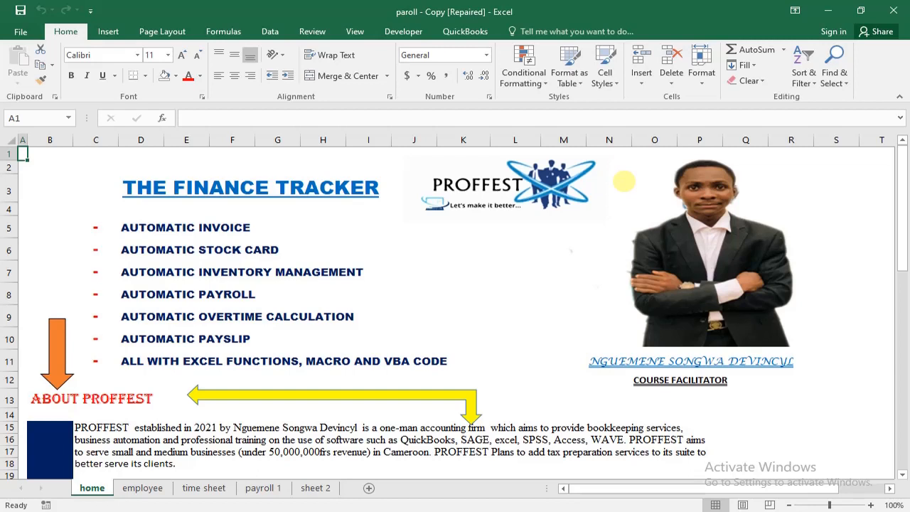
- Open the employee sheet and review the table's name column and its remaining empty columns
click(143, 489)
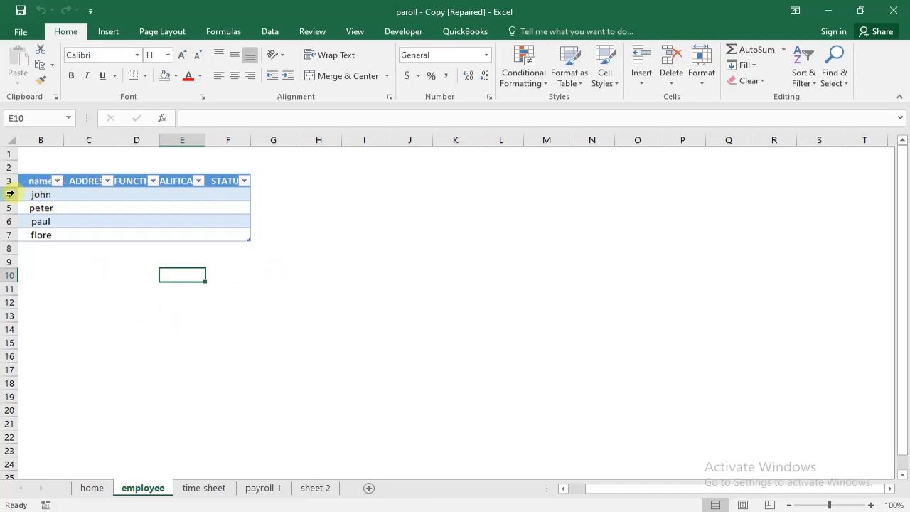
drag(268, 176, 720, 207)
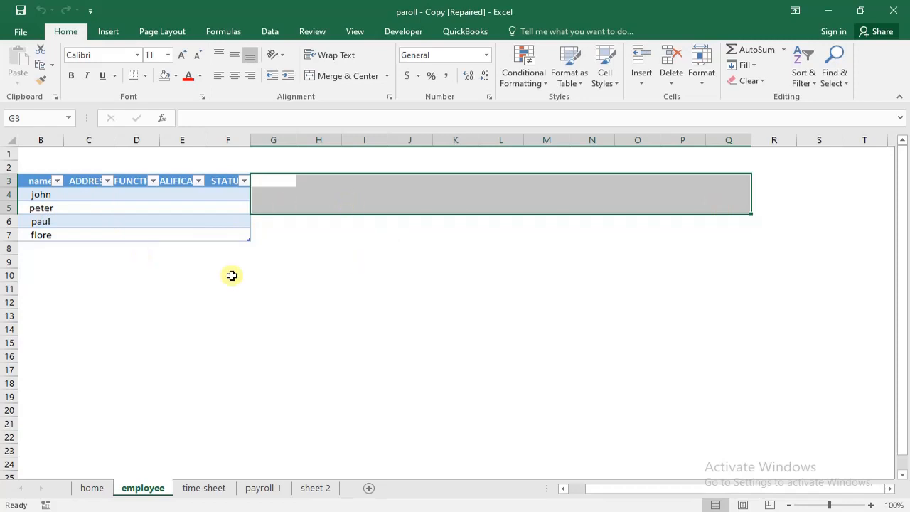
click(157, 273)
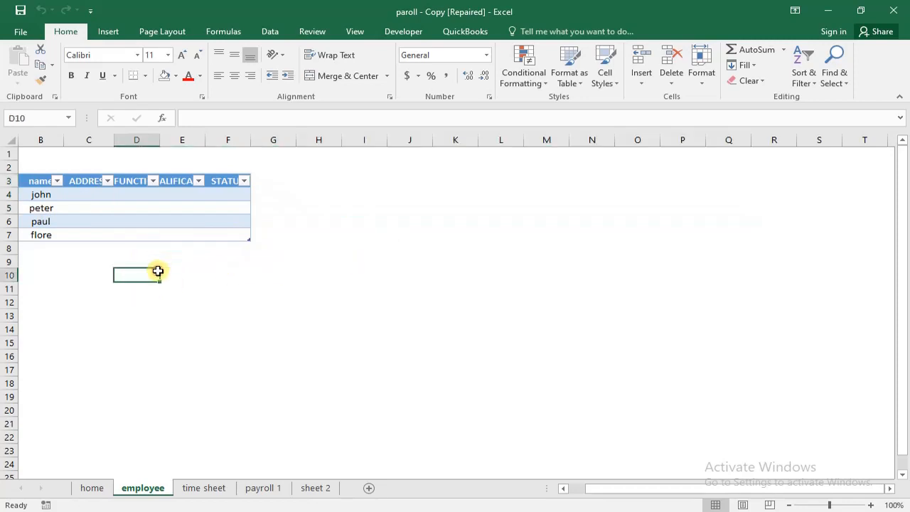
click(46, 171)
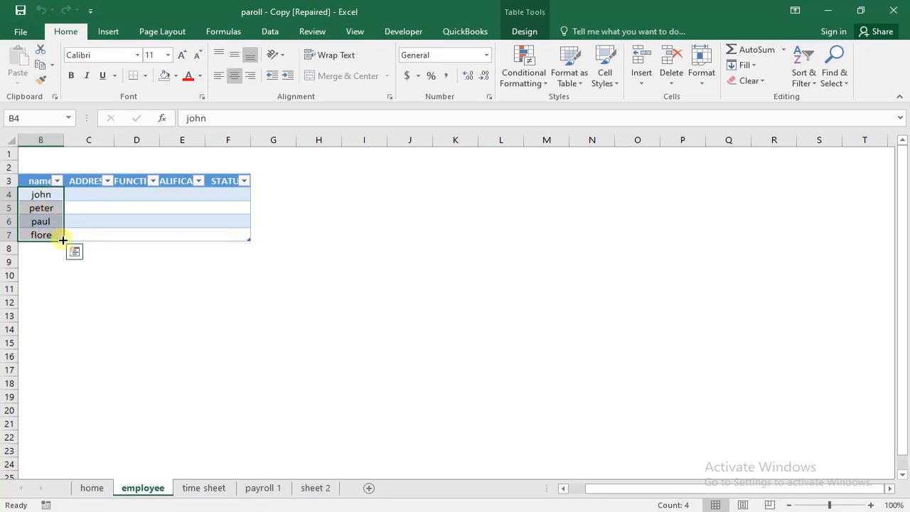
drag(101, 199, 246, 228)
drag(351, 203, 409, 207)
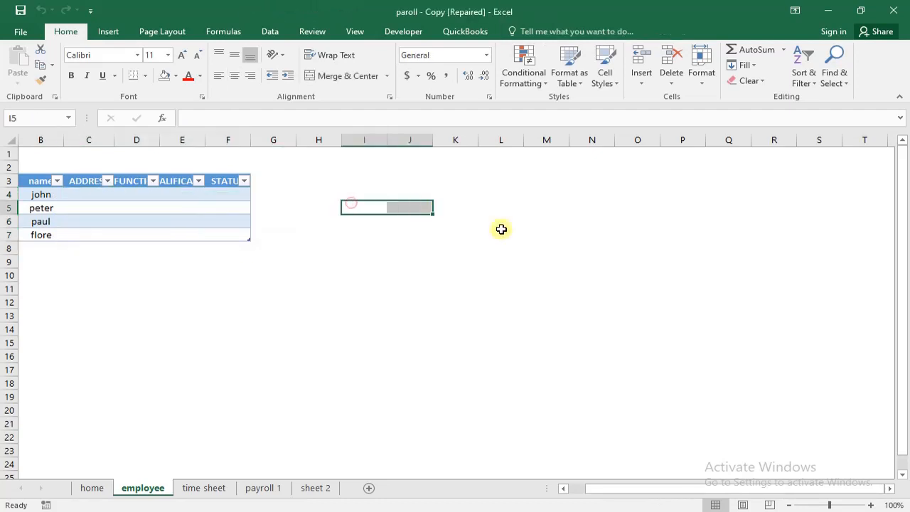
- Open the time sheet and examine its date, name, month and time columns, starting with the first date entry
click(214, 489)
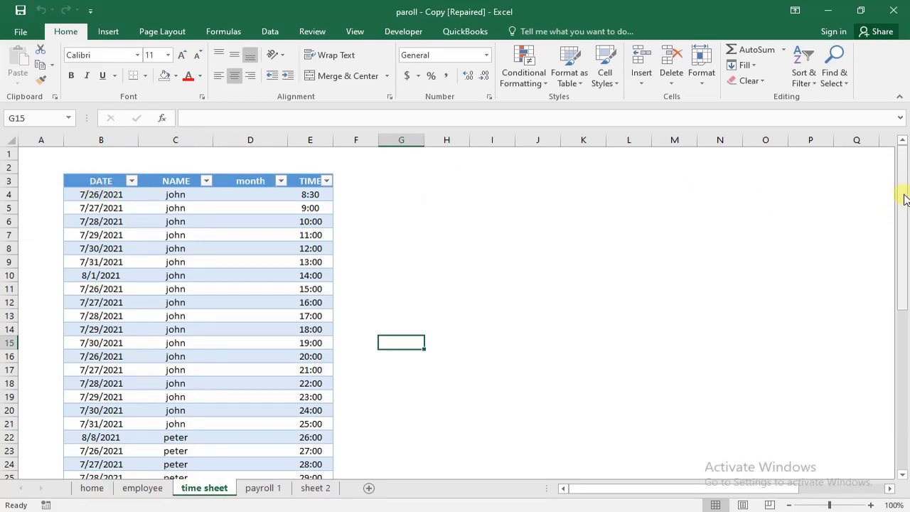
mouse_move(903, 193)
mouse_down()
mouse_move(895, 390)
mouse_move(902, 178)
mouse_up()
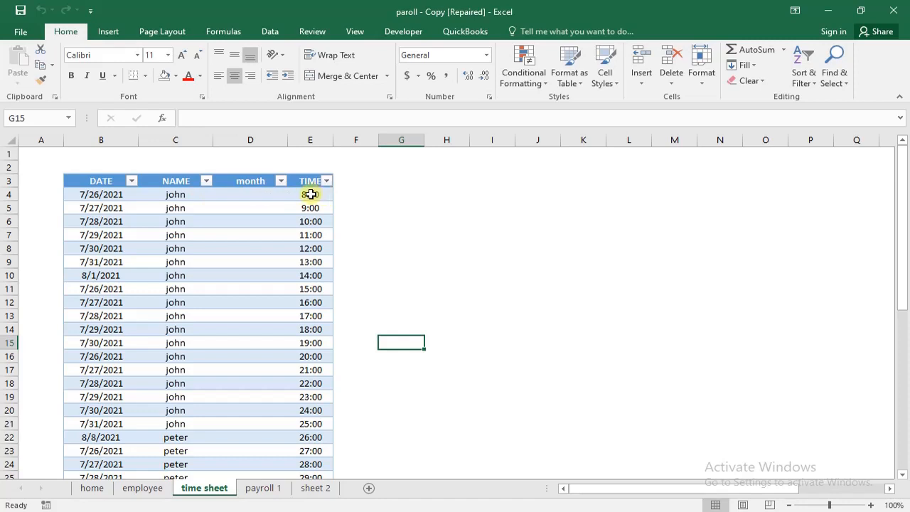
click(75, 194)
click(96, 196)
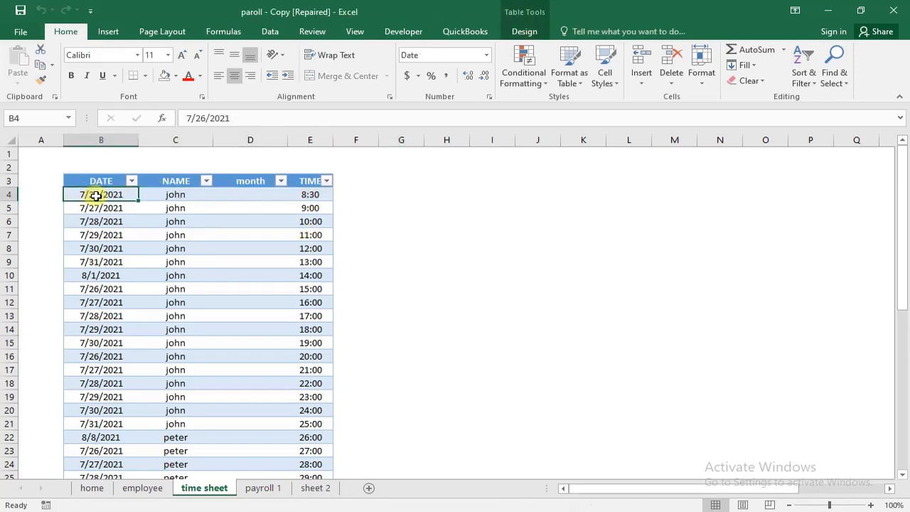
- Change the employee in C4 of the time sheet to the second name offered by the cell's drop-down list
click(175, 193)
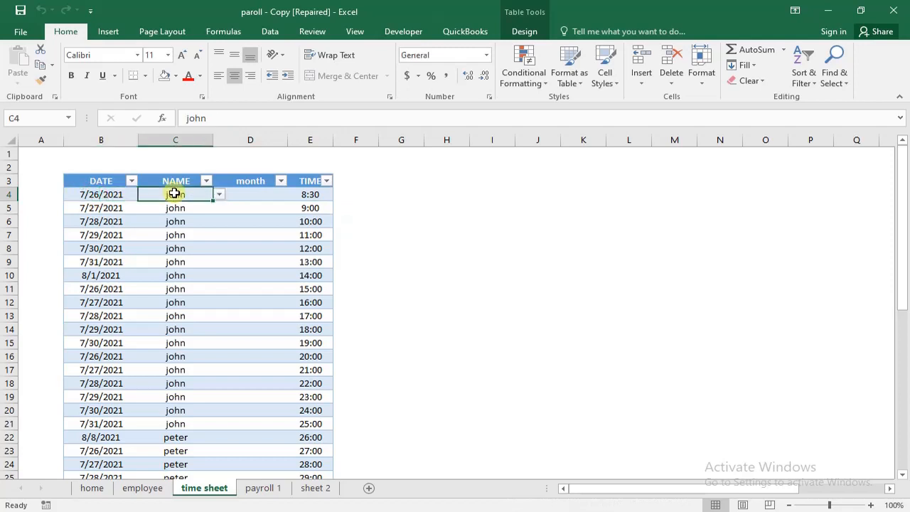
click(219, 195)
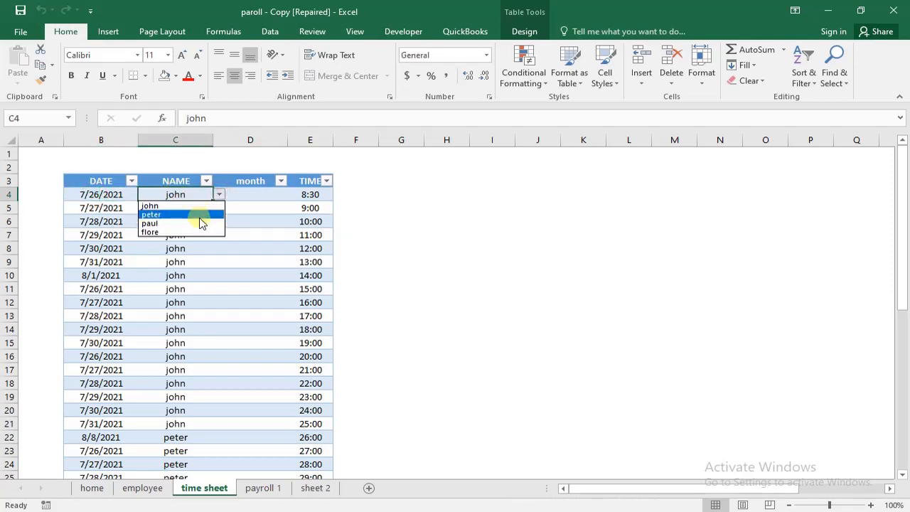
click(200, 215)
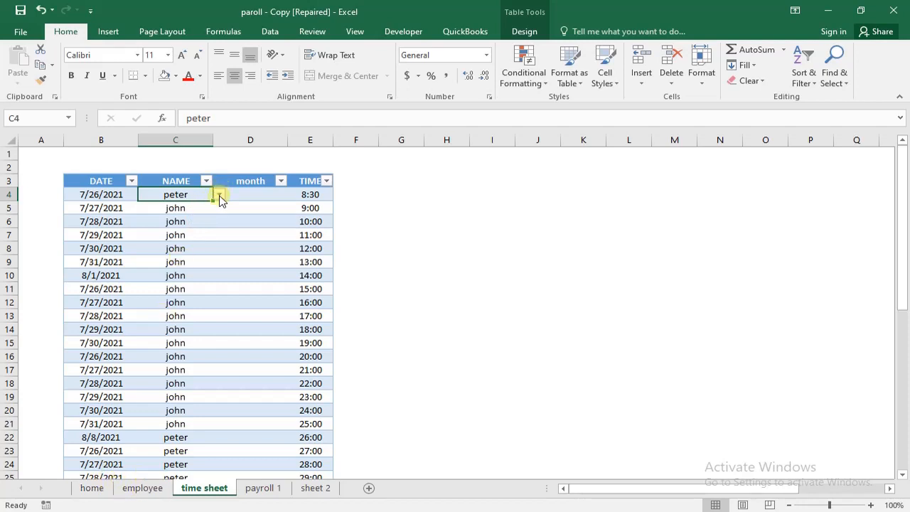
click(220, 201)
click(219, 196)
- Compare the time sheet's names with the employee sheet's name list, and inspect the date and month cells in row 4
click(138, 477)
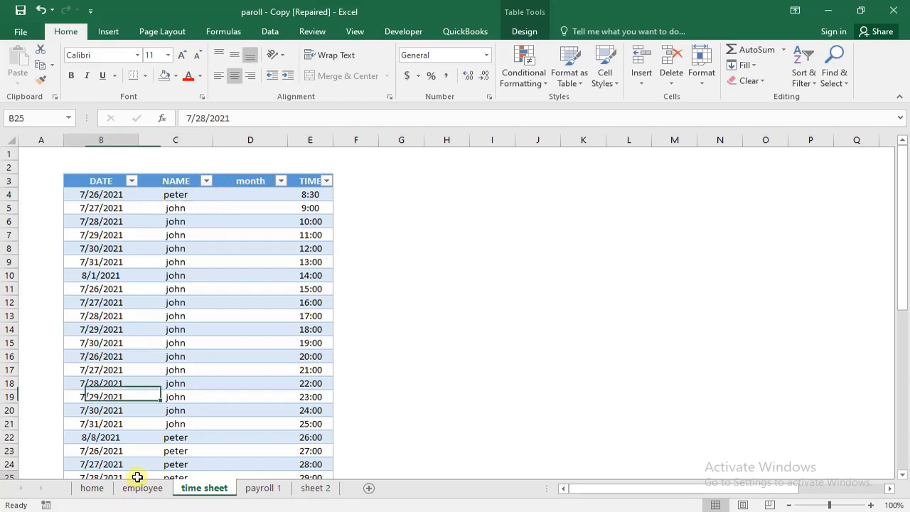
click(141, 488)
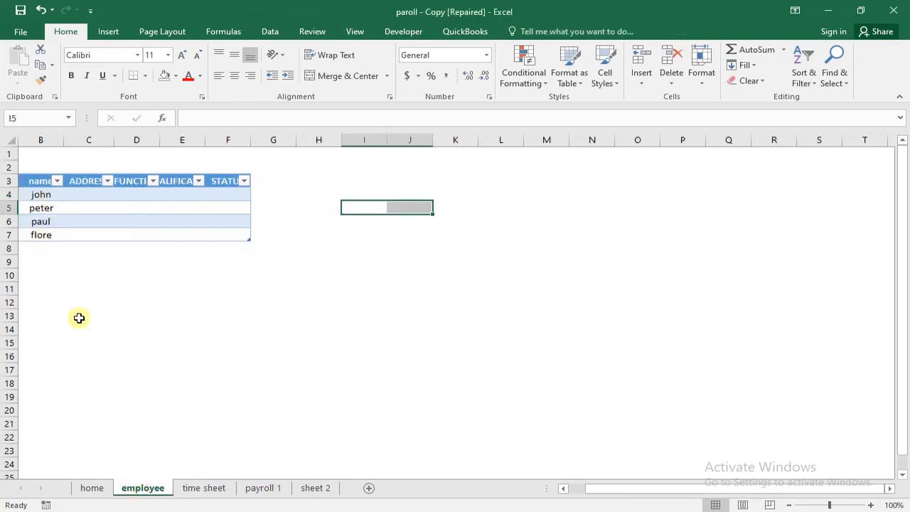
click(206, 489)
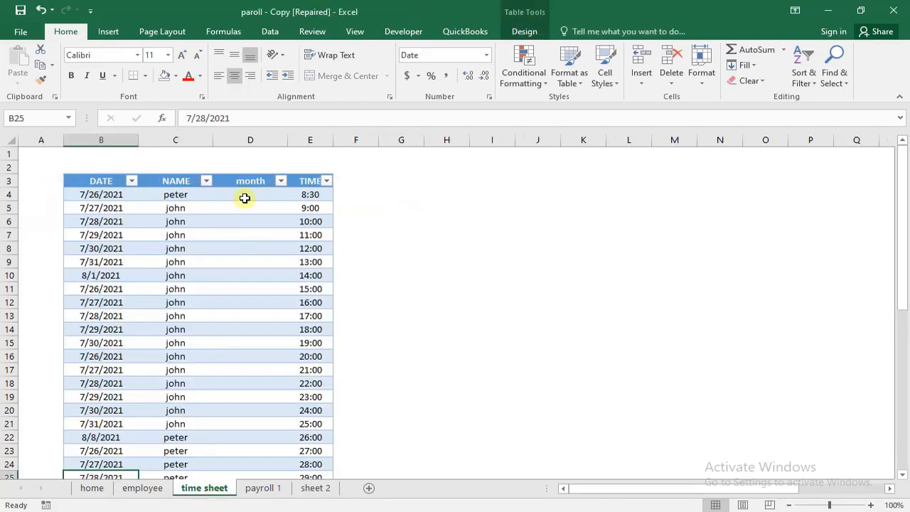
click(245, 198)
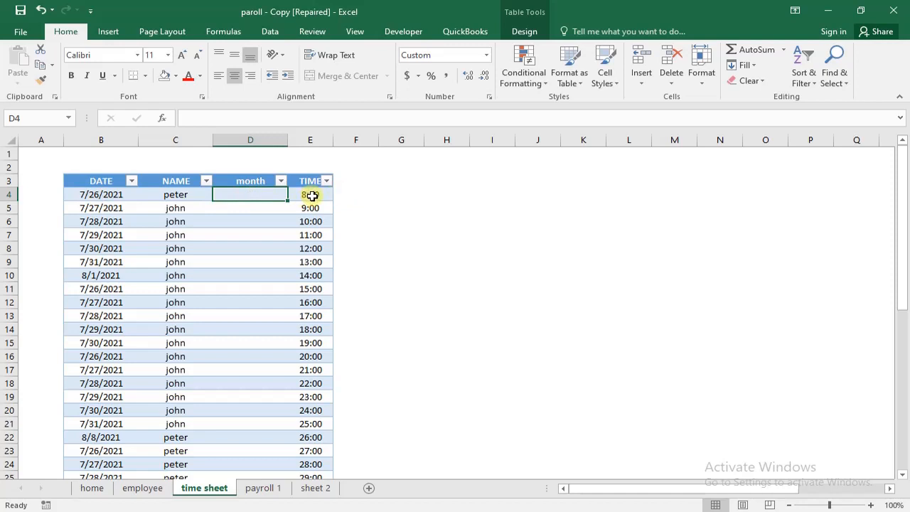
click(76, 194)
click(88, 194)
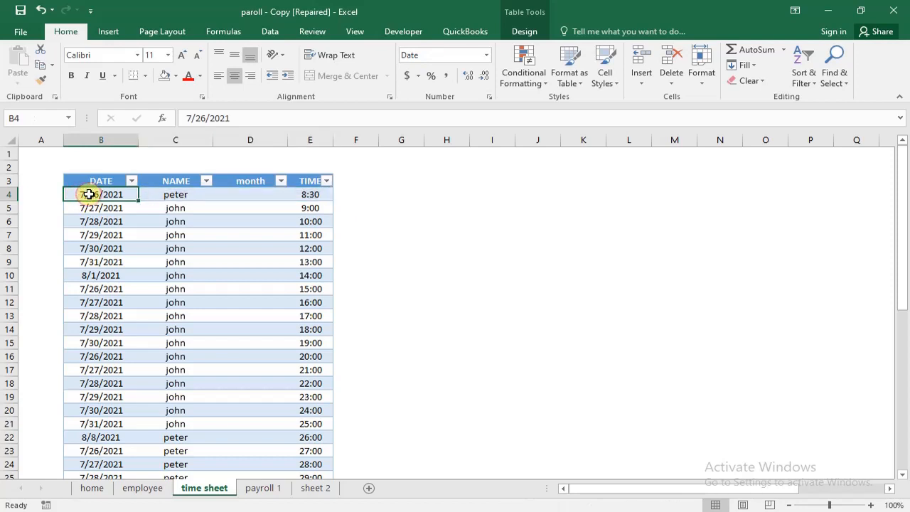
drag(251, 192, 270, 192)
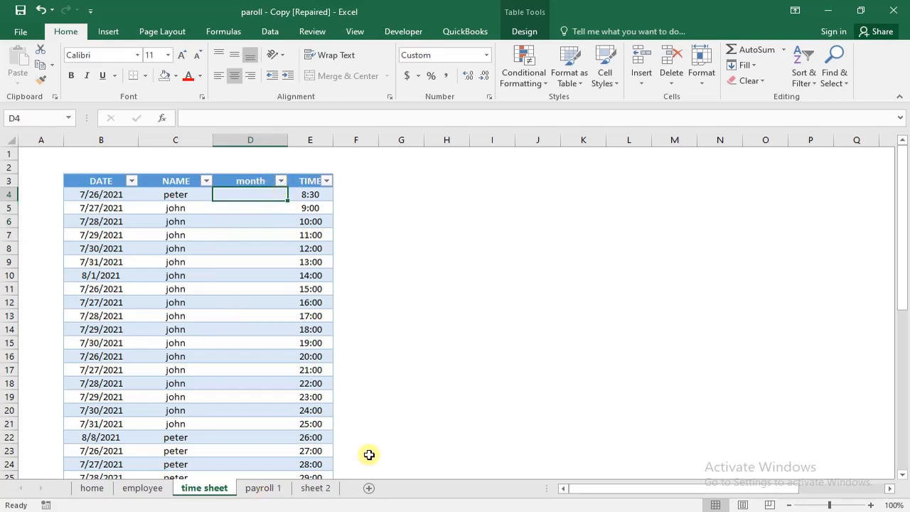
- Enter january in S2, fill the month names down to S25, and try to name the range months
drag(678, 491, 715, 491)
click(732, 168)
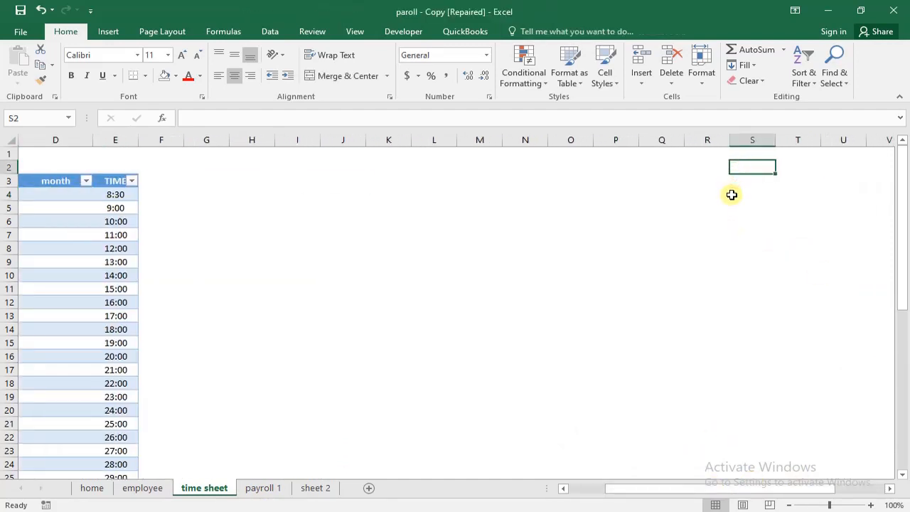
text(january)
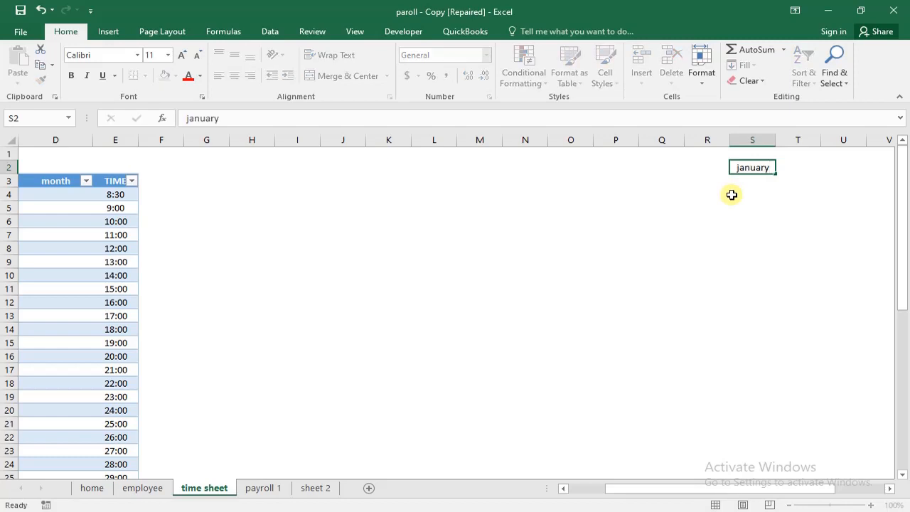
key(Return)
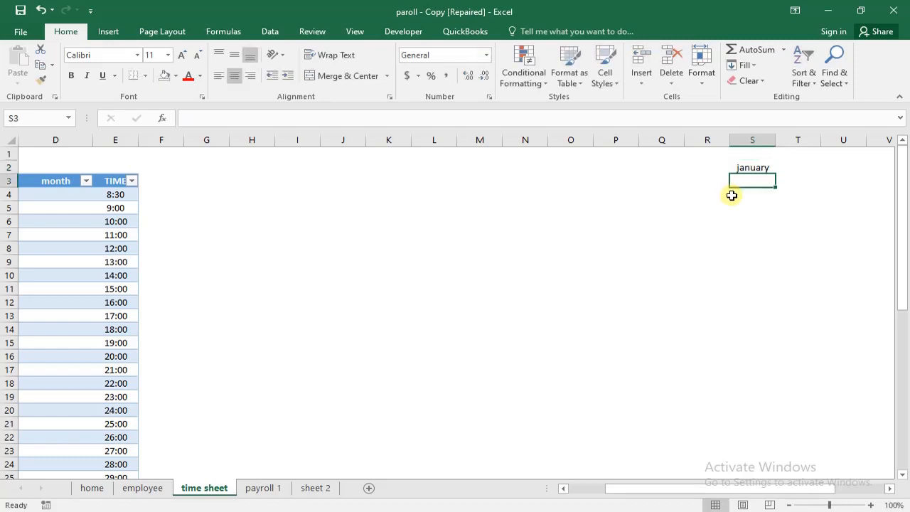
click(759, 163)
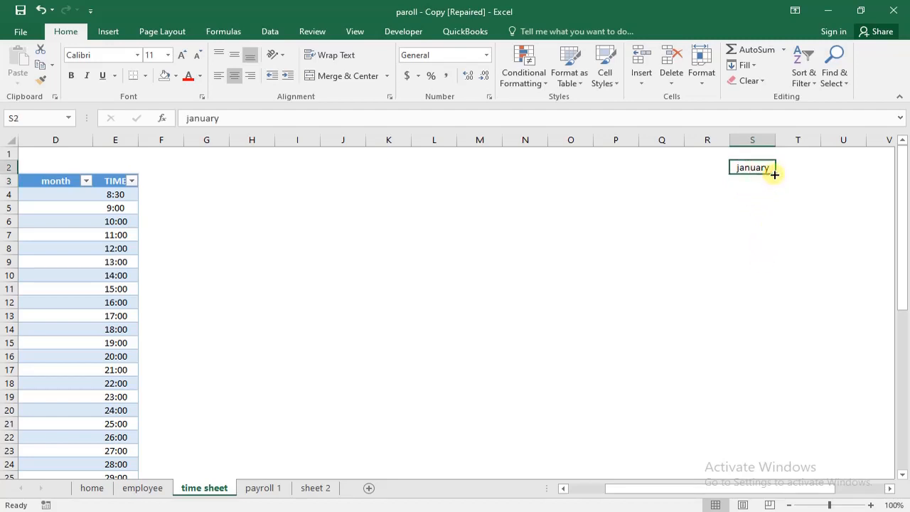
drag(774, 174, 774, 175)
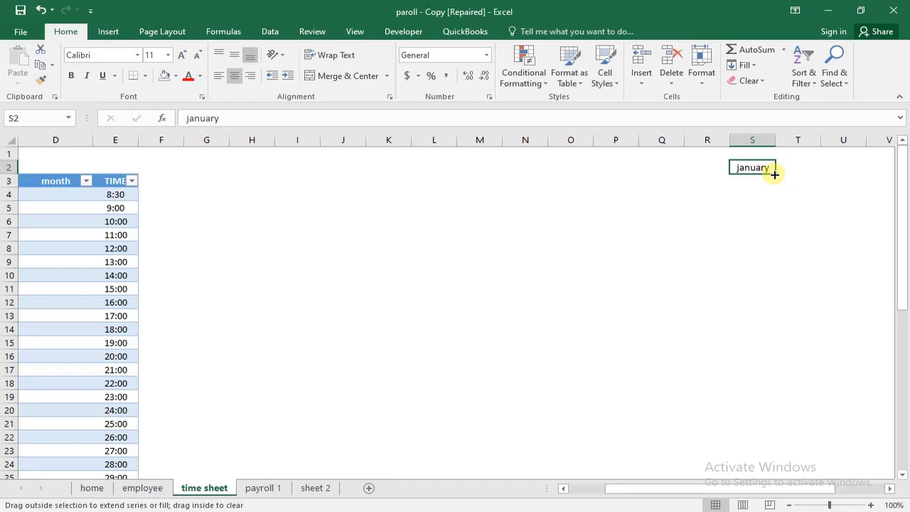
drag(774, 174, 806, 475)
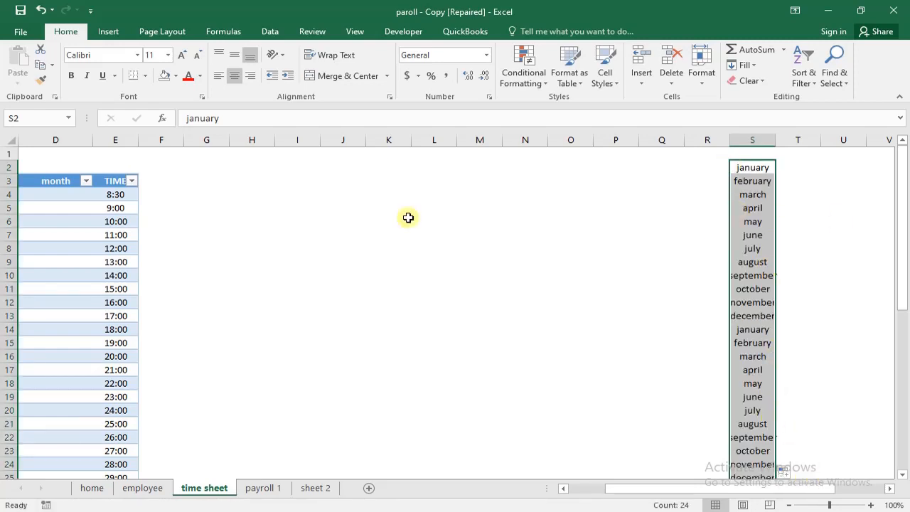
click(25, 116)
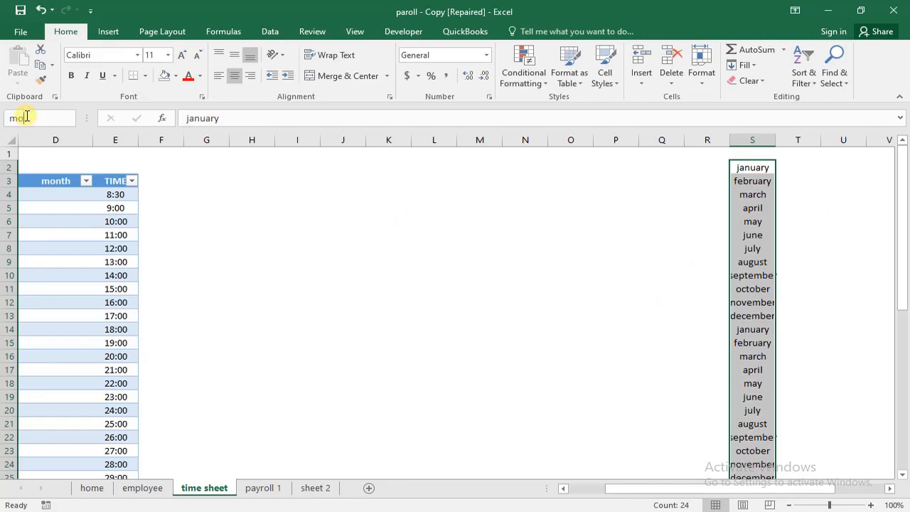
key(Return)
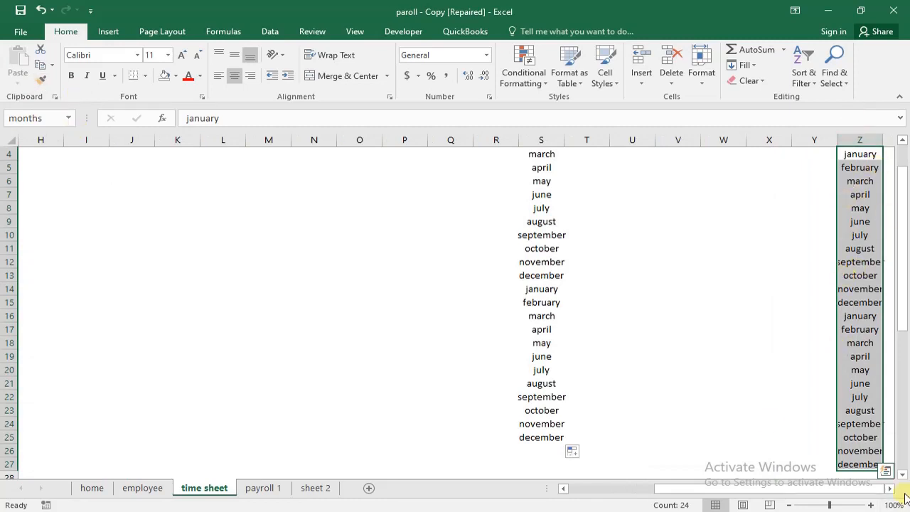
- Delete the duplicate month names from S2:S25 on the time sheet
drag(545, 153, 533, 447)
key(Delete)
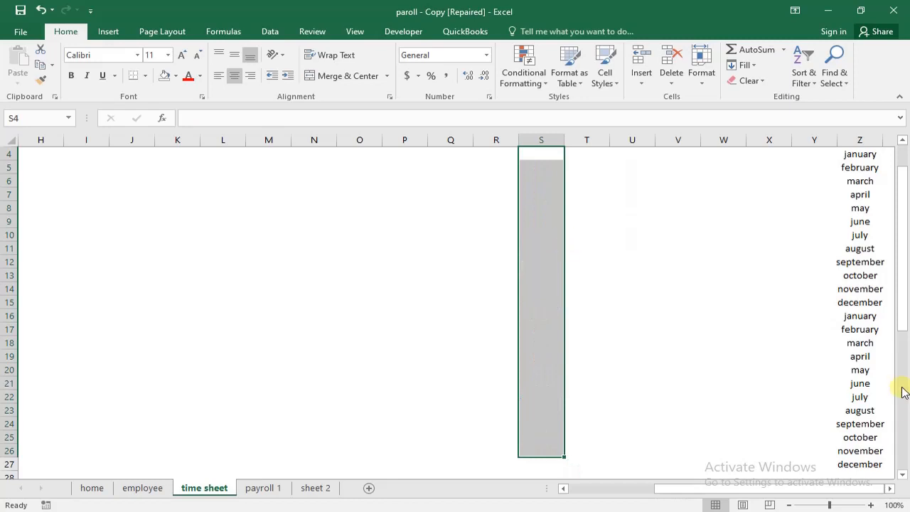
drag(902, 310, 901, 283)
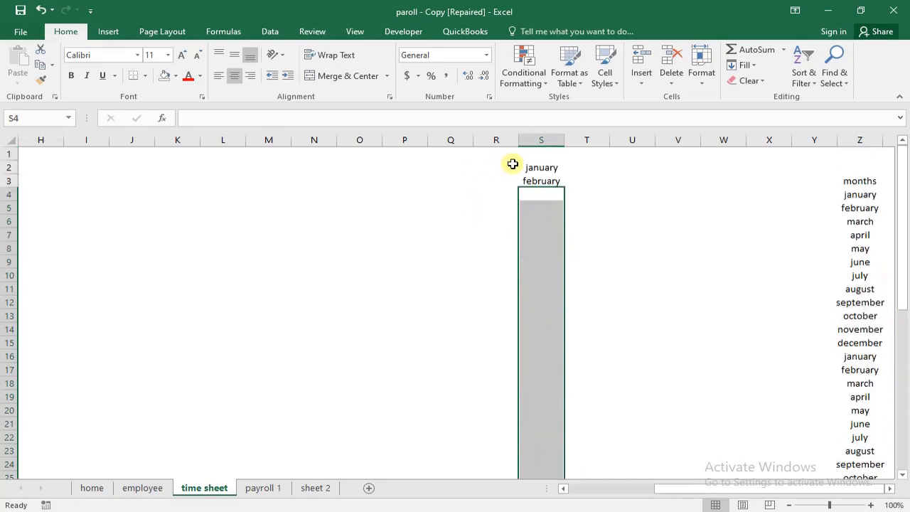
drag(528, 168, 537, 192)
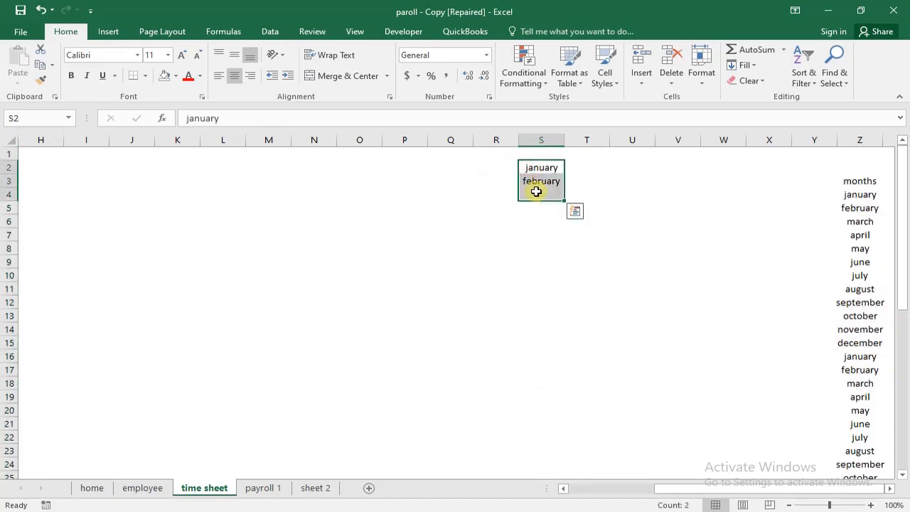
key(Delete)
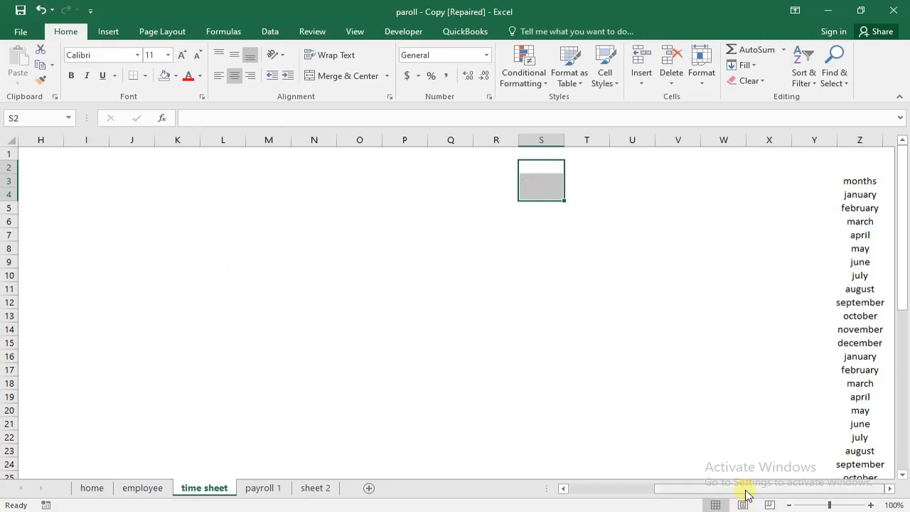
- Restrict the time sheet's month cells D4:D47 to a validation list that uses the named range months as its source
drag(747, 495, 660, 498)
click(245, 193)
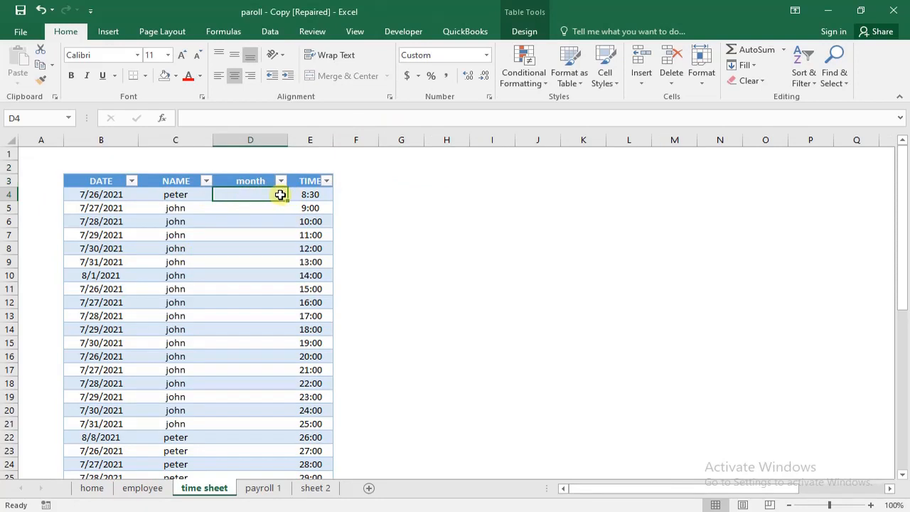
drag(280, 195, 240, 435)
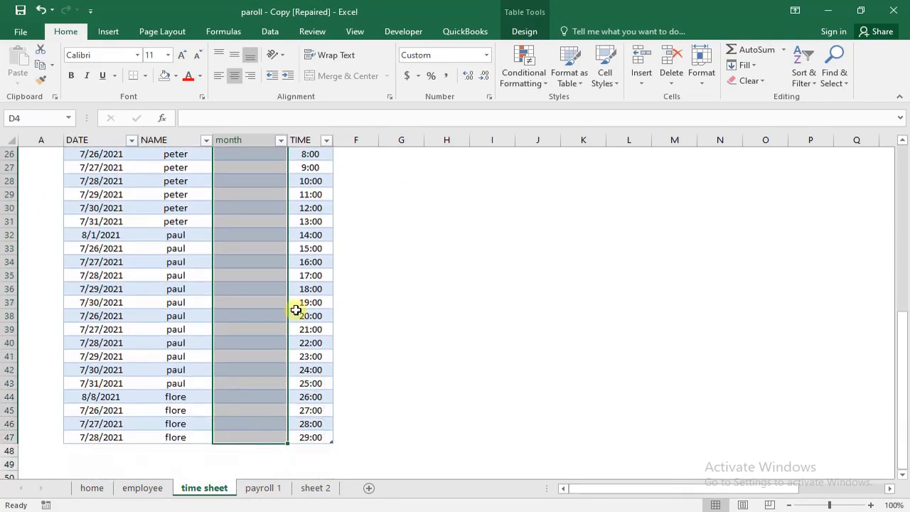
click(270, 31)
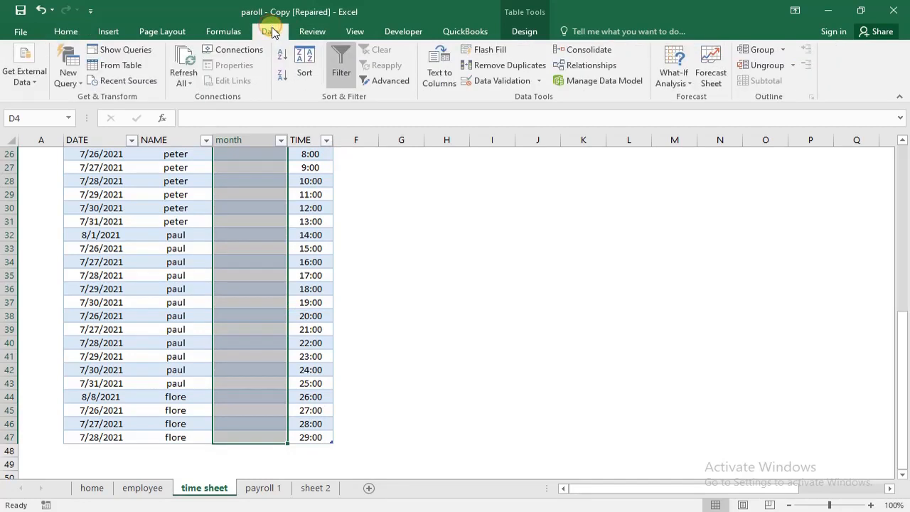
click(499, 82)
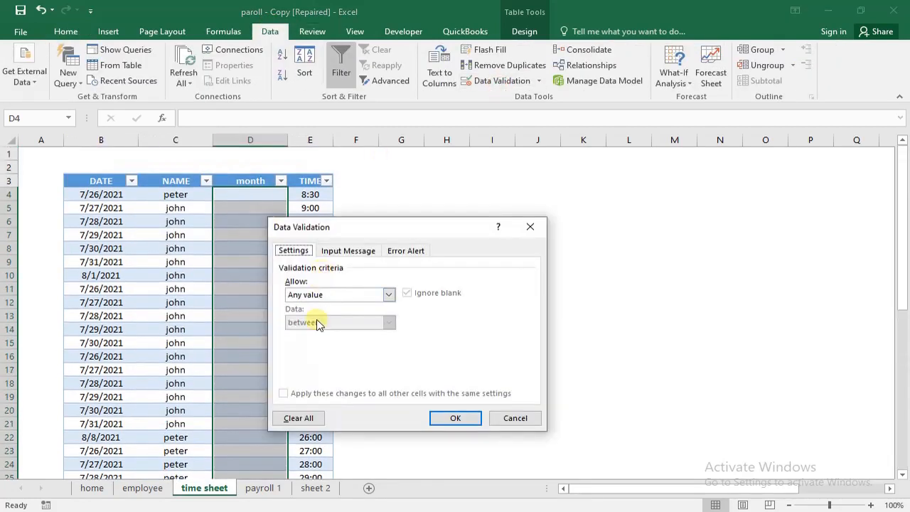
click(388, 294)
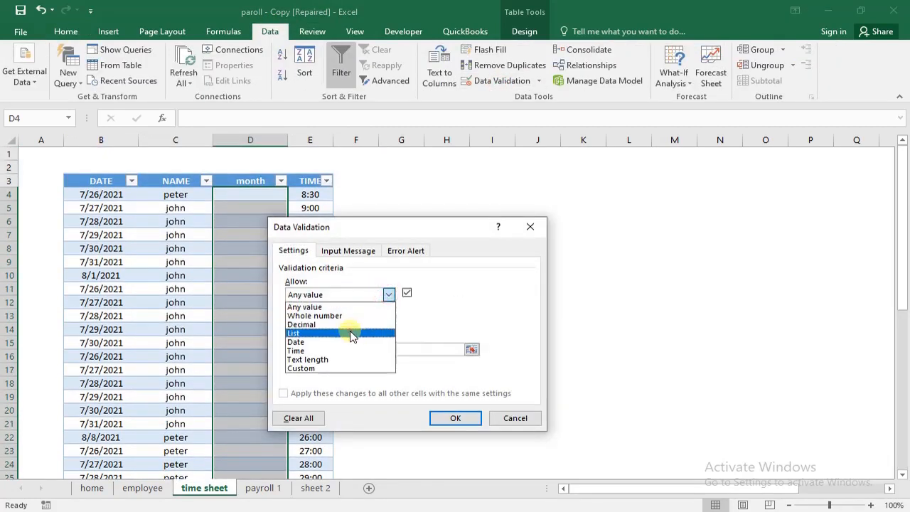
click(351, 333)
click(347, 349)
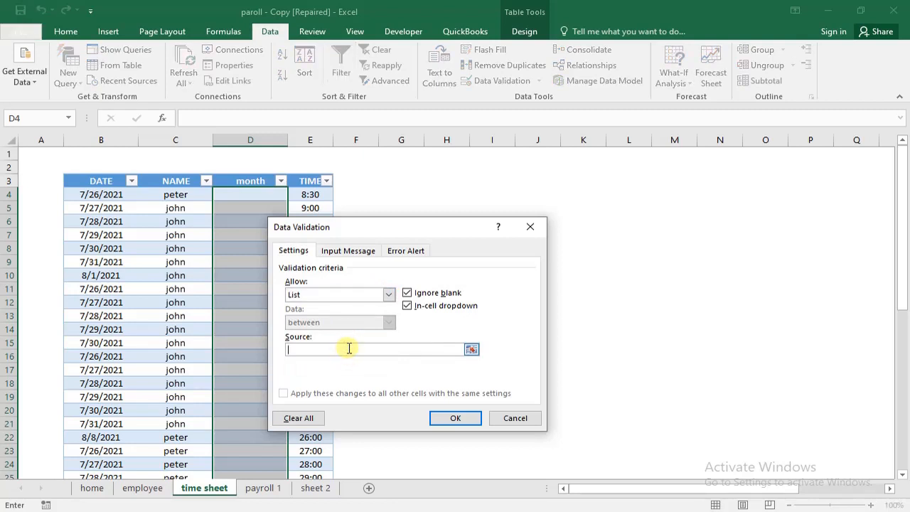
key(F3)
click(352, 306)
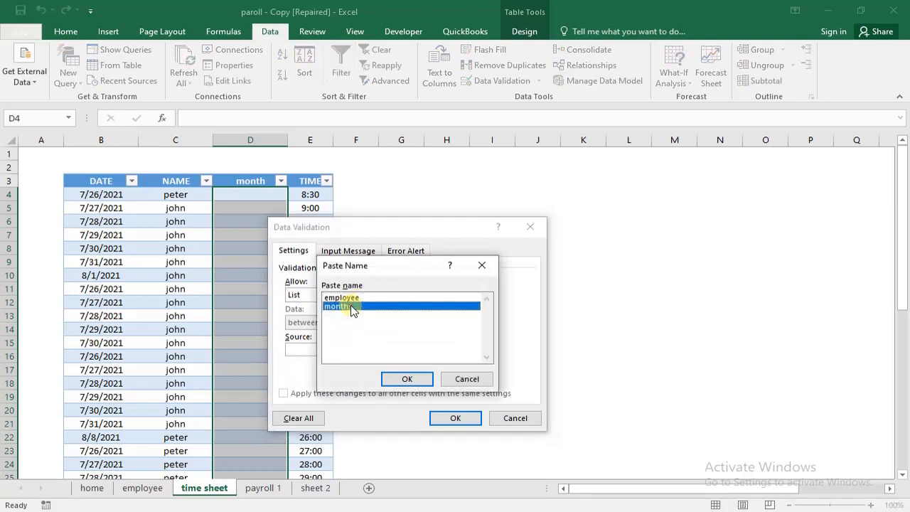
double_click(352, 306)
click(448, 418)
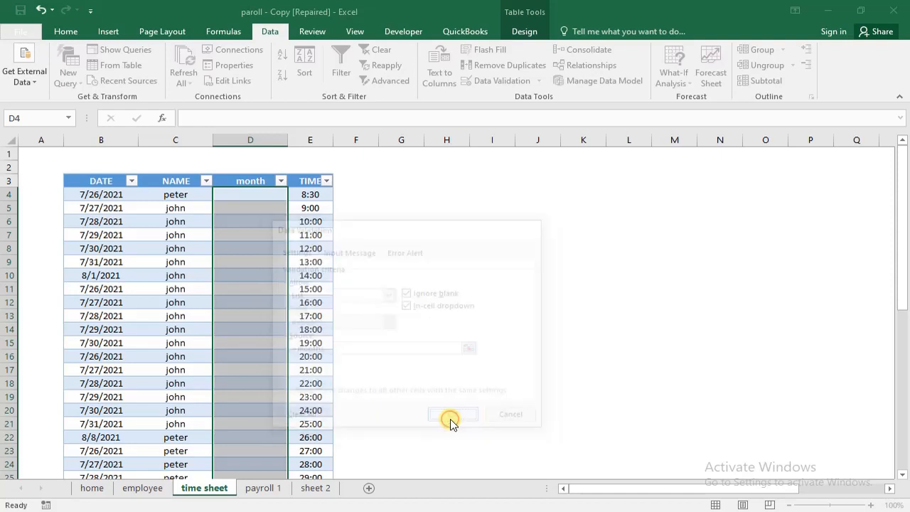
click(290, 247)
- Browse the months offered by the drop-down list in D6 without choosing one
click(233, 219)
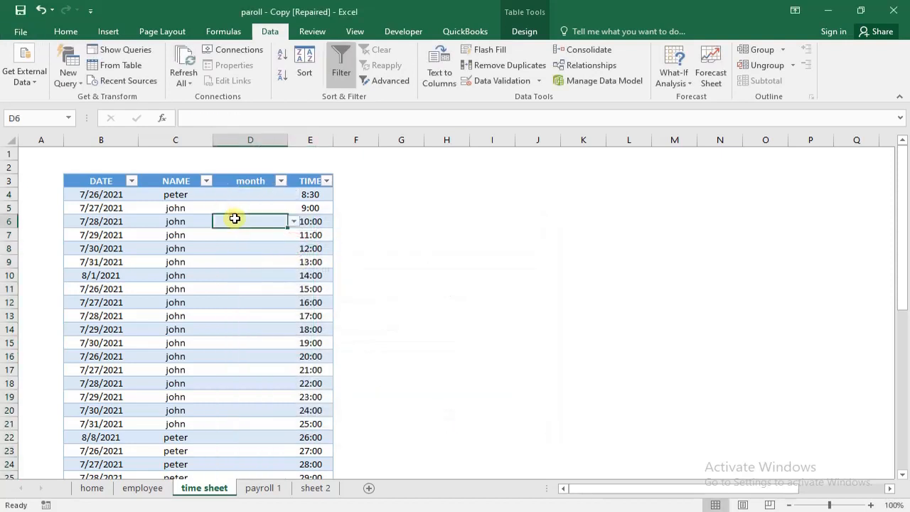
click(292, 222)
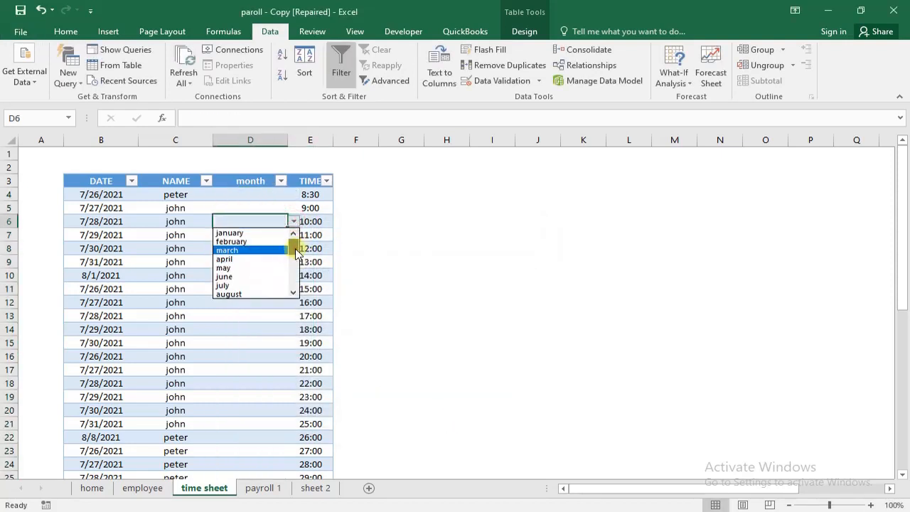
drag(296, 250, 297, 263)
click(406, 249)
- Pick january for D4 from the month drop-down list, and change it to july
click(247, 195)
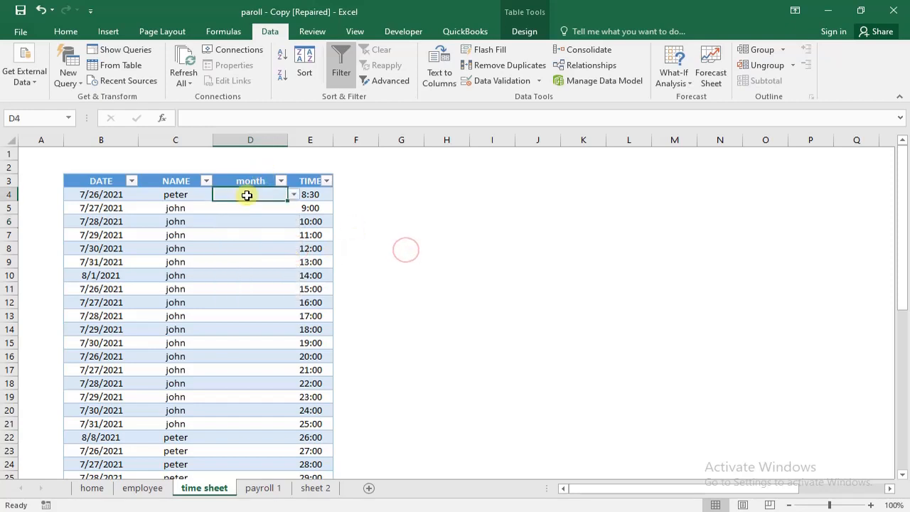
click(293, 194)
click(261, 206)
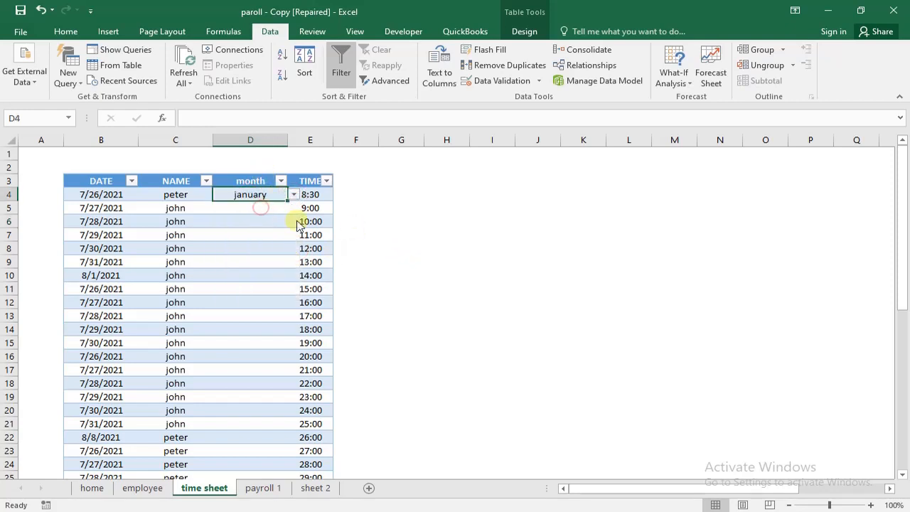
click(294, 194)
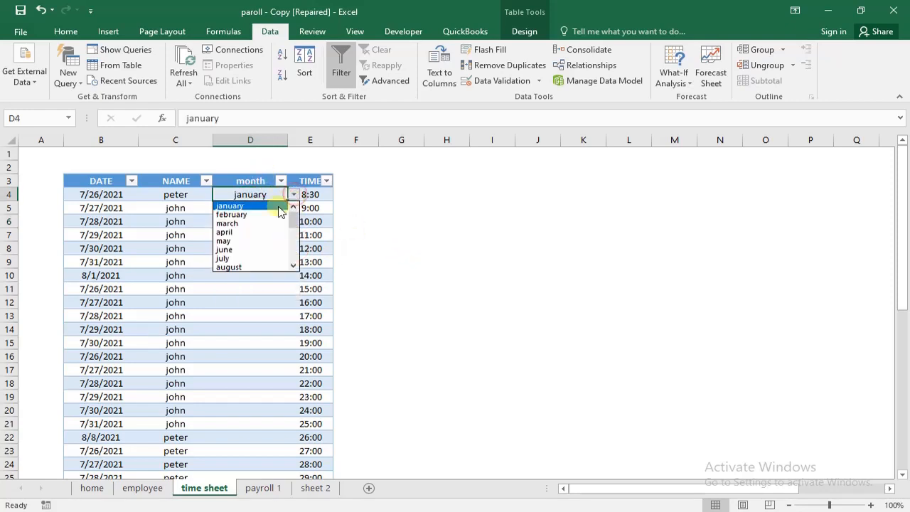
click(242, 260)
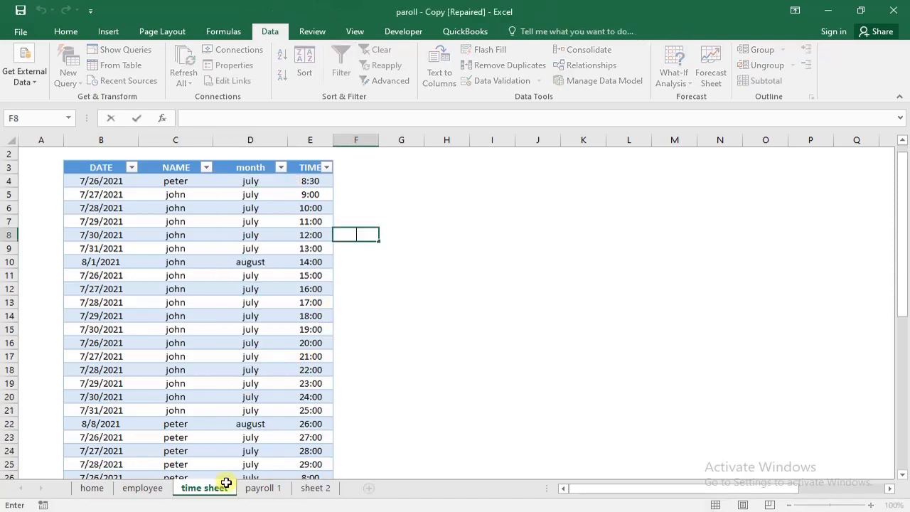
- Review the first time sheet record in row 4 and the month choices in D4, keeping july selected
key(ctrl+Home)
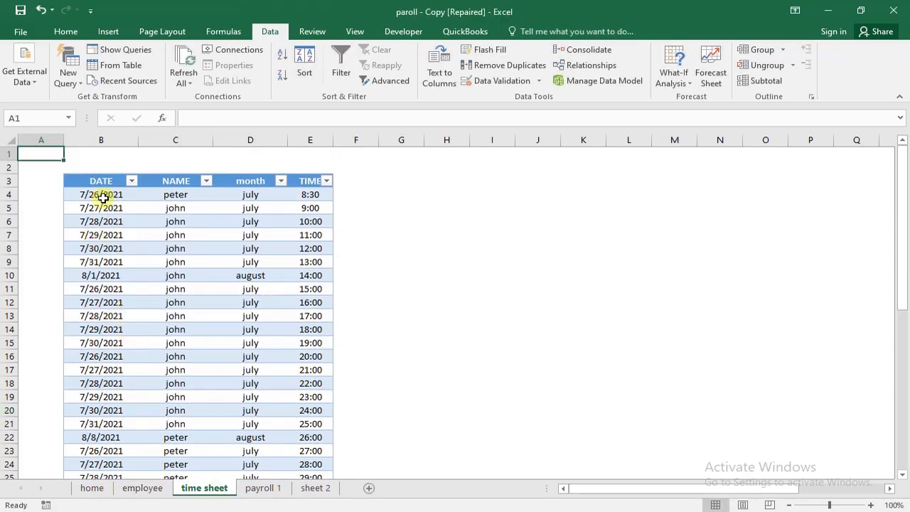
click(74, 194)
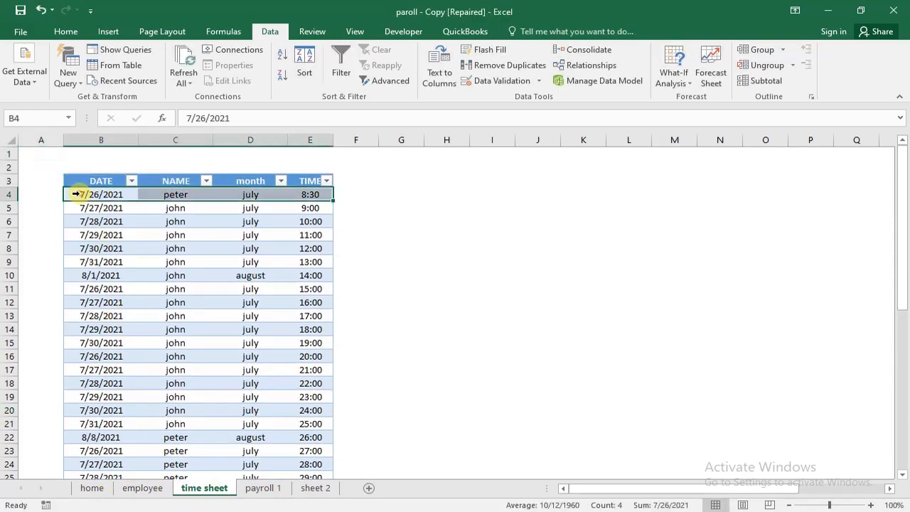
click(273, 194)
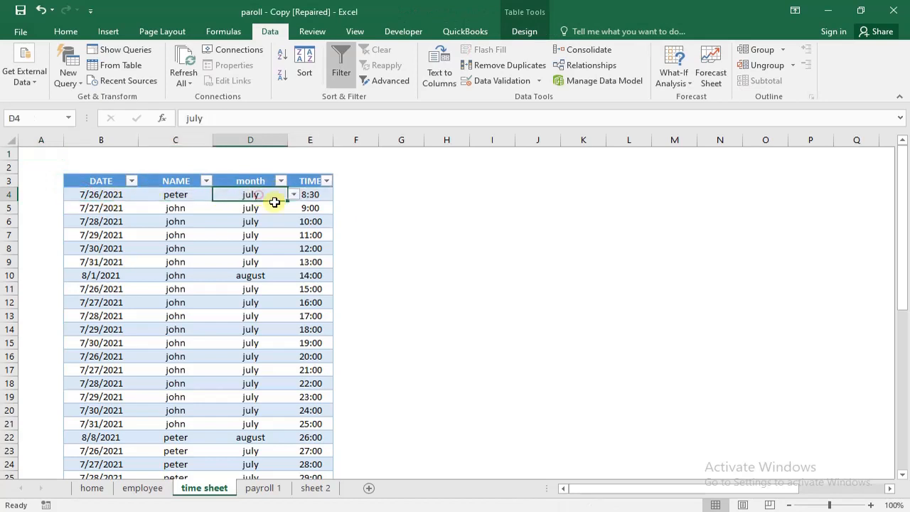
click(292, 196)
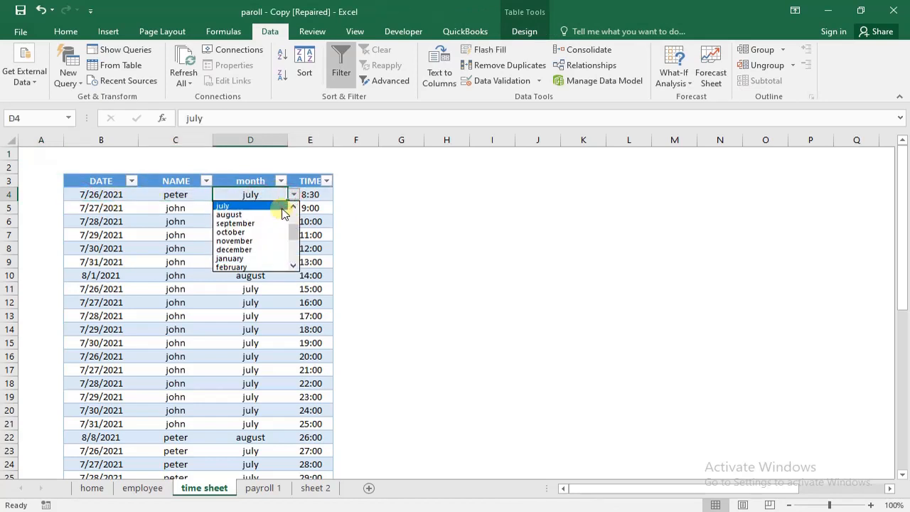
click(282, 208)
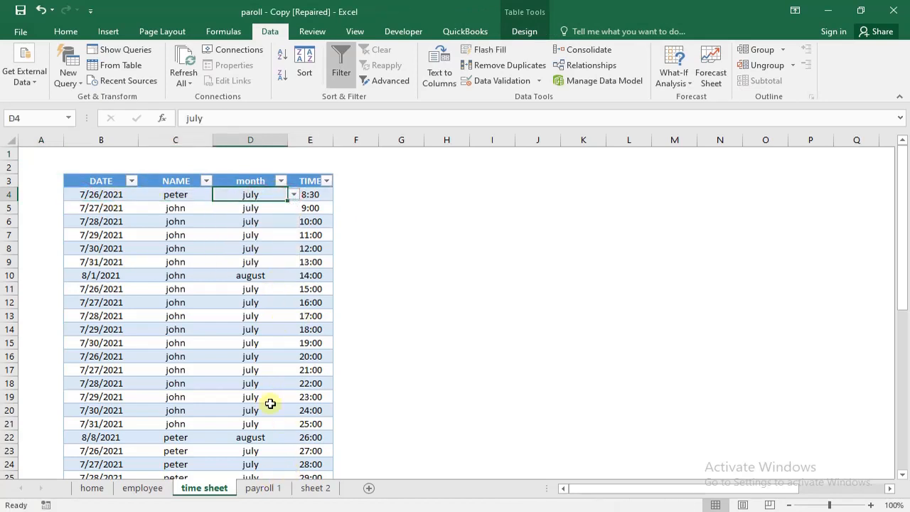
- Open the payroll 1 sheet and examine the additions and deductions headings in E5:K5
click(263, 488)
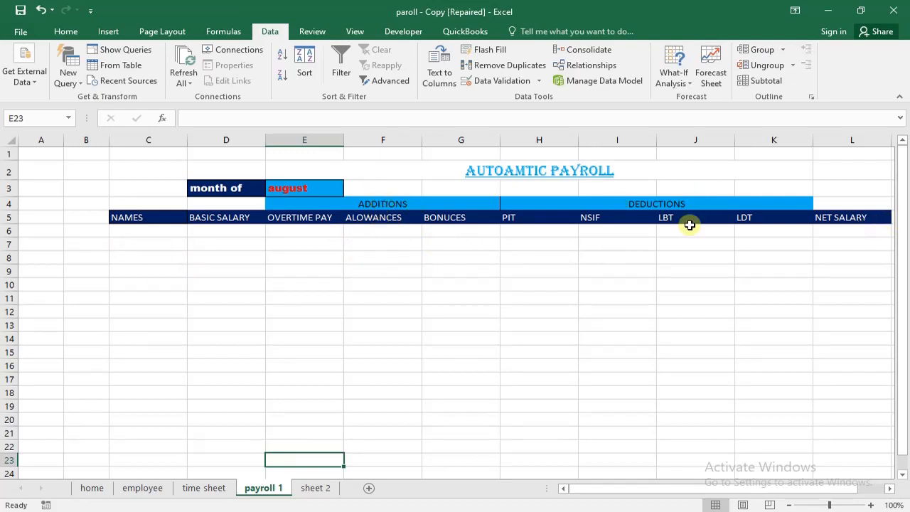
drag(279, 220, 766, 211)
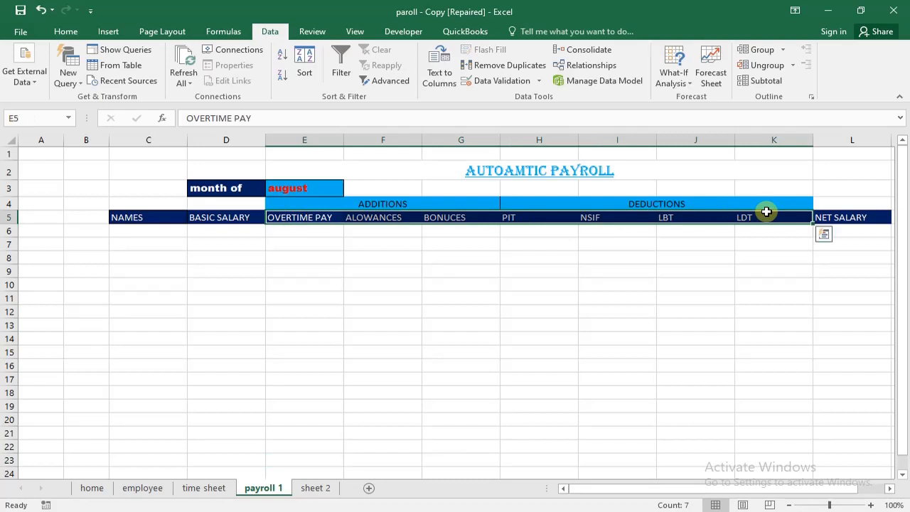
click(539, 240)
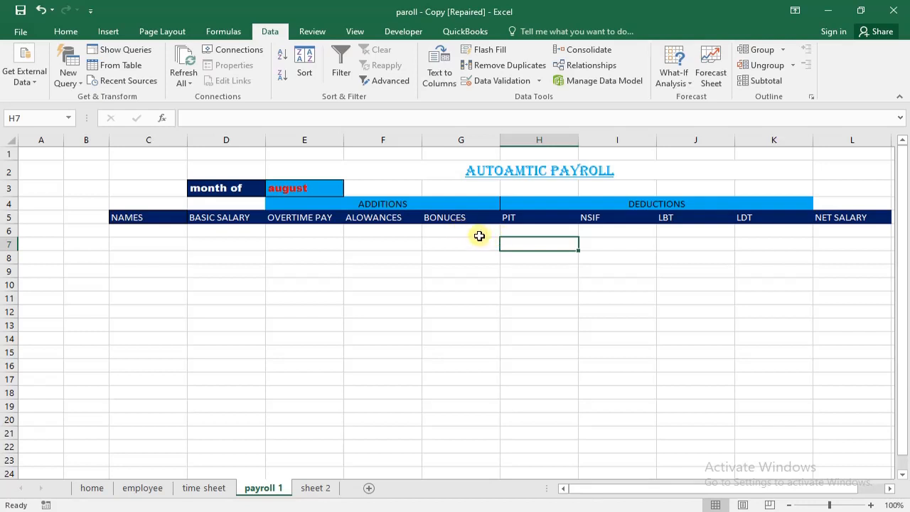
- Convert the range C5:L100 on the payroll 1 sheet into a table with headers
drag(122, 213, 814, 353)
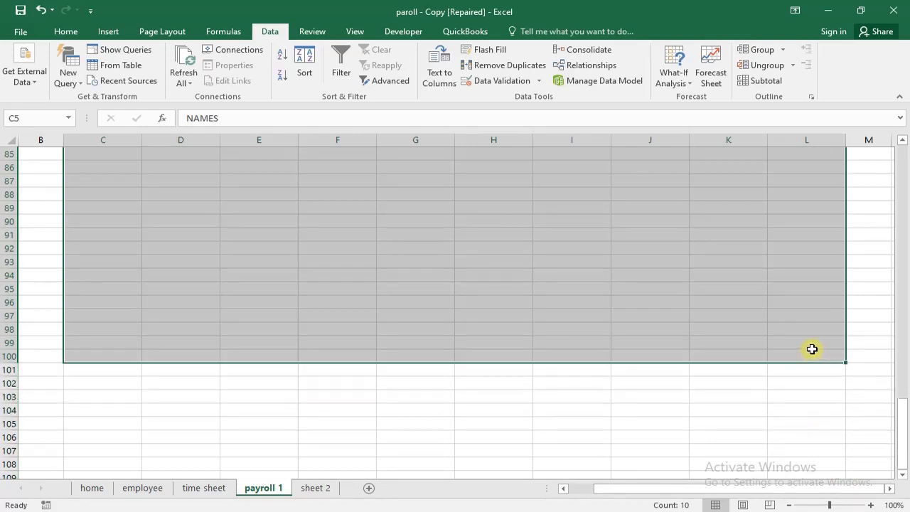
click(111, 31)
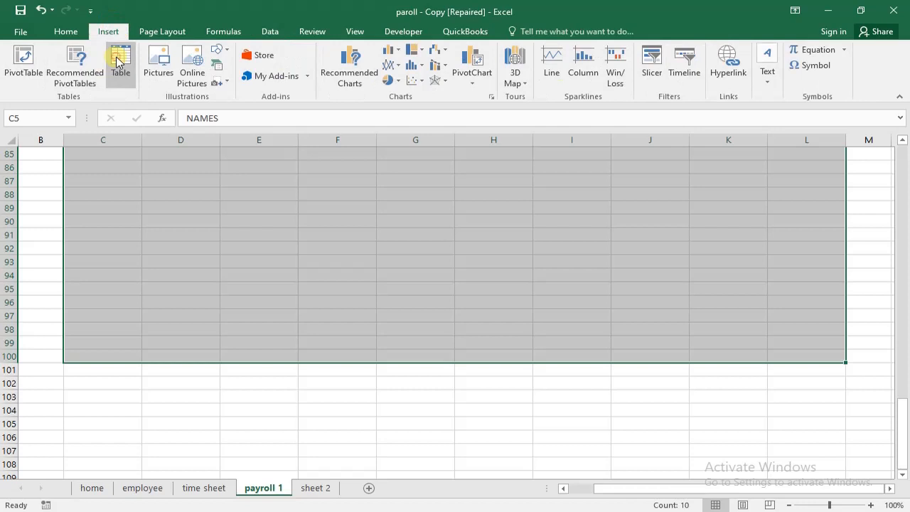
click(119, 62)
click(368, 339)
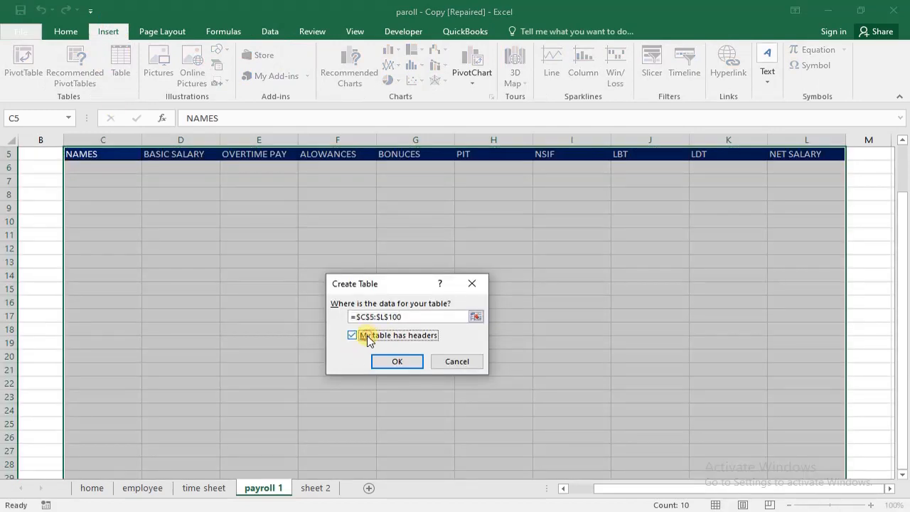
click(398, 362)
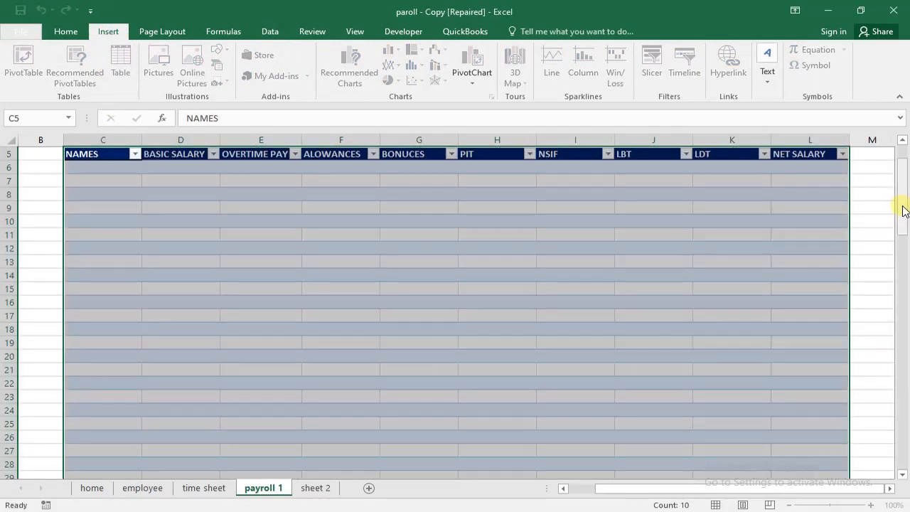
drag(905, 212, 888, 138)
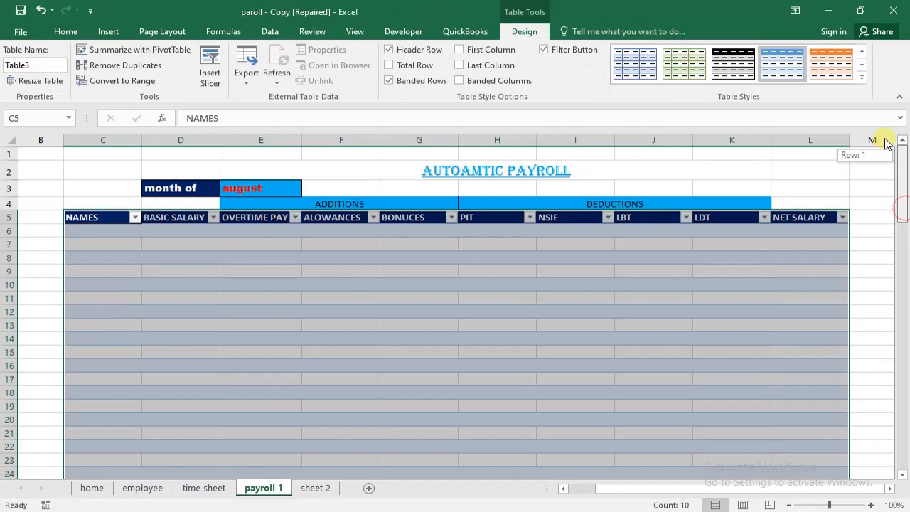
- Set the payroll month in E3 to july using the cell's drop-down list
click(260, 188)
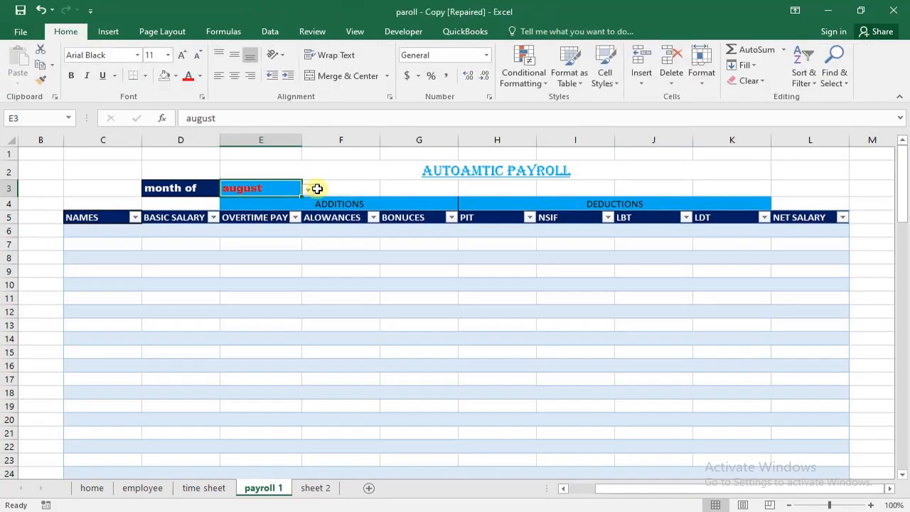
click(307, 188)
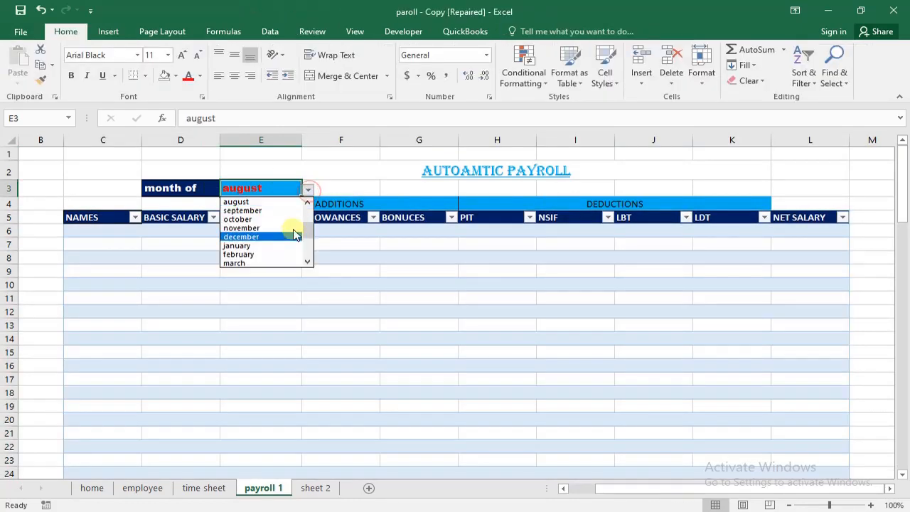
click(307, 189)
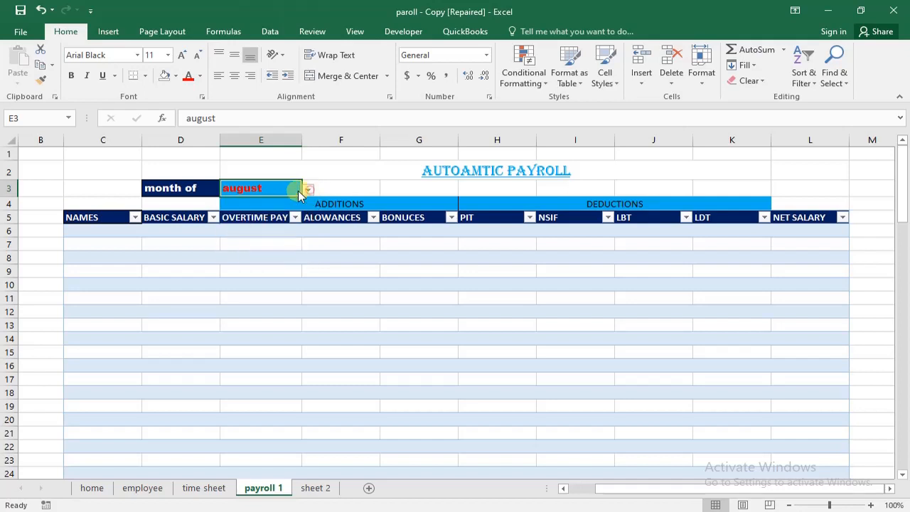
click(183, 186)
click(246, 188)
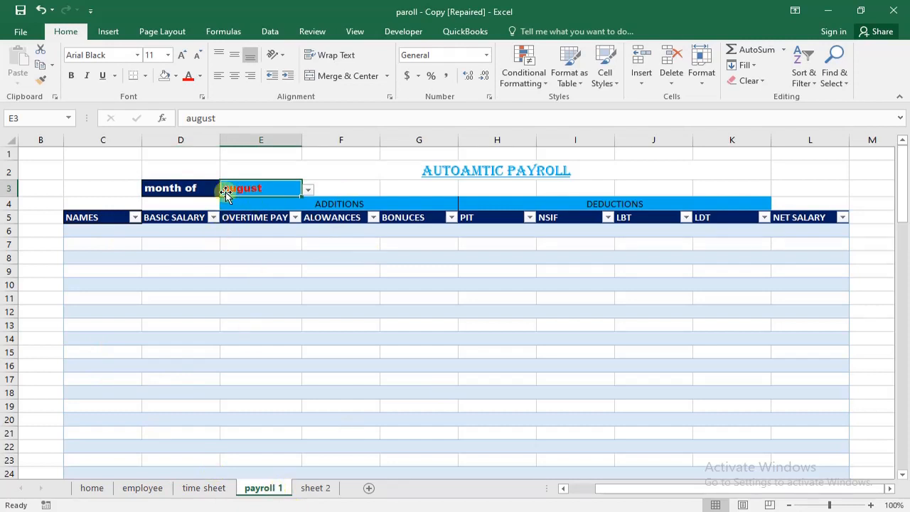
click(308, 188)
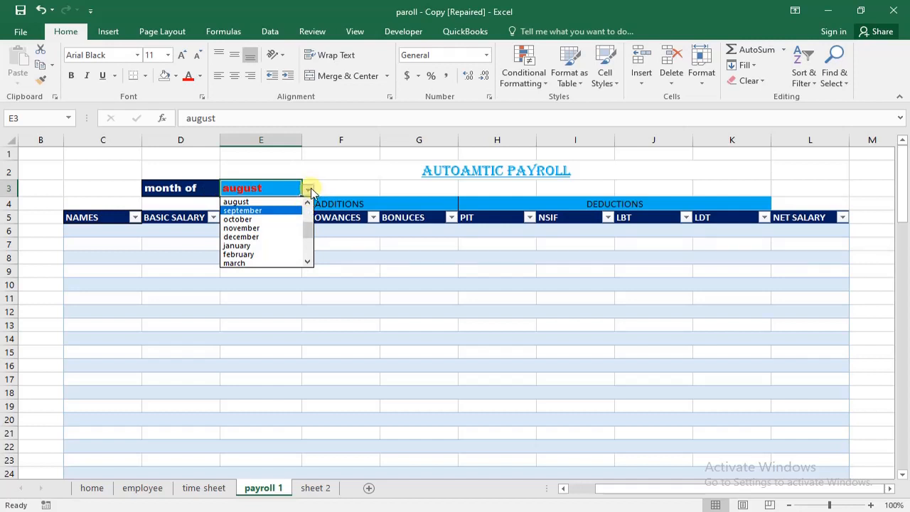
click(307, 203)
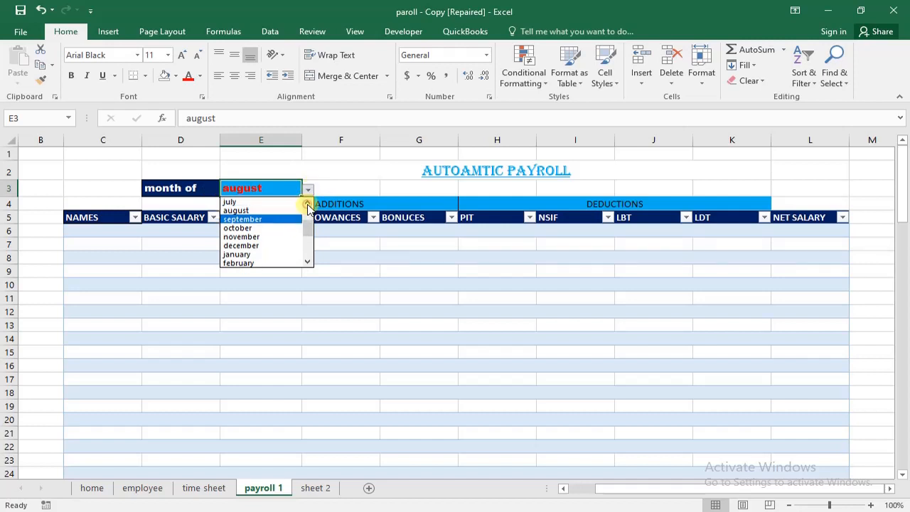
click(230, 202)
- Fill the NAMES column of the payroll 1 table from C6 with a formula referencing cell B4 on the employee sheet
click(86, 231)
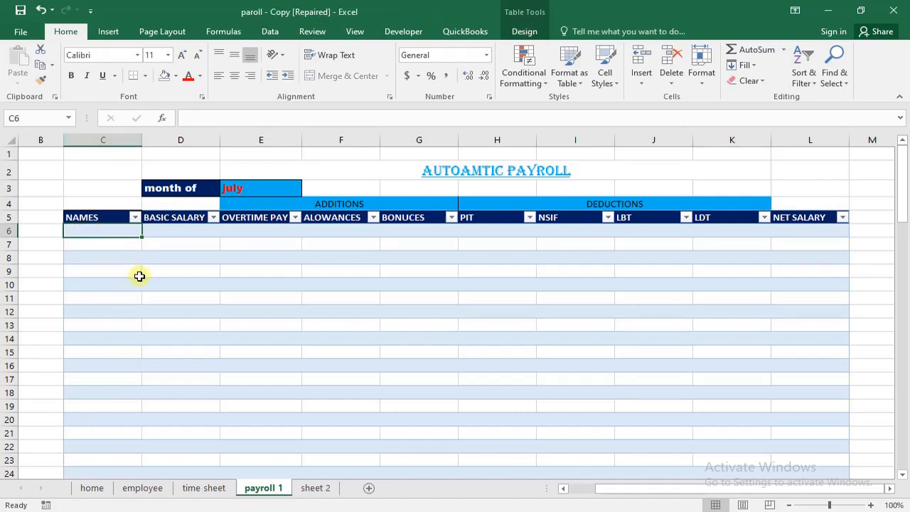
click(142, 489)
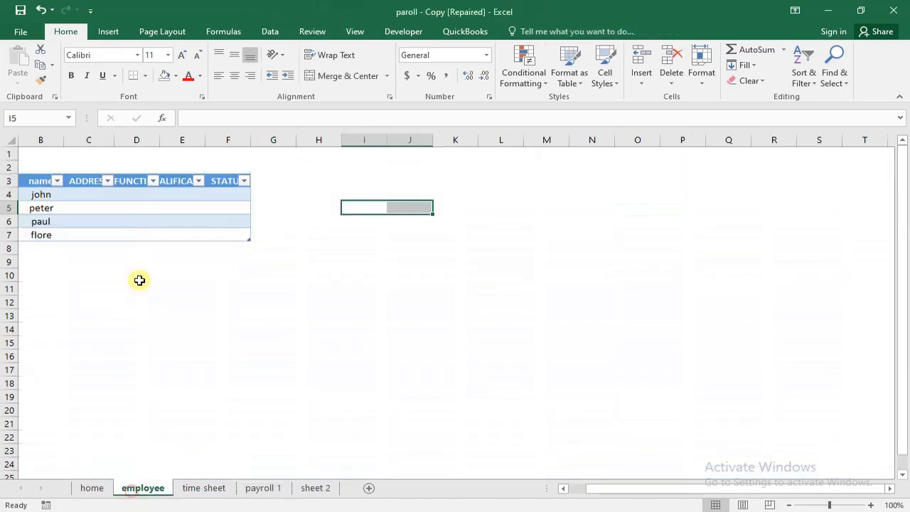
click(267, 490)
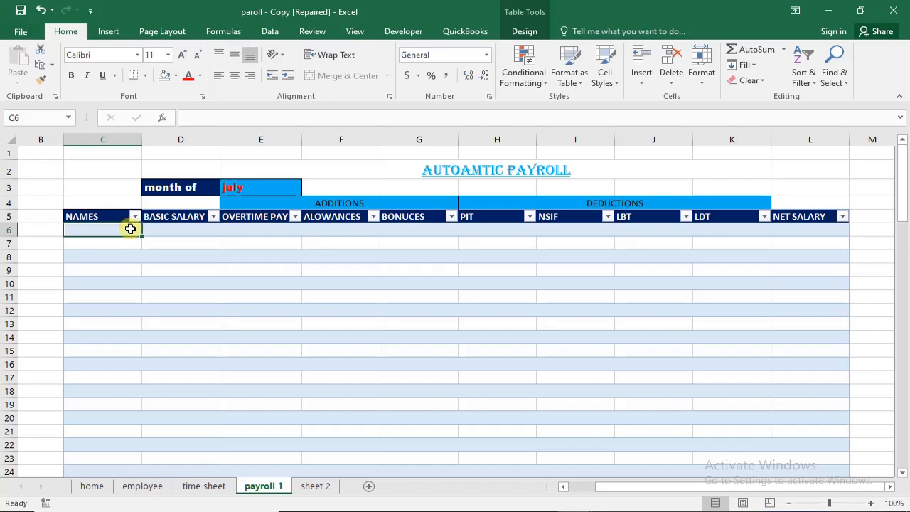
text(=)
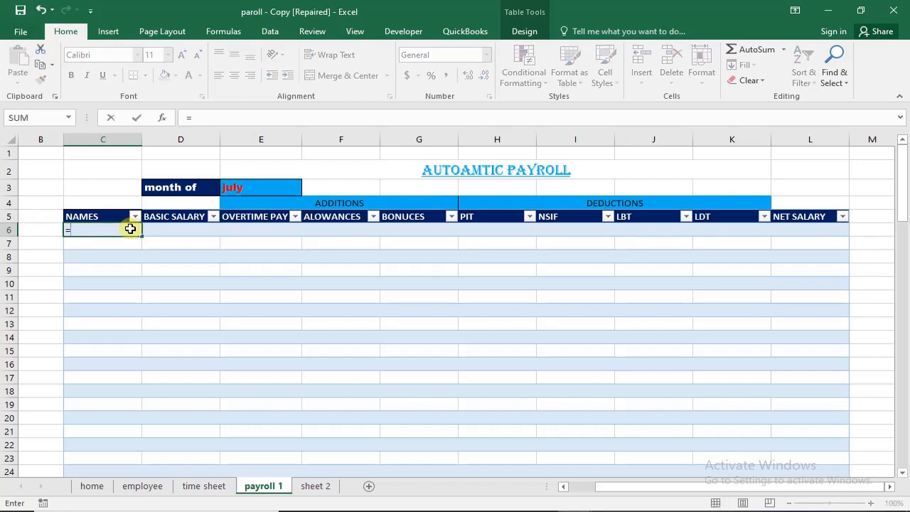
click(135, 490)
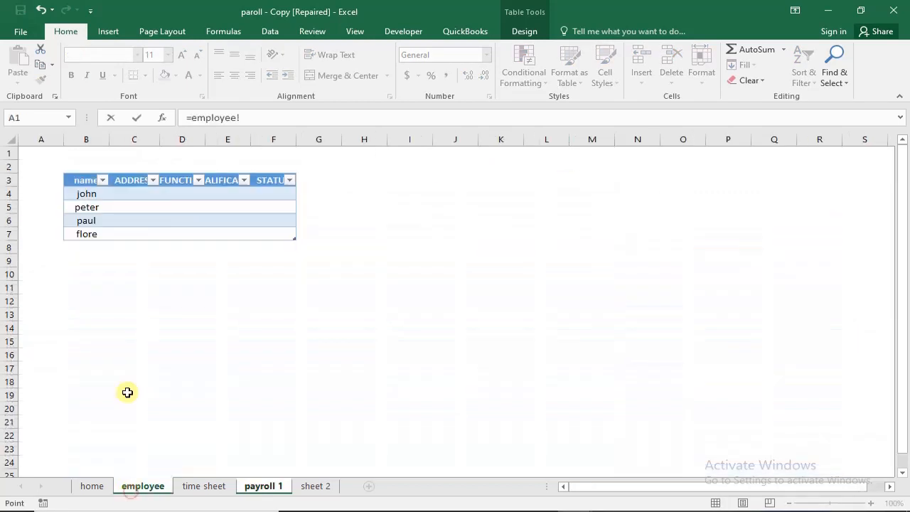
click(81, 191)
key(Return)
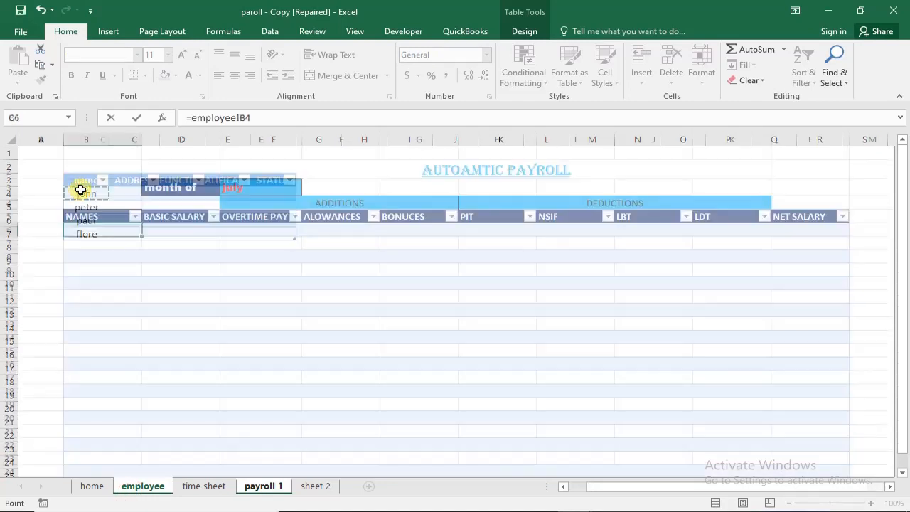
- Review the first BASIC SALARY cell, the month choices in E3 with july kept selected, and the name formula in C6
click(184, 229)
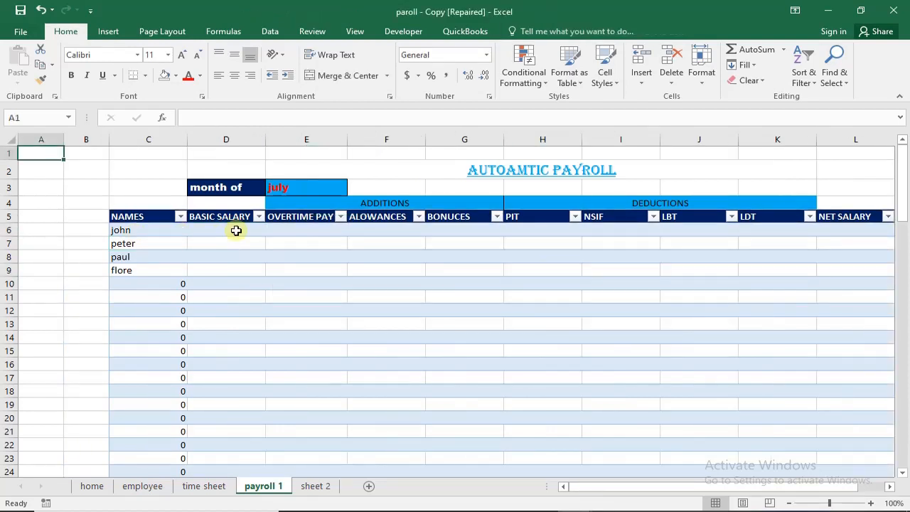
click(250, 226)
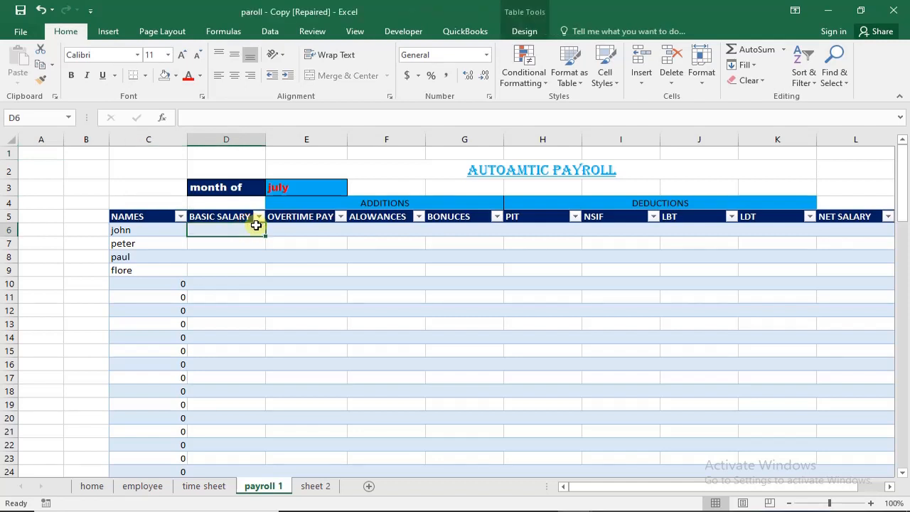
click(278, 188)
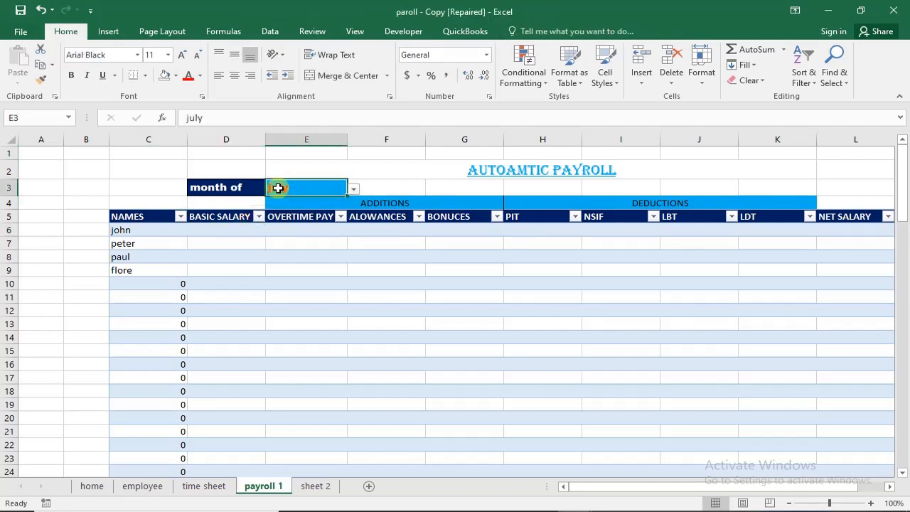
click(353, 189)
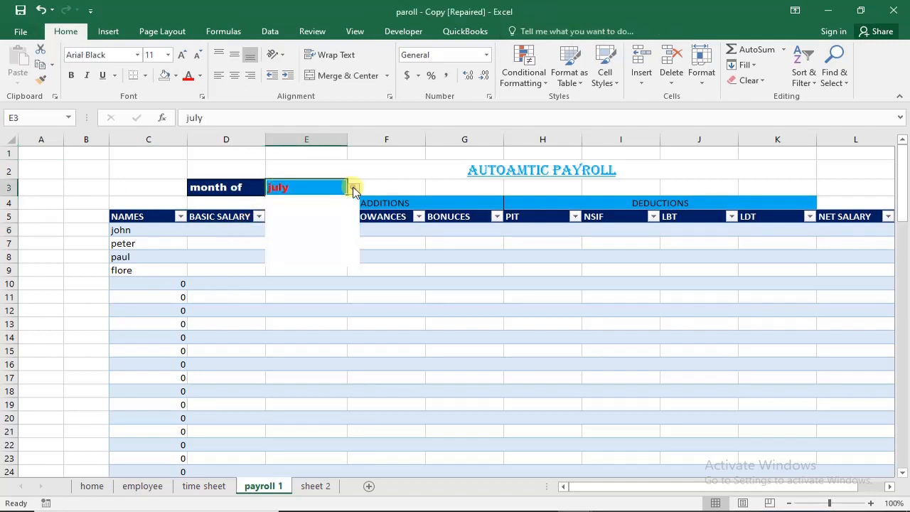
click(340, 201)
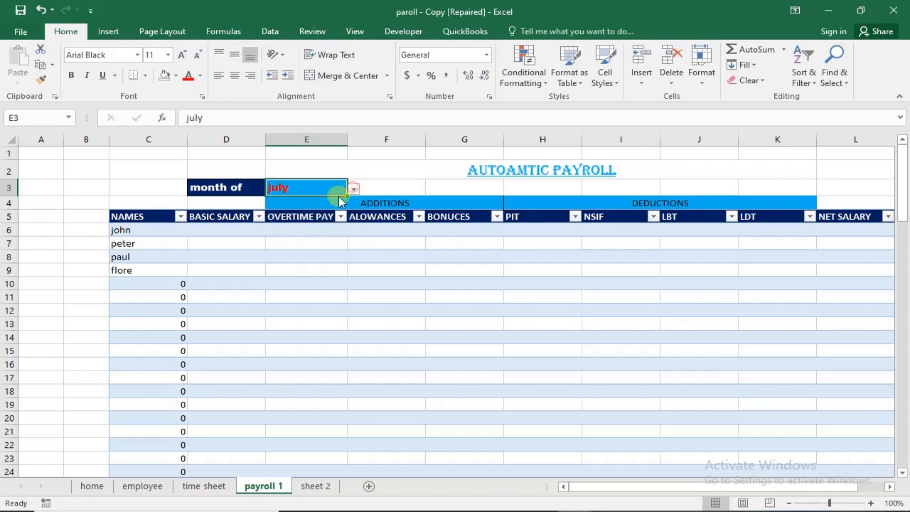
click(125, 230)
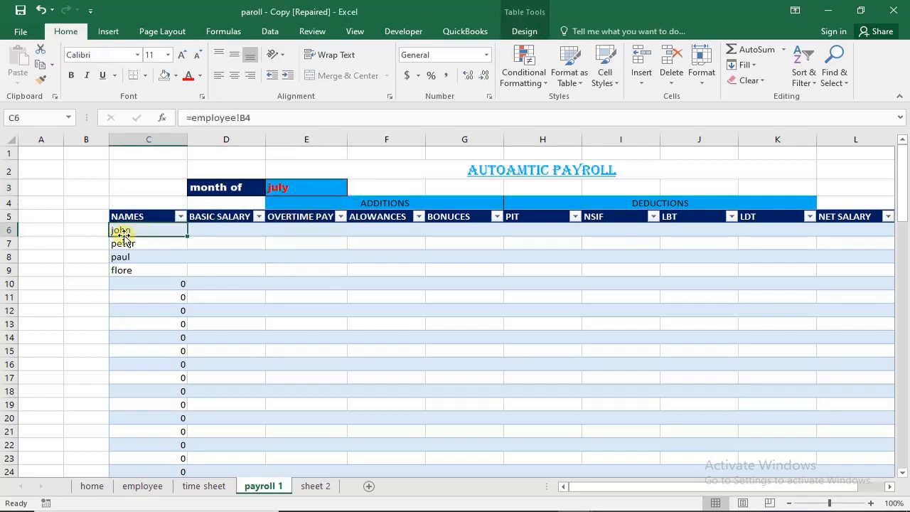
- Examine the TIME, DATE, NAME and month columns on the time sheet, and return to the payroll 1 sheet
click(201, 487)
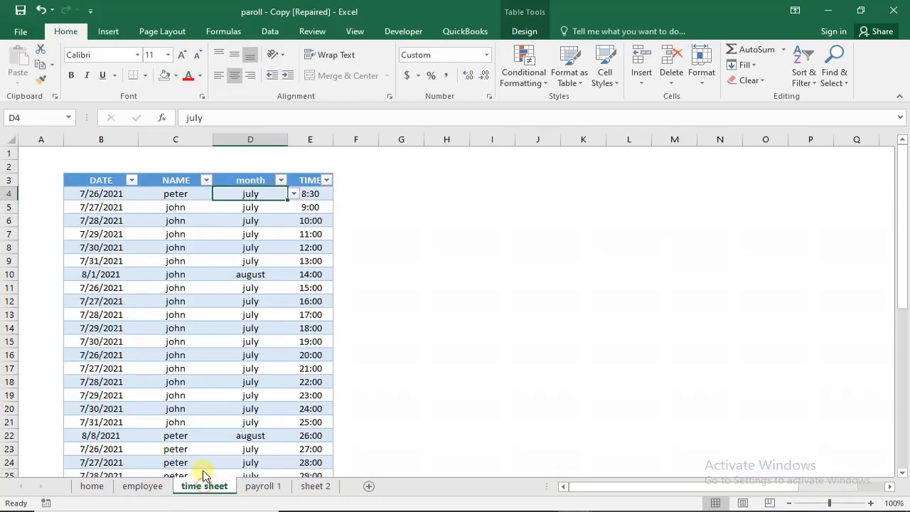
drag(311, 191, 319, 330)
drag(90, 271, 99, 314)
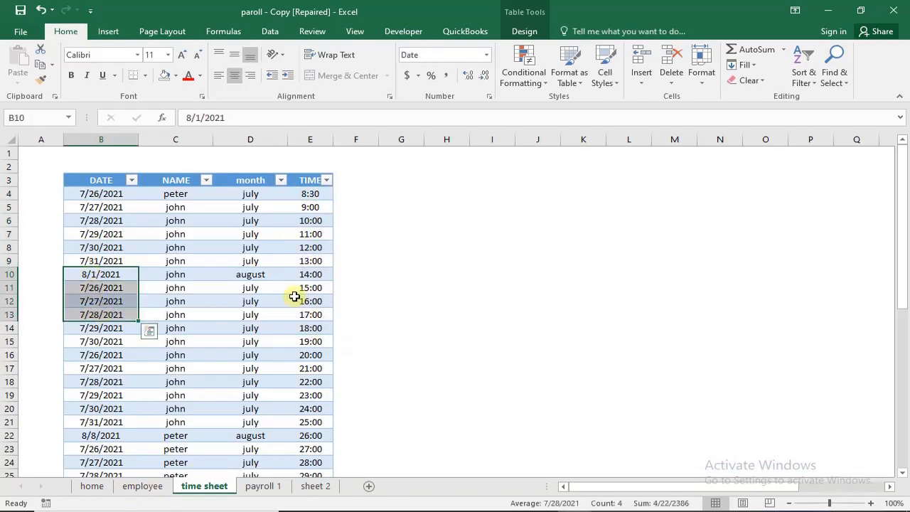
click(303, 302)
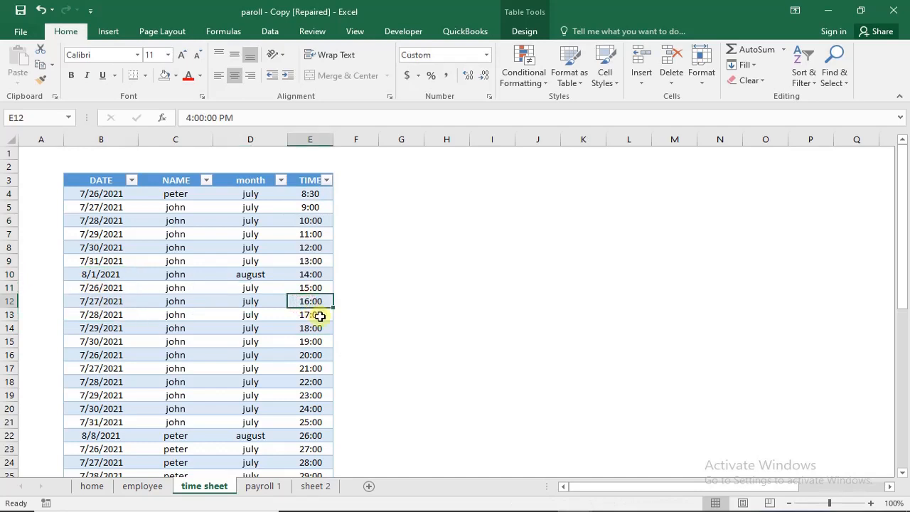
drag(172, 194, 198, 342)
drag(239, 195, 239, 331)
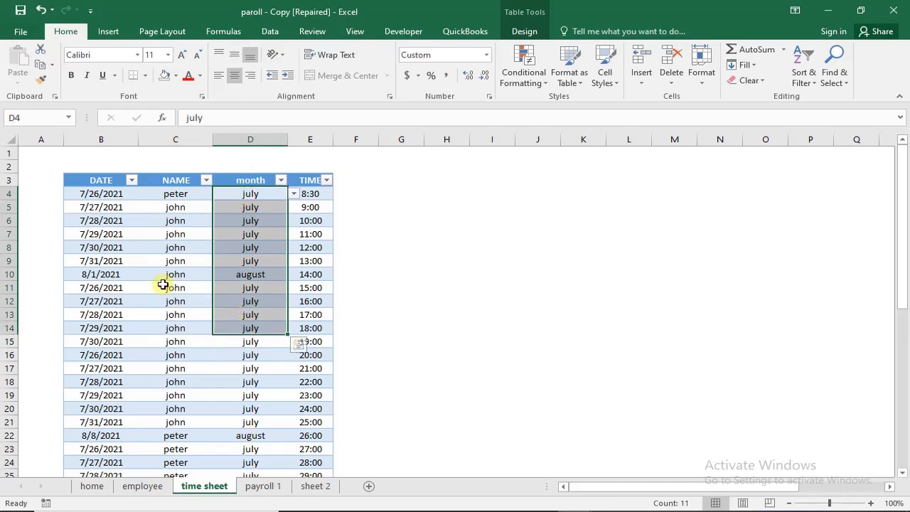
click(262, 486)
click(235, 230)
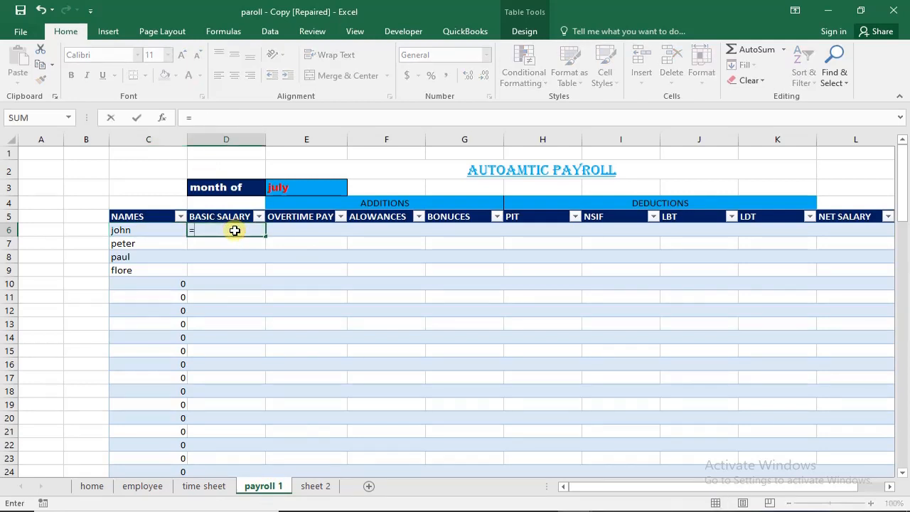
key(BackSpace)
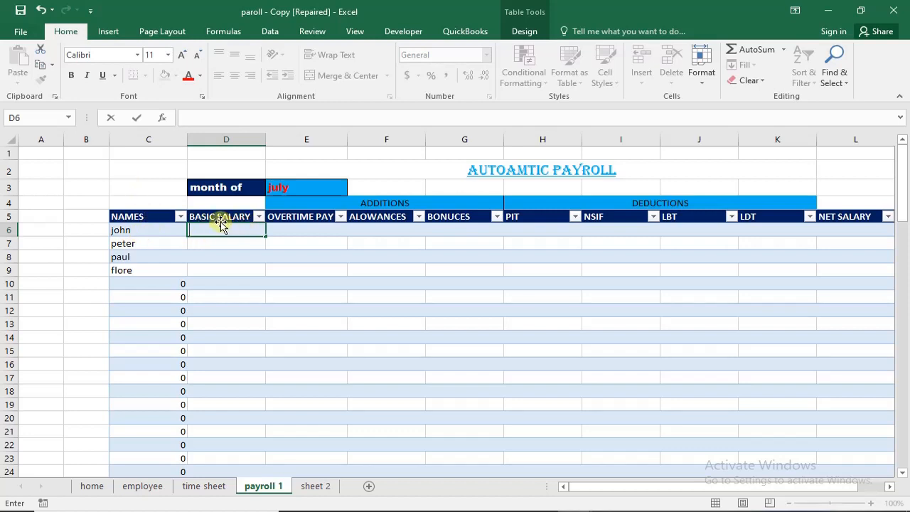
click(211, 242)
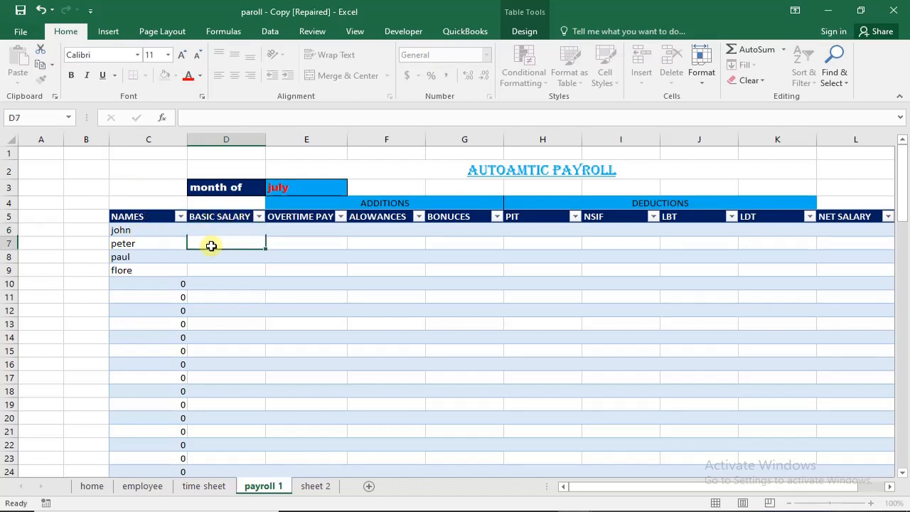
- Enter 2000 in cell A1 of the payroll 1 sheet
click(46, 157)
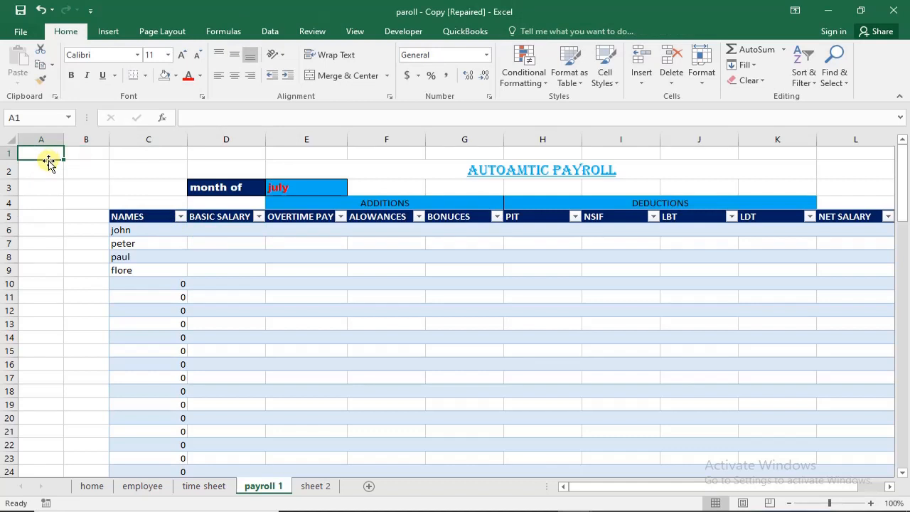
text(2000)
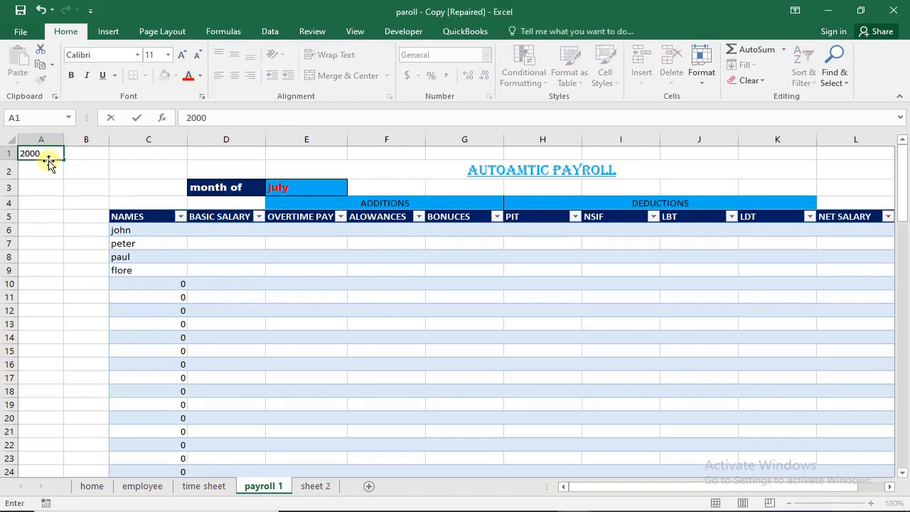
key(Return)
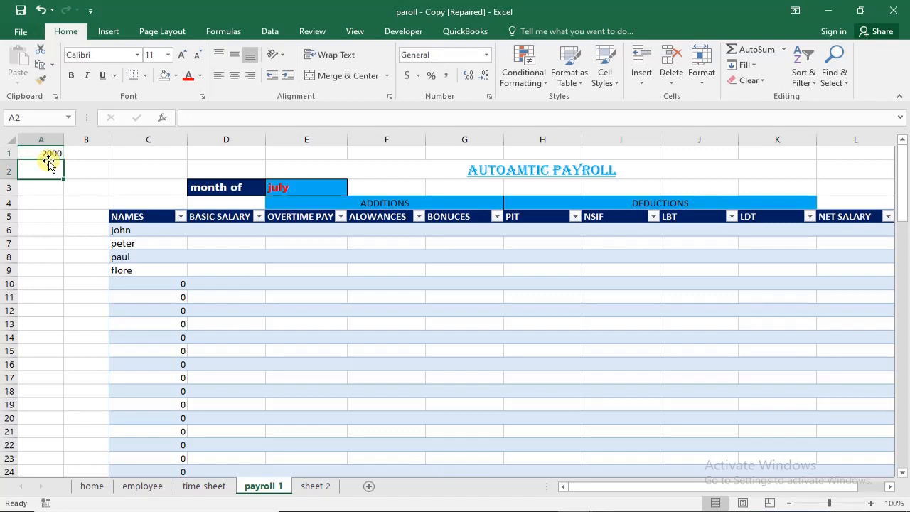
- Start a SUMIFS formula in BASIC SALARY cell D6, using the time sheet's TIME column as the sum range
click(229, 228)
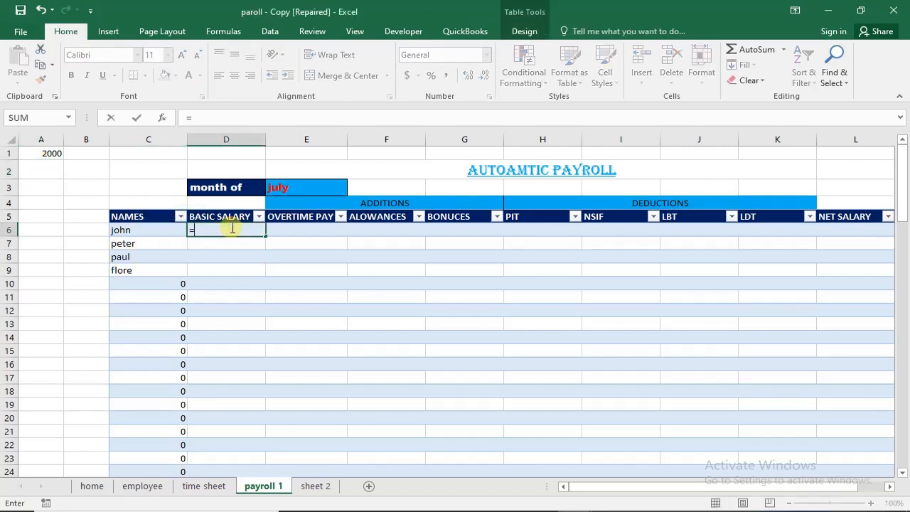
text(=su)
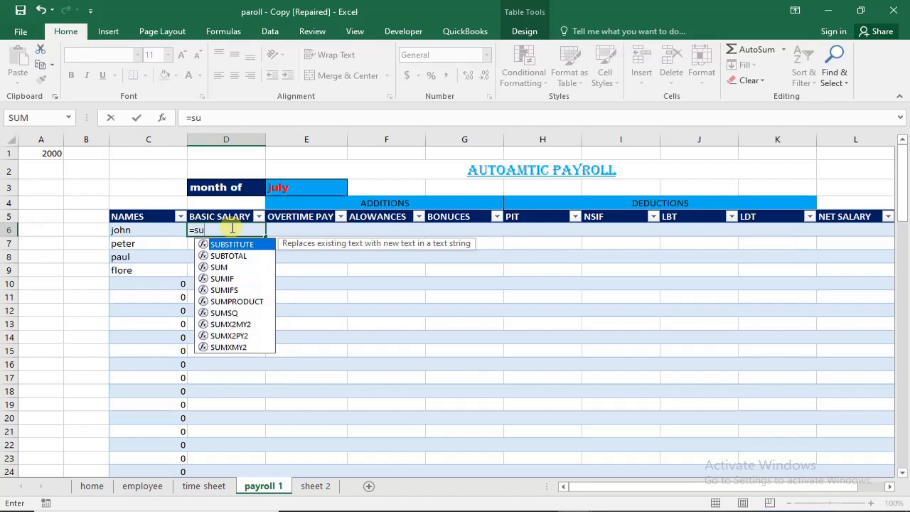
text(m)
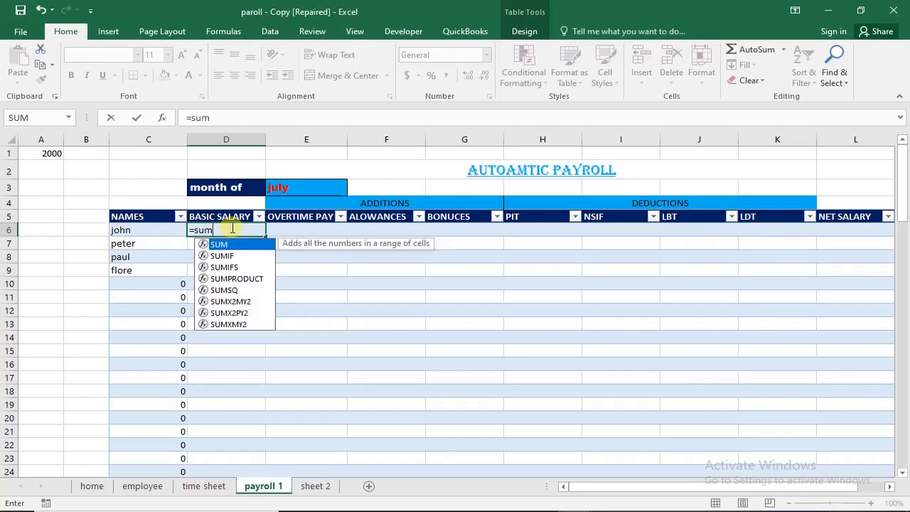
key(Down)
key(Down)
key(Tab)
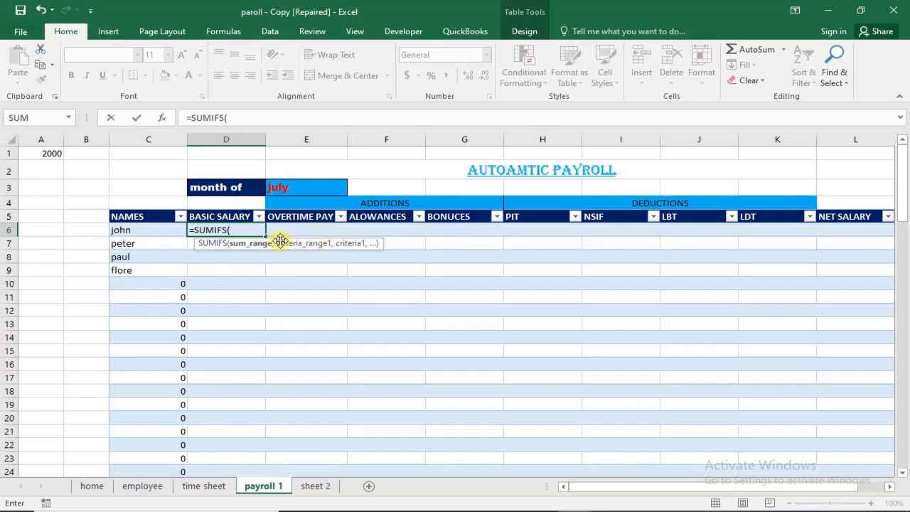
click(206, 486)
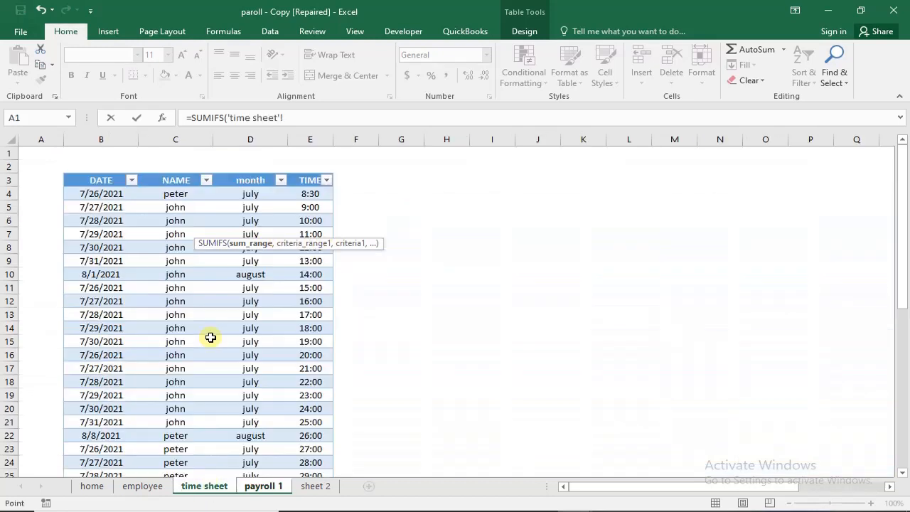
click(309, 172)
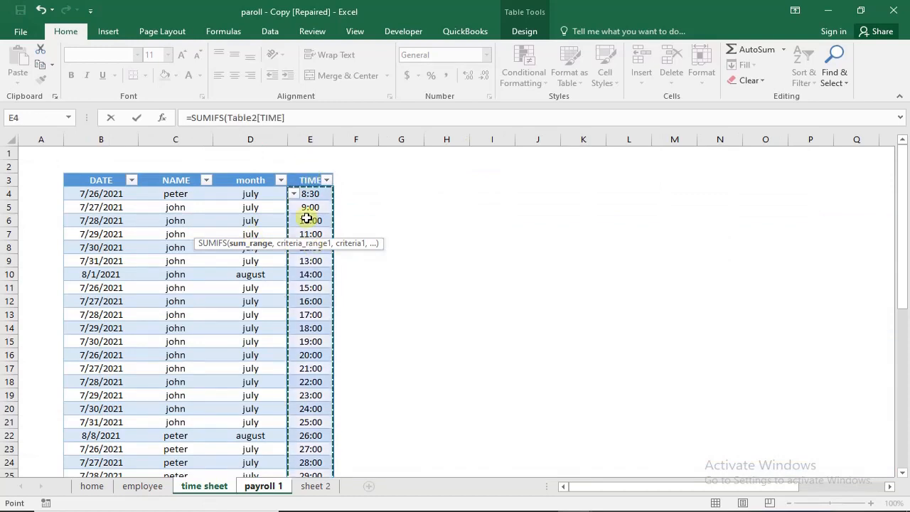
text(,)
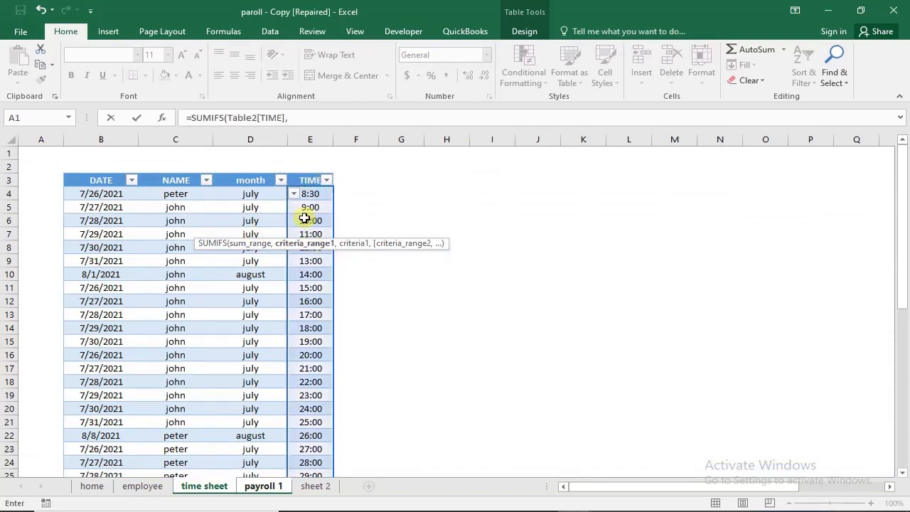
- Add the time sheet's NAME column as the first criteria range and cell C6 on payroll 1 as its criterion
click(174, 172)
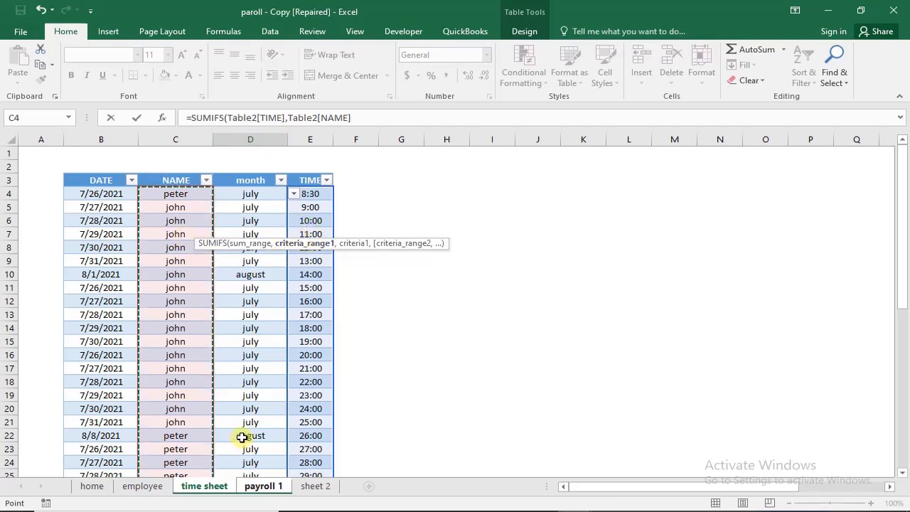
text(,)
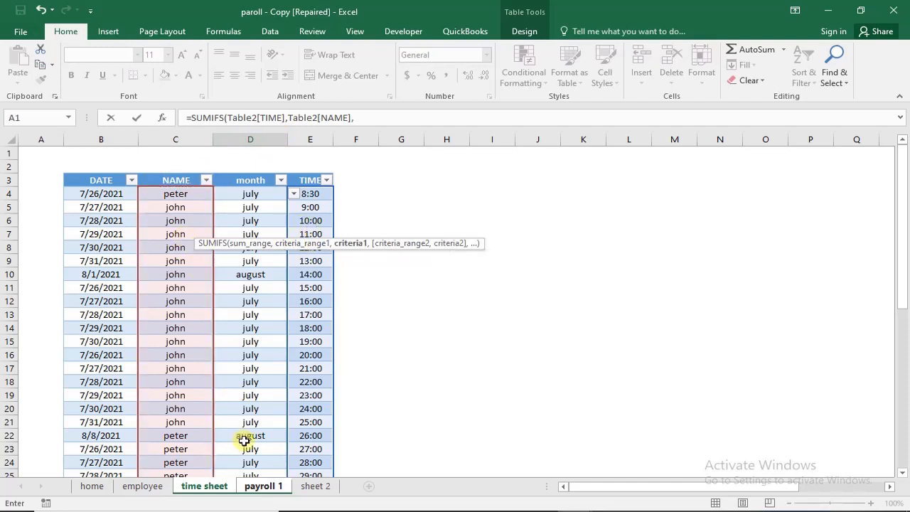
click(261, 487)
click(147, 230)
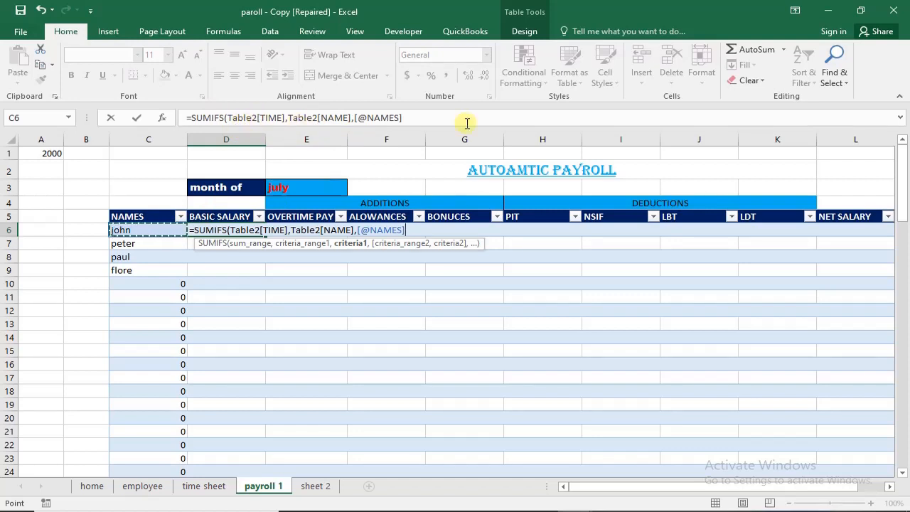
- Complete the D6 SUMIFS formula with the time sheet's month column as second criteria range and payroll 1 cell E3 as its criterion
click(410, 118)
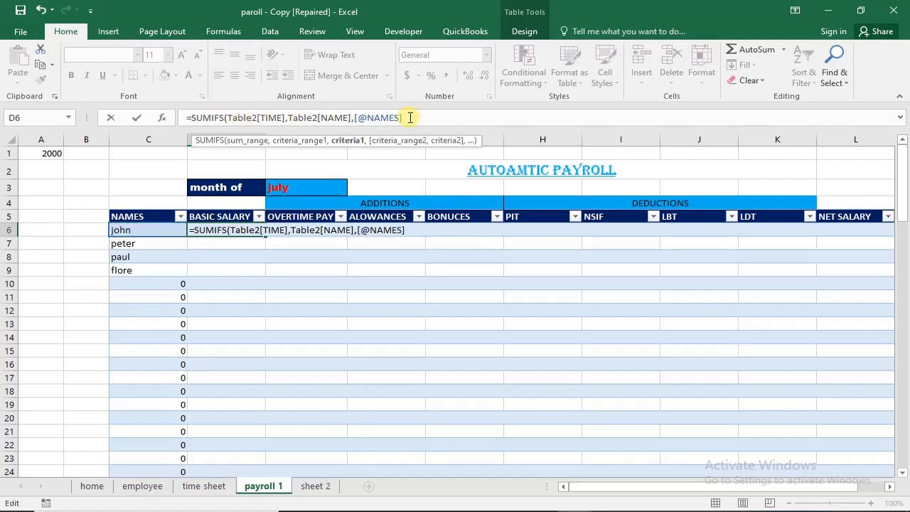
text(,)
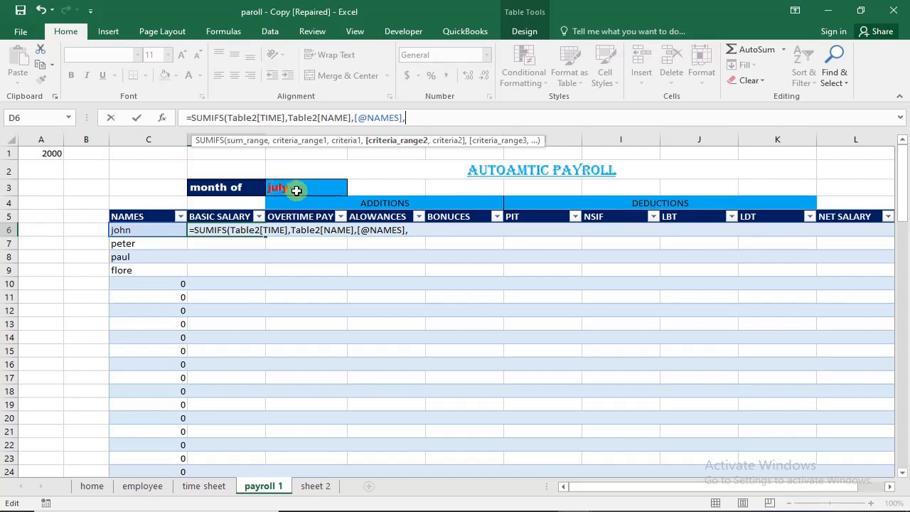
click(186, 492)
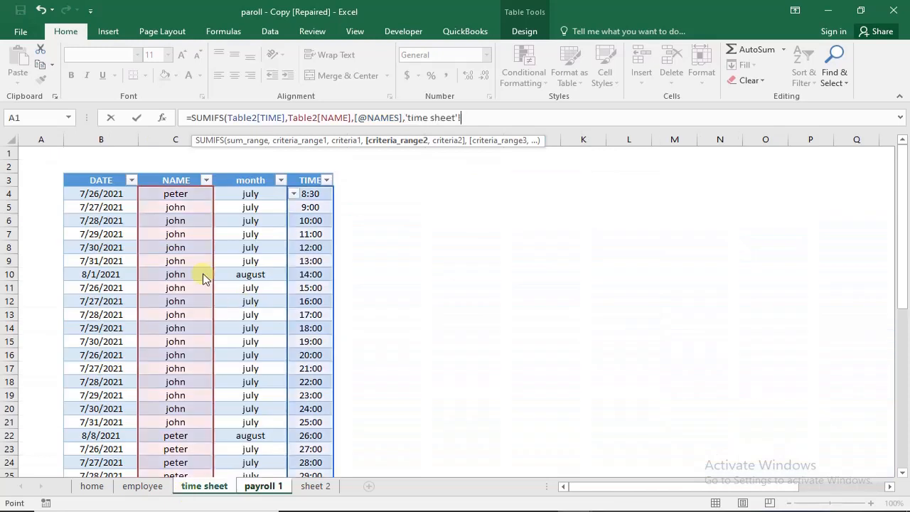
click(254, 174)
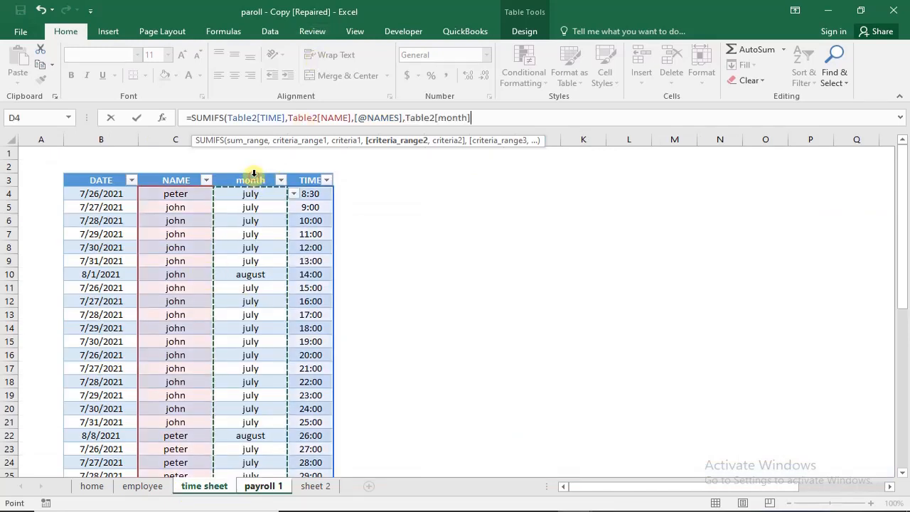
text(,)
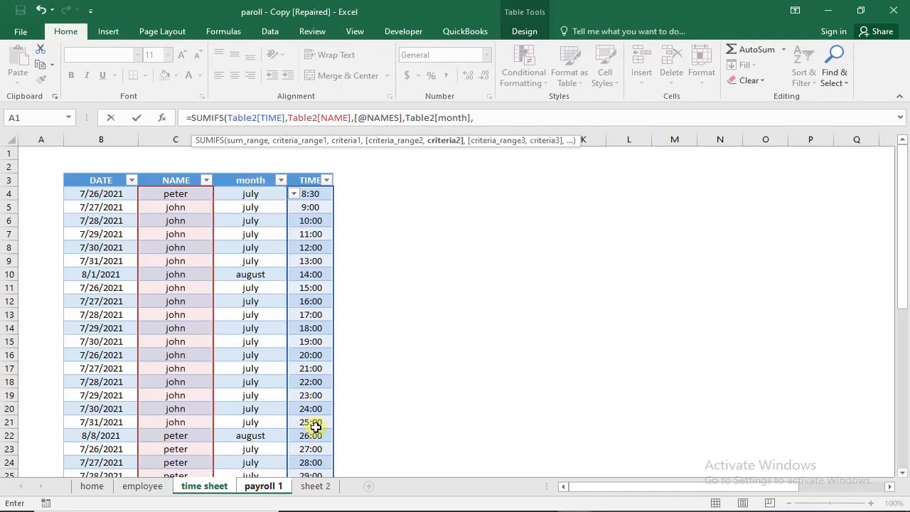
click(276, 486)
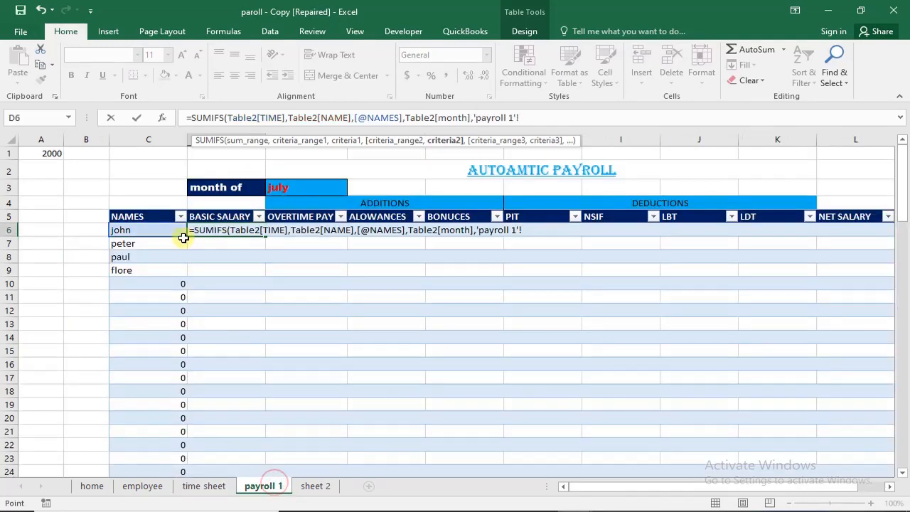
click(291, 186)
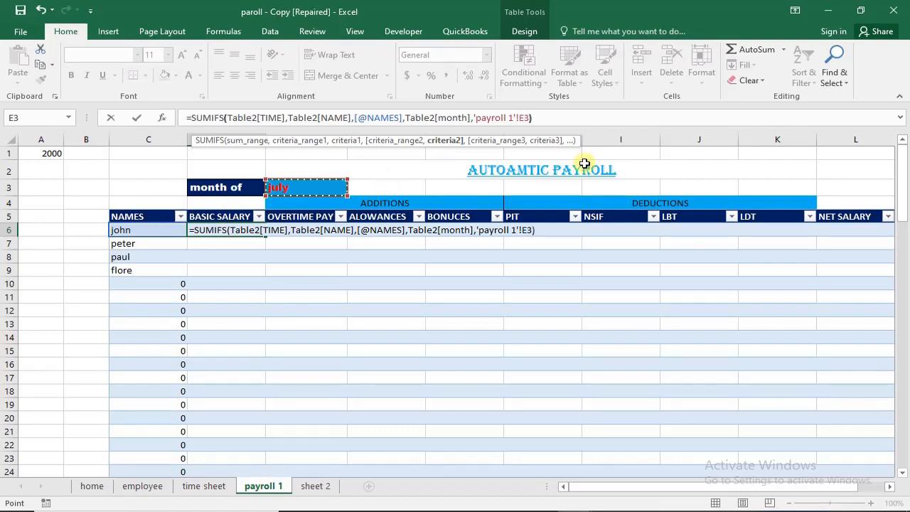
key(Return)
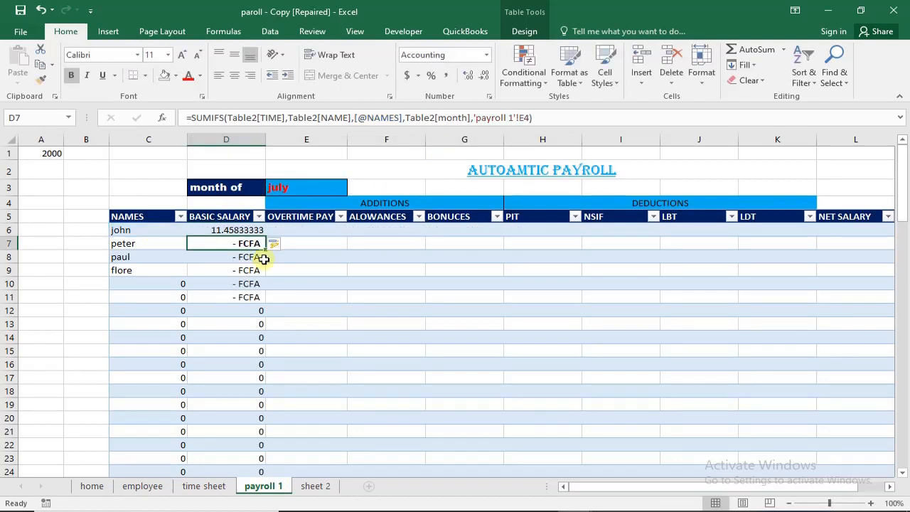
- Try the custom number format h:mm on BASIC SALARY cell D6, and undo it
click(244, 231)
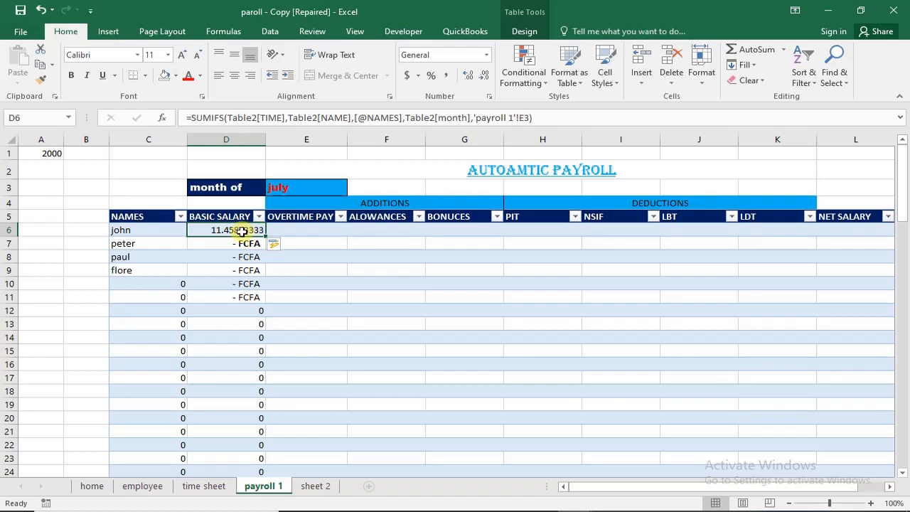
click(489, 57)
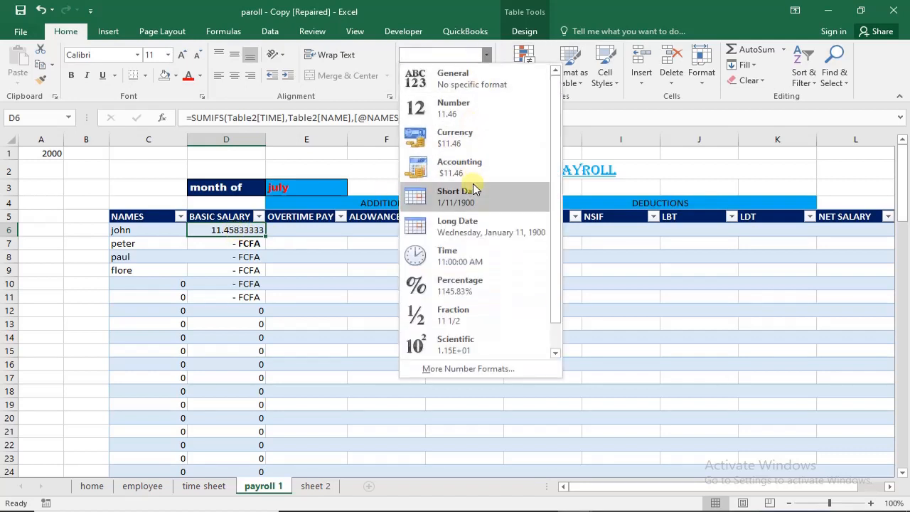
click(461, 368)
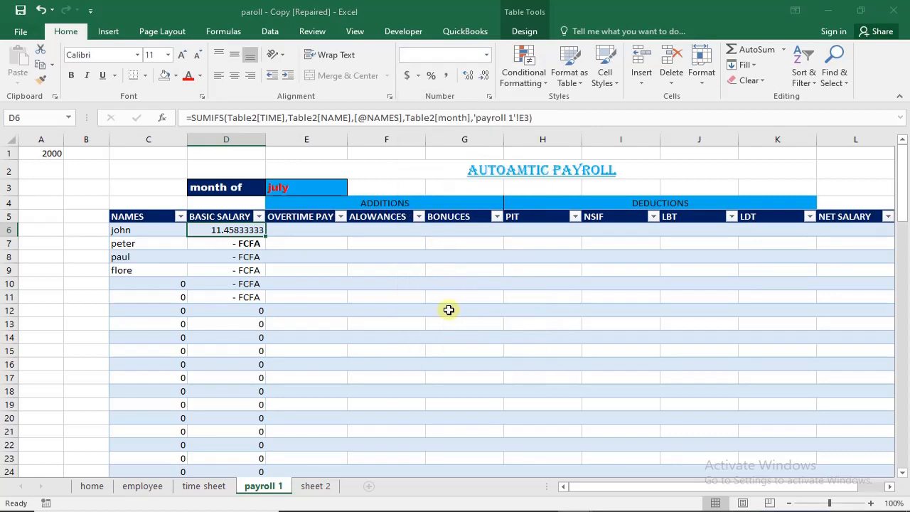
click(246, 327)
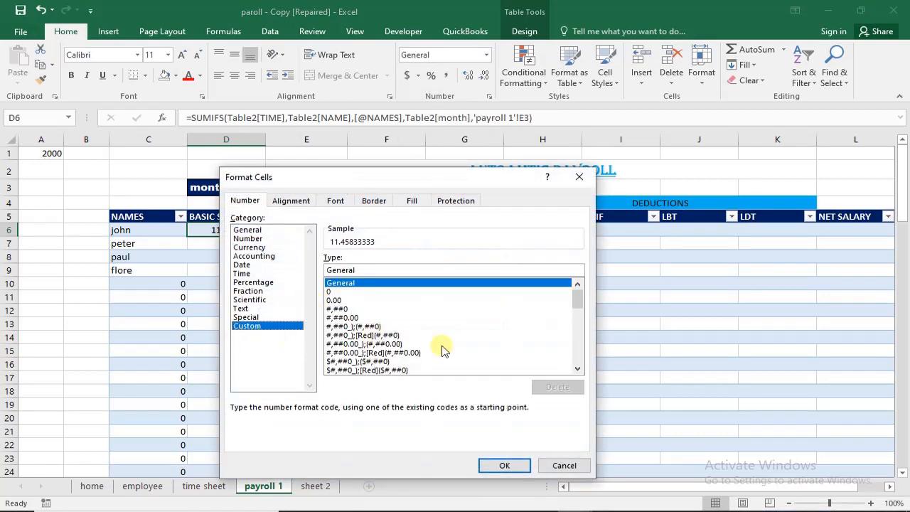
drag(576, 299, 576, 342)
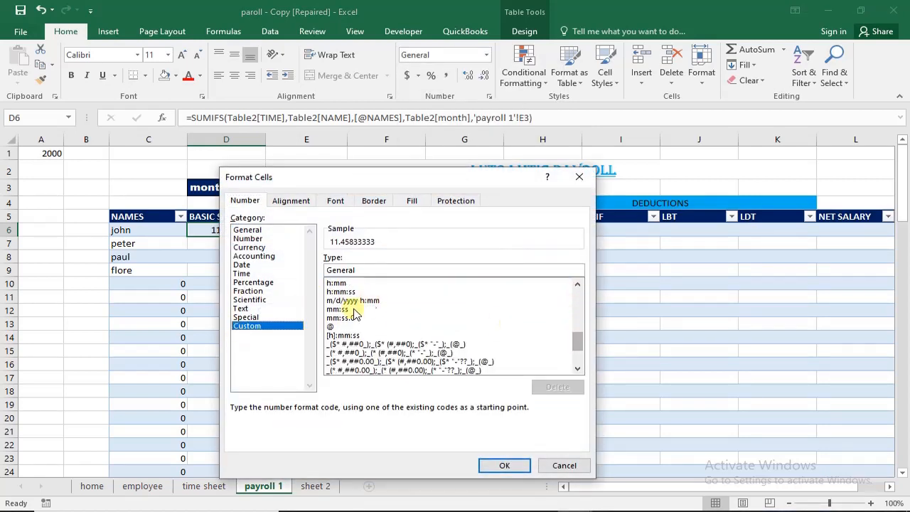
click(336, 284)
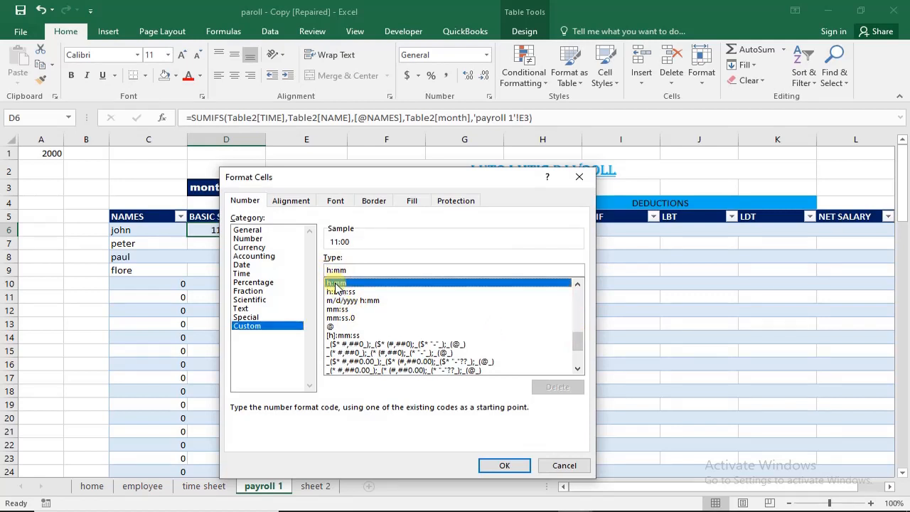
key(Return)
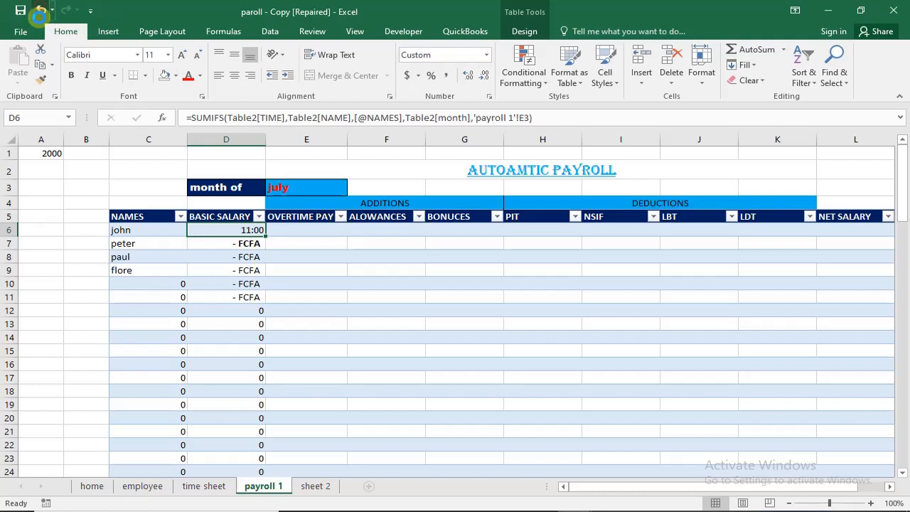
click(39, 10)
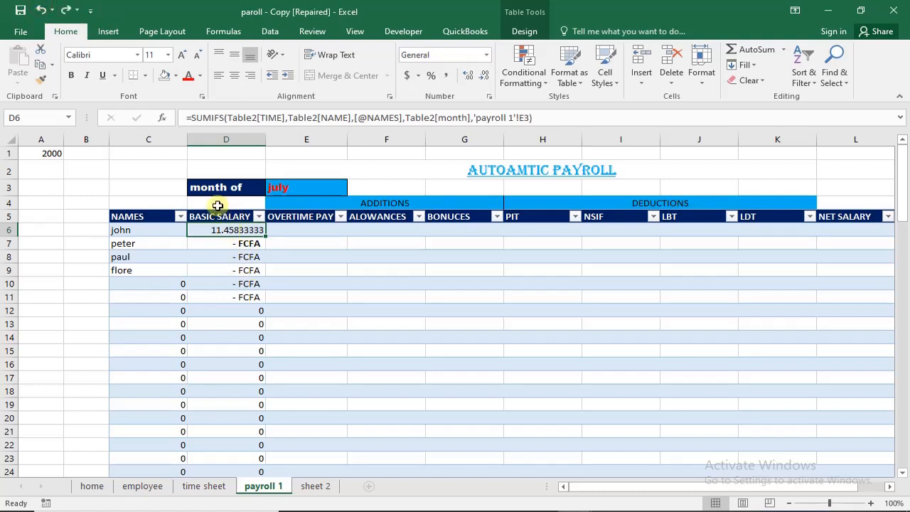
- Multiply the SUMIFS formula in D6 by cell A1, placing the A1 reference in front of SUMIFS
click(42, 154)
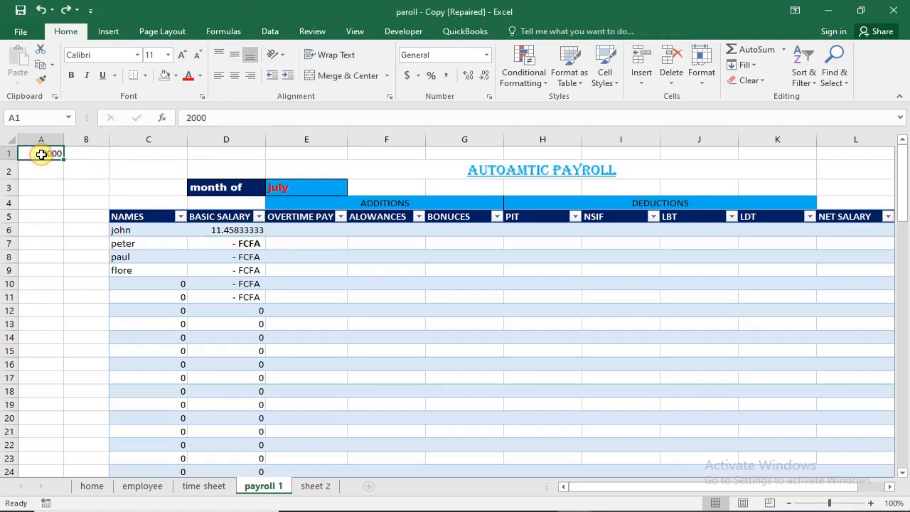
click(254, 230)
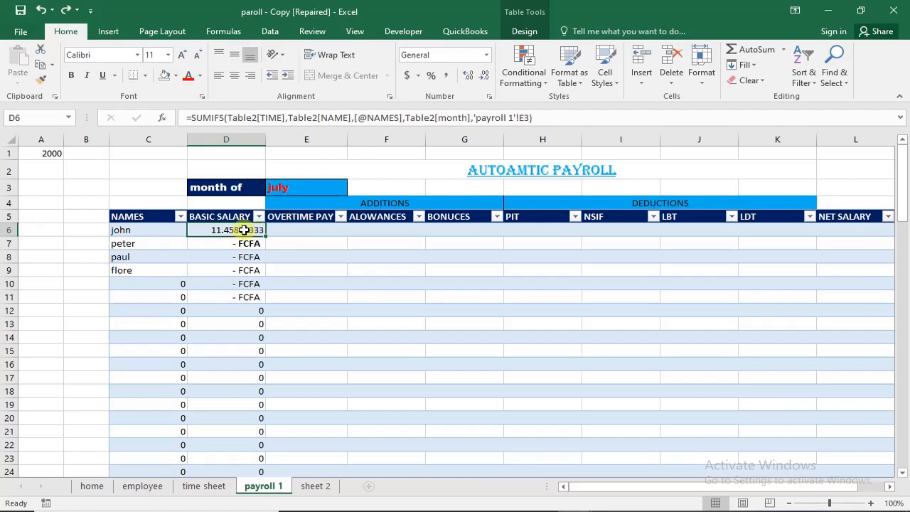
click(194, 117)
click(193, 119)
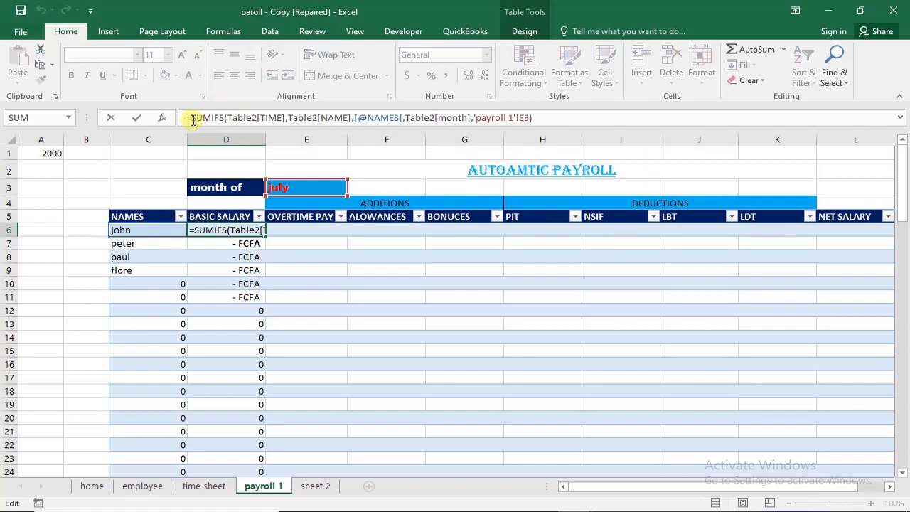
click(50, 153)
text(*)
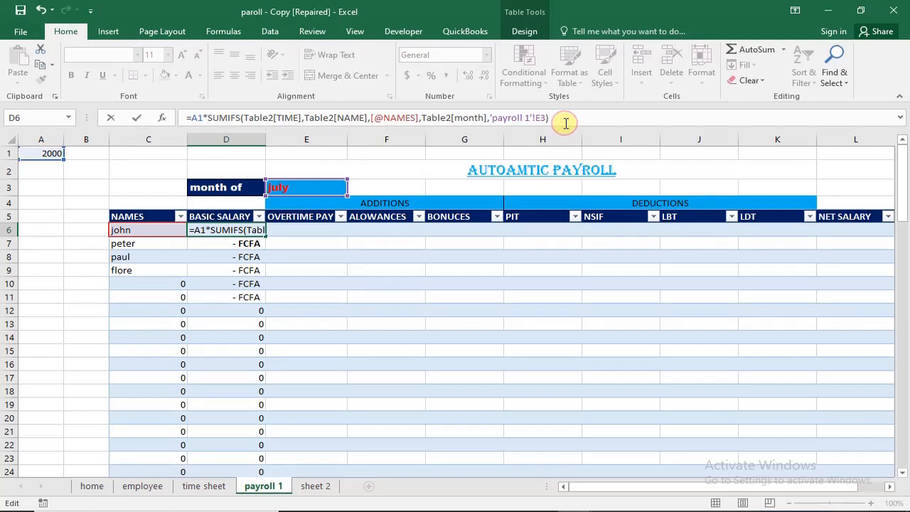
key(Return)
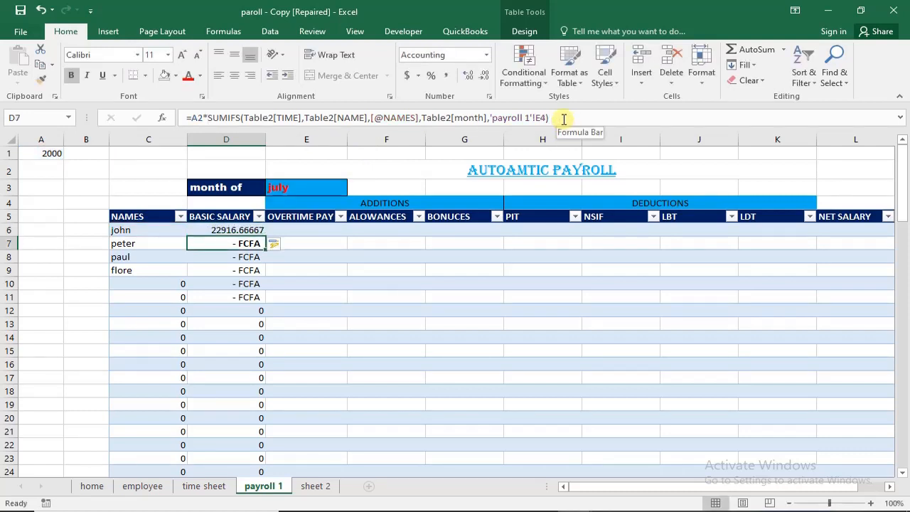
- Extend the BASIC SALARY formula in D6 by multiplying its end by 24
click(258, 225)
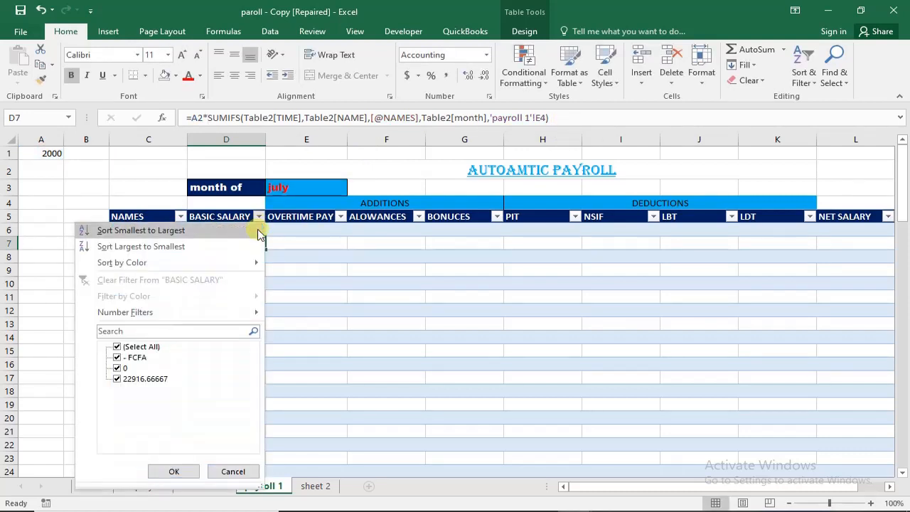
click(258, 231)
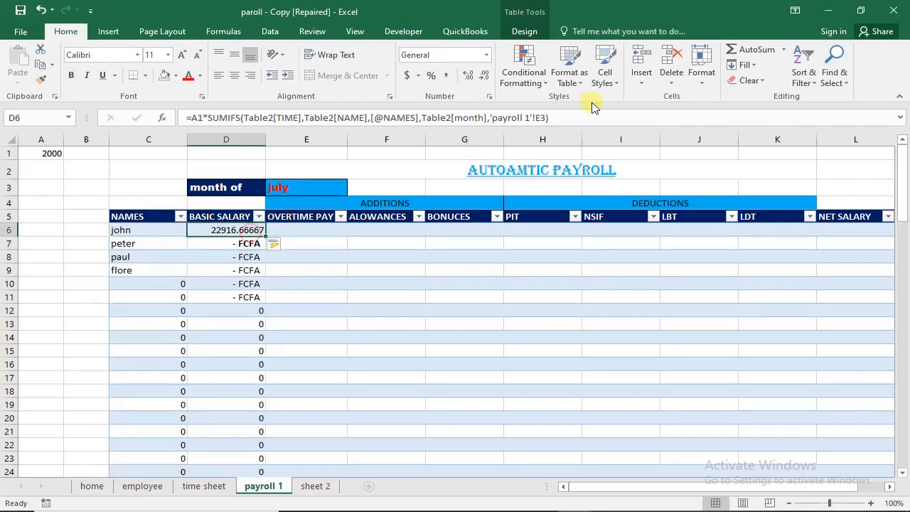
click(574, 118)
text(*)
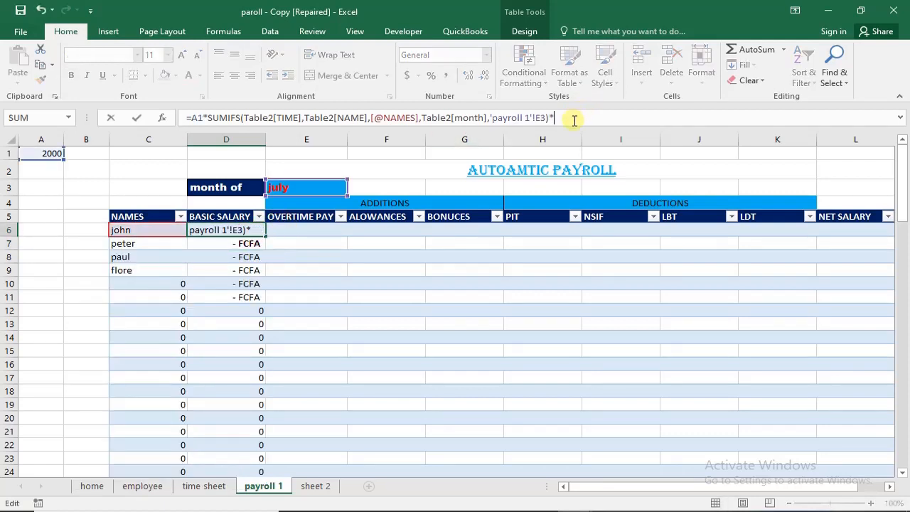
text(é')
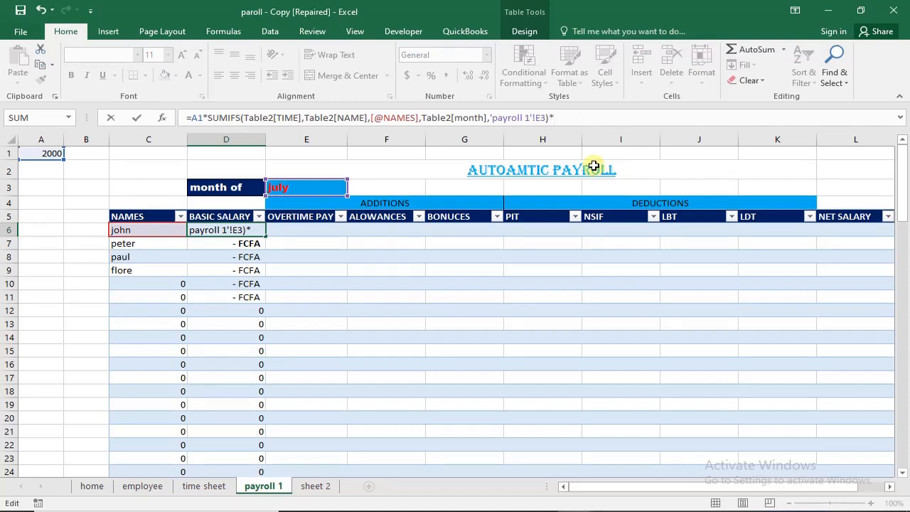
key(Return)
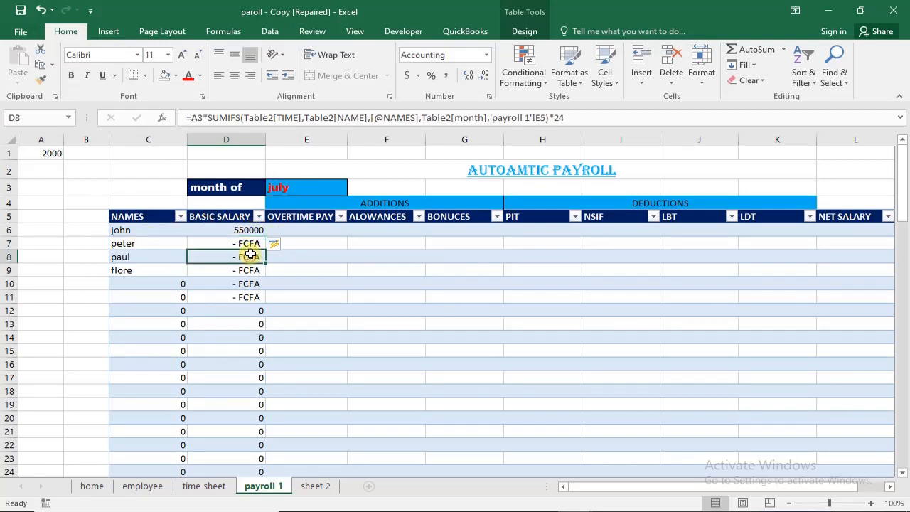
- Compare the formulas in BASIC SALARY cells D6, D7 and D8 to check how their cell references shift between rows
click(250, 231)
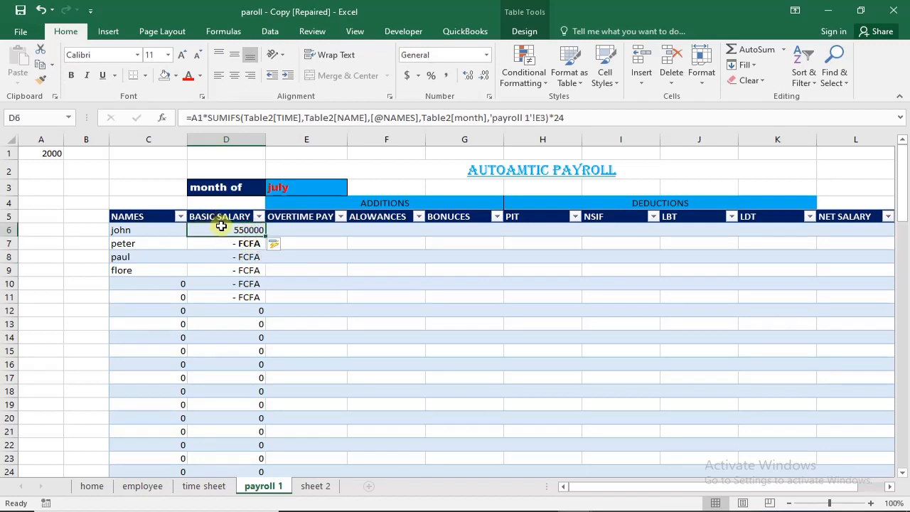
click(239, 256)
click(243, 244)
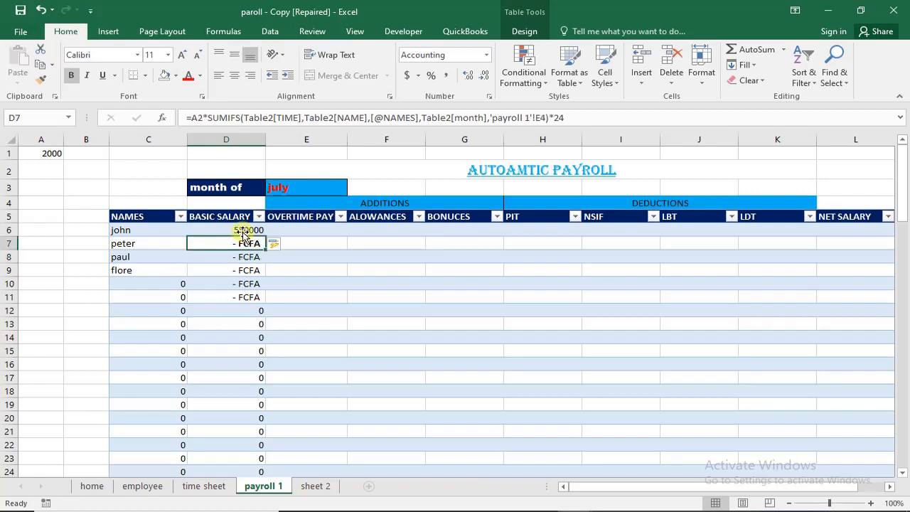
click(242, 229)
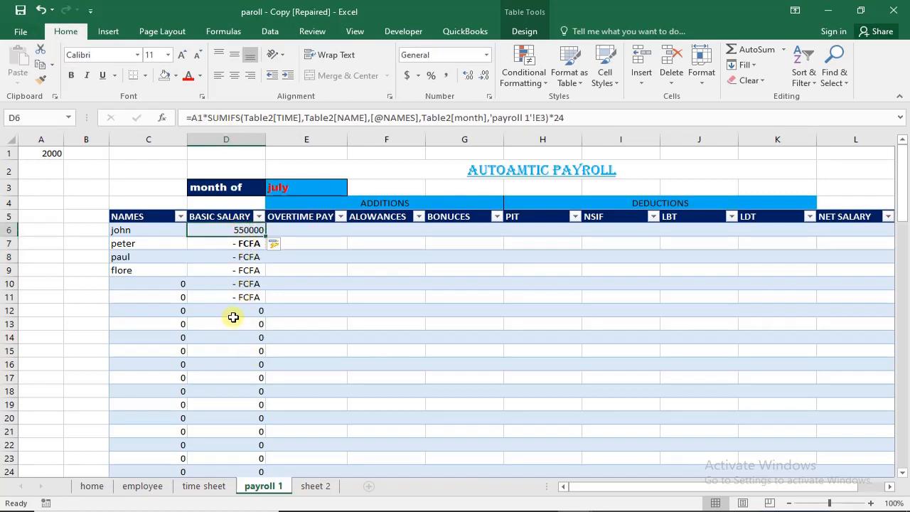
click(237, 243)
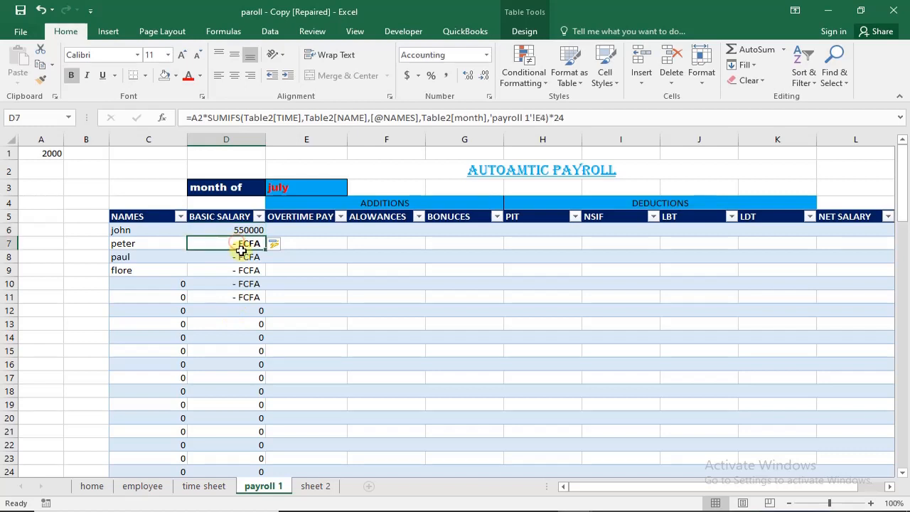
click(241, 256)
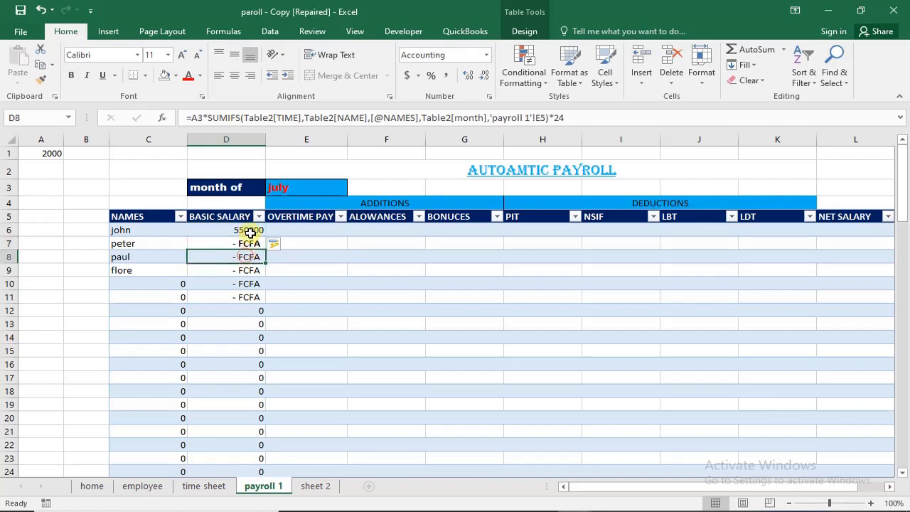
click(230, 230)
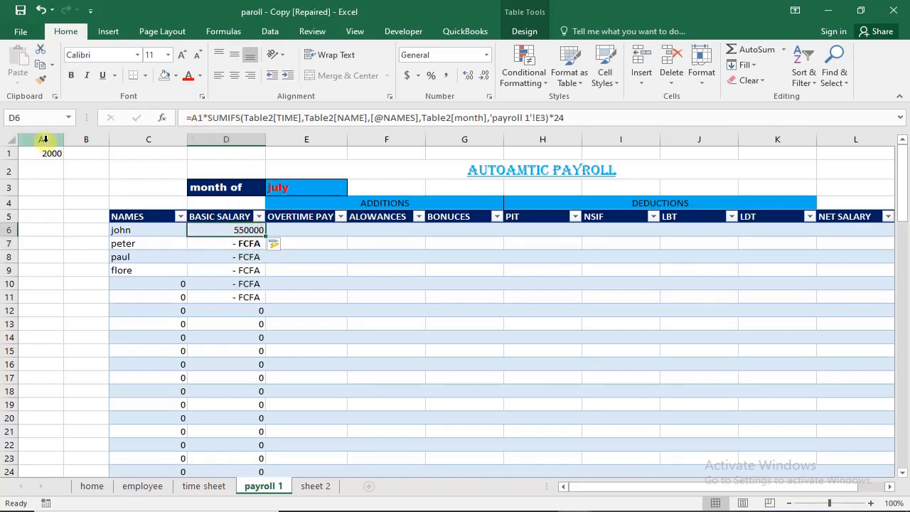
click(244, 244)
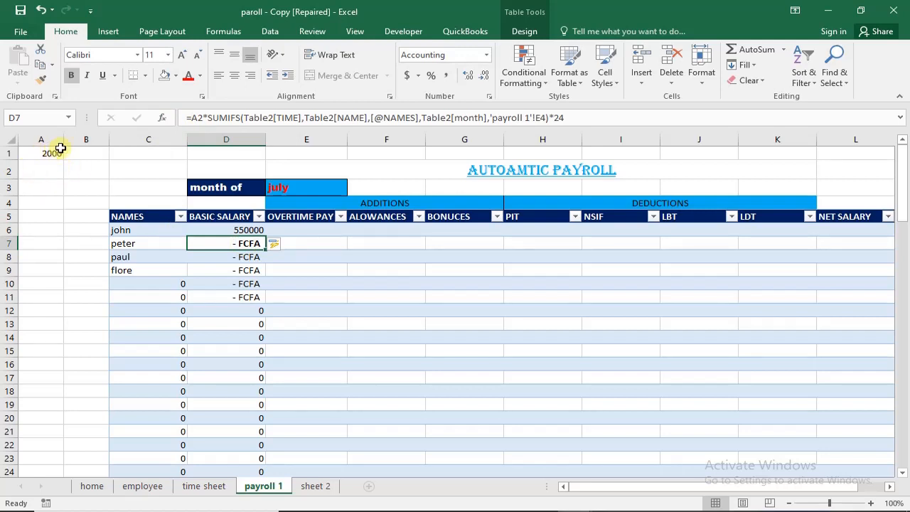
- Make the A1 and E3 references absolute in the D6 BASIC SALARY formula, giving $A$1 and $E$3
click(257, 231)
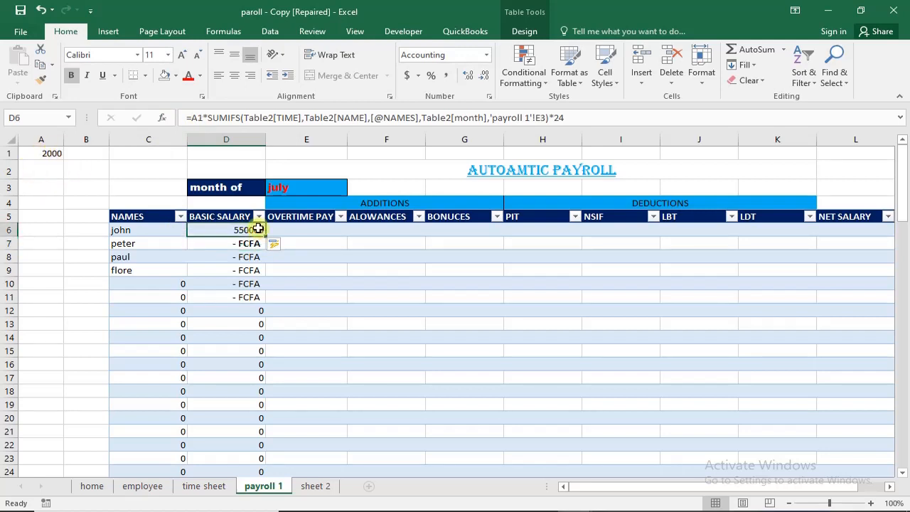
click(200, 119)
key(F4)
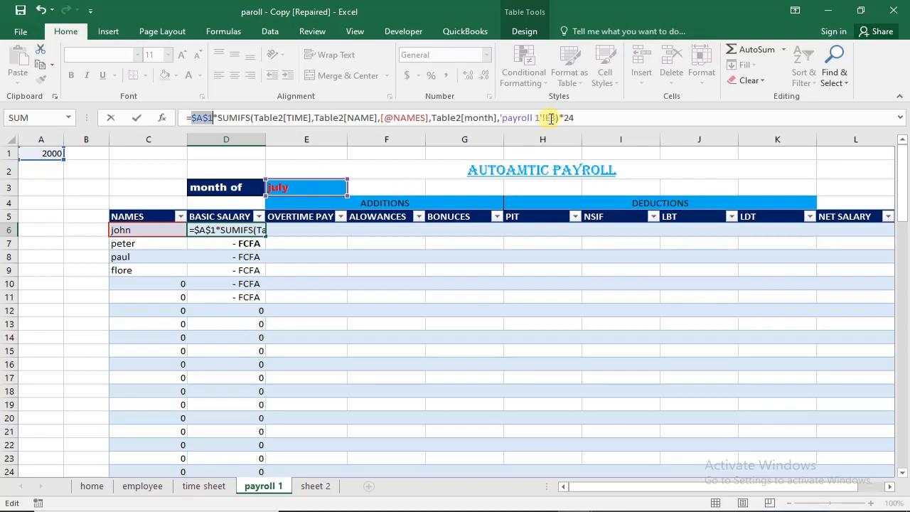
click(552, 119)
key(F4)
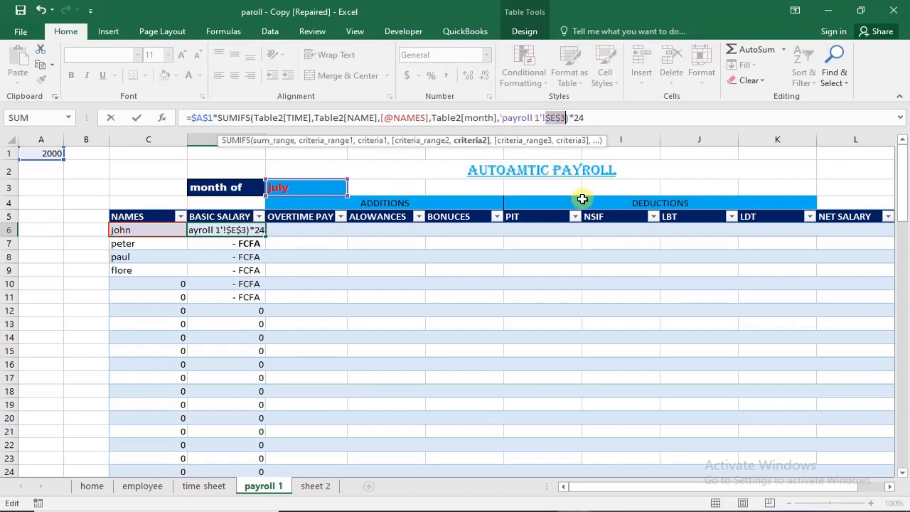
key(Return)
click(241, 320)
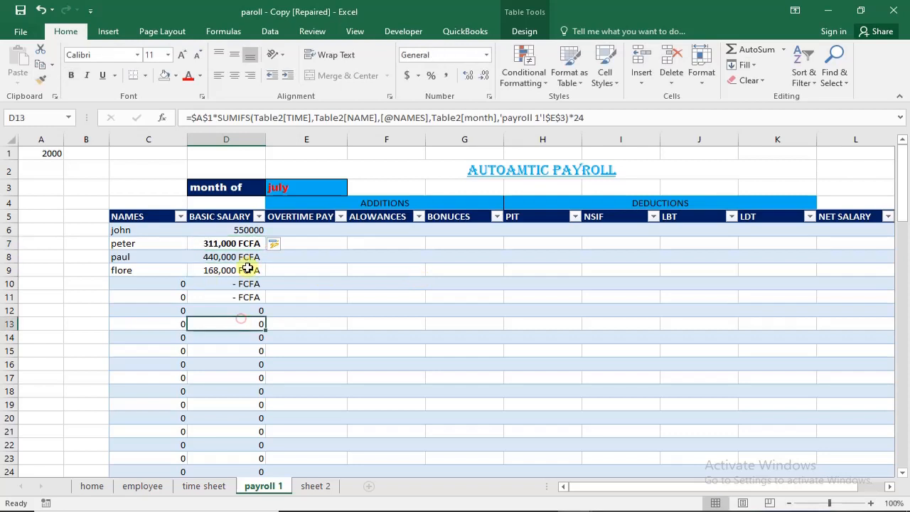
- Copy the bold FCFA accounting format from BASIC SALARY cell D7 to D6 with Format Painter
click(255, 230)
click(253, 319)
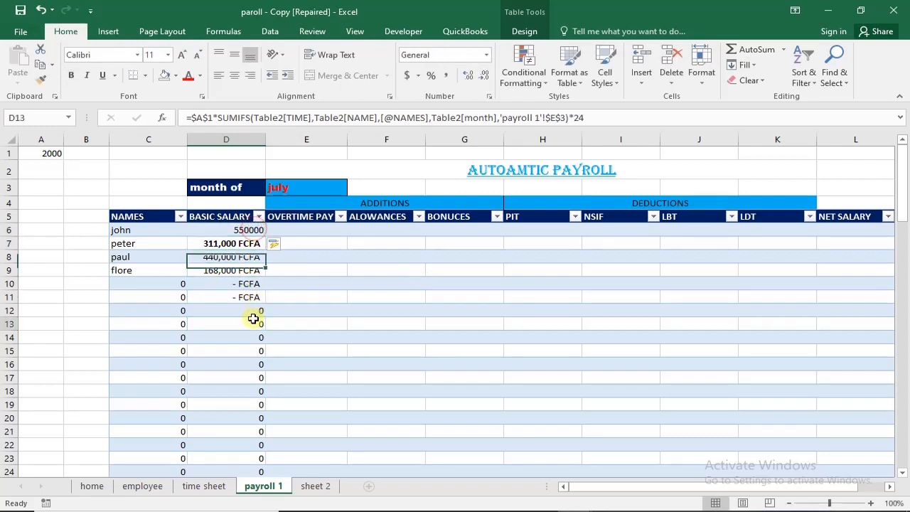
click(253, 229)
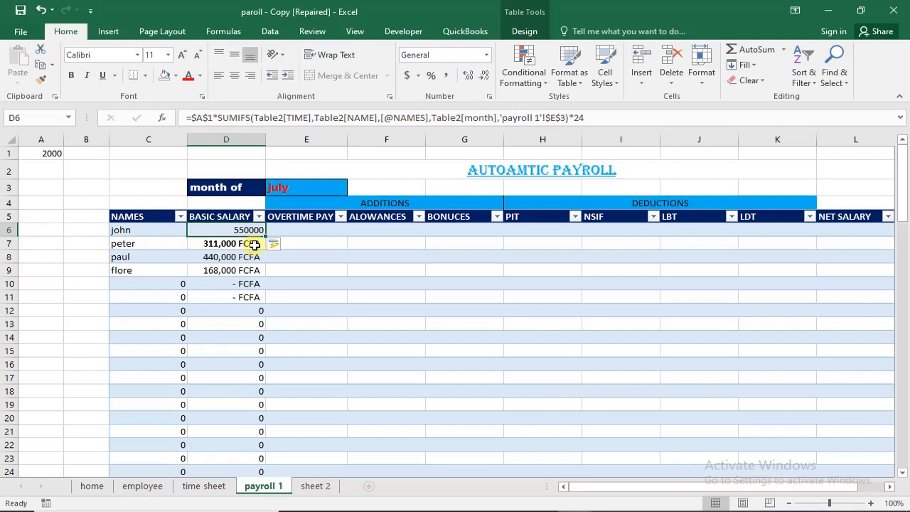
click(239, 245)
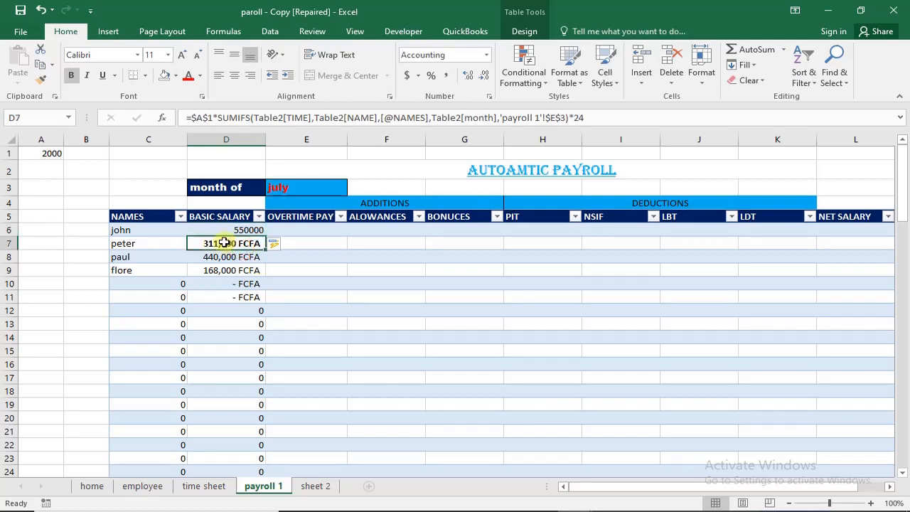
click(231, 228)
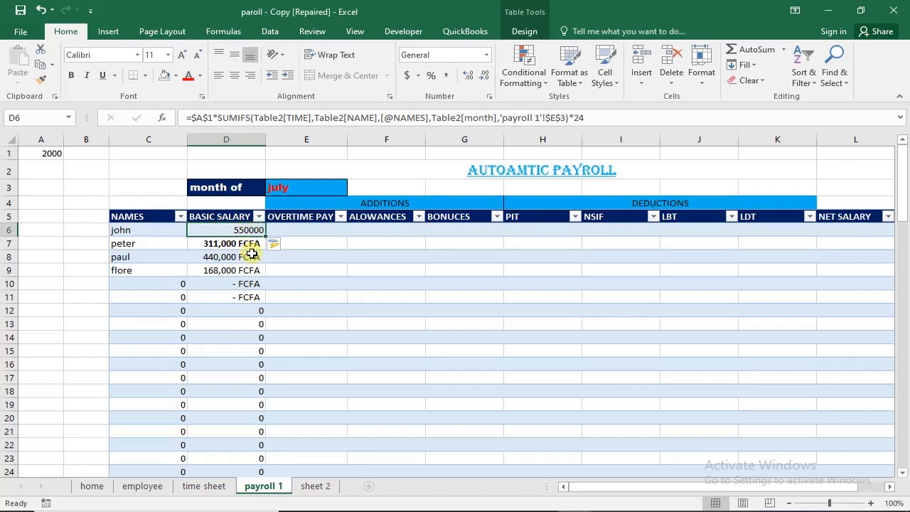
click(249, 246)
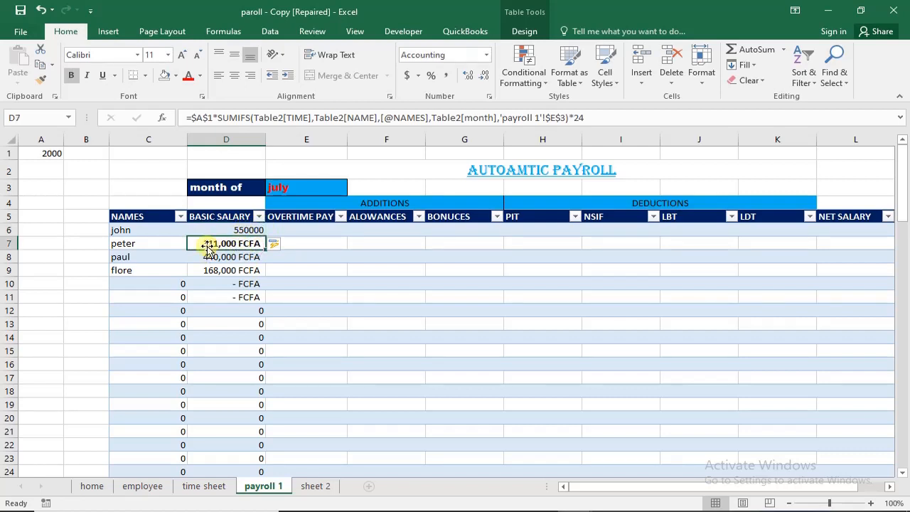
click(41, 81)
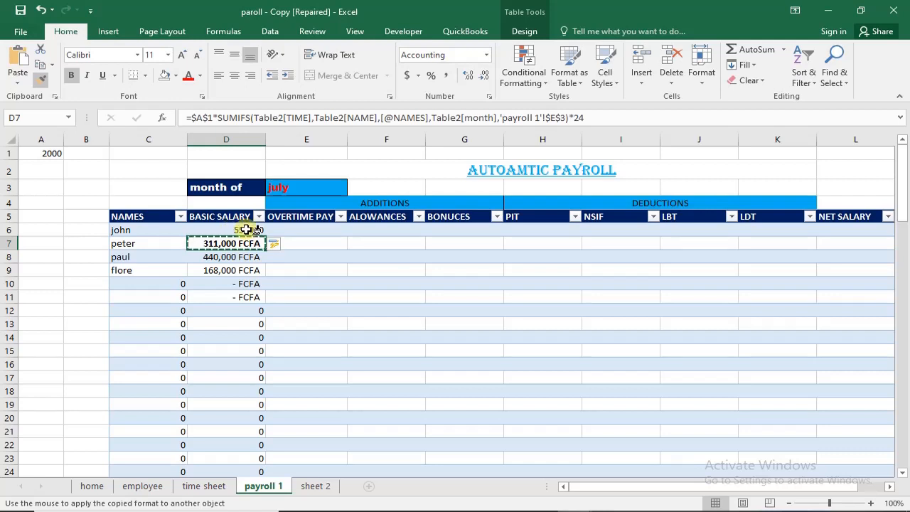
click(244, 229)
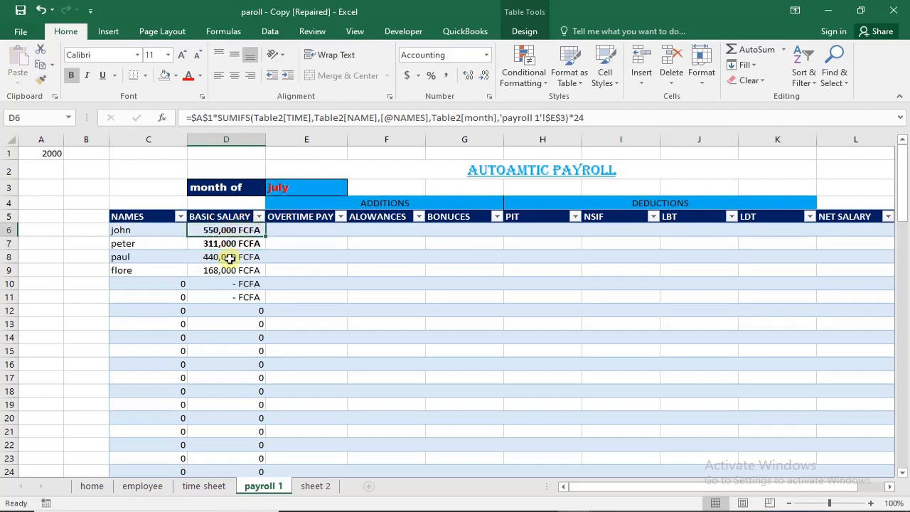
click(315, 246)
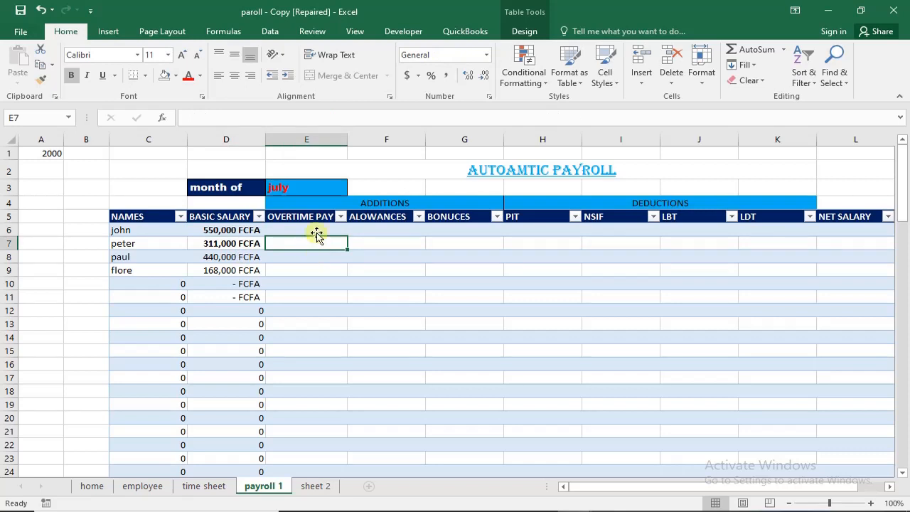
click(315, 229)
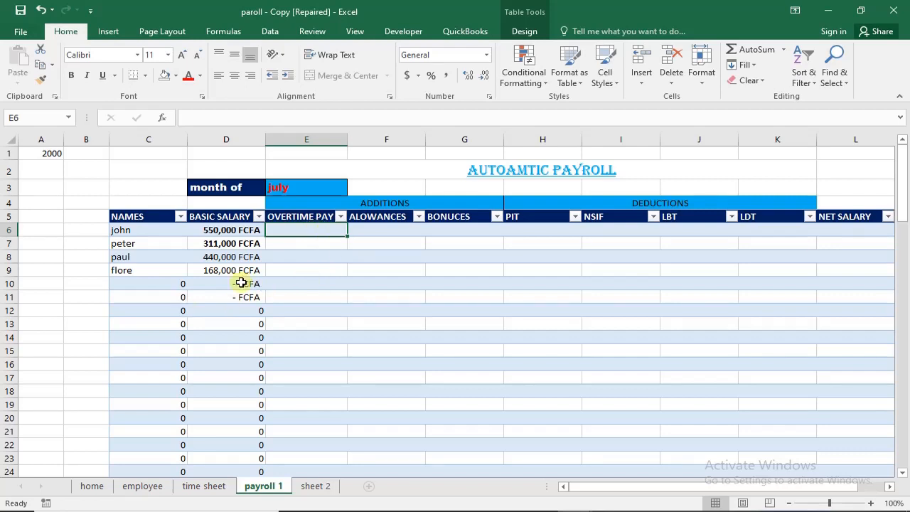
click(375, 229)
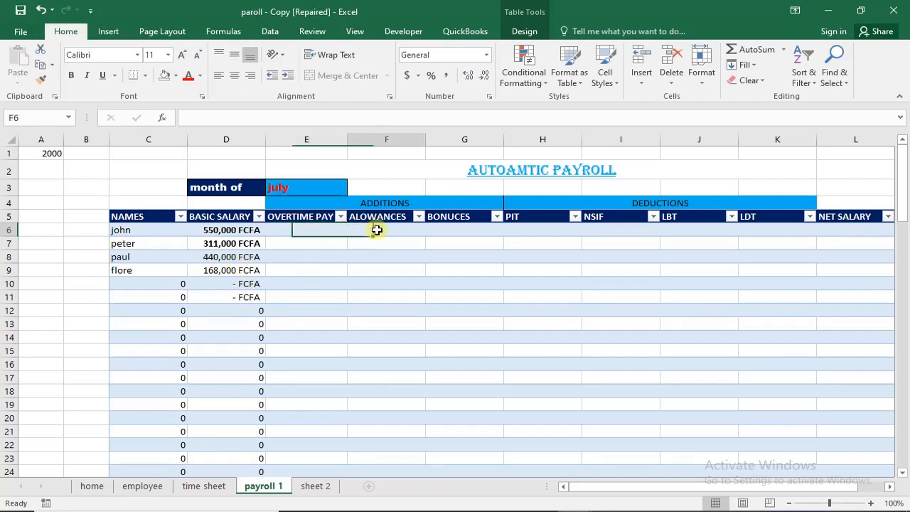
click(459, 229)
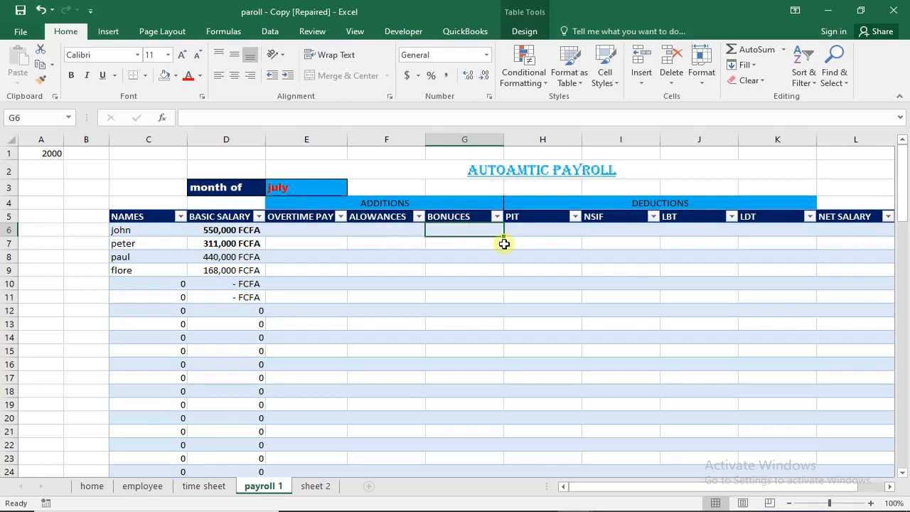
click(527, 229)
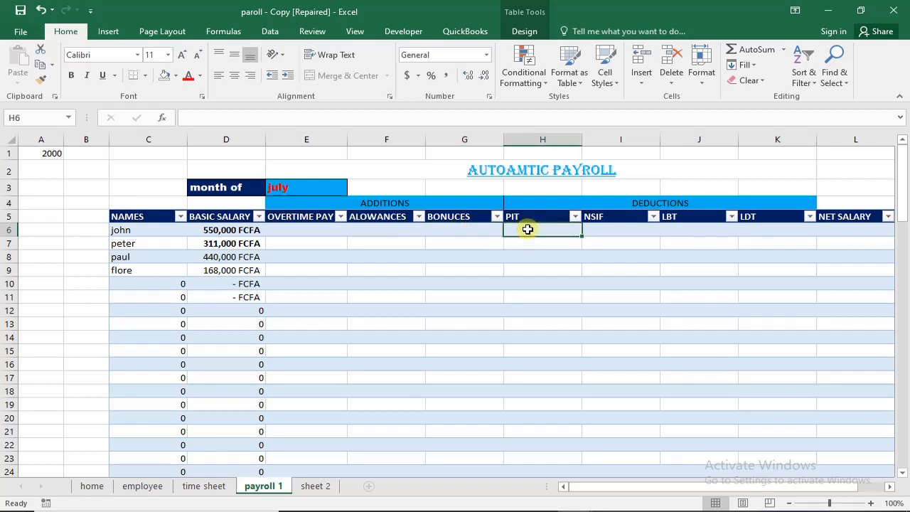
click(233, 229)
- Switch the payroll month in E3 to august and then to december to test the BASIC SALARY formulas
click(303, 190)
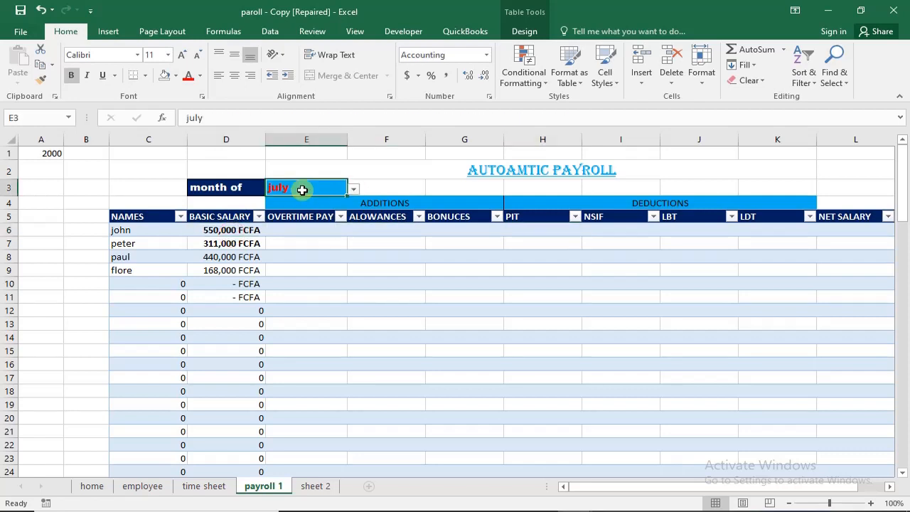
click(353, 188)
click(314, 210)
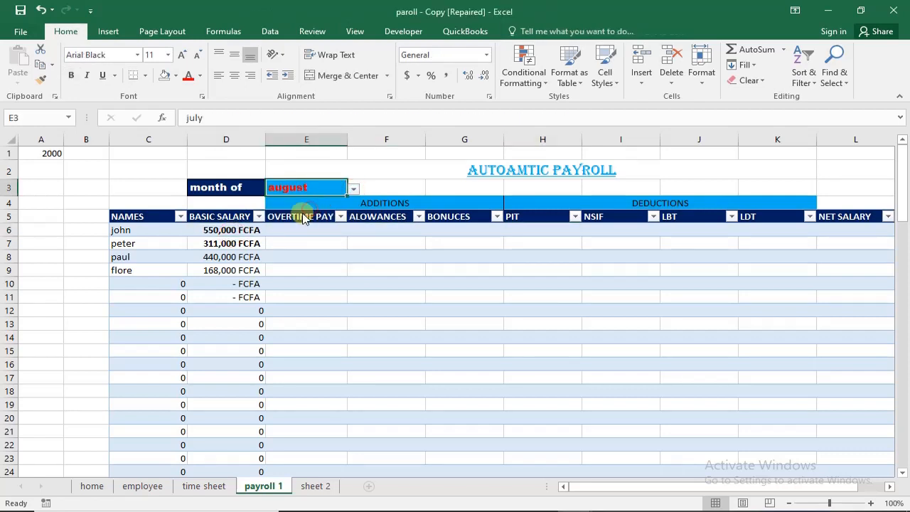
click(353, 188)
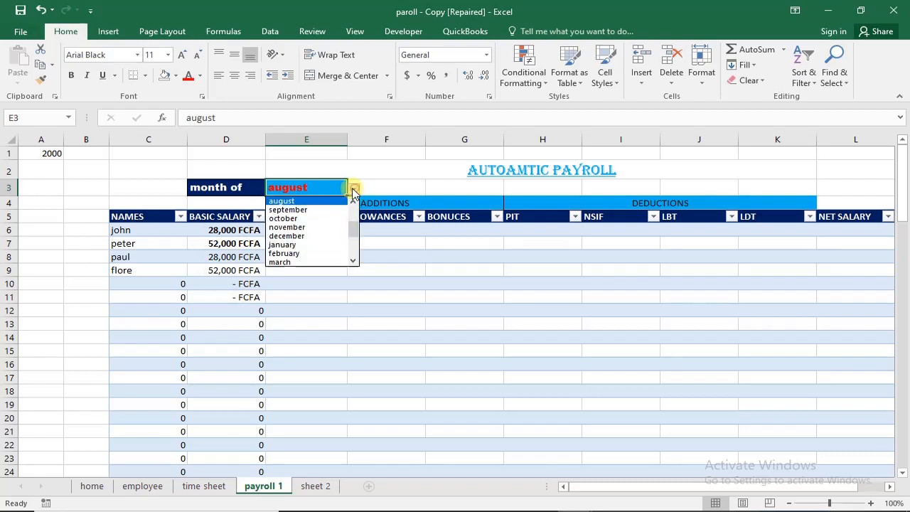
click(311, 237)
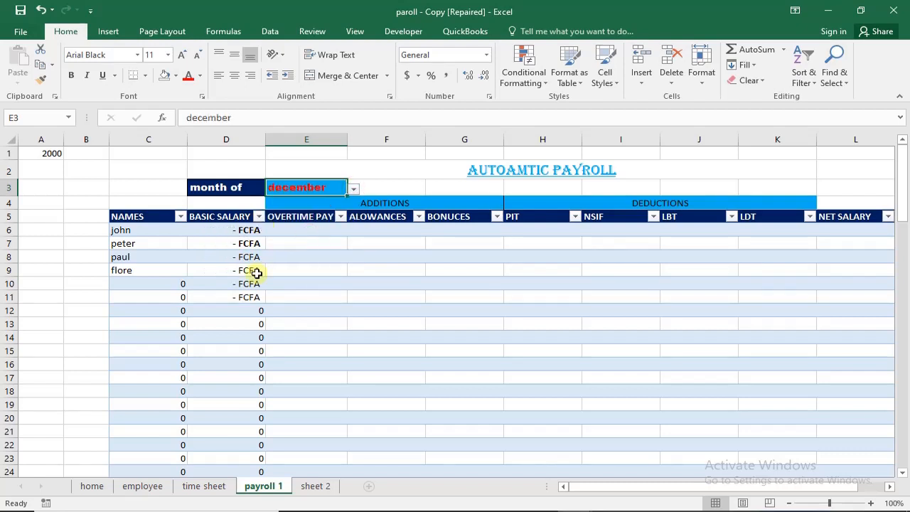
- Set the payroll month in E3 back to july
click(353, 189)
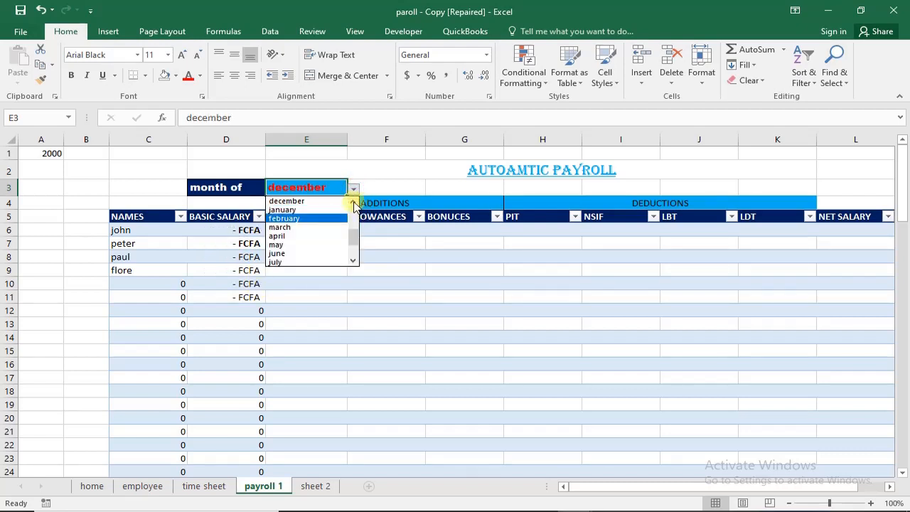
click(353, 202)
click(352, 202)
click(353, 202)
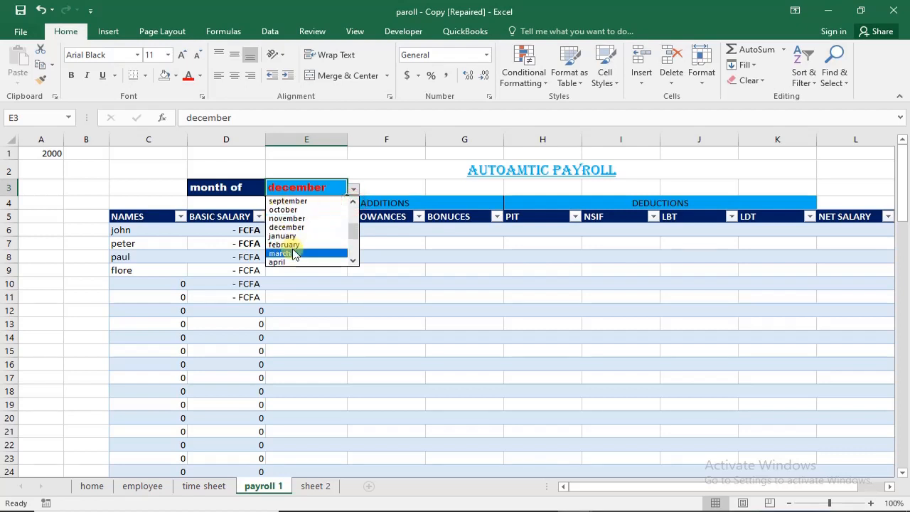
click(352, 202)
click(353, 202)
click(353, 202)
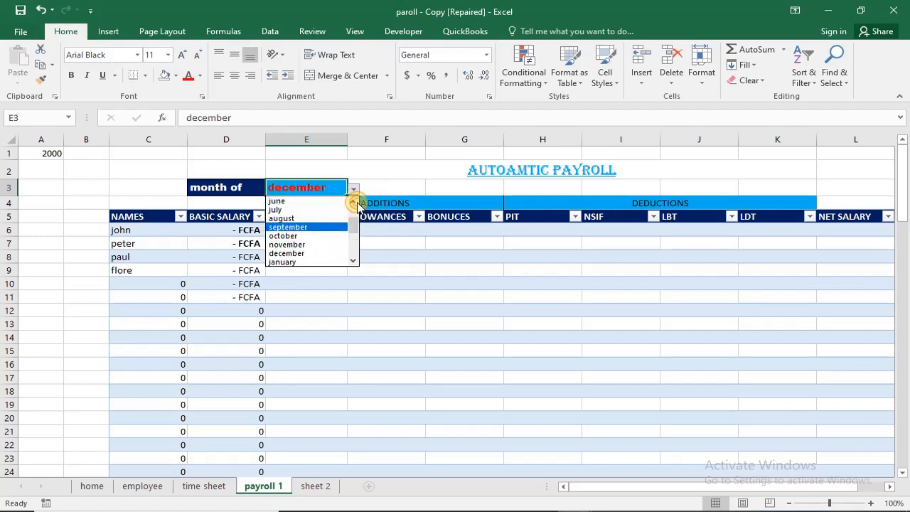
click(305, 210)
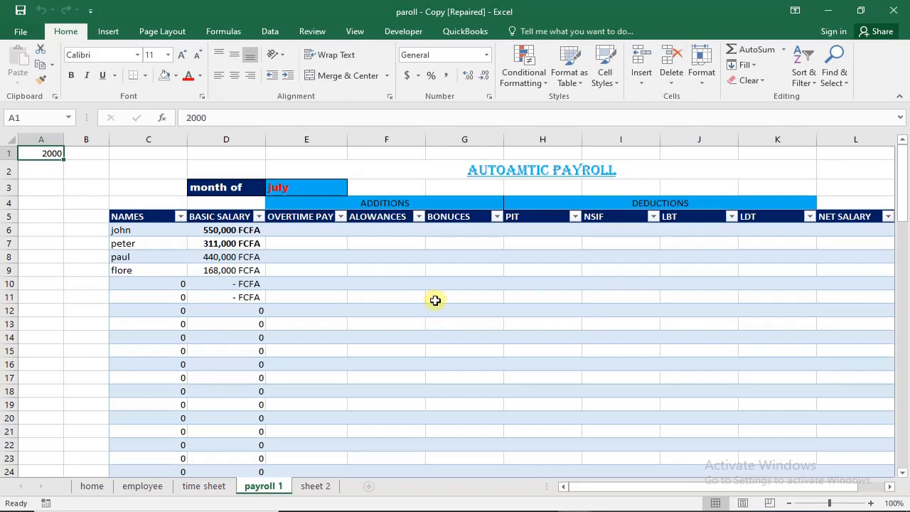
click(313, 229)
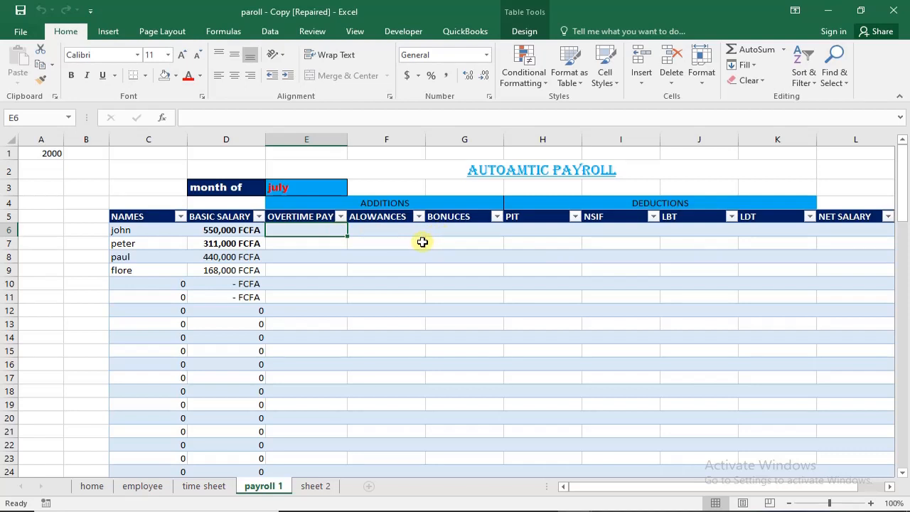
click(320, 231)
mouse_move(324, 260)
mouse_down()
mouse_move(322, 298)
mouse_move(320, 253)
mouse_up()
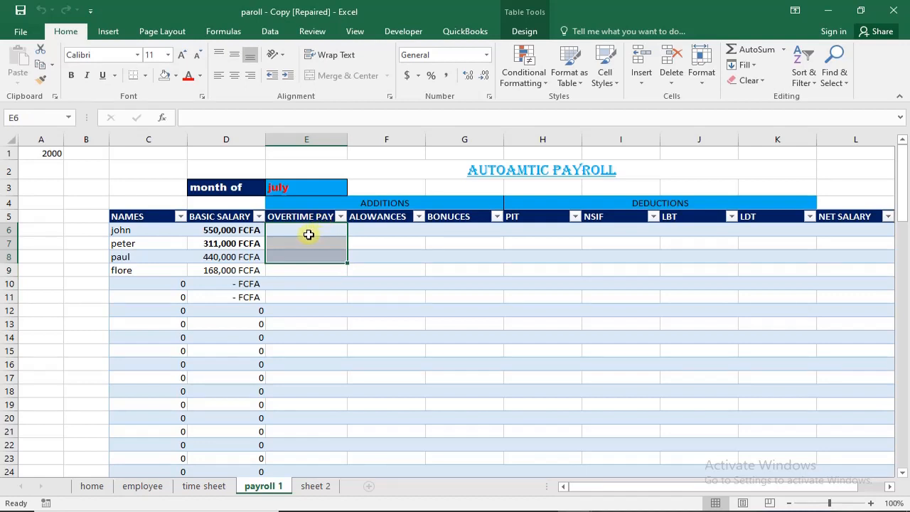
click(316, 232)
click(317, 242)
click(316, 260)
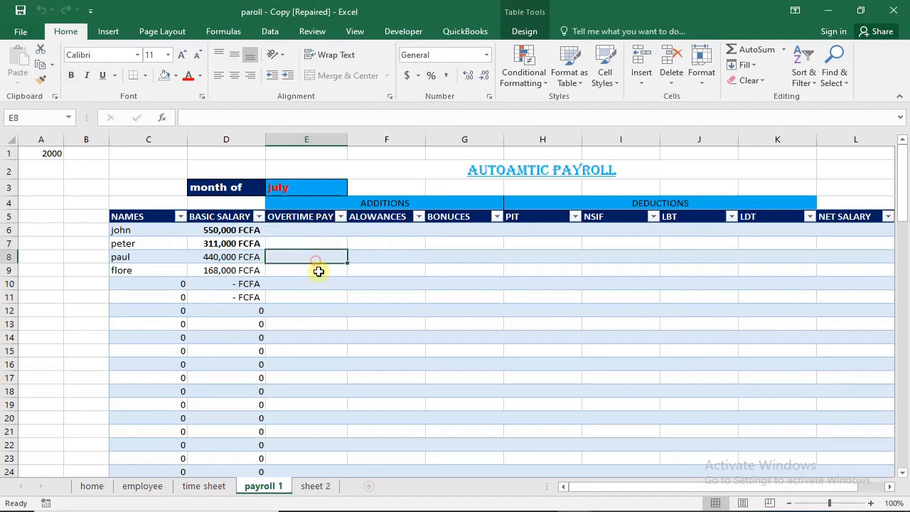
click(319, 268)
click(327, 230)
click(322, 252)
click(320, 271)
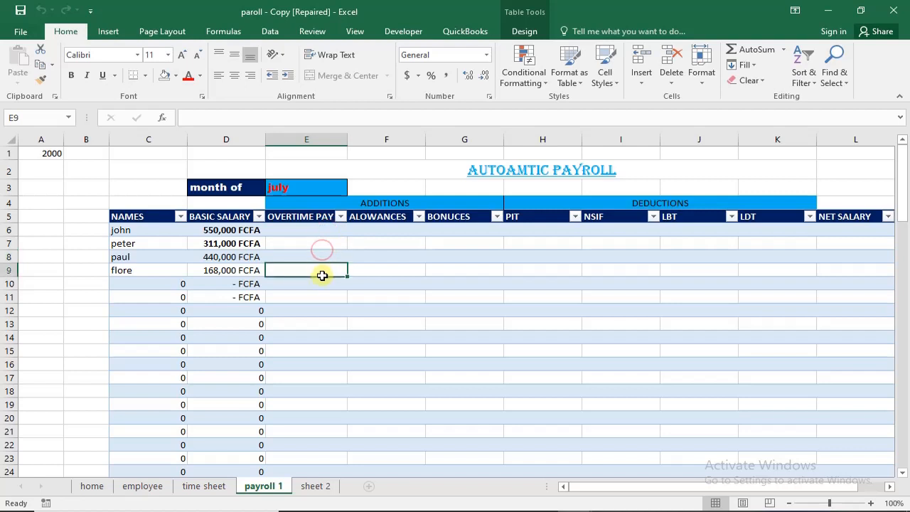
click(310, 232)
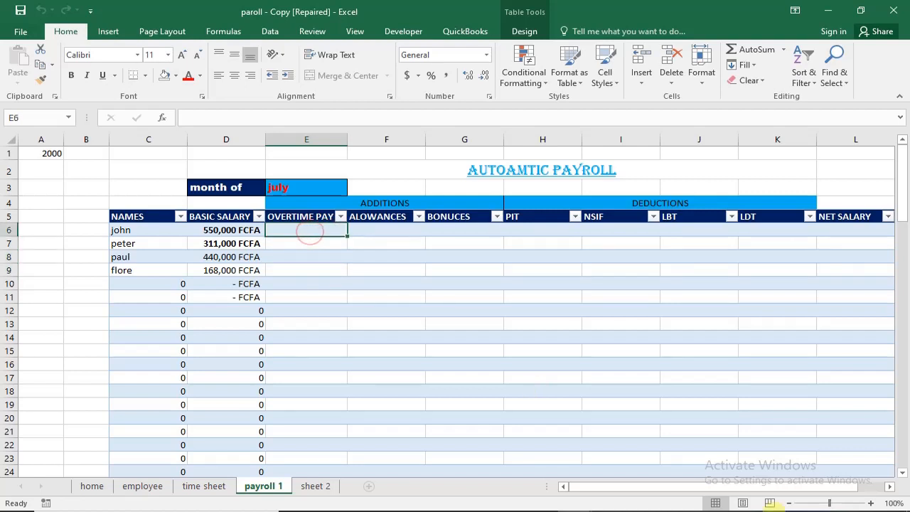
click(399, 234)
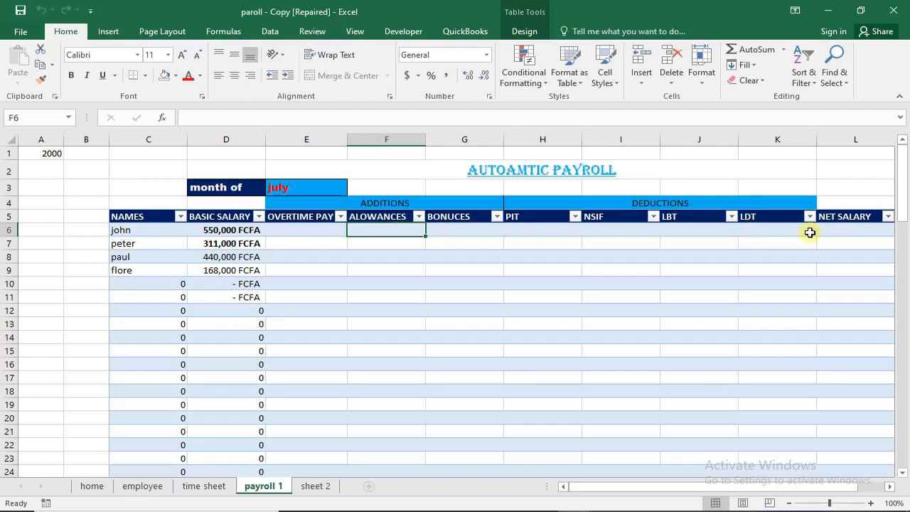
drag(377, 231, 377, 268)
click(314, 236)
click(382, 234)
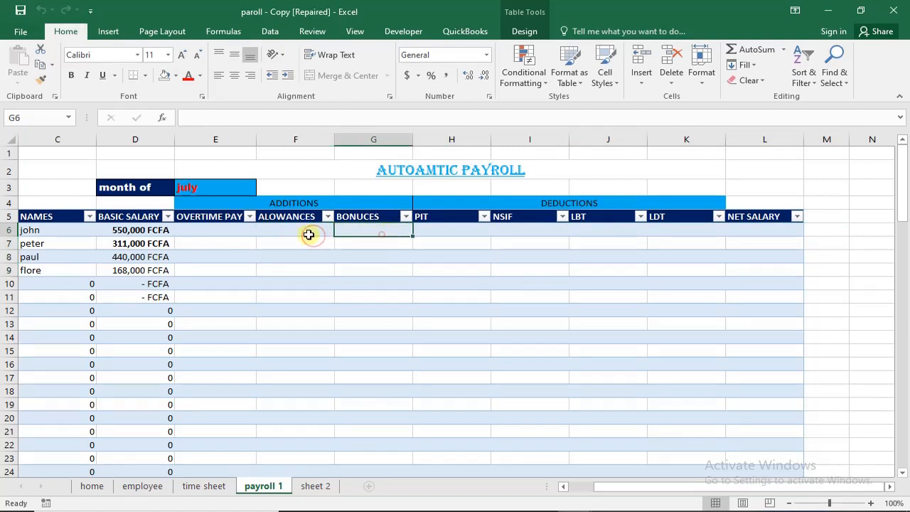
- Clear the payroll month in E3 and select january from its list of months
click(224, 189)
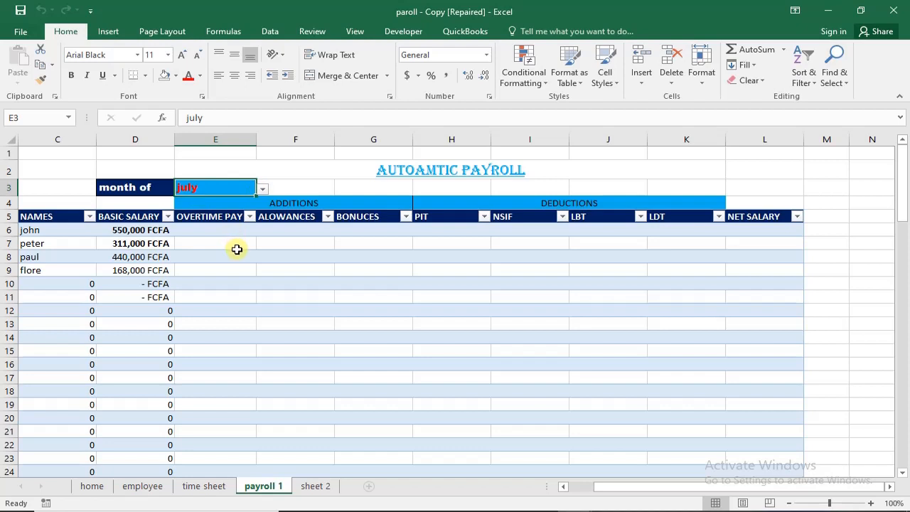
key(Delete)
click(248, 311)
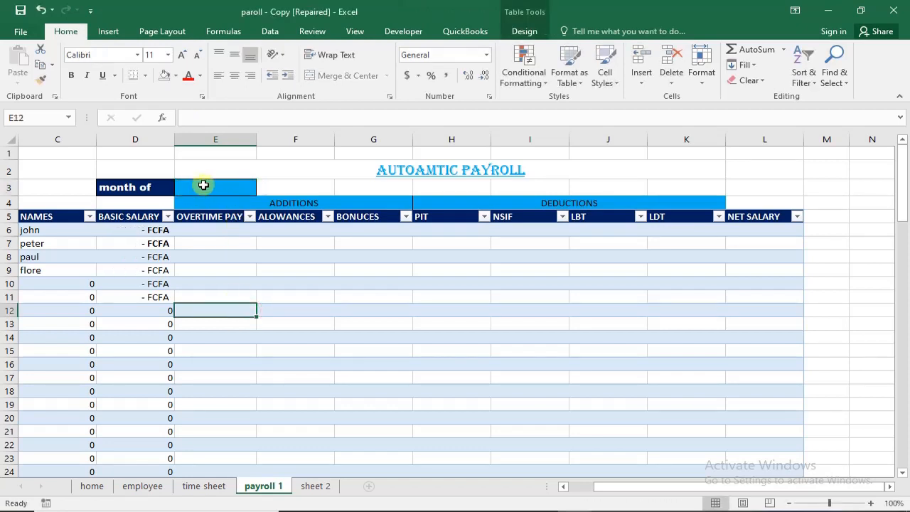
click(246, 188)
click(263, 190)
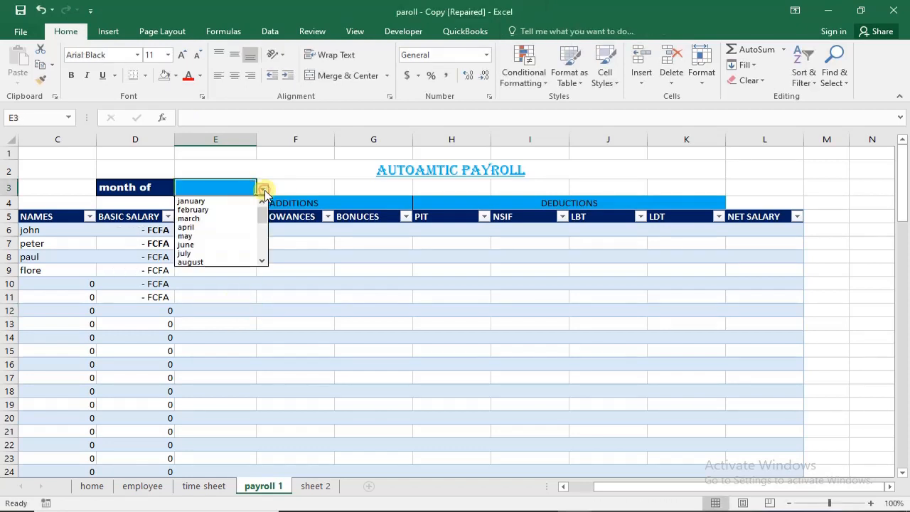
click(245, 202)
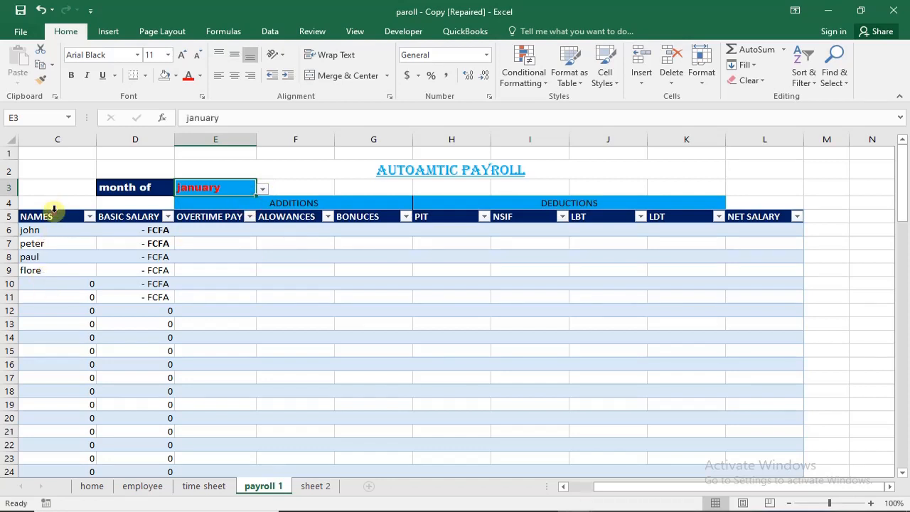
click(54, 208)
click(35, 283)
click(54, 244)
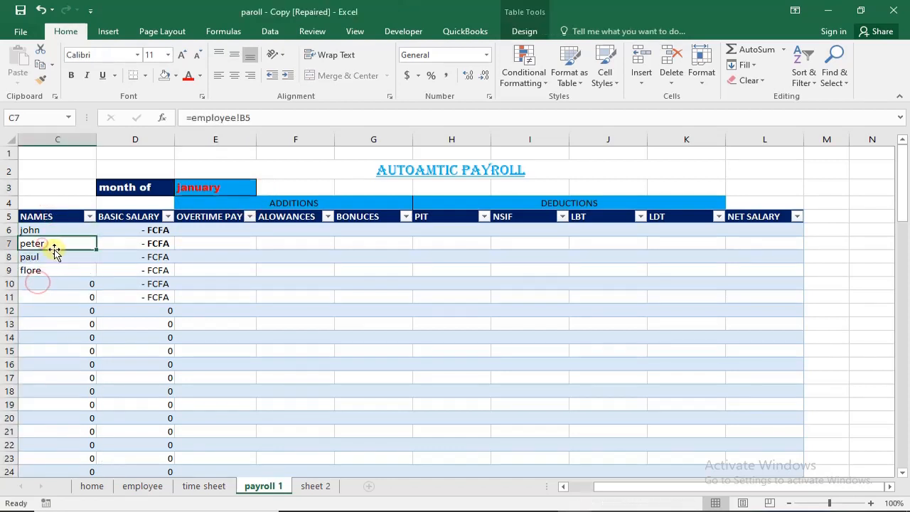
- Start an IF formula in ALOWANCES cell F6 with the test that the month in E3 is not blank (E3<>"")
click(280, 234)
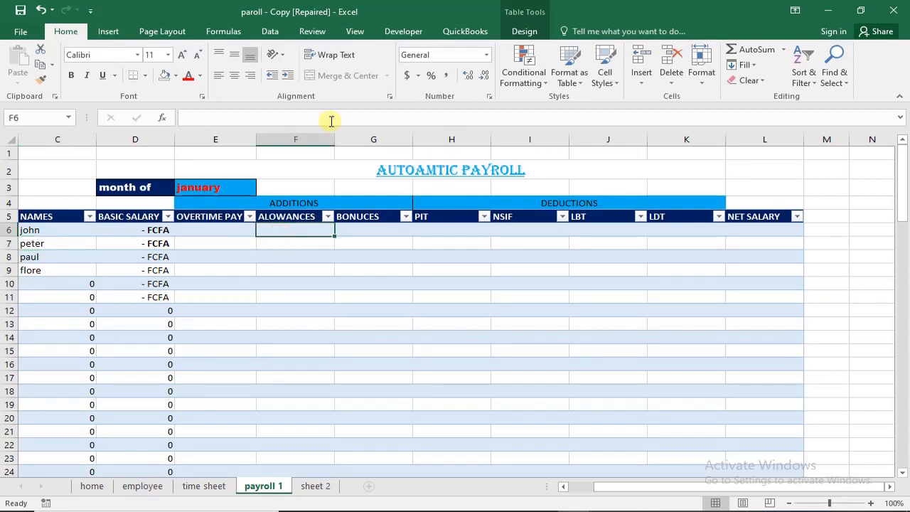
click(300, 120)
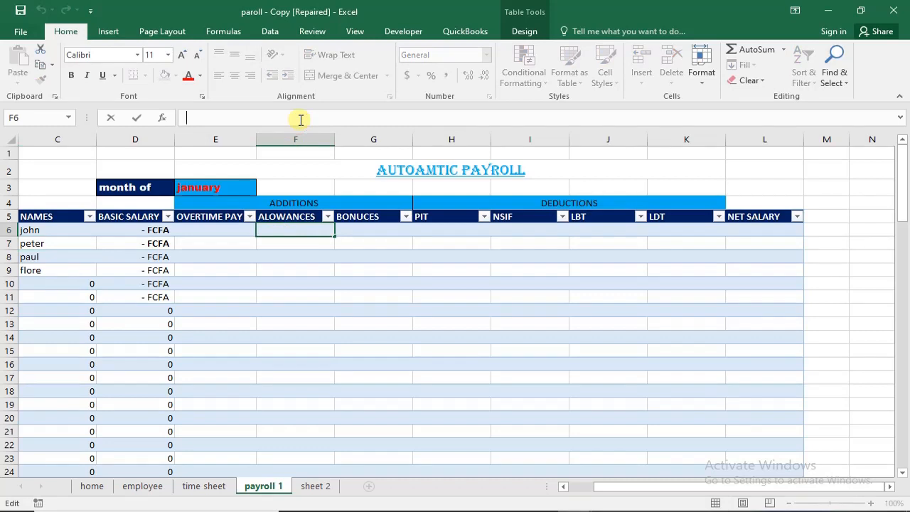
text(=if)
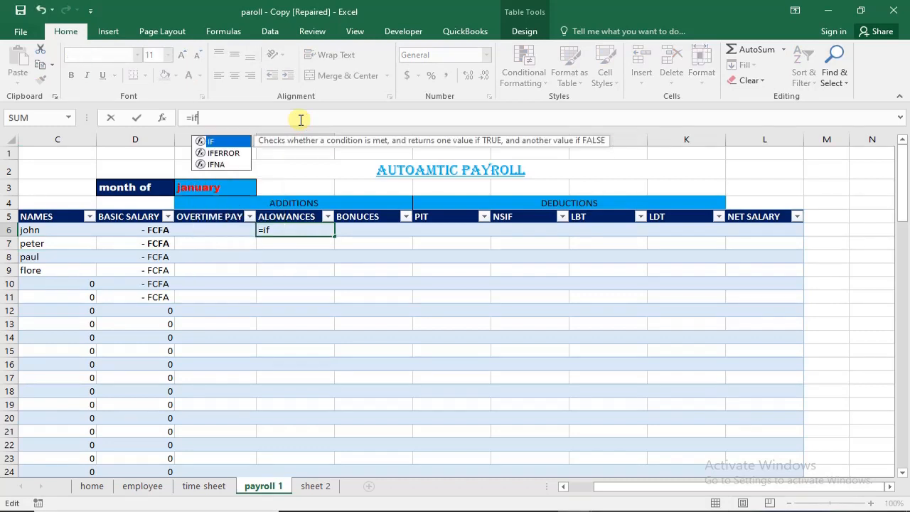
key(Tab)
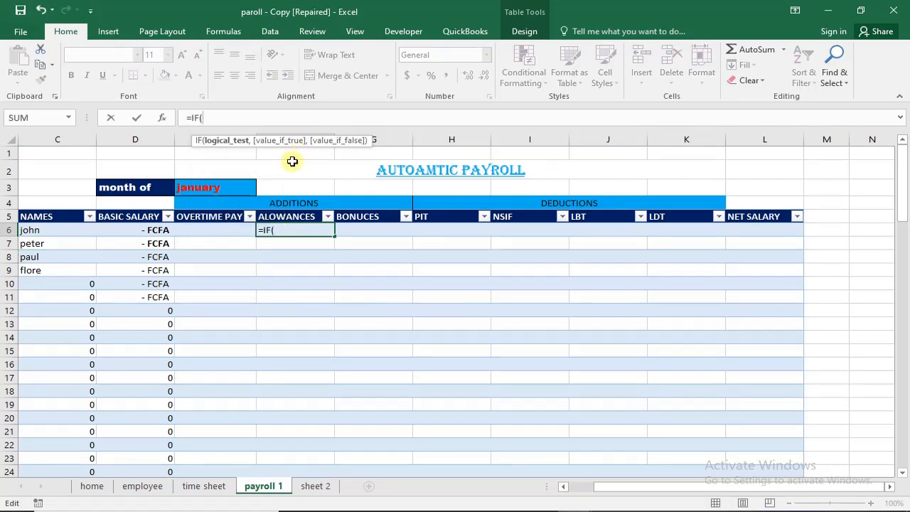
click(210, 186)
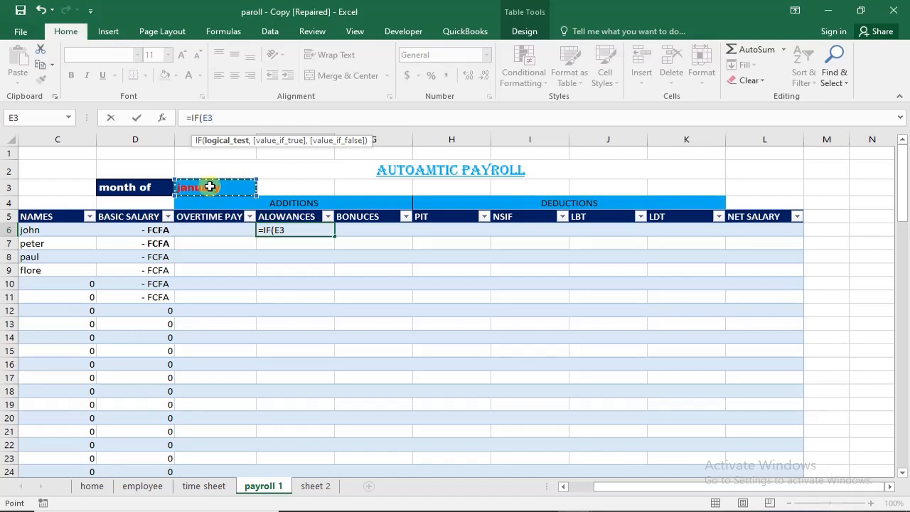
text(<>"",)
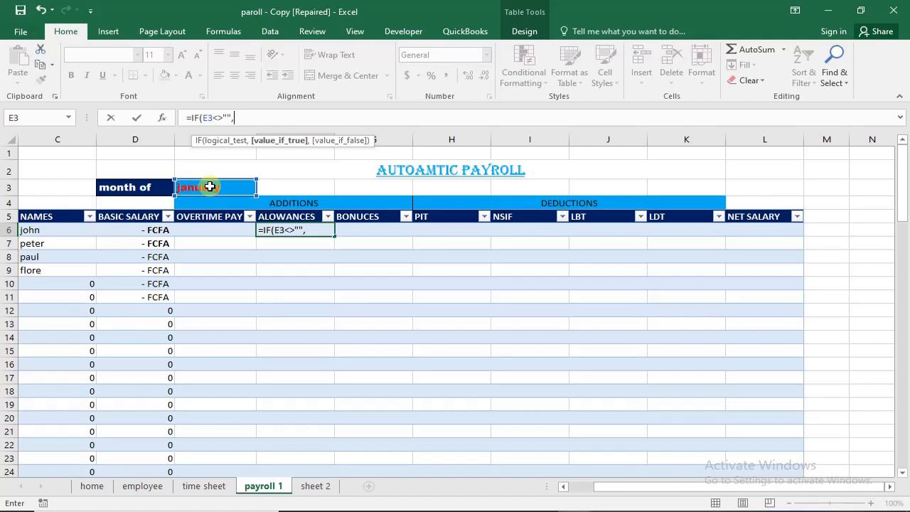
click(204, 117)
text(AND()
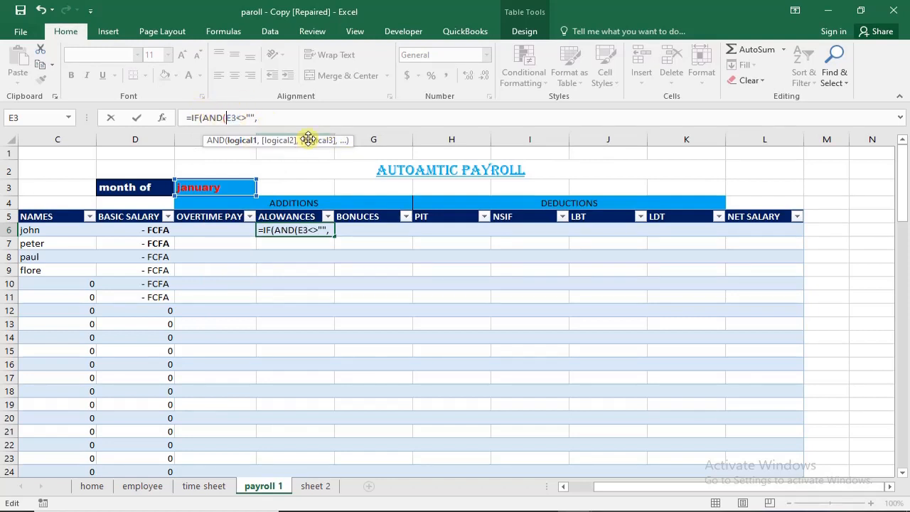
click(263, 121)
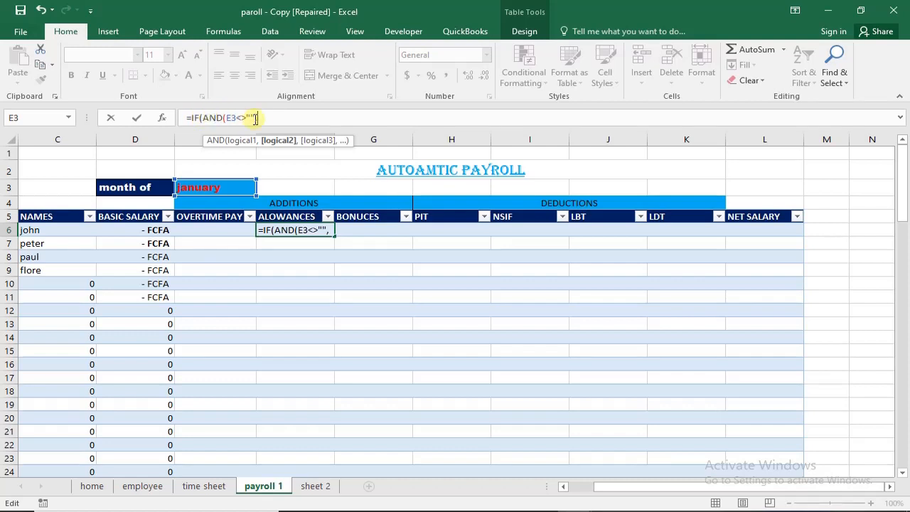
click(202, 118)
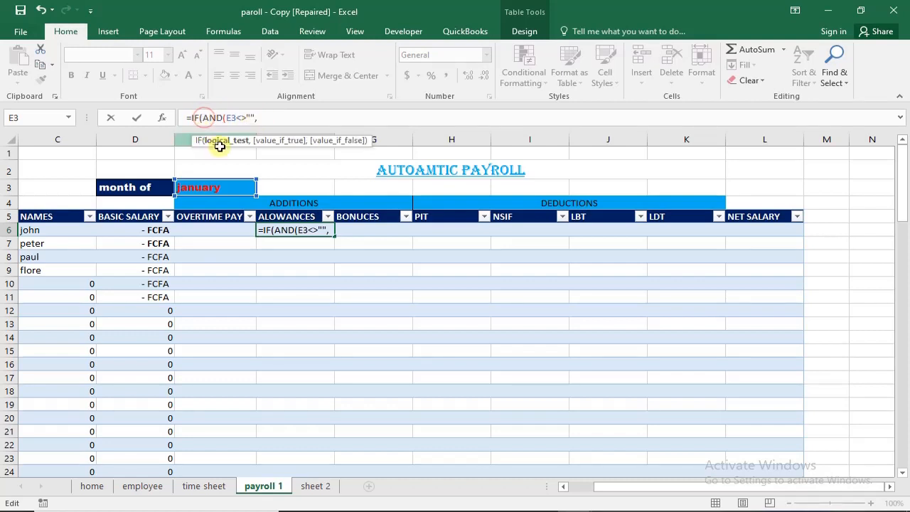
click(258, 118)
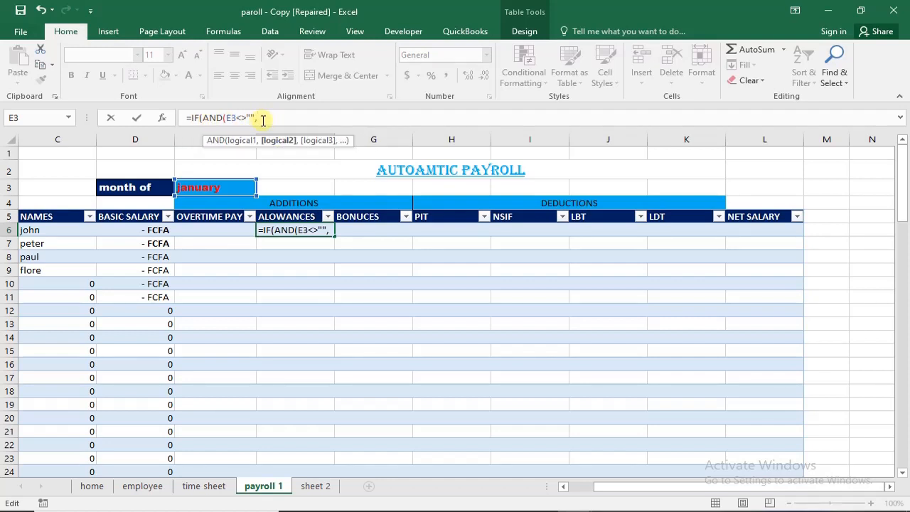
click(42, 226)
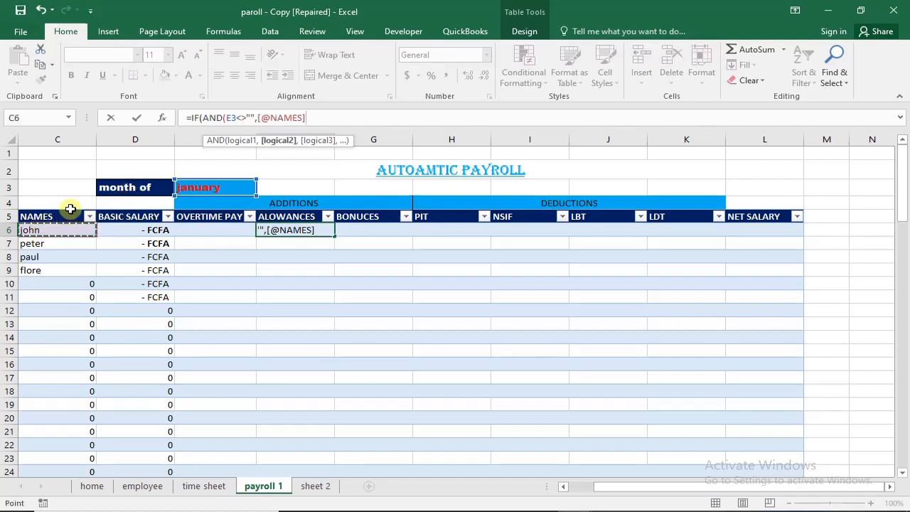
text(<>)
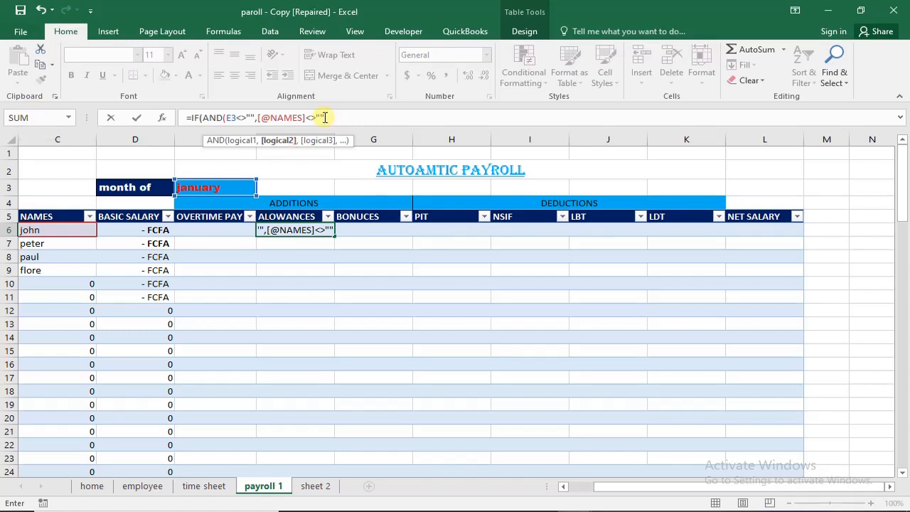
text()n)
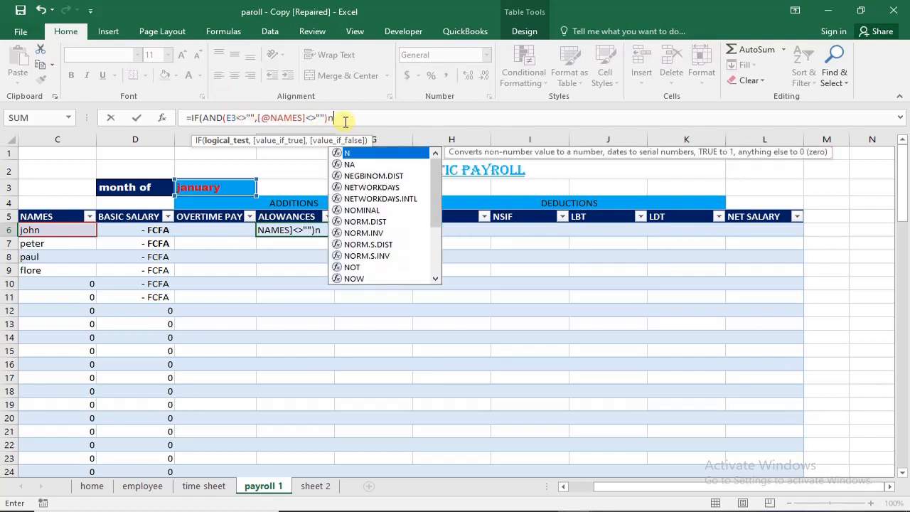
- Complete the F6 formula so it returns 10000 when both conditions hold and "" otherwise
key(BackSpace)
text(,)
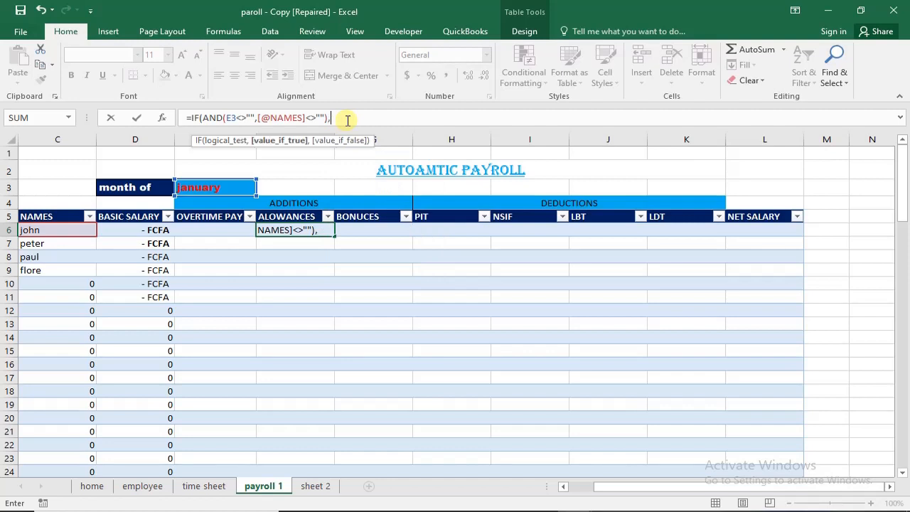
text(&àà)
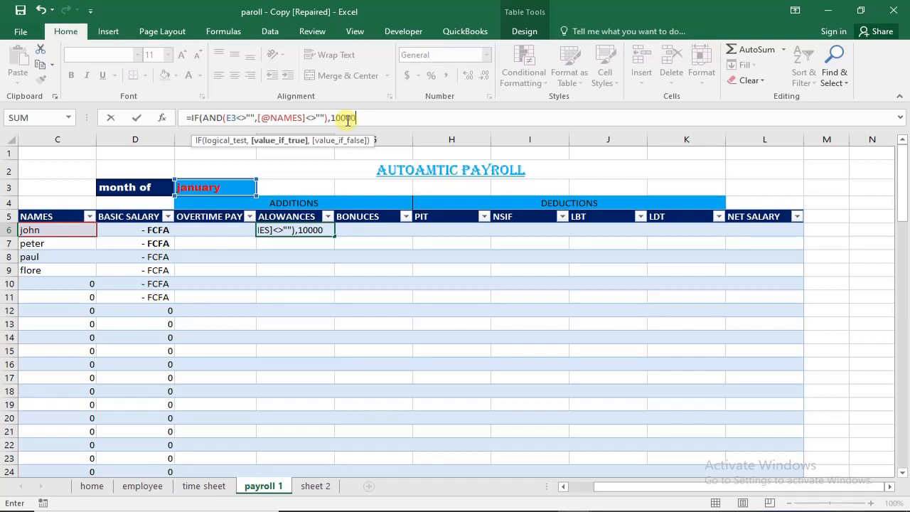
text(00,)
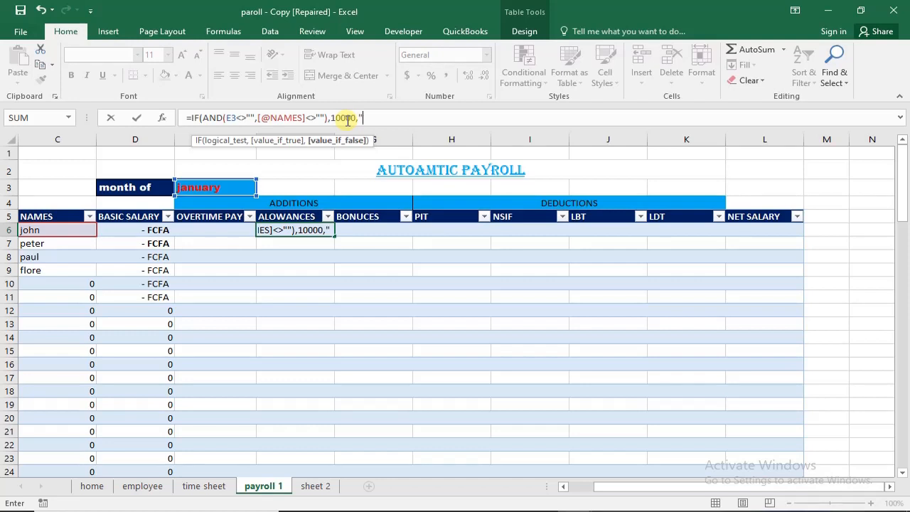
text(""))
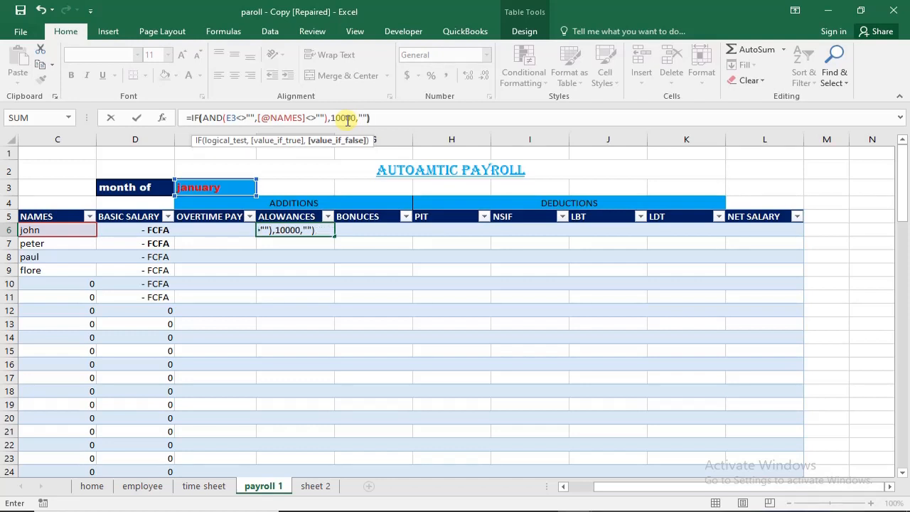
key(Return)
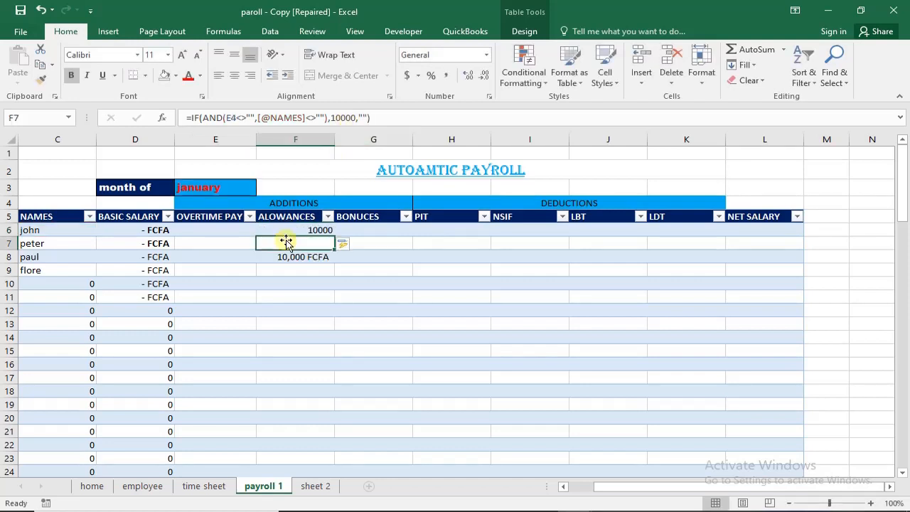
- Compare the E3 reference across the ALOWANCES formulas in F6, F7 and F8
click(315, 229)
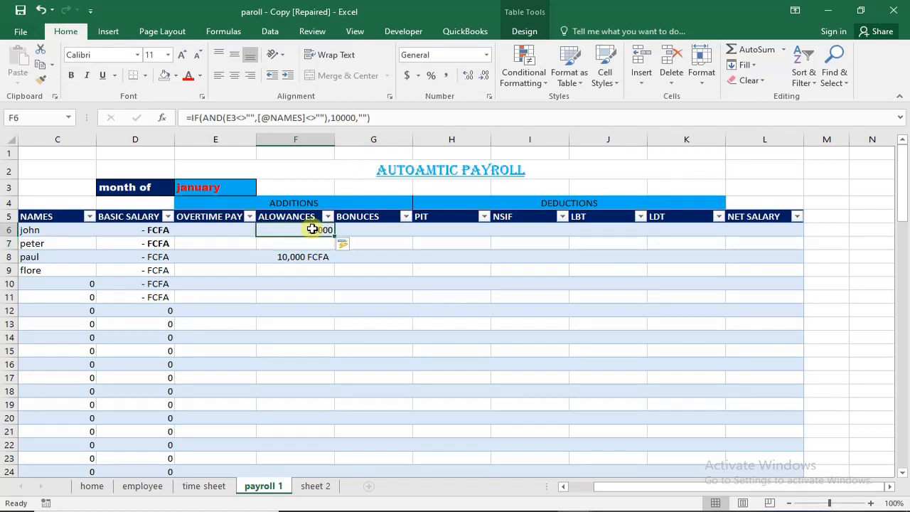
click(317, 242)
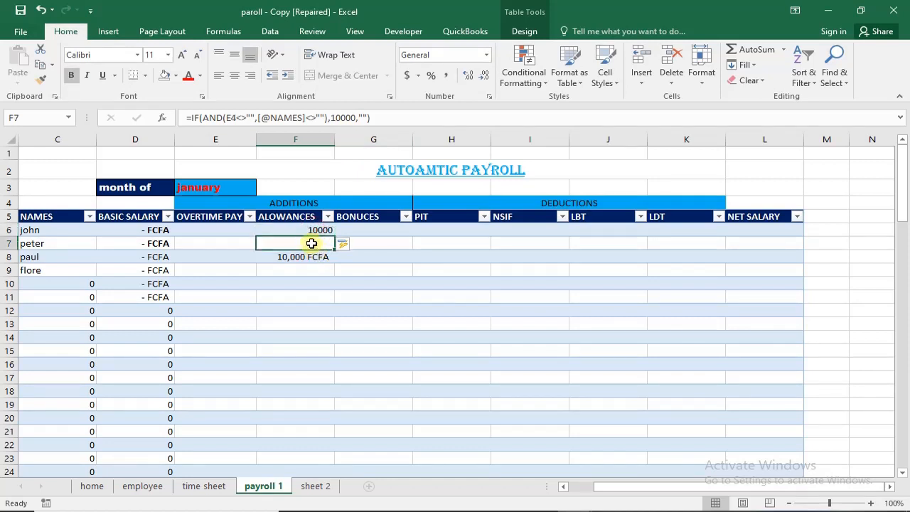
click(305, 227)
click(302, 242)
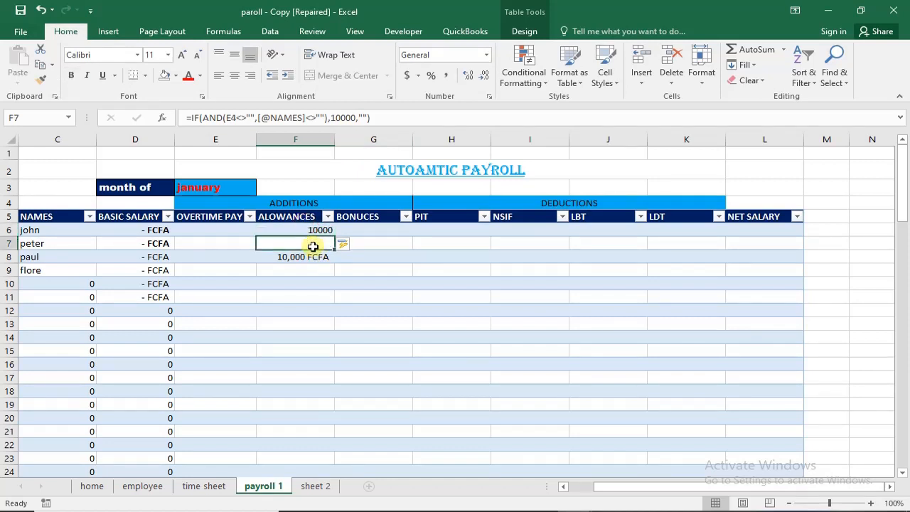
click(314, 258)
click(313, 242)
click(307, 229)
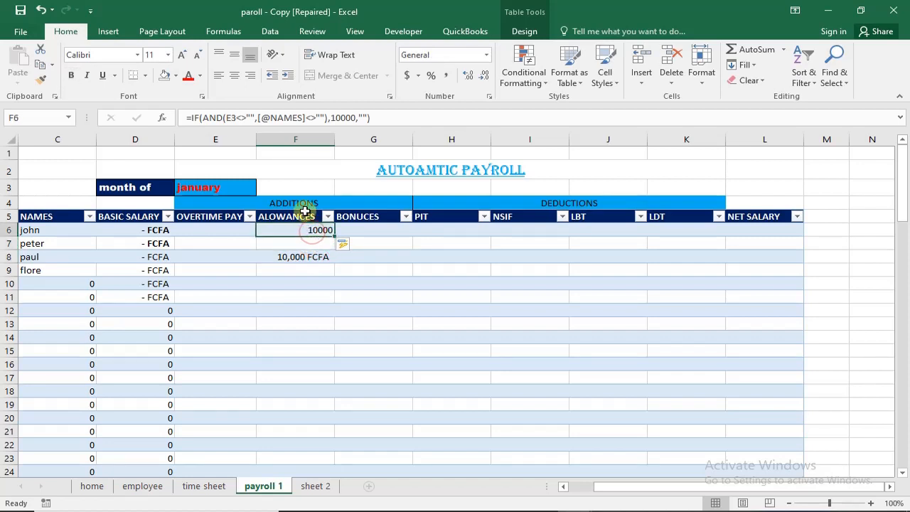
- Make the month reference in the F6 ALOWANCES formula absolute as $E$3
click(229, 119)
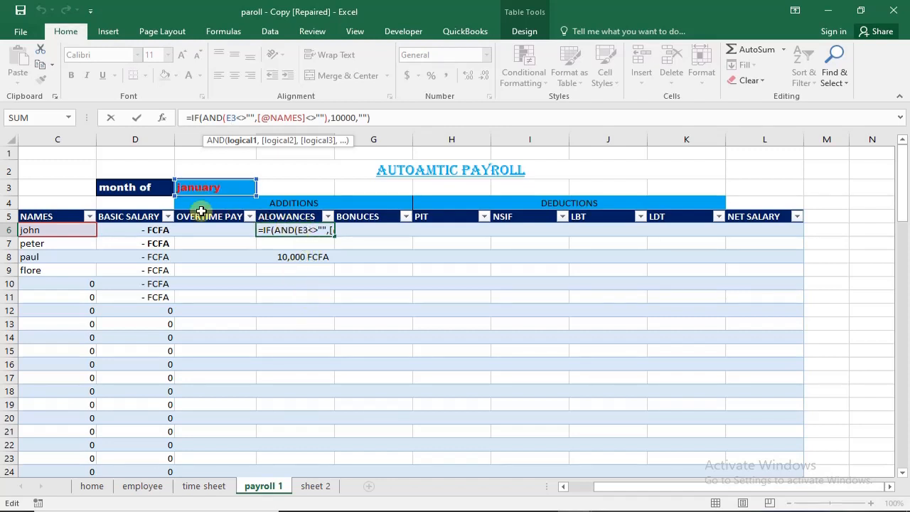
double_click(241, 119)
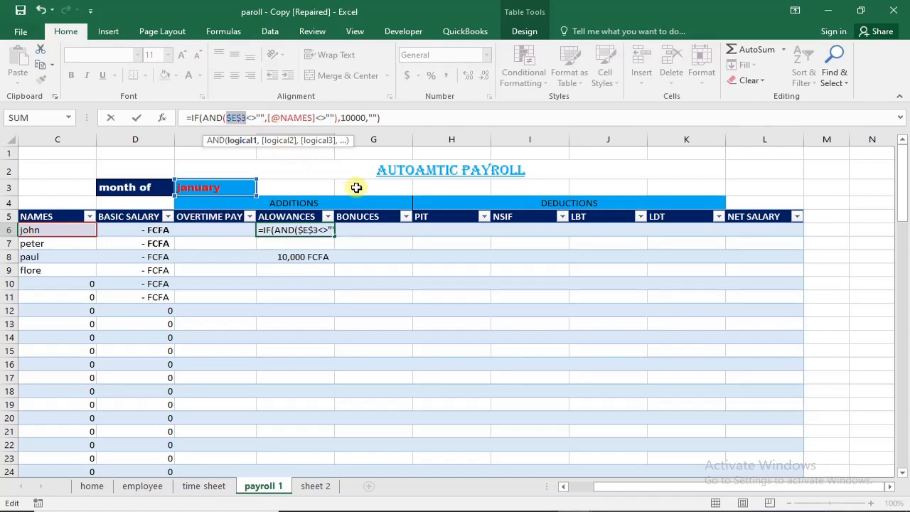
key(F4)
key(Return)
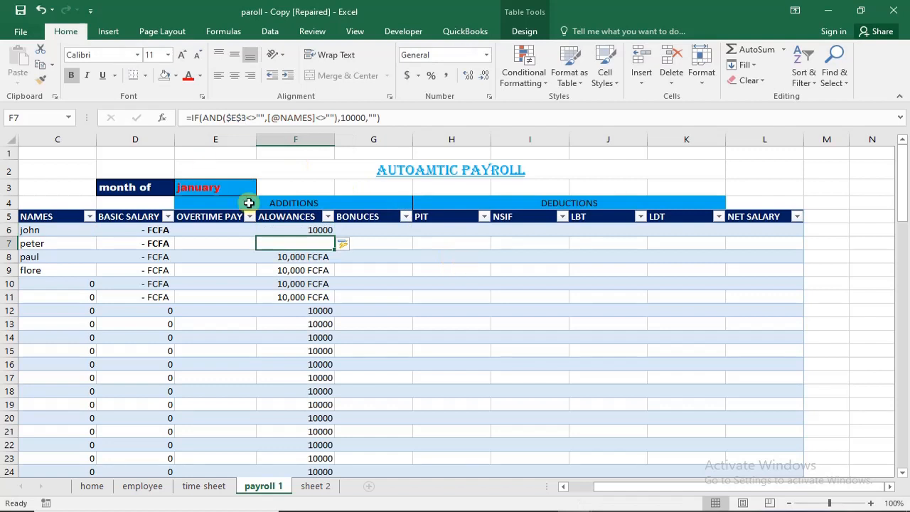
- Inspect the ALOWANCES formulas in F6 through F11 to check the reference to the month cell
click(313, 230)
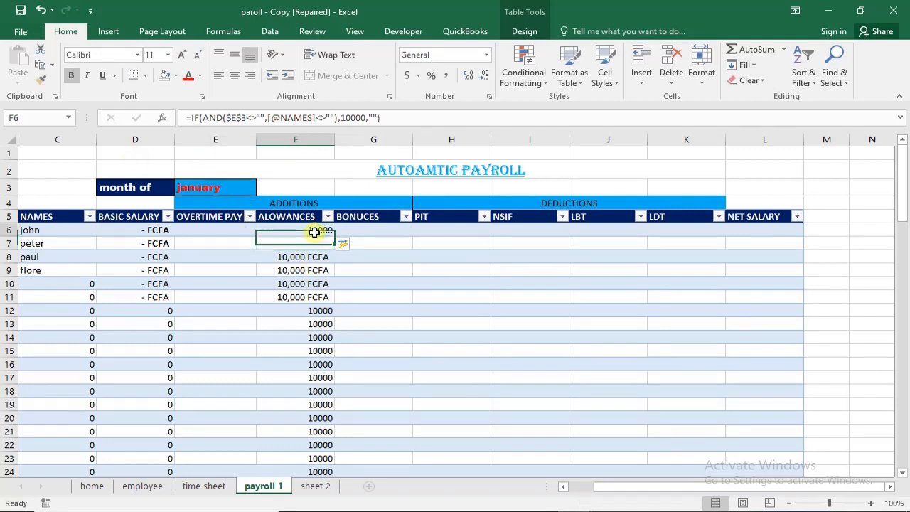
click(313, 243)
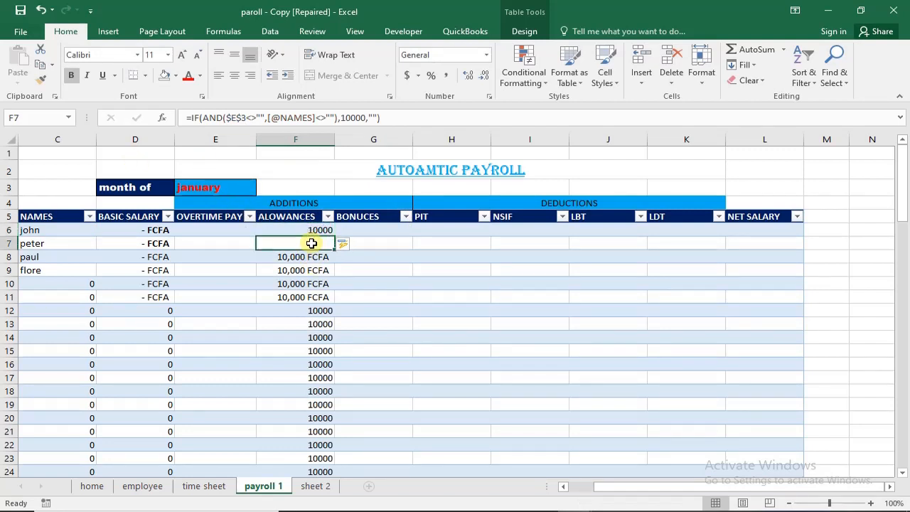
click(308, 258)
click(311, 271)
click(310, 283)
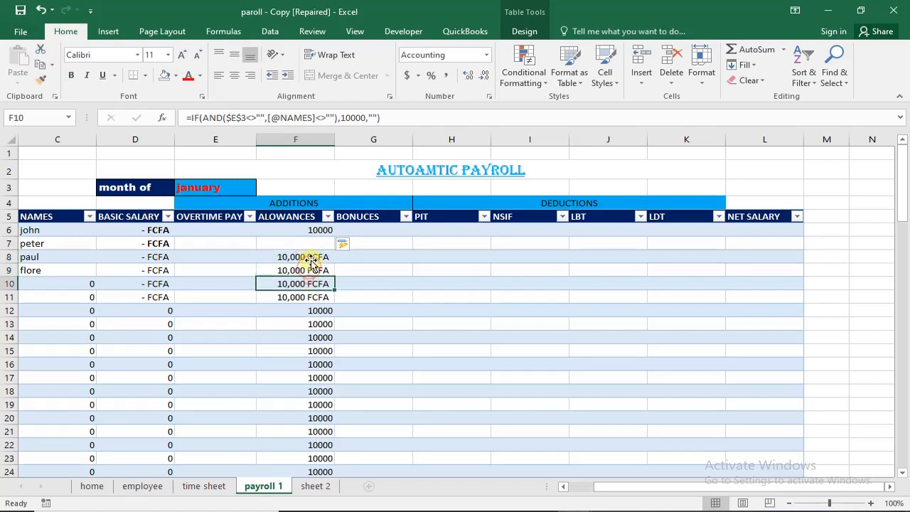
click(311, 271)
click(314, 244)
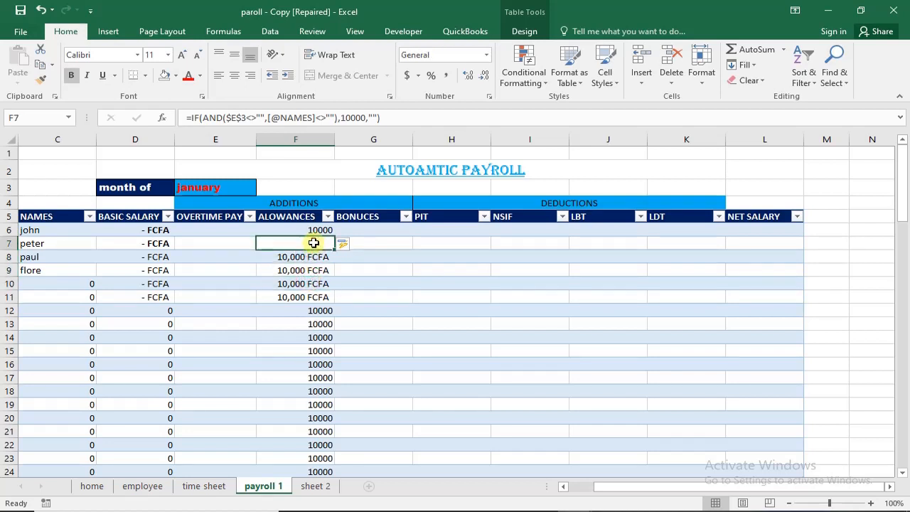
click(312, 257)
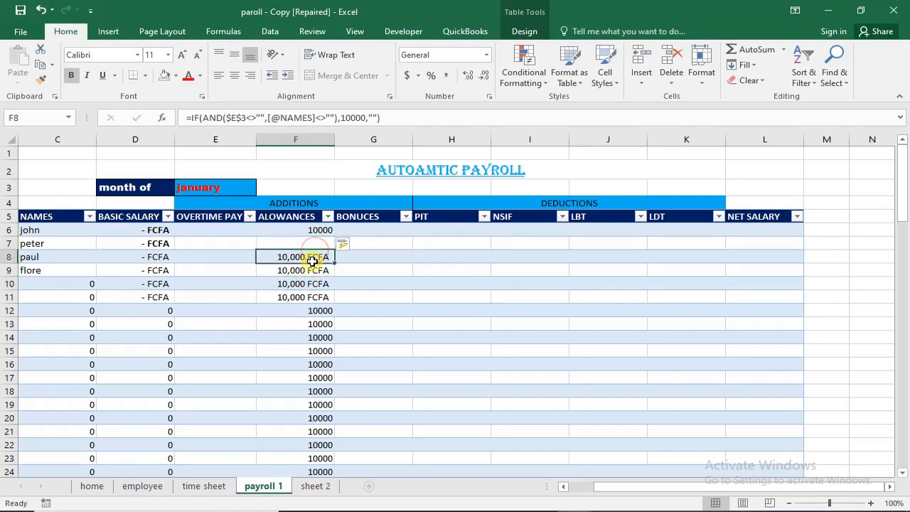
click(308, 271)
click(306, 293)
- Fill the ALOWANCES formula and number format from F6 down to F12 and check the first rows
click(311, 231)
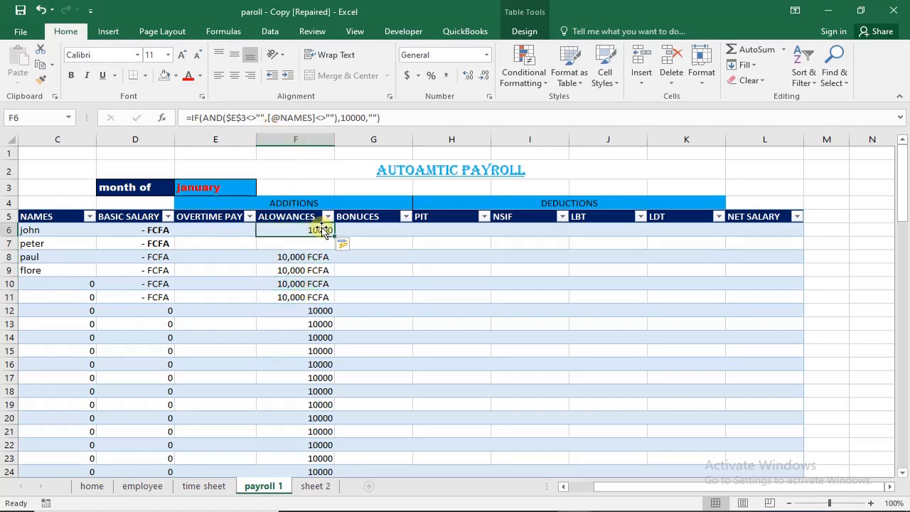
drag(334, 237, 332, 313)
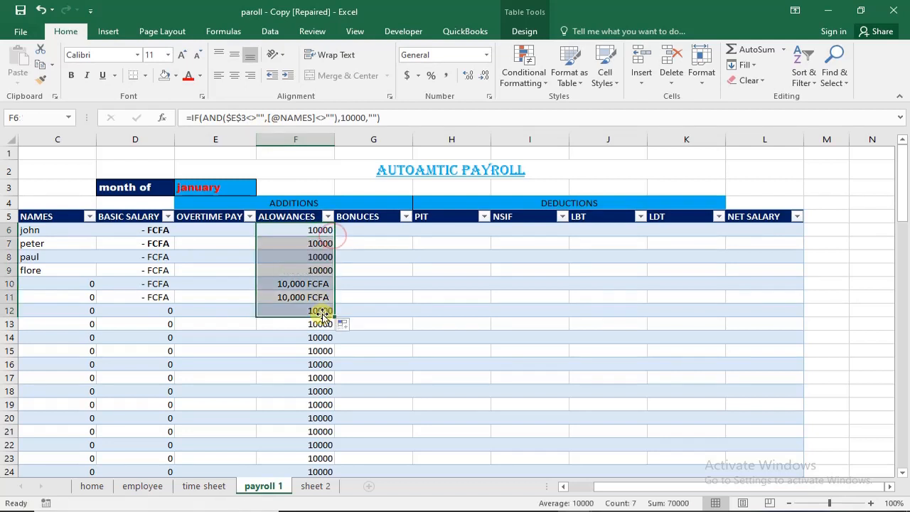
click(287, 227)
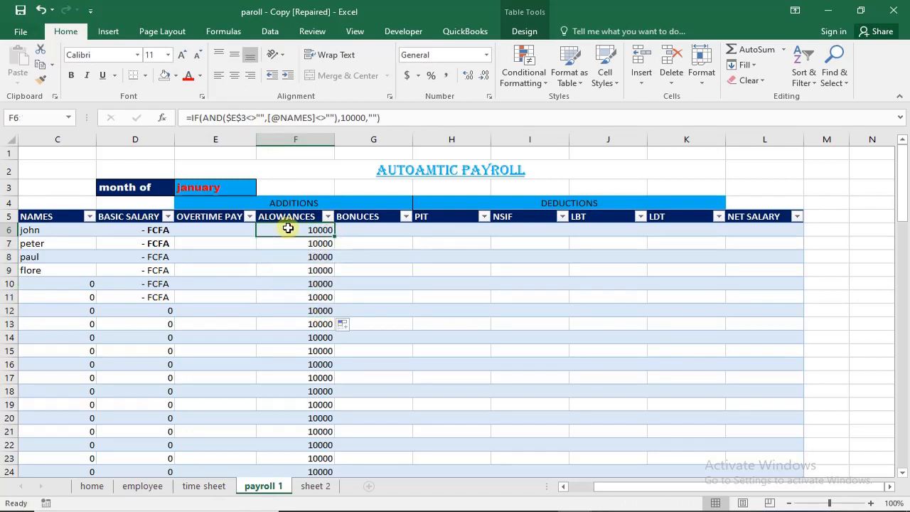
click(306, 241)
click(307, 257)
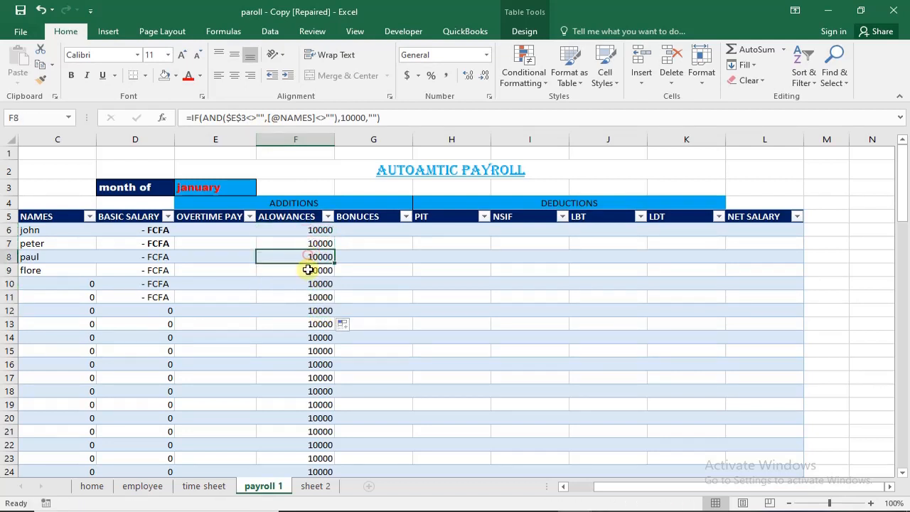
- Check the ALOWANCES formulas in F6 through F12 against the rows with 0 in NAMES, C10 to C18
click(306, 271)
click(308, 297)
click(306, 311)
click(306, 280)
click(308, 268)
click(309, 257)
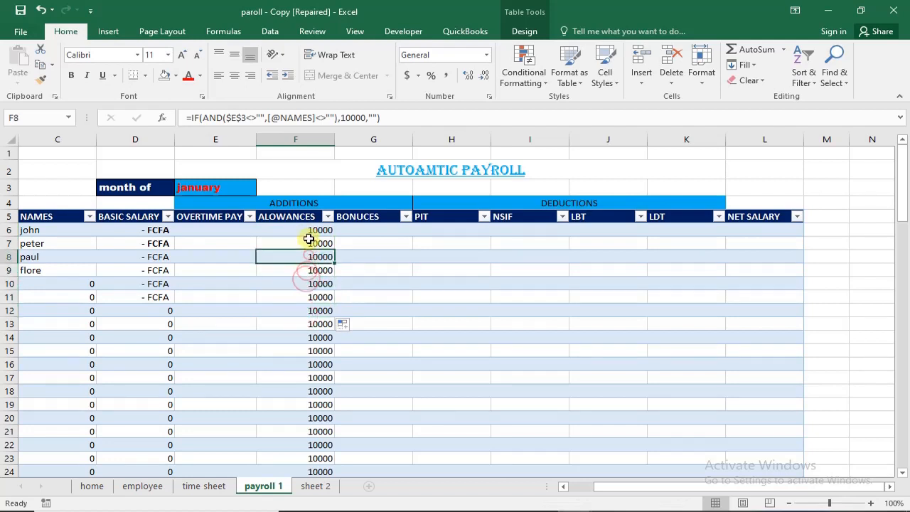
drag(309, 239, 308, 234)
click(308, 233)
click(313, 257)
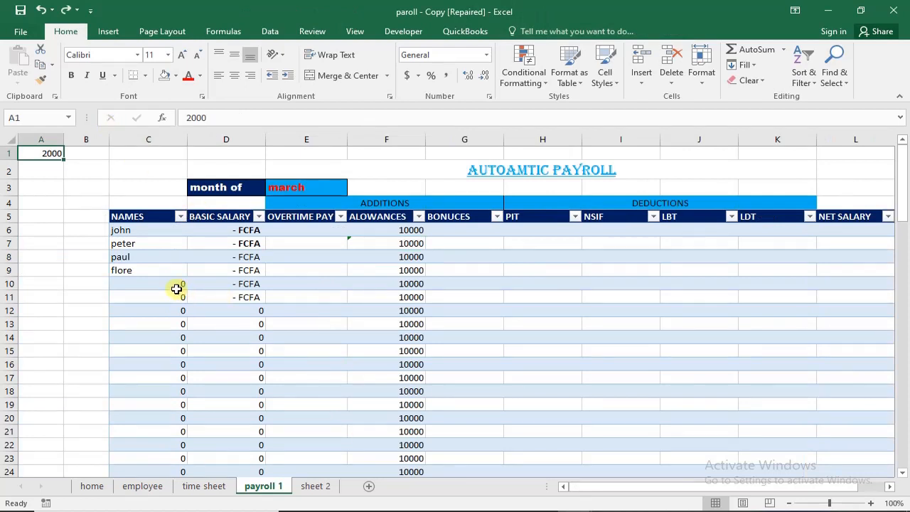
drag(178, 289, 184, 391)
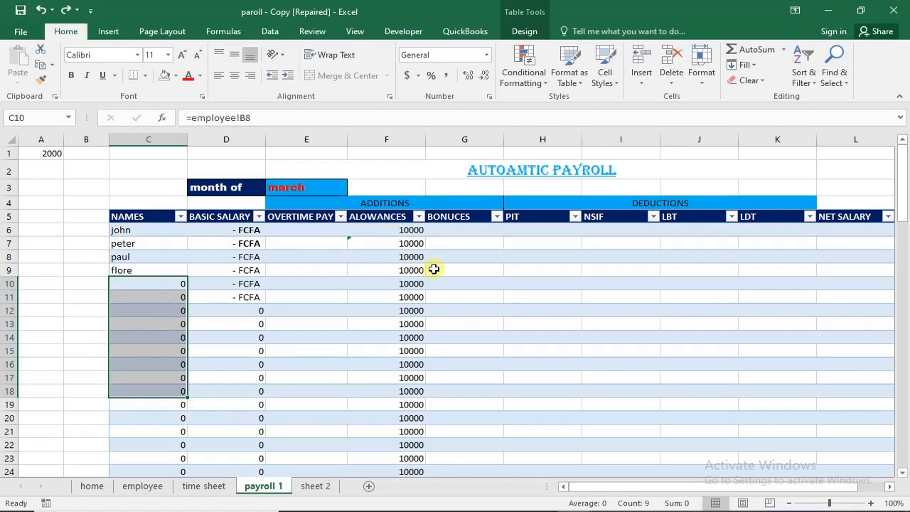
click(400, 231)
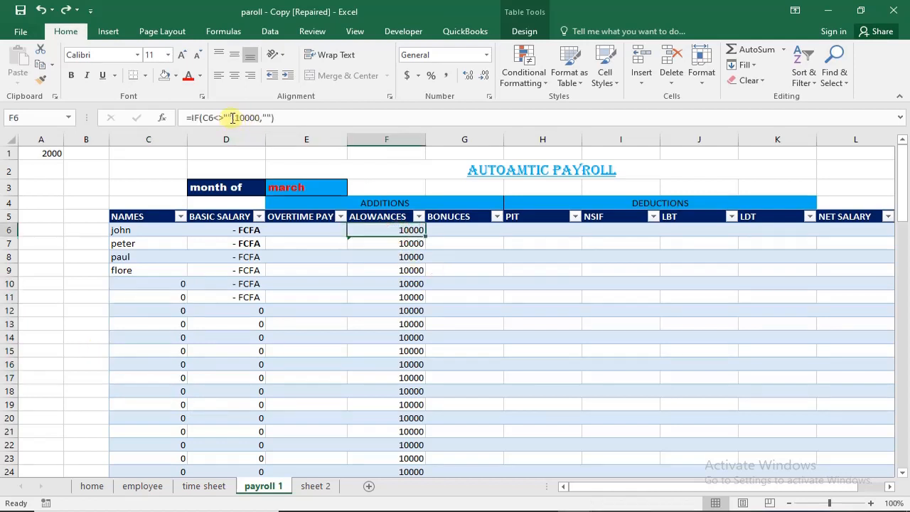
click(372, 242)
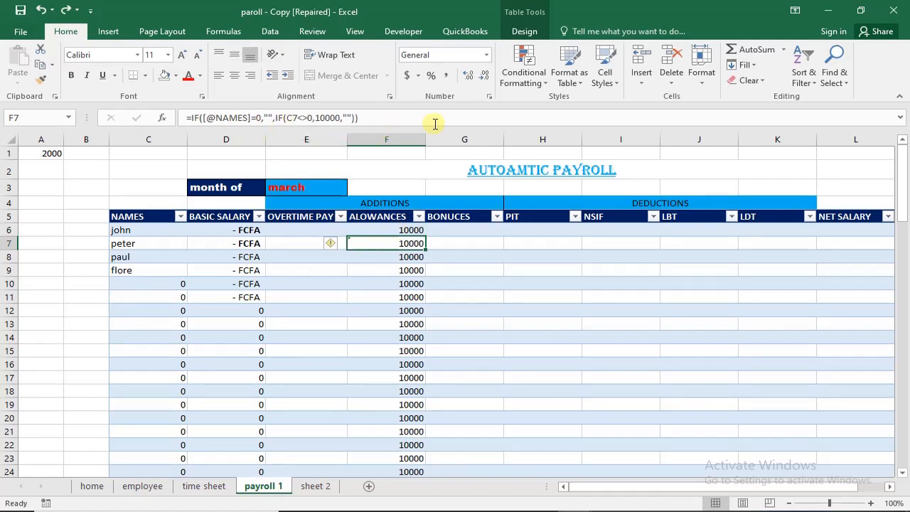
click(370, 119)
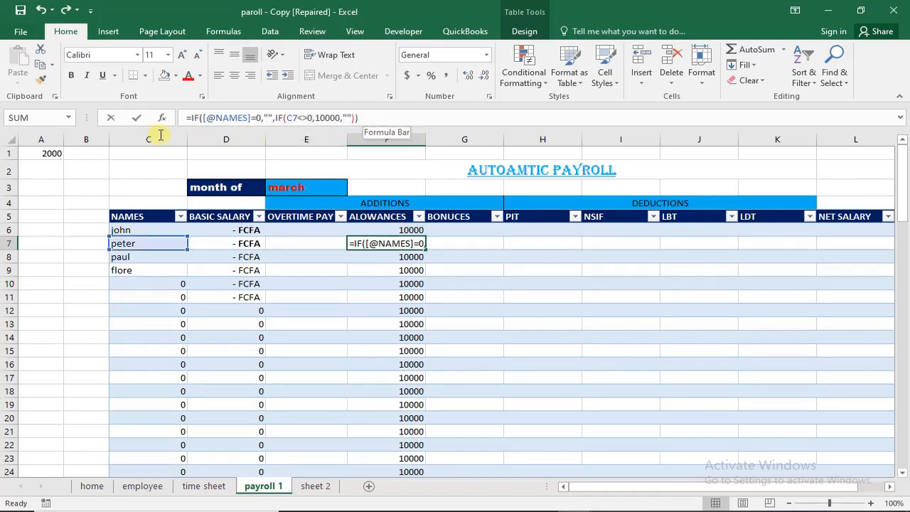
drag(362, 118, 172, 116)
key(Delete)
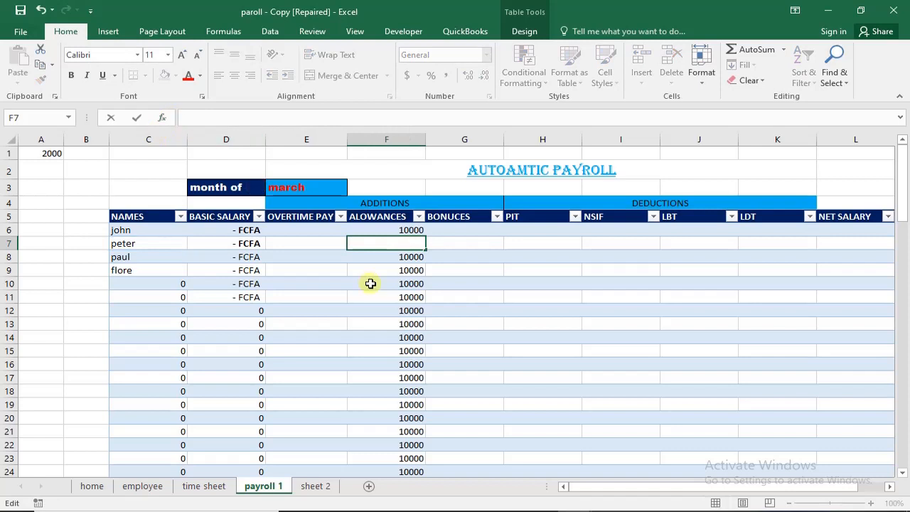
text(=)
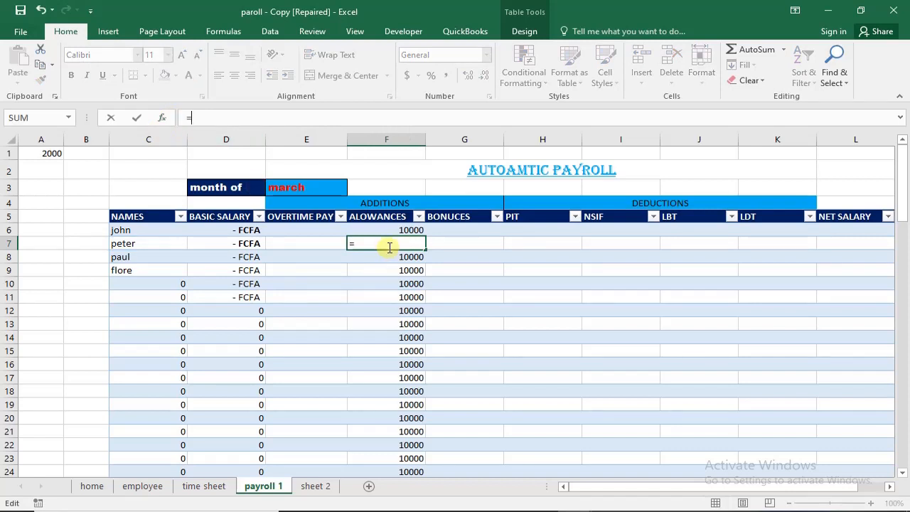
text(if)
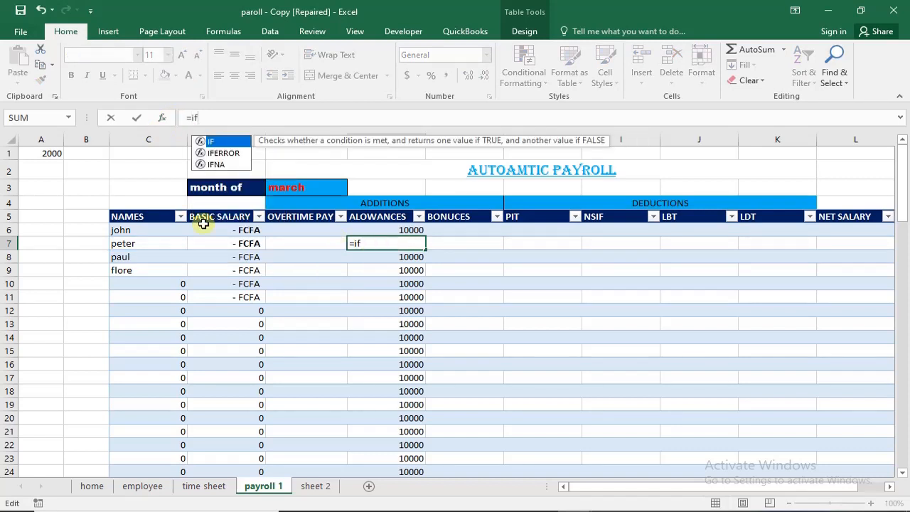
text(()
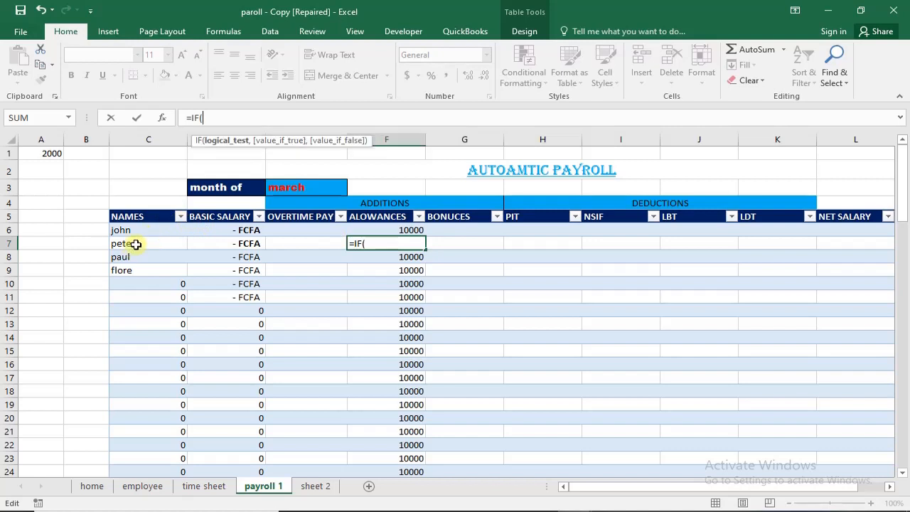
click(135, 243)
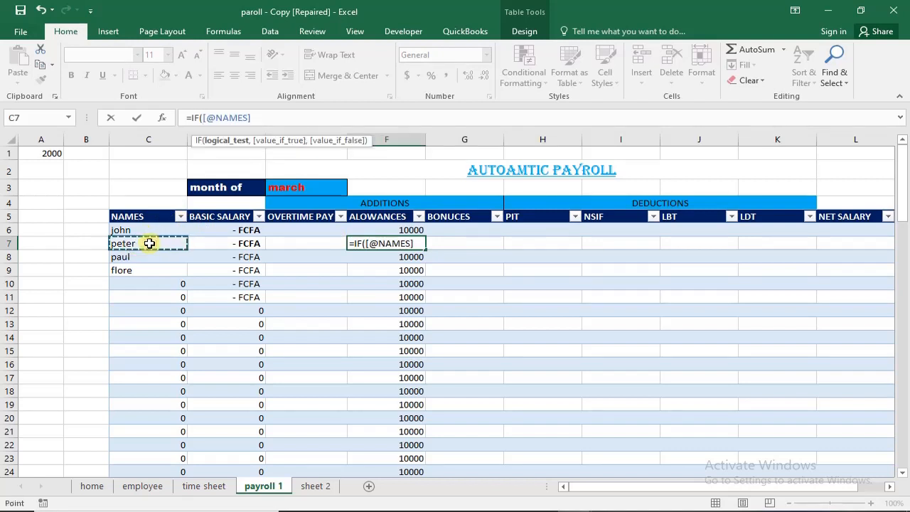
text(=)
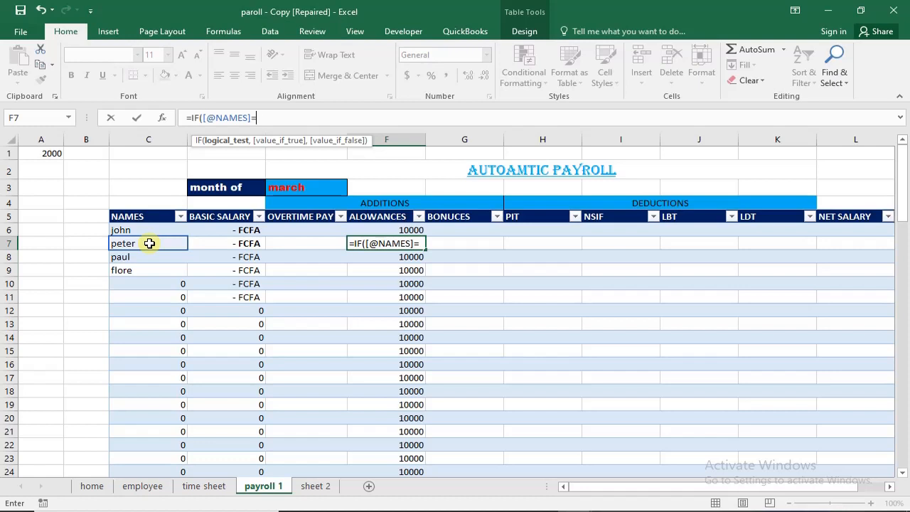
text(0,)
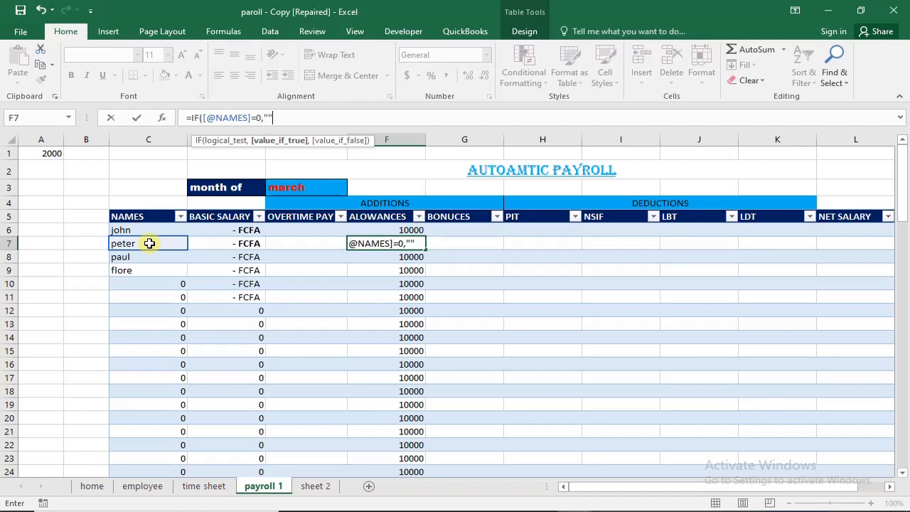
text(,)
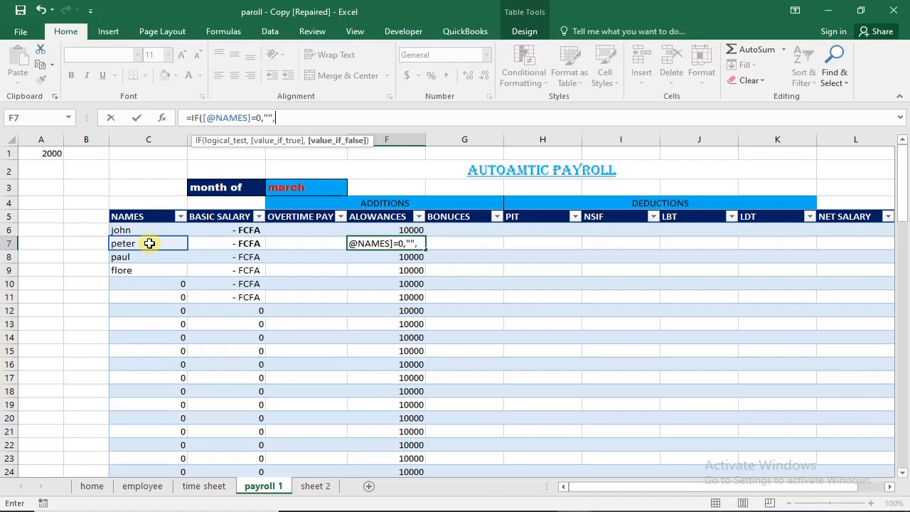
text(if)
key(Tab)
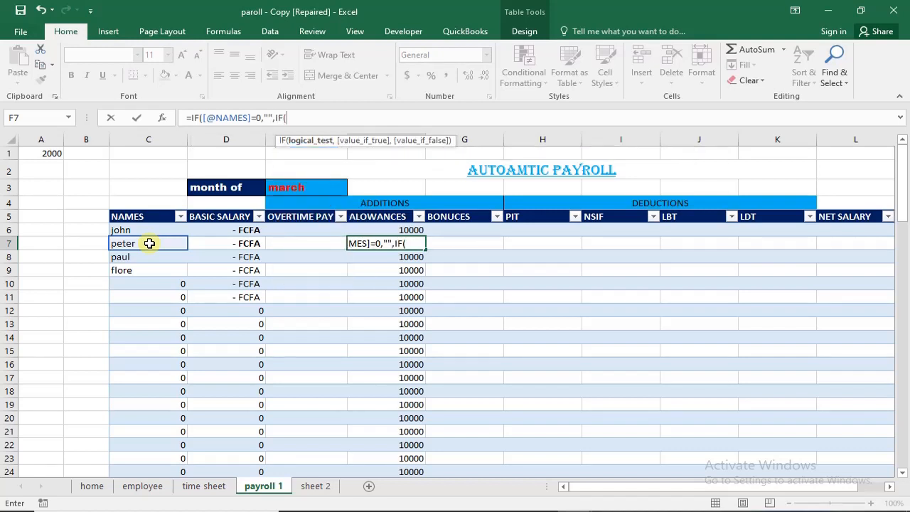
click(149, 243)
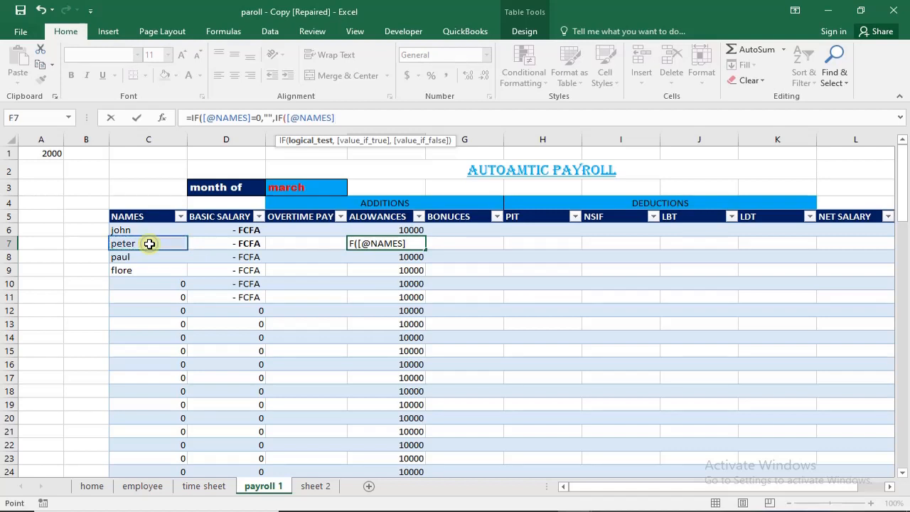
text(m m)
key(BackSpace)
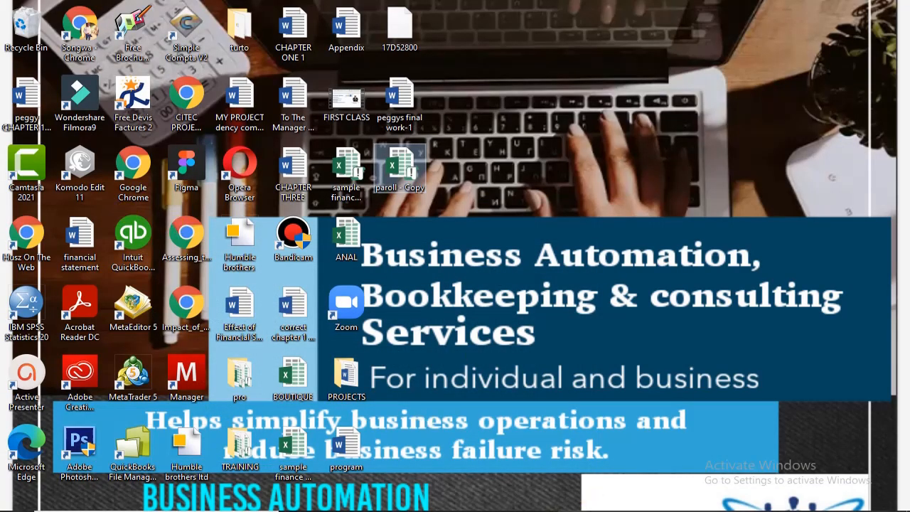
mouse_move(561, 509)
click(693, 475)
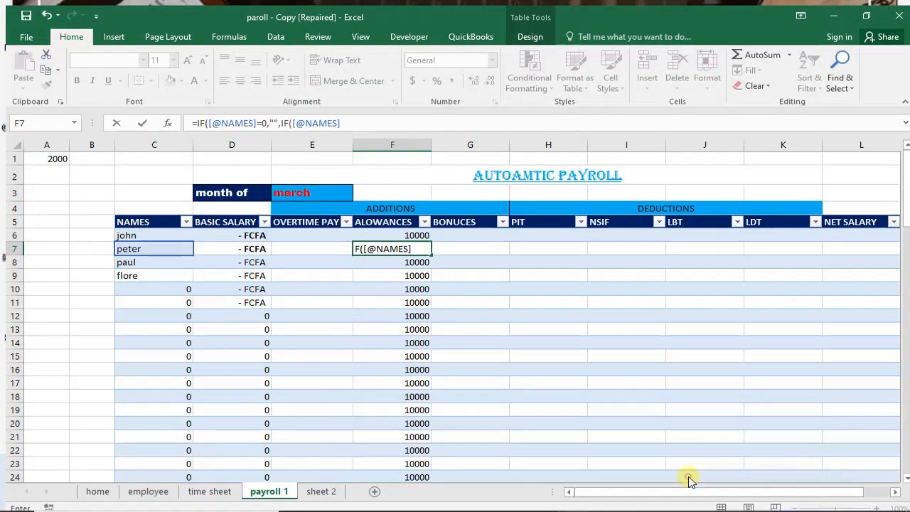
click(408, 245)
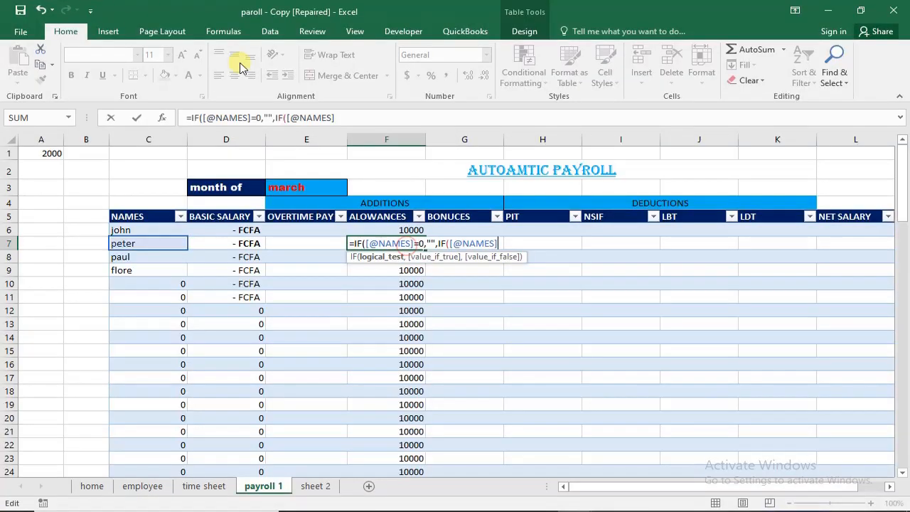
click(339, 118)
text(m)
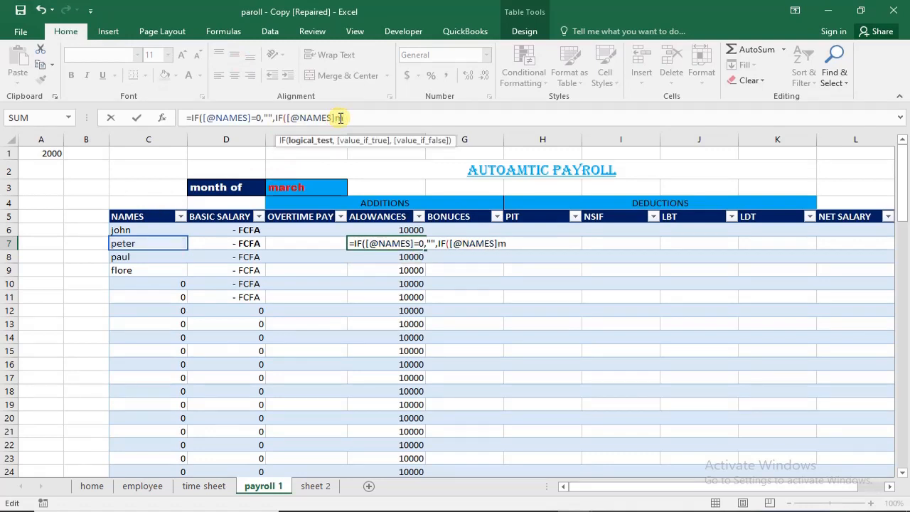
key(BackSpace)
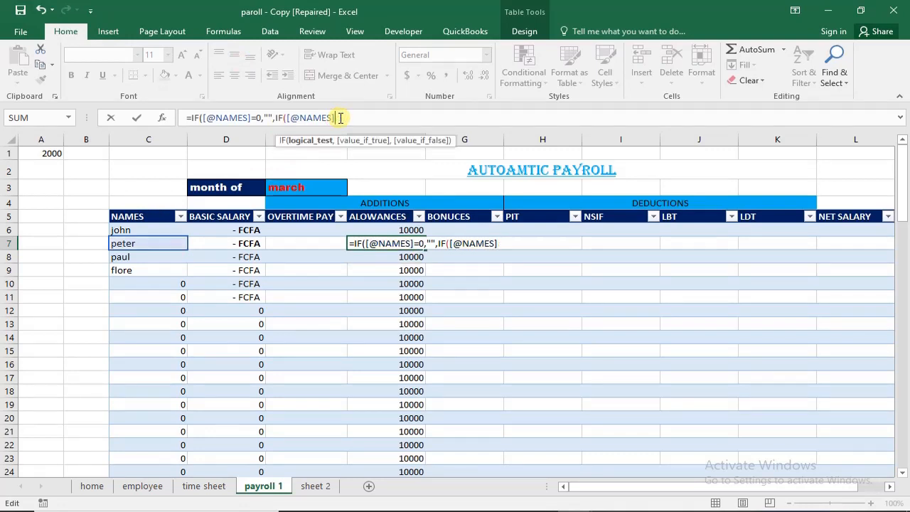
text(,)
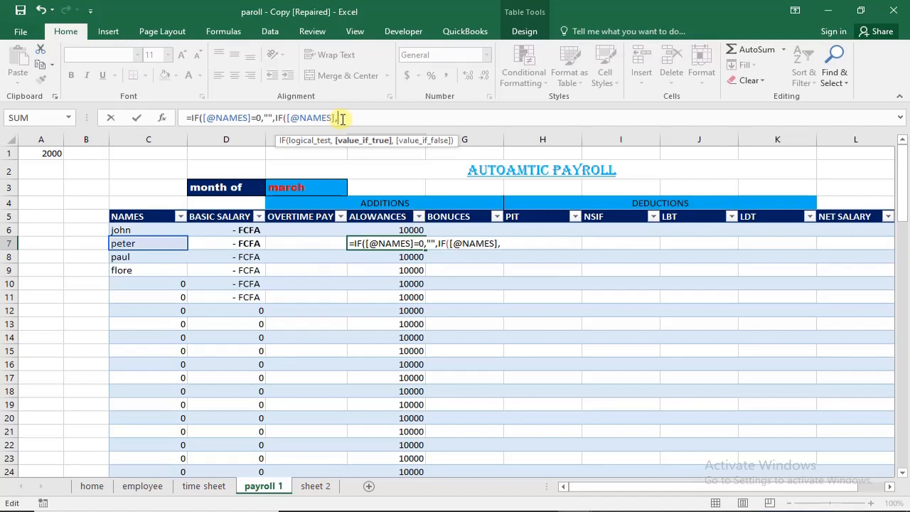
key(Left)
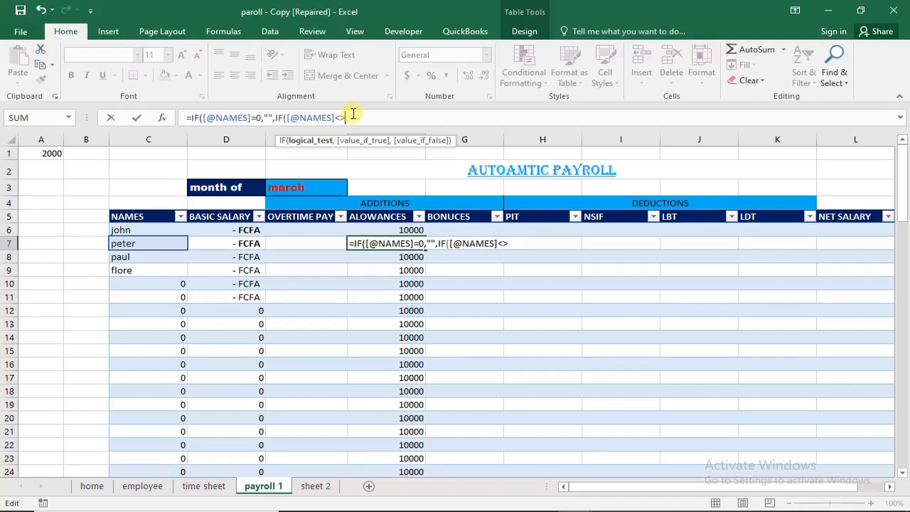
key(BackSpace)
key(BackSpace)
text(,)
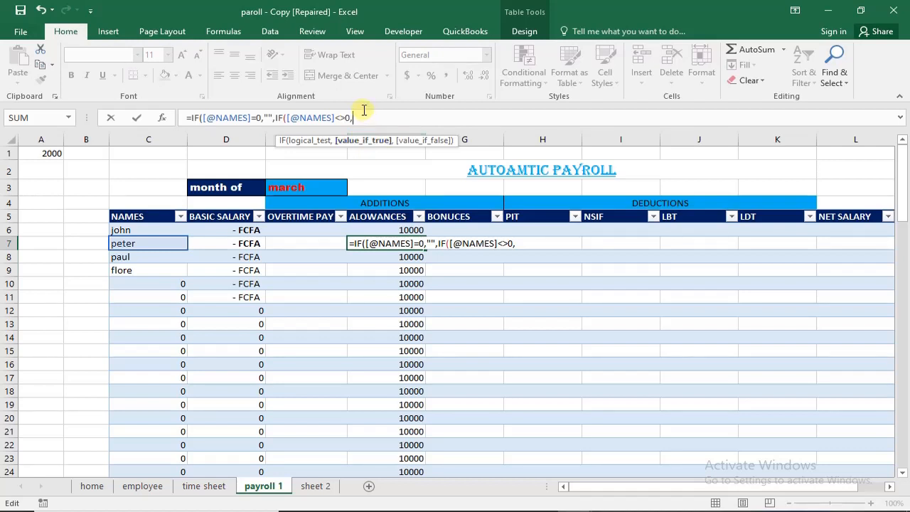
text(&à)
- Make the nested IF return 10000 when true and blank otherwise, and commit the ALOWANCES formula in F7
key(BackSpace)
key(BackSpace)
text(10000,)
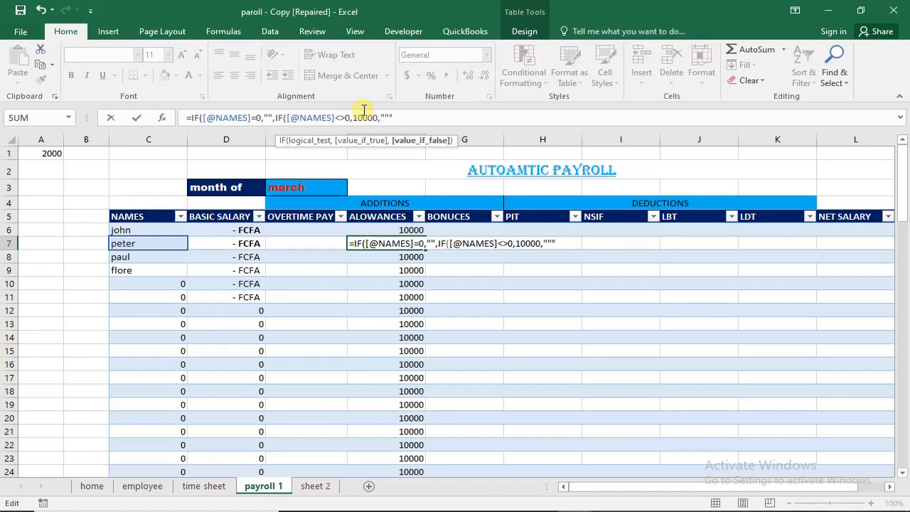
text("")))
key(Return)
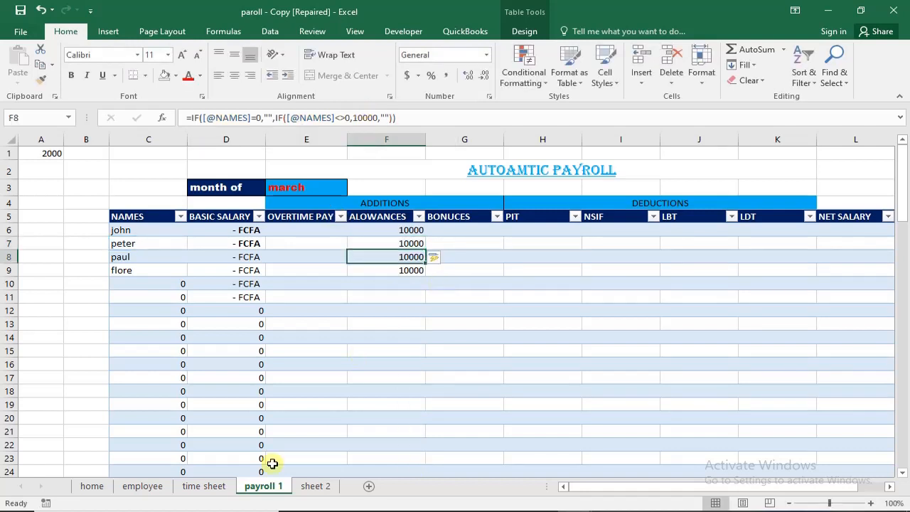
- Copy the ALOWANCES formula from F6 across to BONUCES cell G6 and inspect the copied references
click(441, 229)
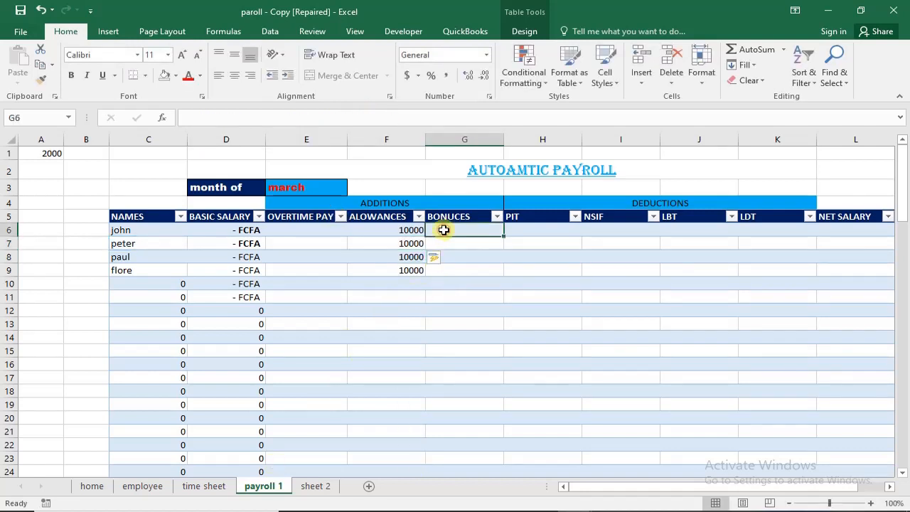
click(395, 229)
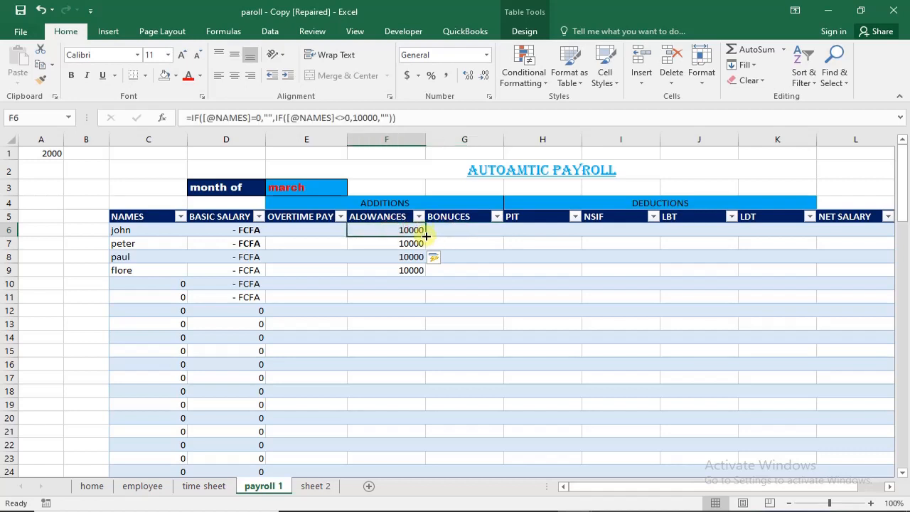
drag(425, 237, 476, 234)
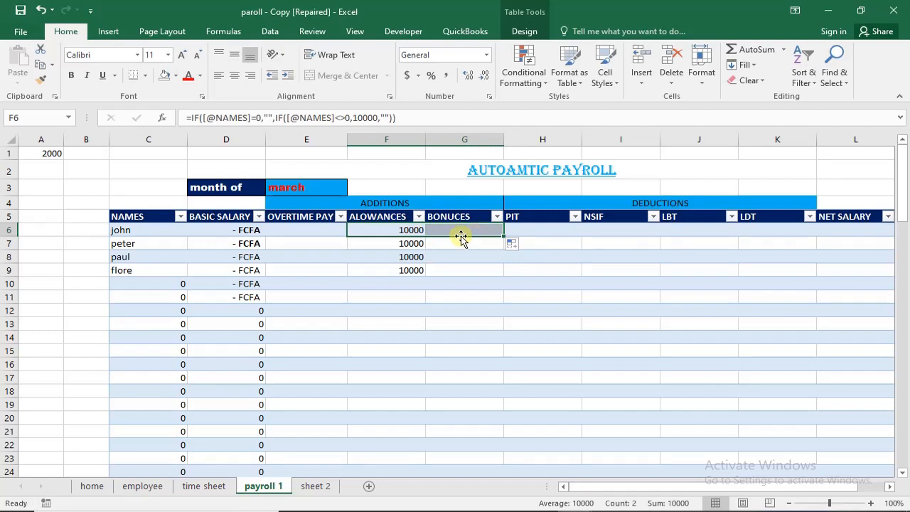
click(460, 257)
click(464, 230)
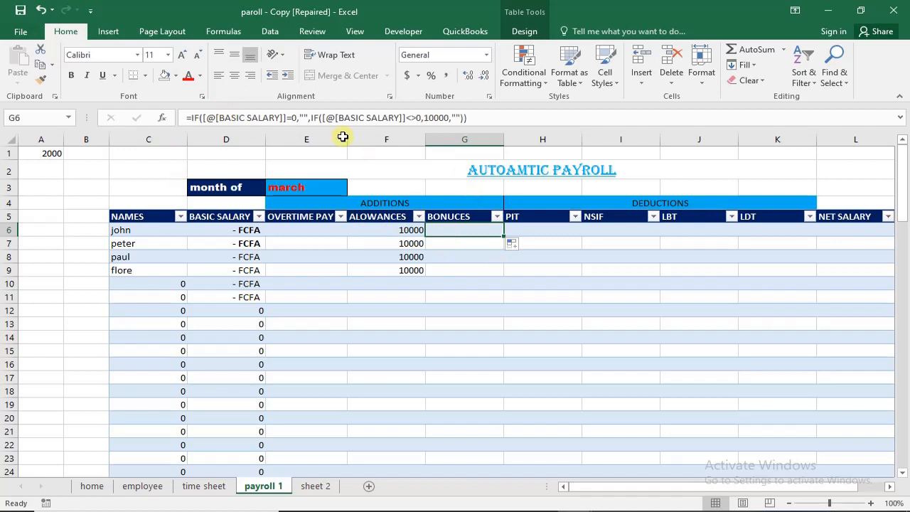
- Replace both BASIC SALARY references in the BONUCES formula in G6 with the NAMES column
click(232, 118)
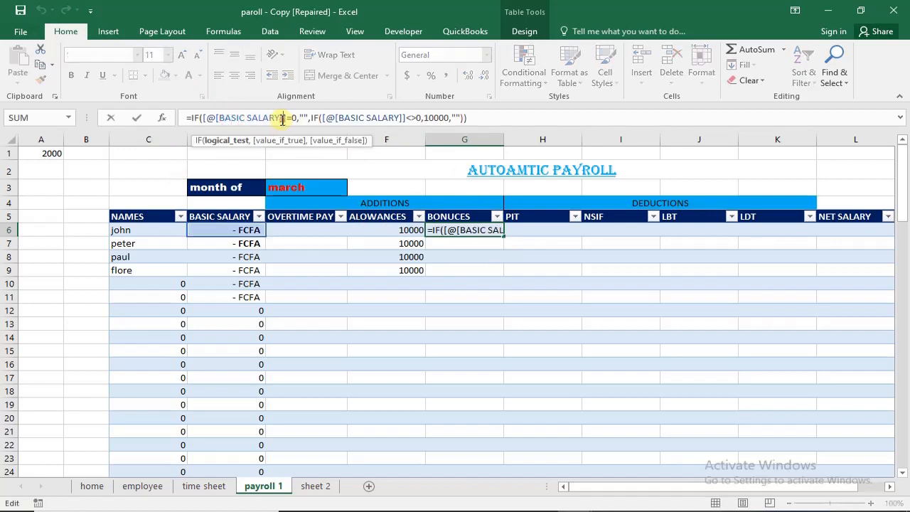
drag(282, 118, 220, 120)
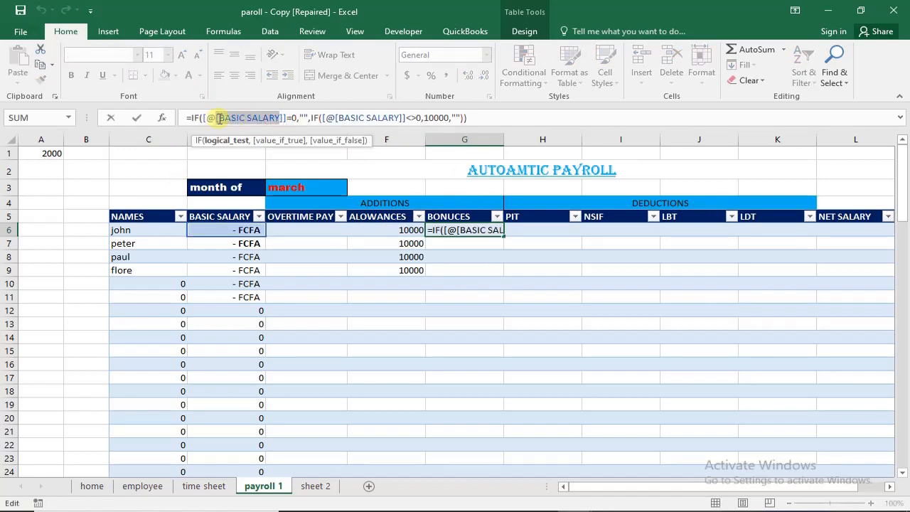
key(BackSpace)
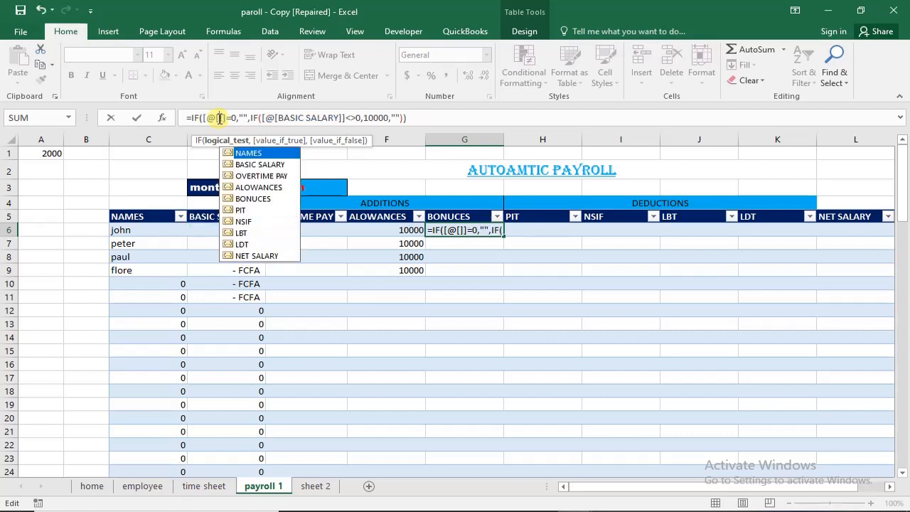
double_click(241, 155)
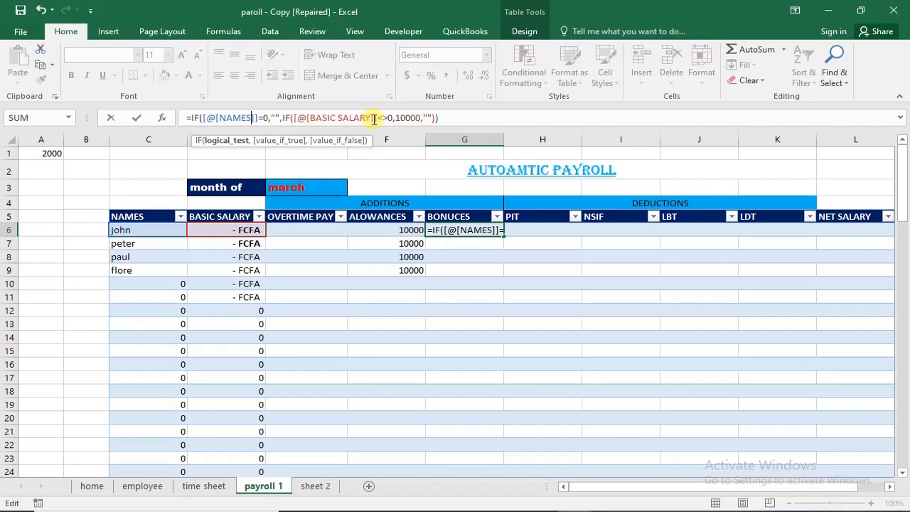
drag(369, 118, 314, 117)
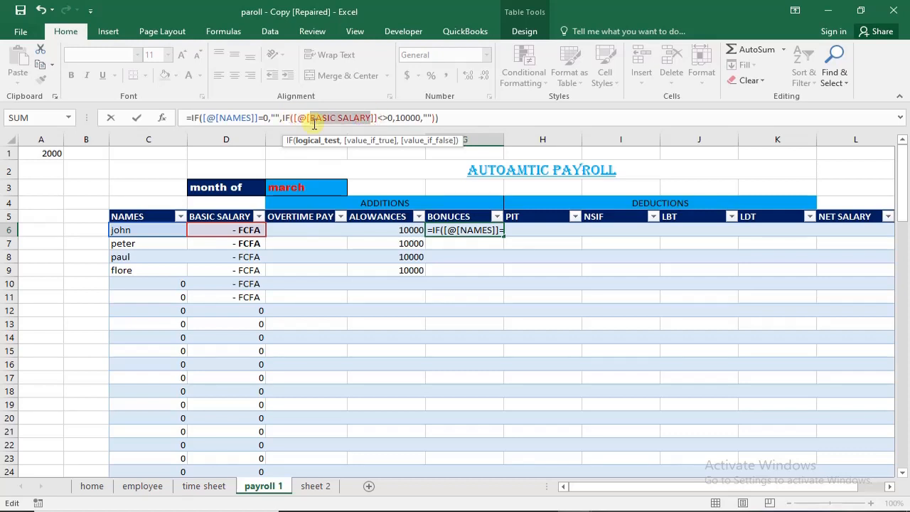
key(BackSpace)
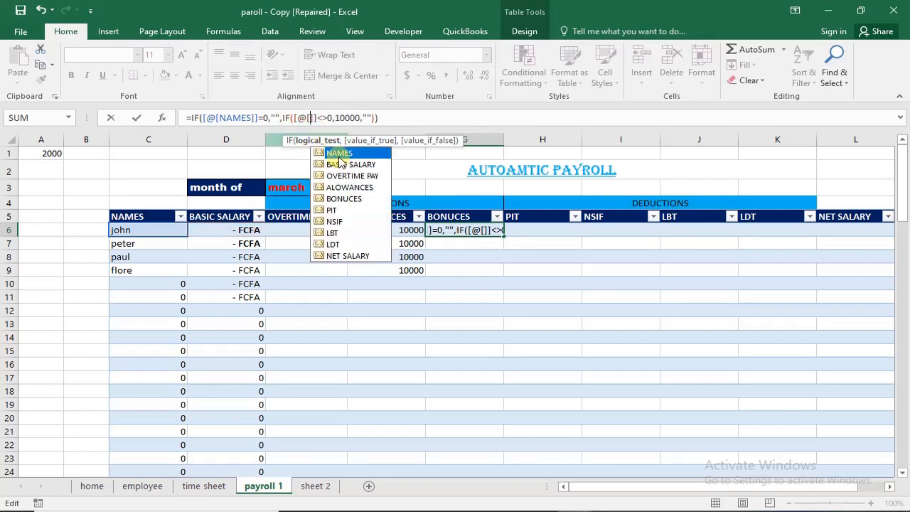
double_click(339, 154)
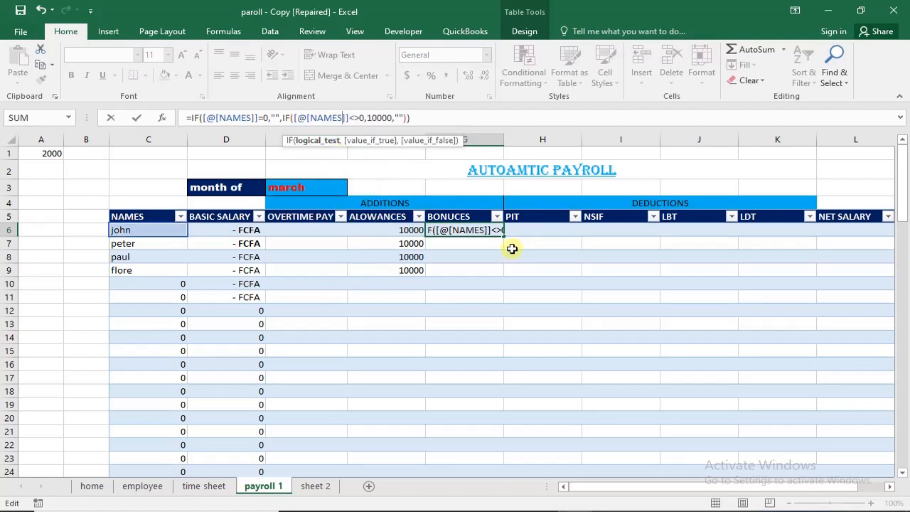
- Set the amount in the G6 BONUCES formula to 15000, commit it, and check the filled cells G6 to G8
click(376, 117)
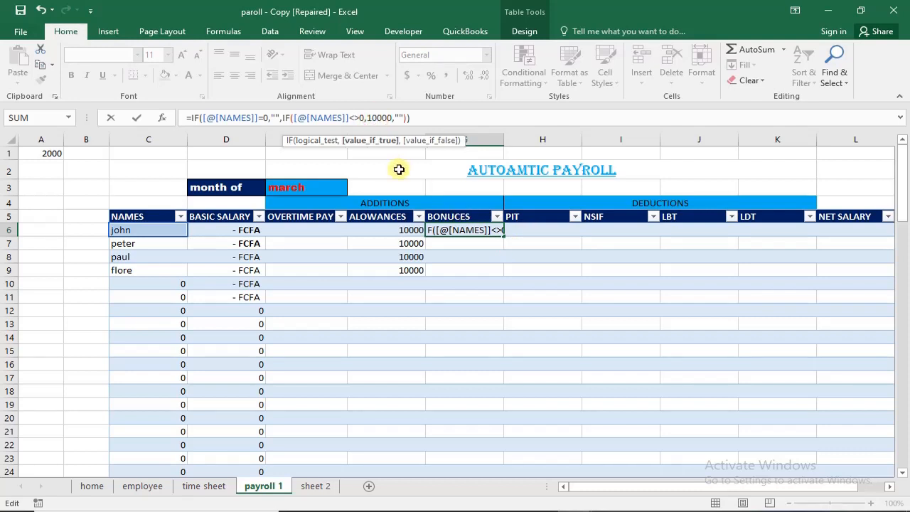
key(BackSpace)
text(5)
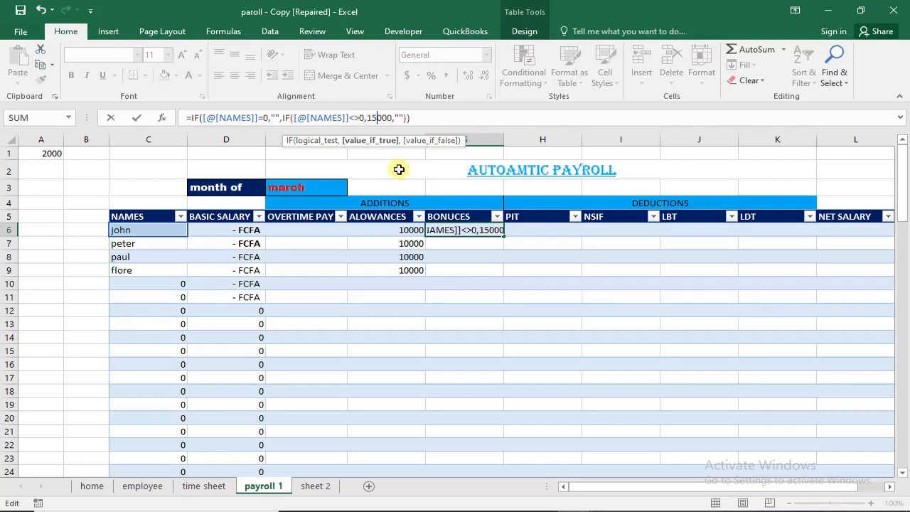
key(Return)
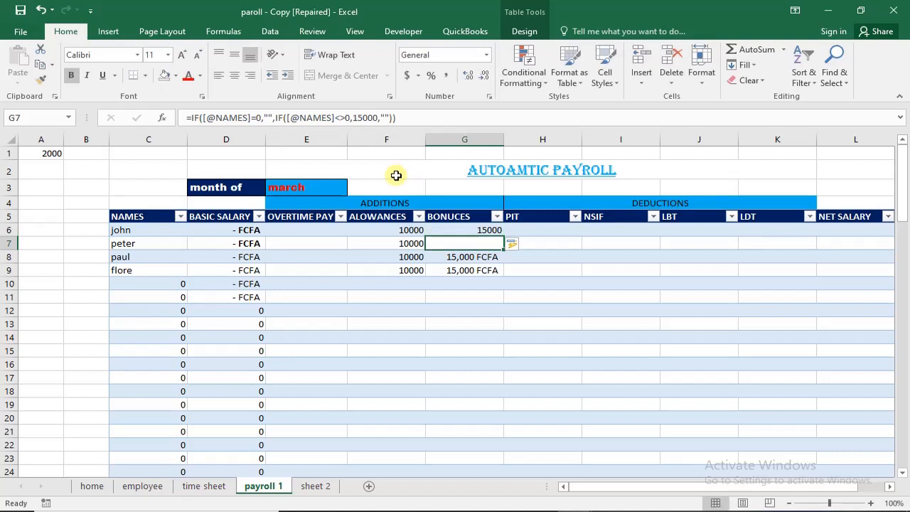
click(484, 257)
click(488, 242)
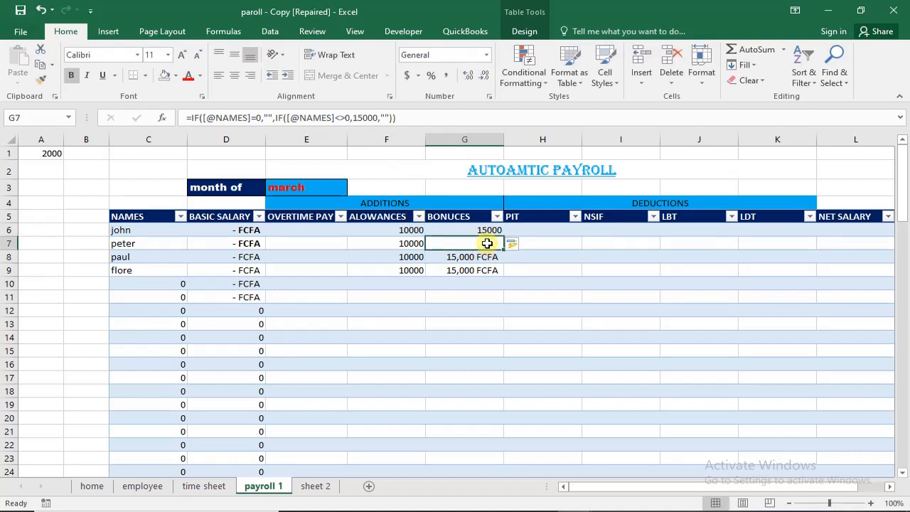
click(488, 230)
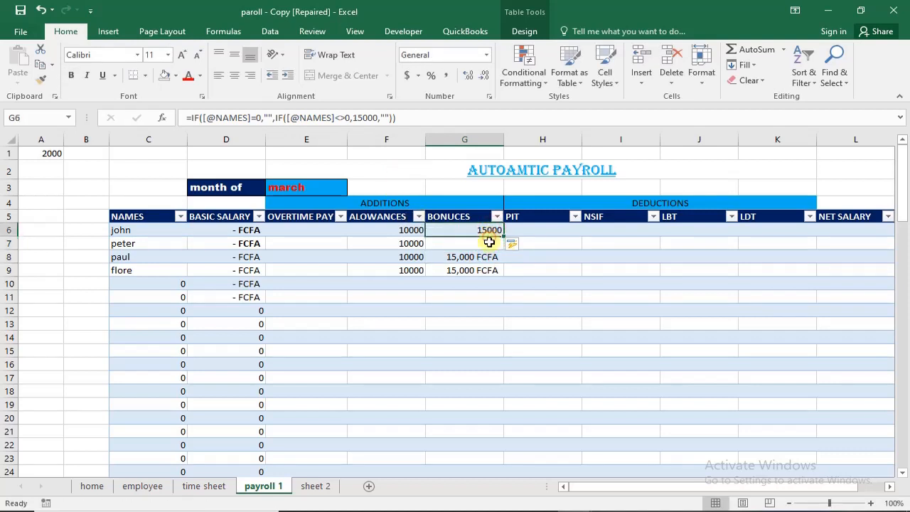
click(487, 253)
click(488, 243)
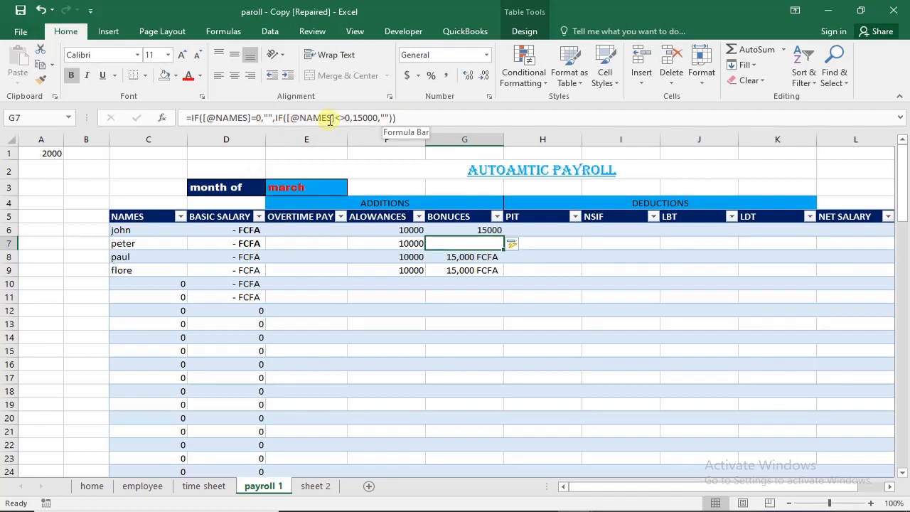
click(490, 260)
- Begin a formula in PIT cell H6 with an equals sign
click(534, 228)
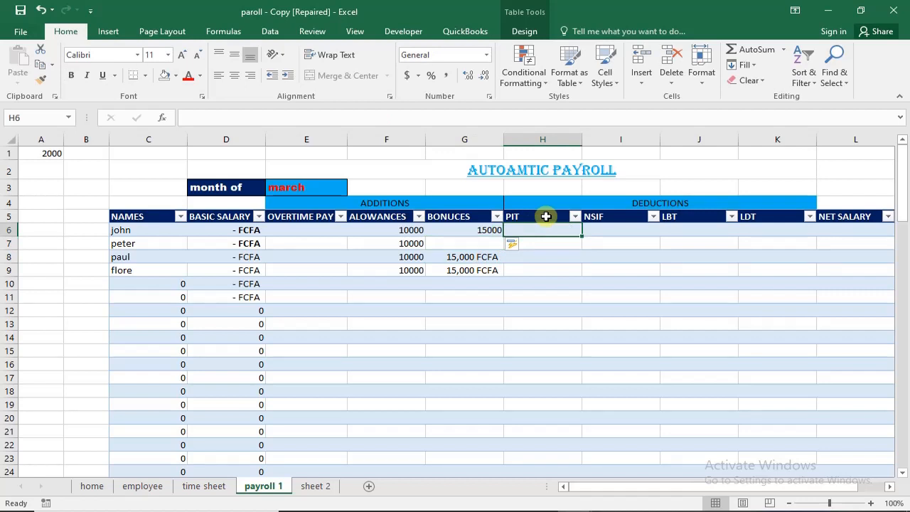
text(^=)
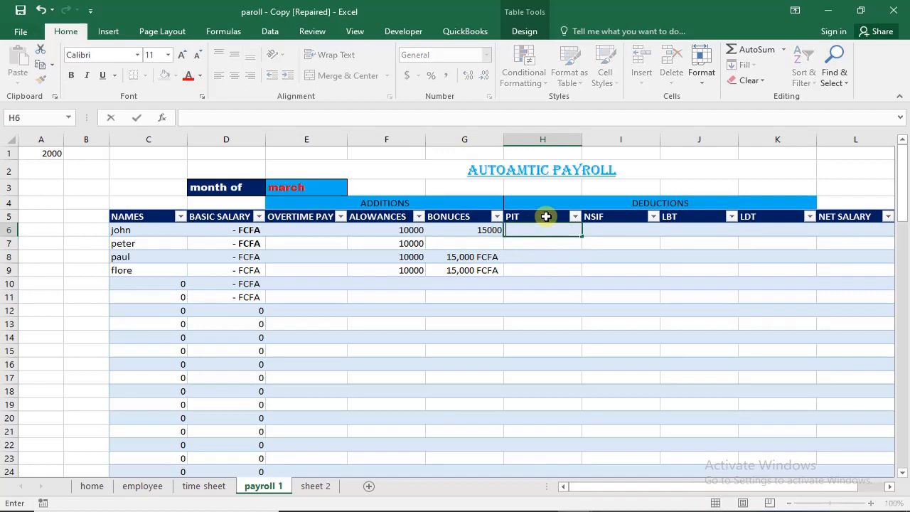
text(=16.5%*)
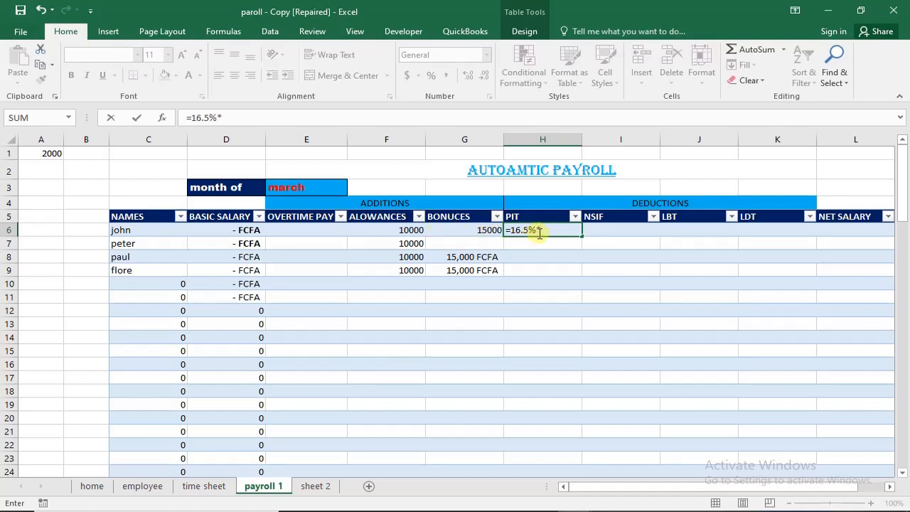
- Complete the PIT formula in H6 as 16.5% times the SUM of BASIC SALARY through BONUCES and commit it
text(sum)
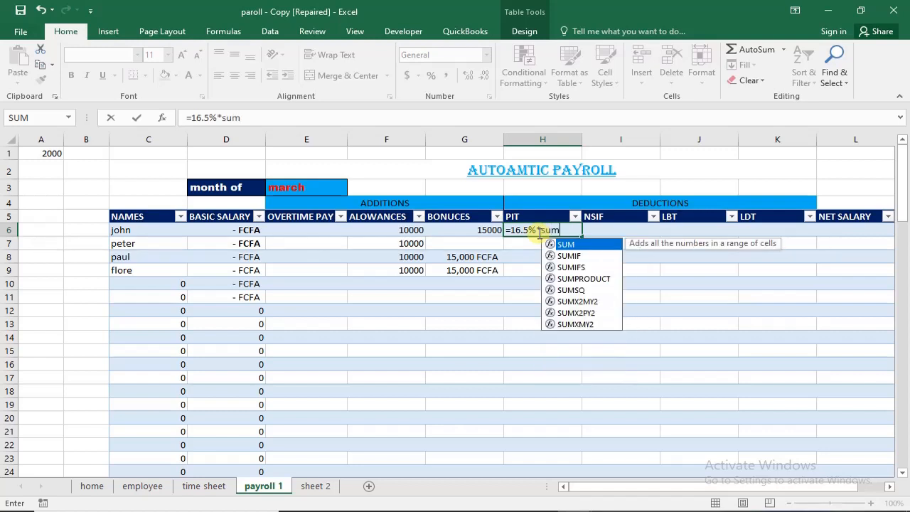
key(Tab)
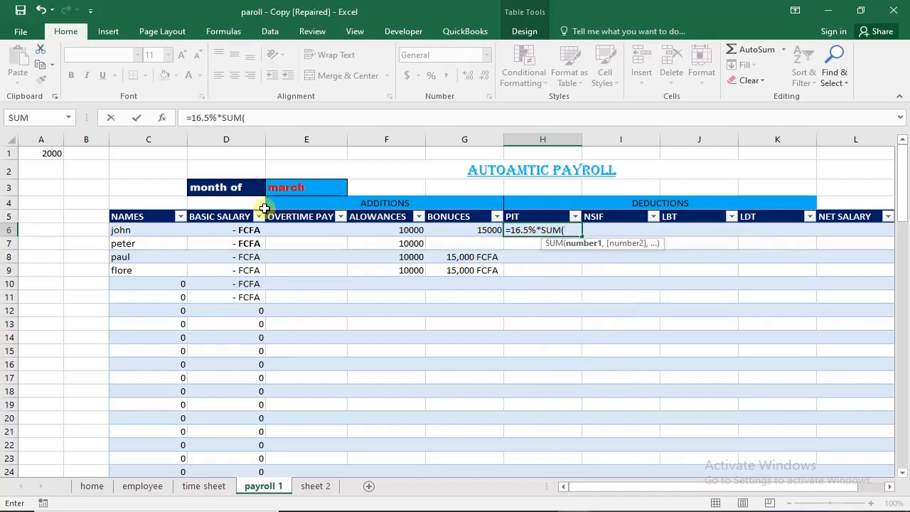
drag(242, 234, 485, 229)
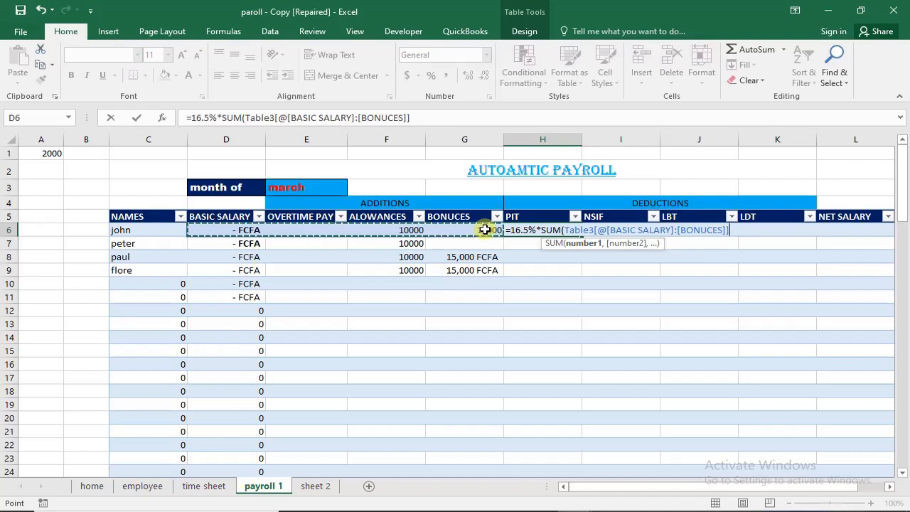
key(Return)
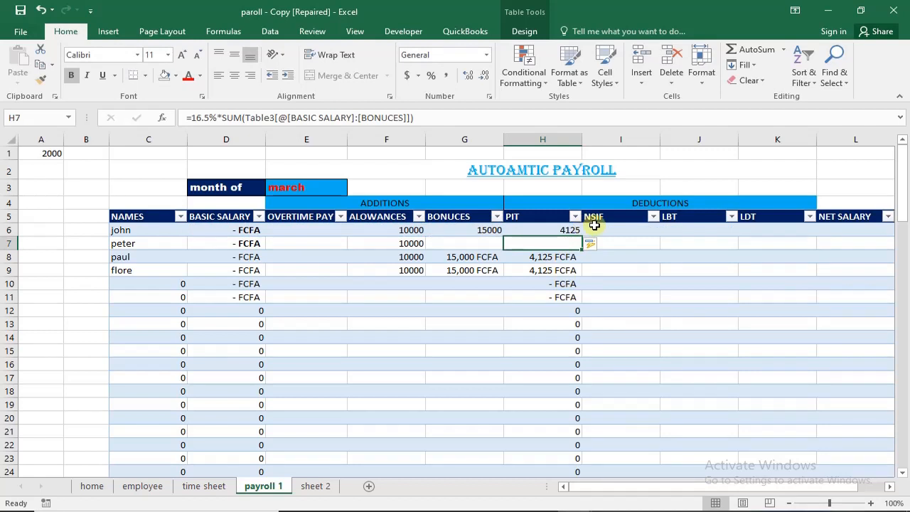
- Enter an NSIF formula in I6 as 4.2% times the SUM of BASIC SALARY through BONUCES, with its closing parenthesis
click(601, 226)
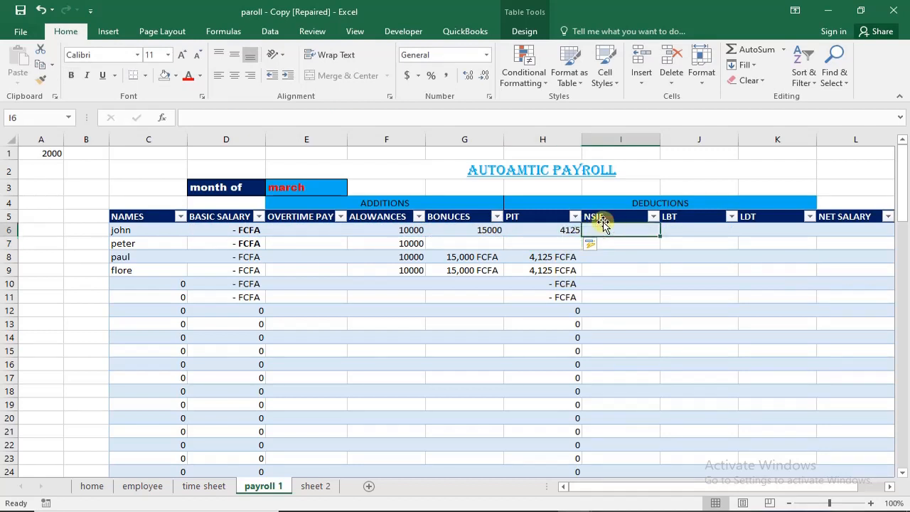
text(=4.2%*)
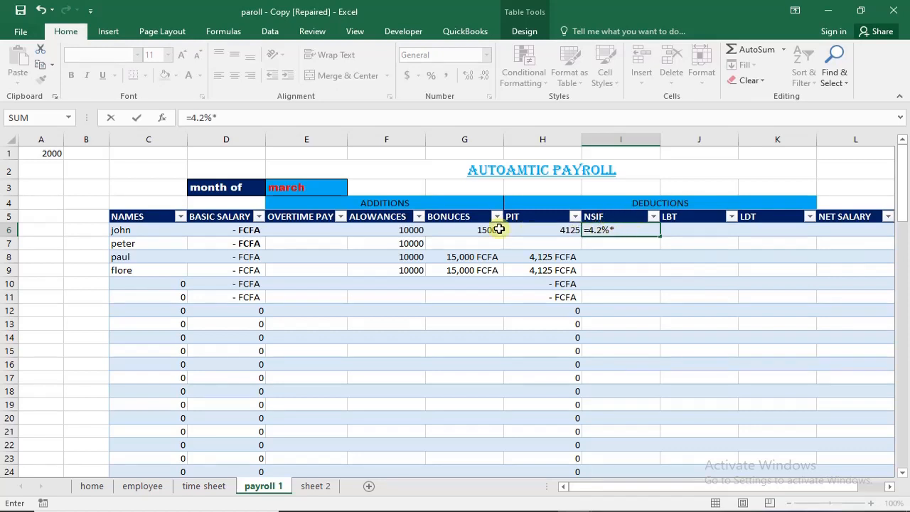
text(sum)
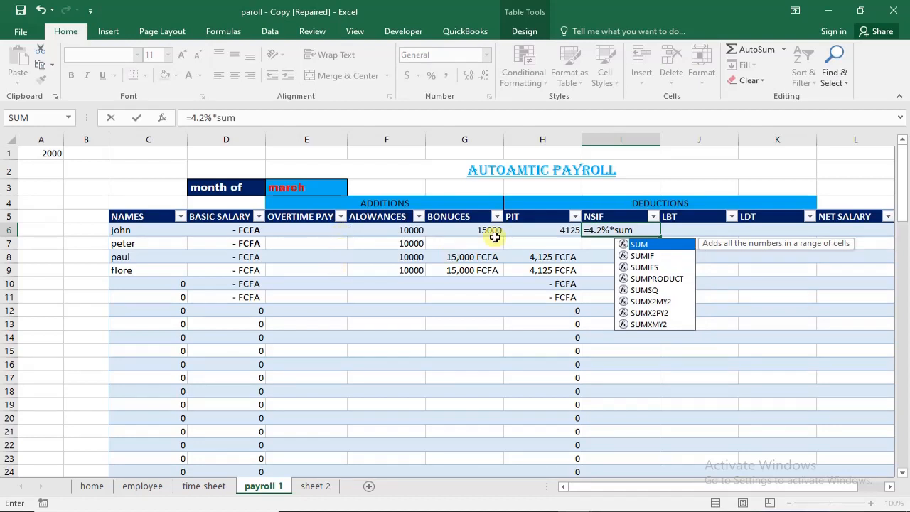
key(Tab)
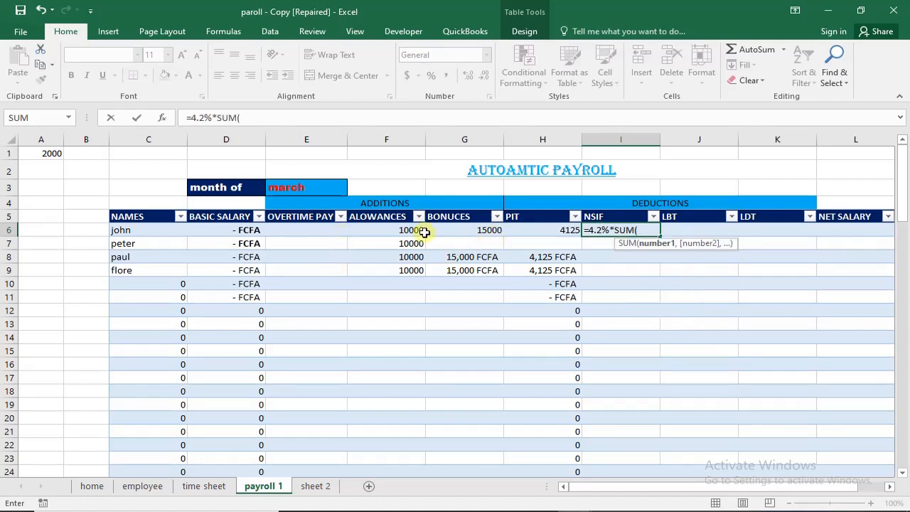
click(229, 232)
drag(231, 232, 569, 236)
drag(209, 229, 493, 230)
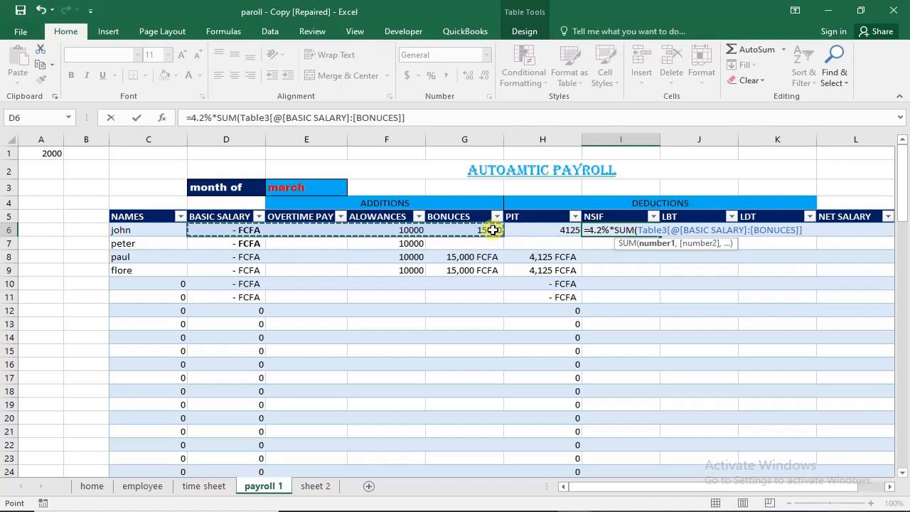
key(Return)
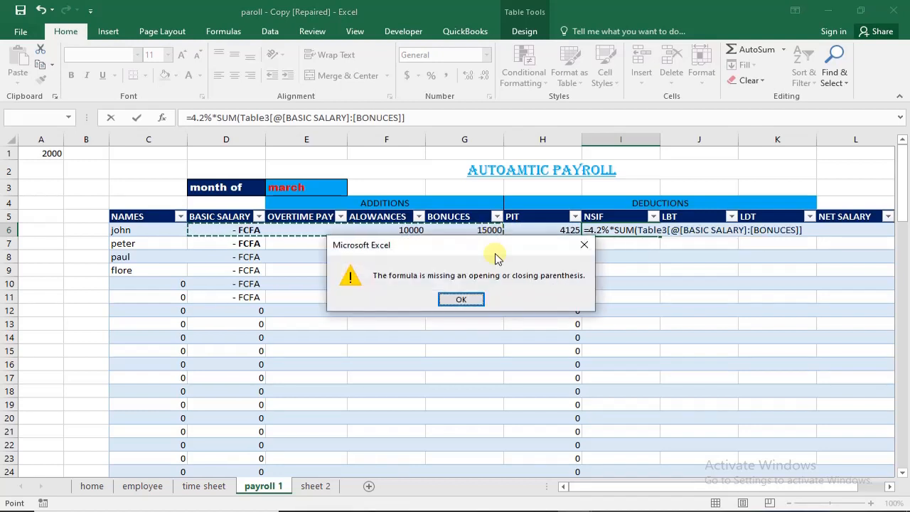
click(459, 299)
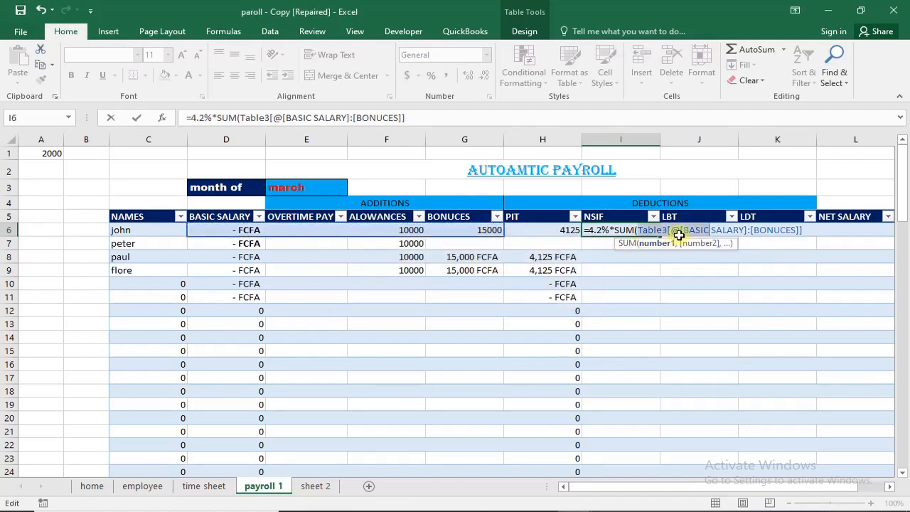
click(804, 231)
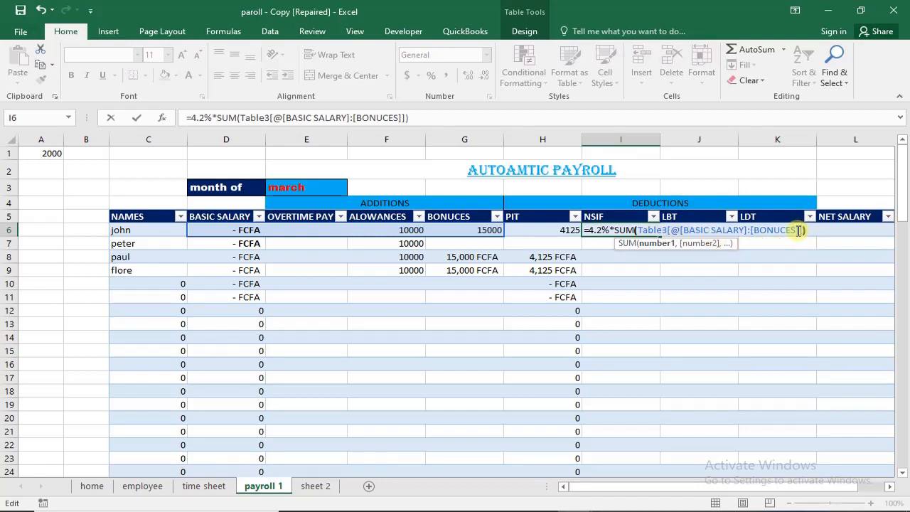
key(Return)
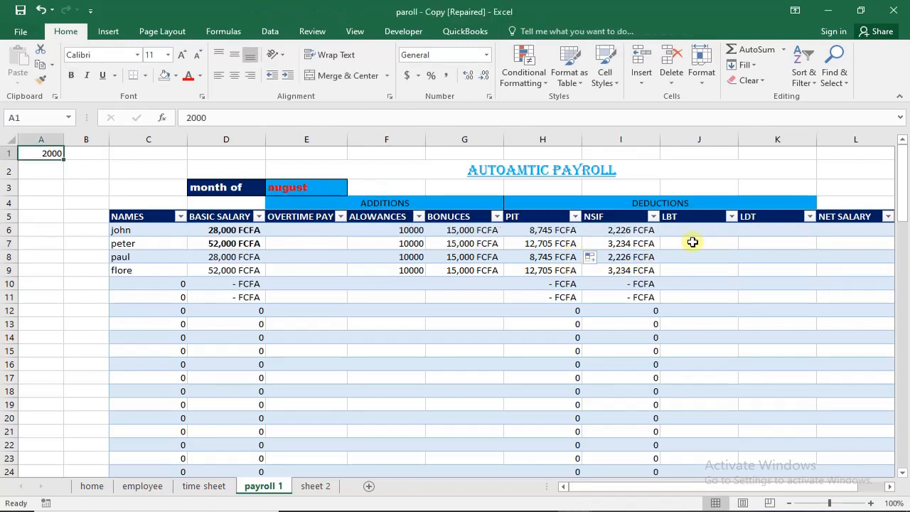
click(713, 231)
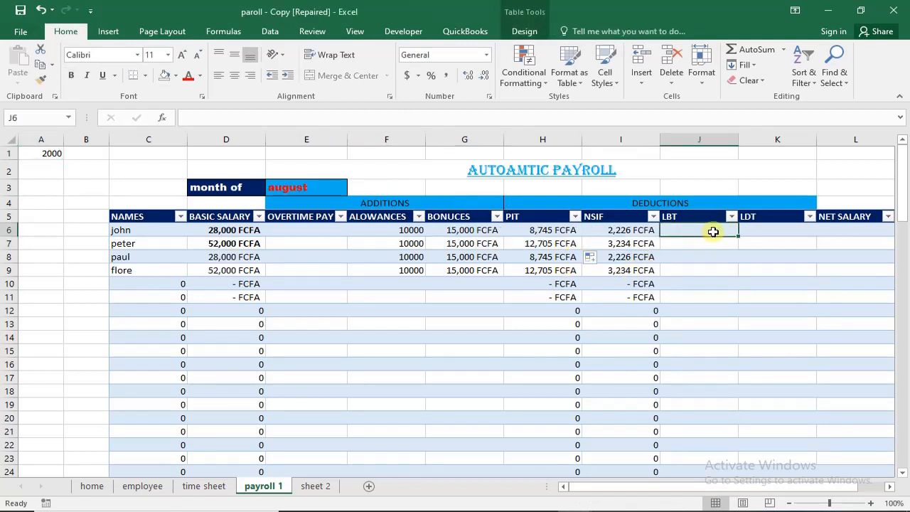
click(786, 232)
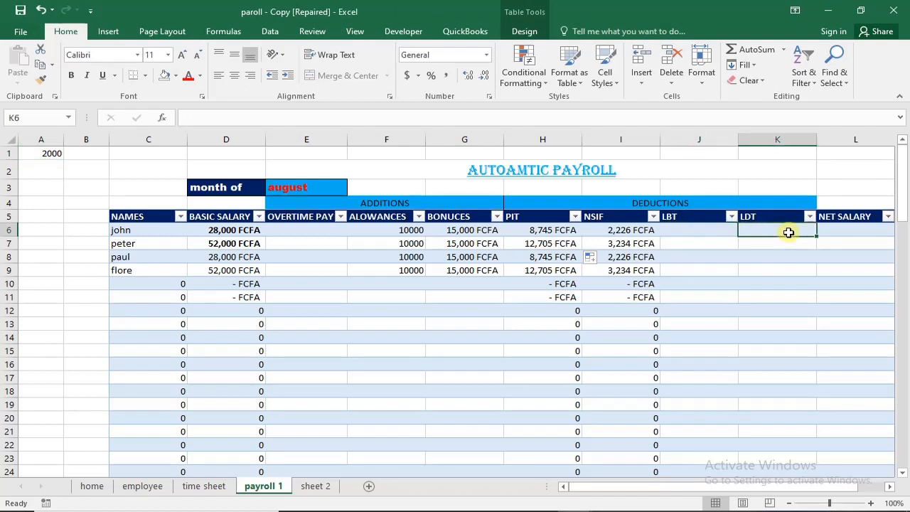
click(687, 229)
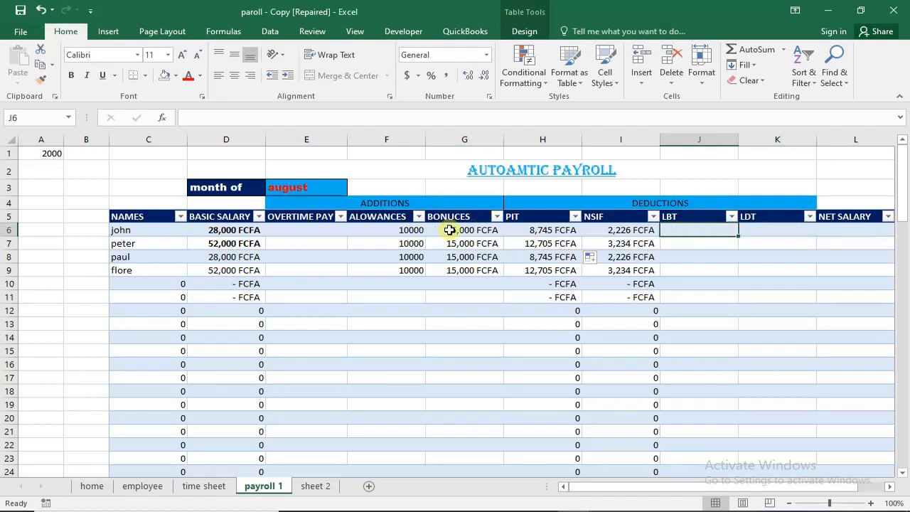
click(409, 231)
click(687, 228)
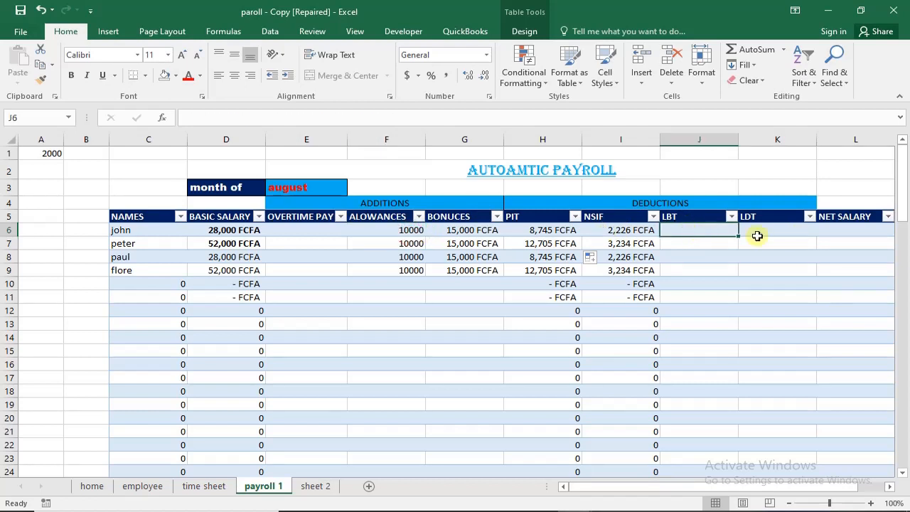
click(810, 243)
click(789, 232)
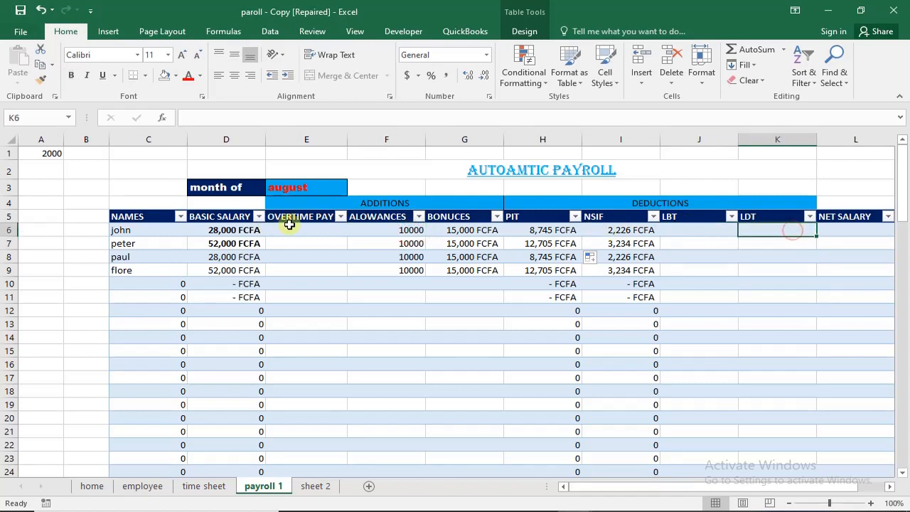
- Begin the NET SALARY formula in L6 with BASIC SALARY plus the SUM of OVERTIME PAY through BONUCES
click(856, 231)
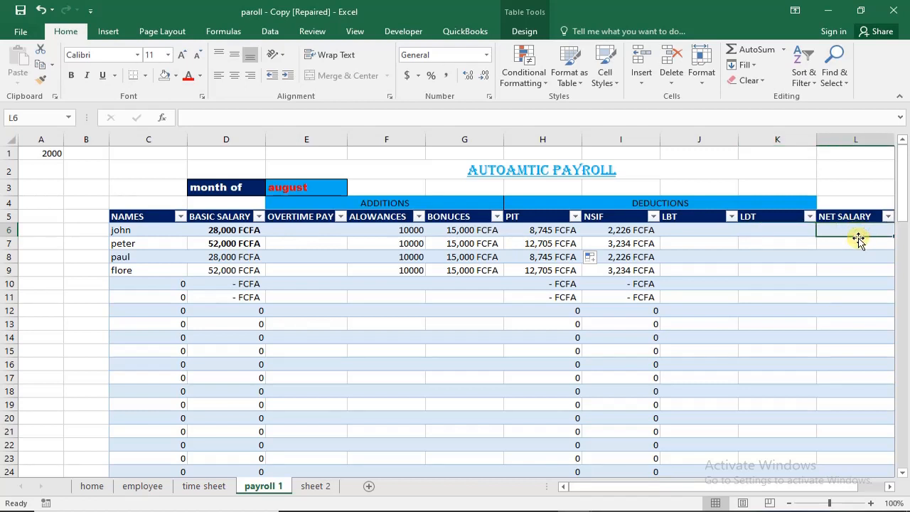
text(=)
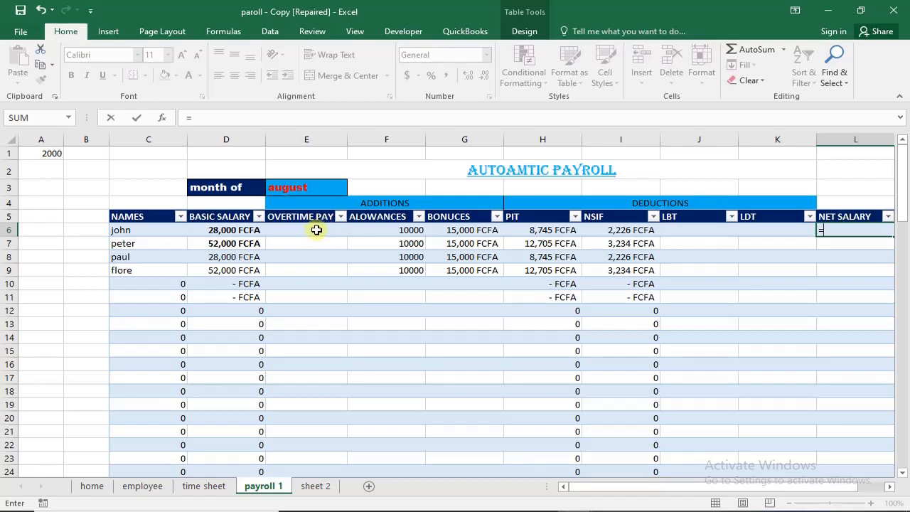
click(244, 230)
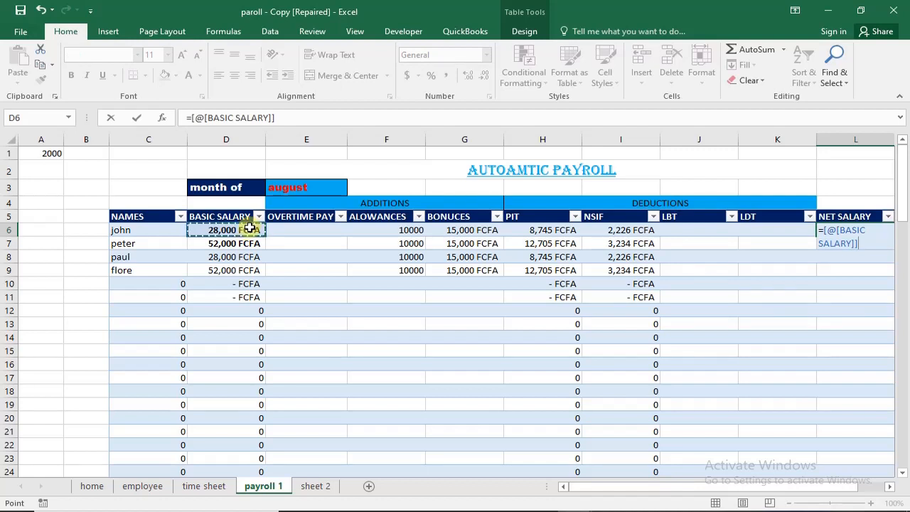
text(+su)
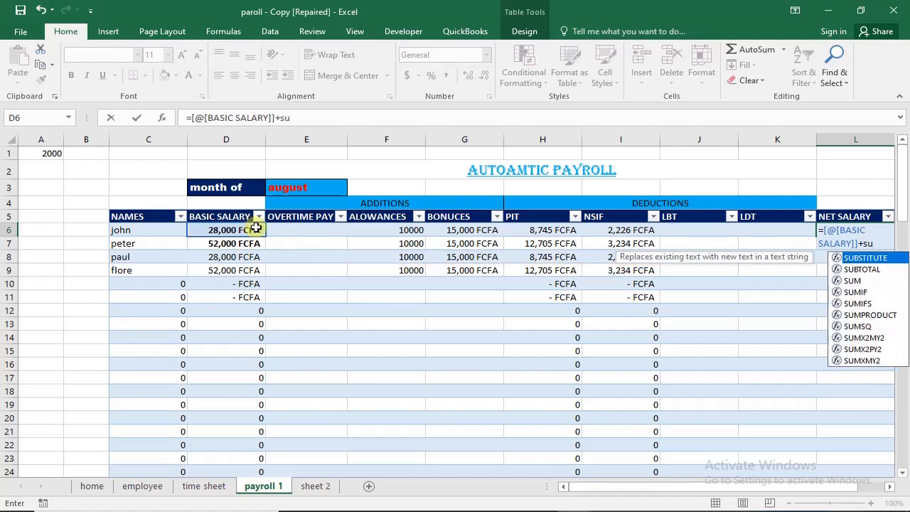
key(Down)
key(Down)
key(Down)
key(Up)
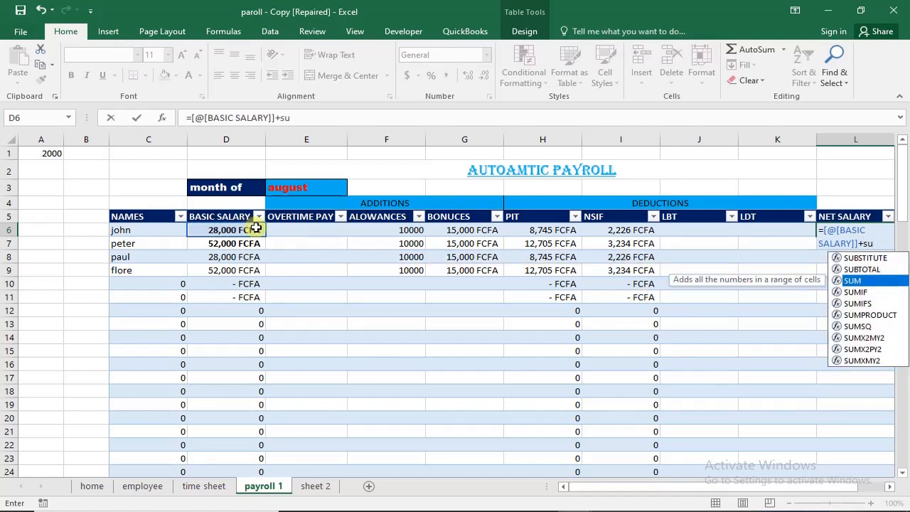
key(Tab)
drag(338, 233, 491, 226)
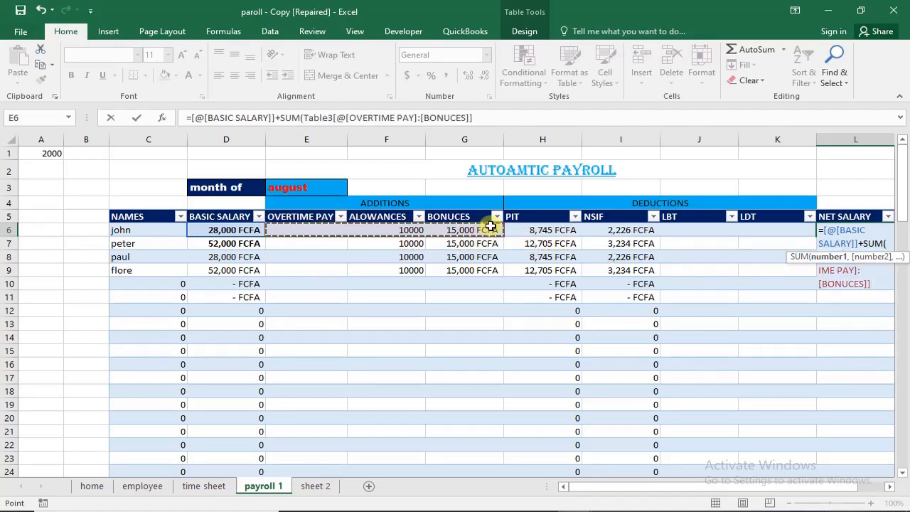
text())
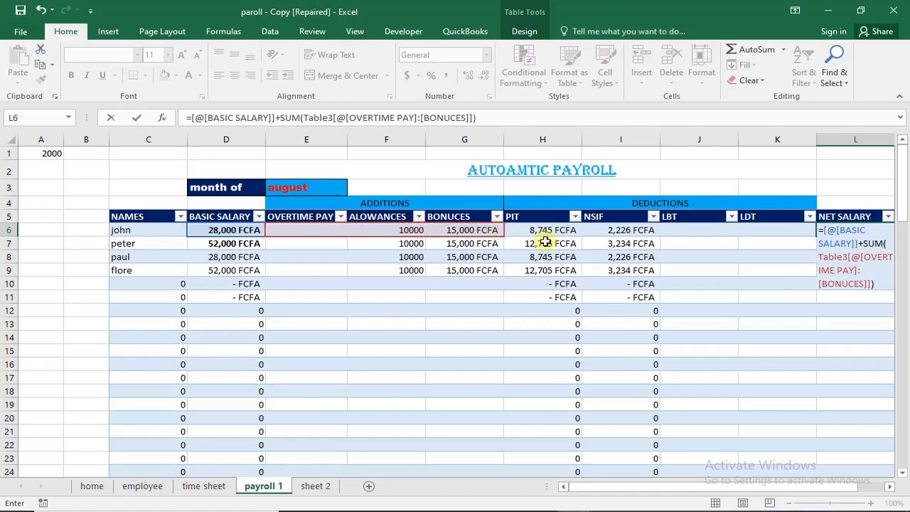
text(-sum)
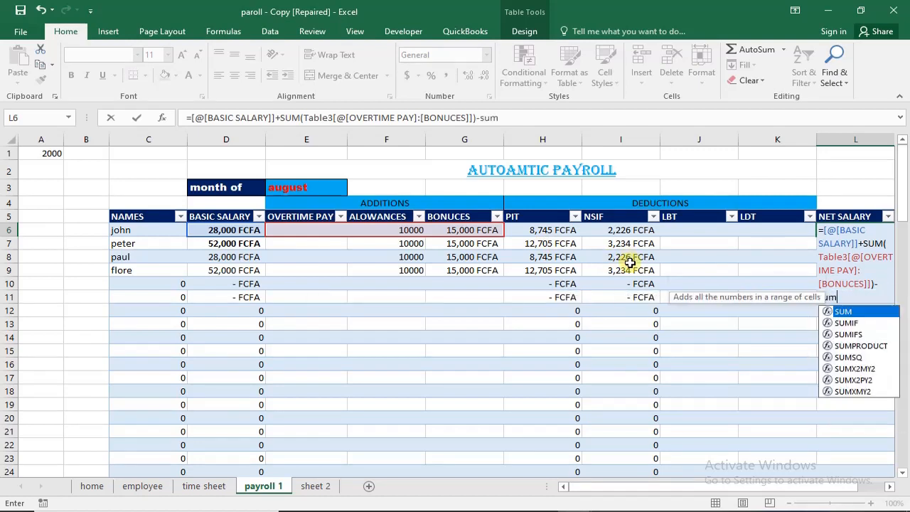
- Subtract the SUM of PIT through LDT in the L6 NET SALARY formula and commit it
key(Tab)
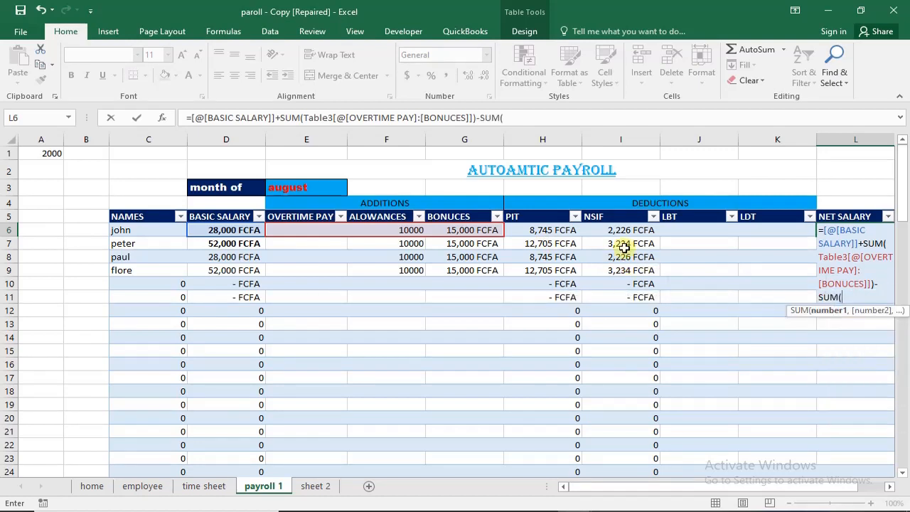
drag(541, 228, 756, 229)
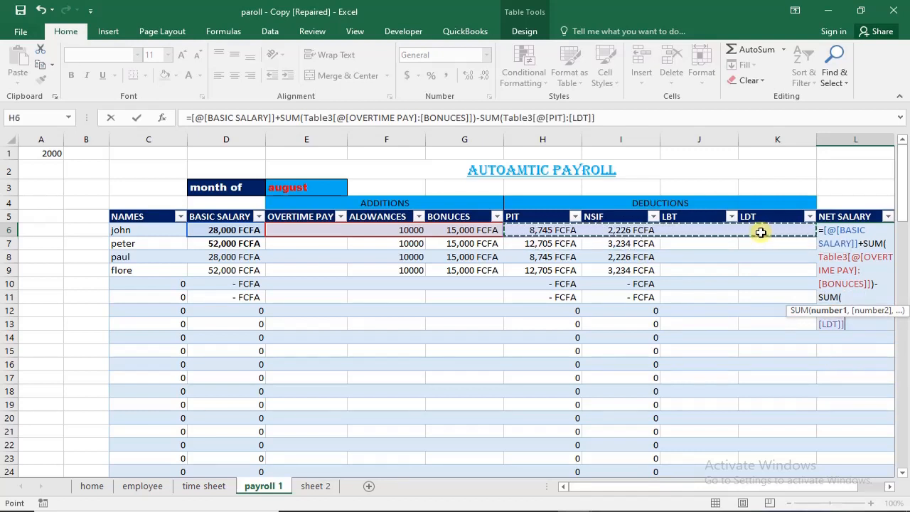
text())
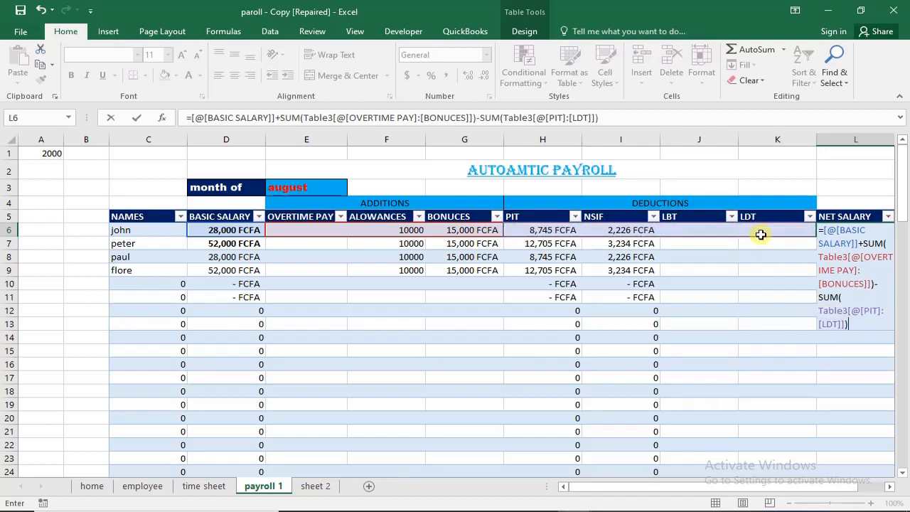
key(Return)
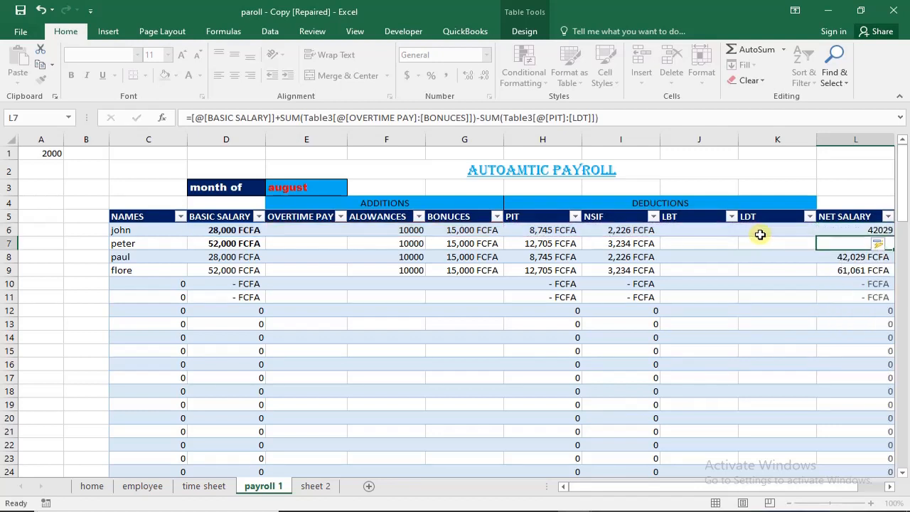
- Fill NET SALARY cell L8 up into L7 with its formula and accounting format
click(847, 256)
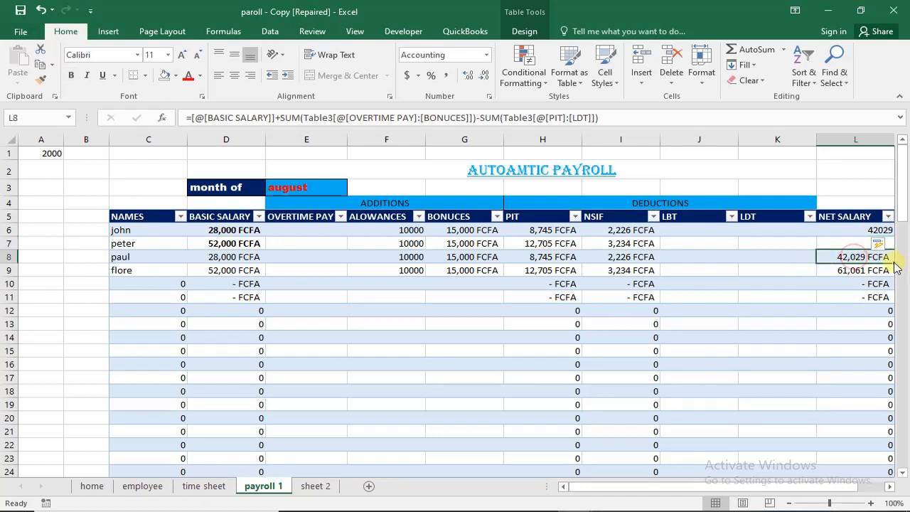
drag(890, 254, 887, 242)
click(768, 285)
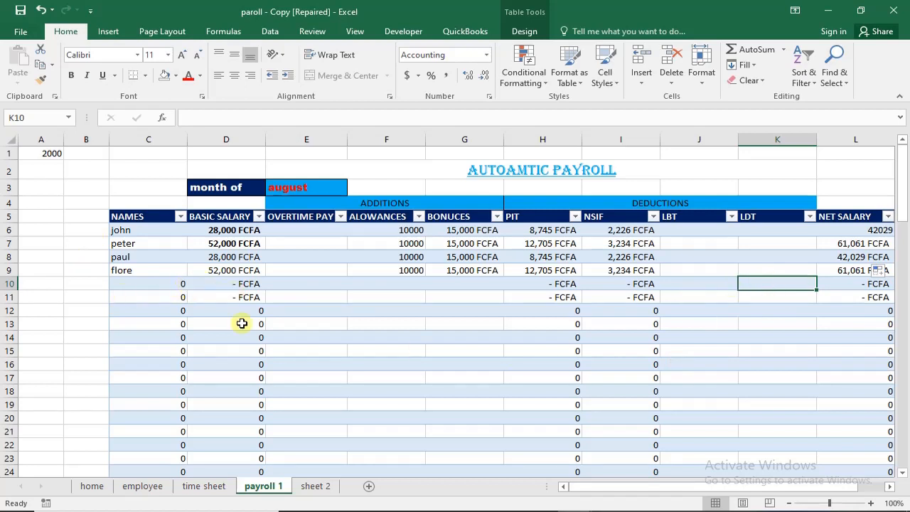
- Apply the plain, uncoloured first style of the Light group to the whole payroll table
click(130, 228)
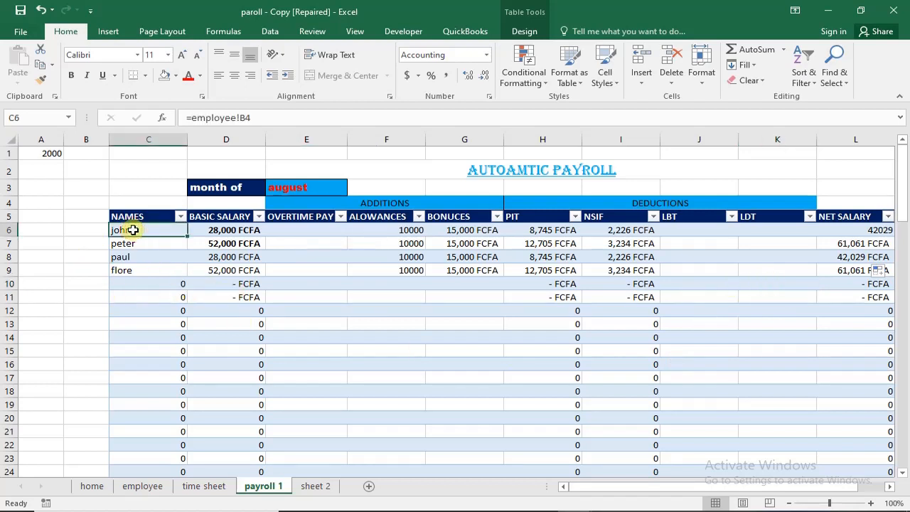
shift+click(623, 311)
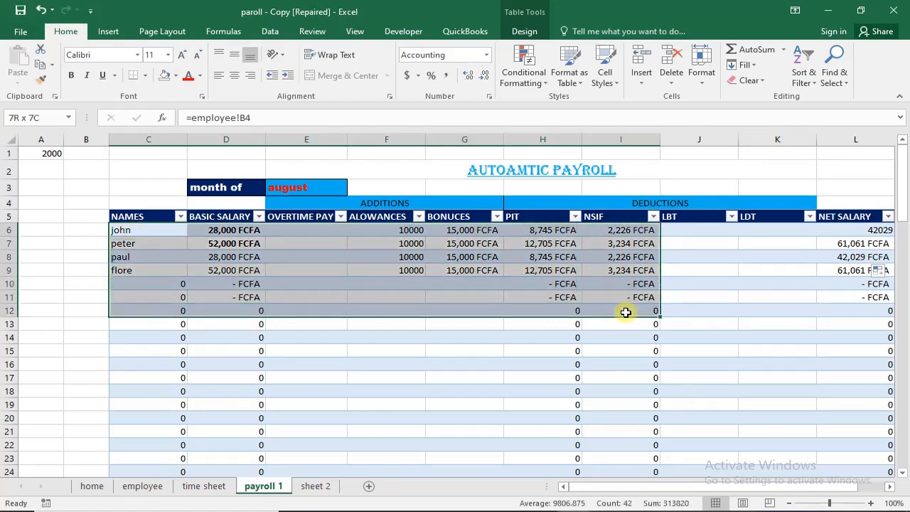
click(121, 215)
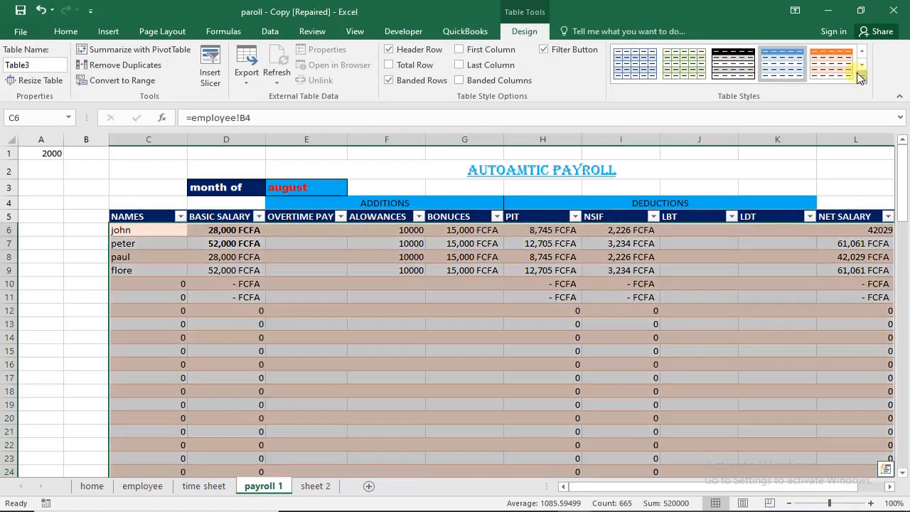
click(862, 77)
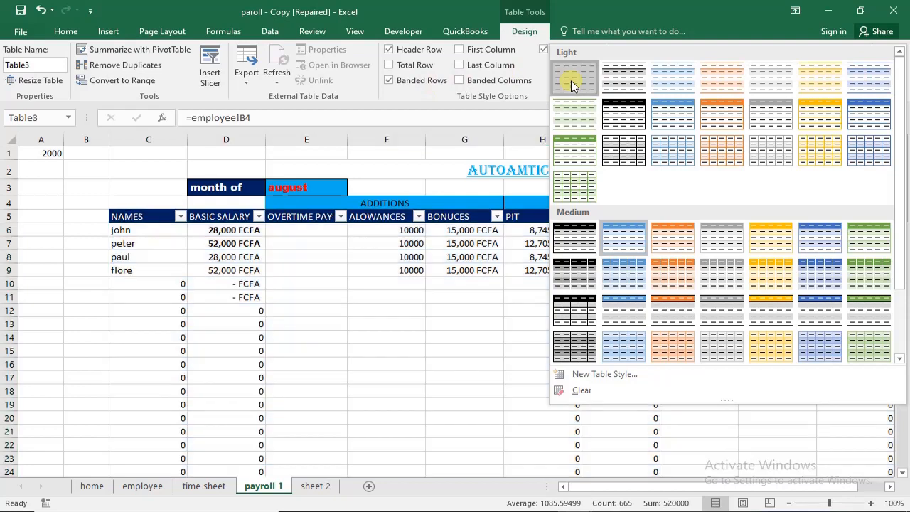
click(571, 80)
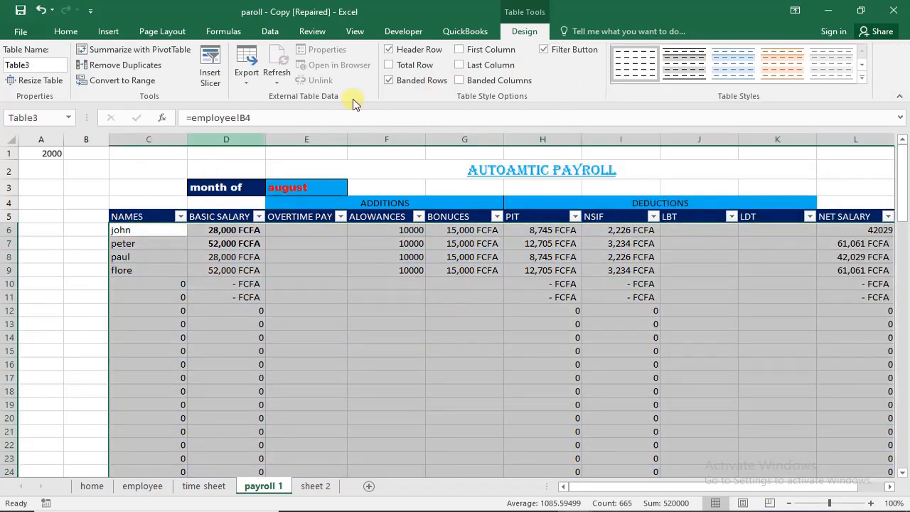
- Hide the gridlines on the payroll 1 sheet
click(354, 31)
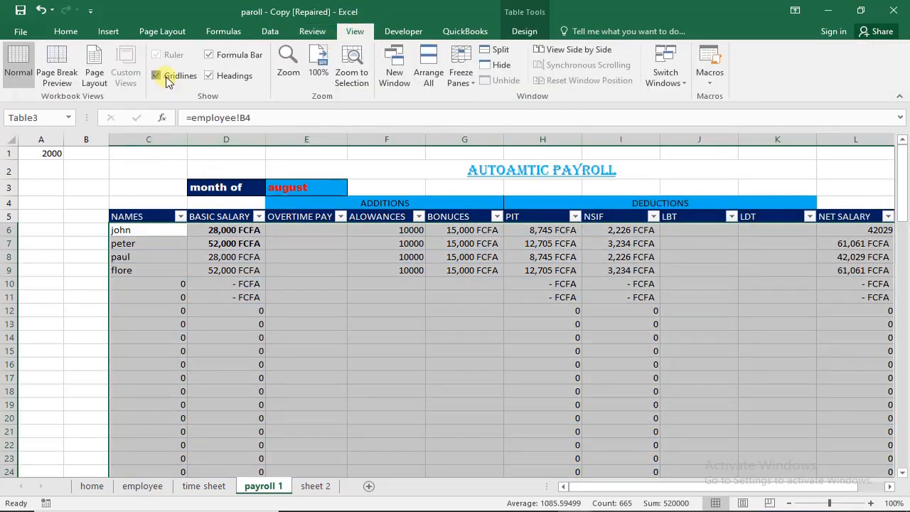
click(157, 75)
click(178, 309)
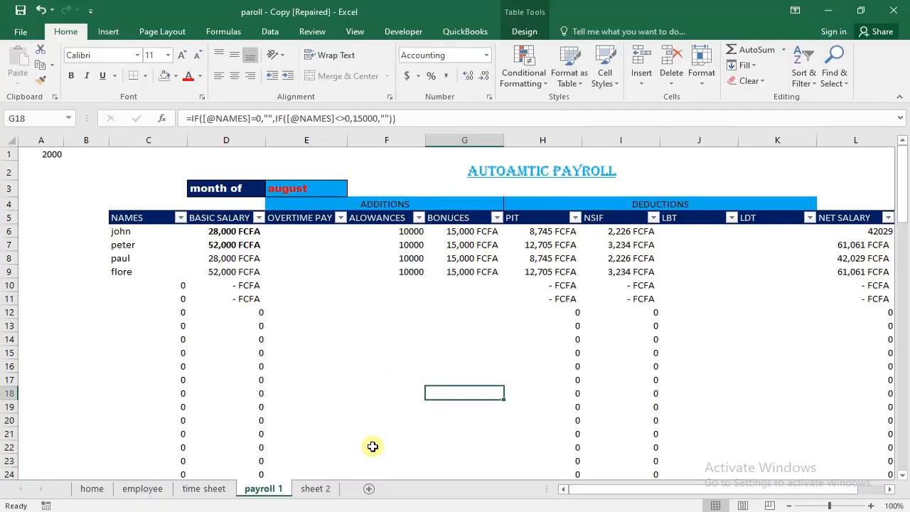
- Rename the sheet 2 worksheet as payslip
click(332, 489)
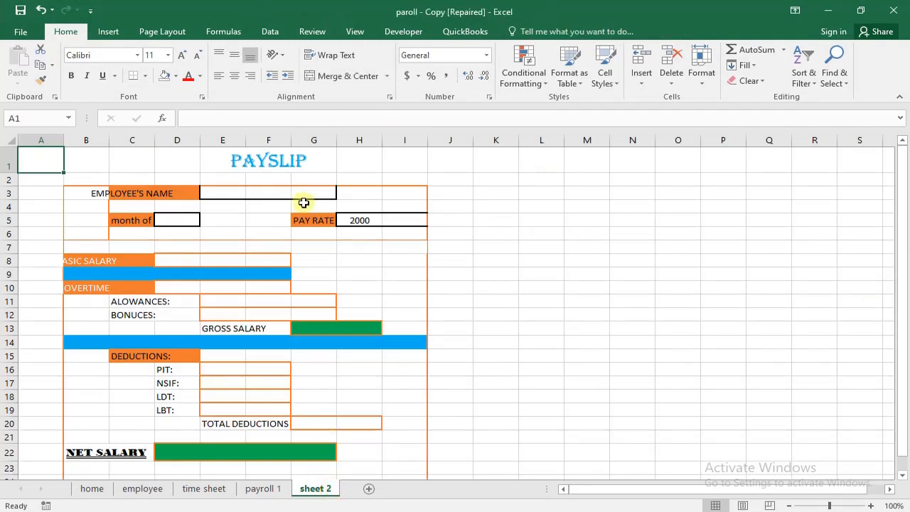
double_click(327, 494)
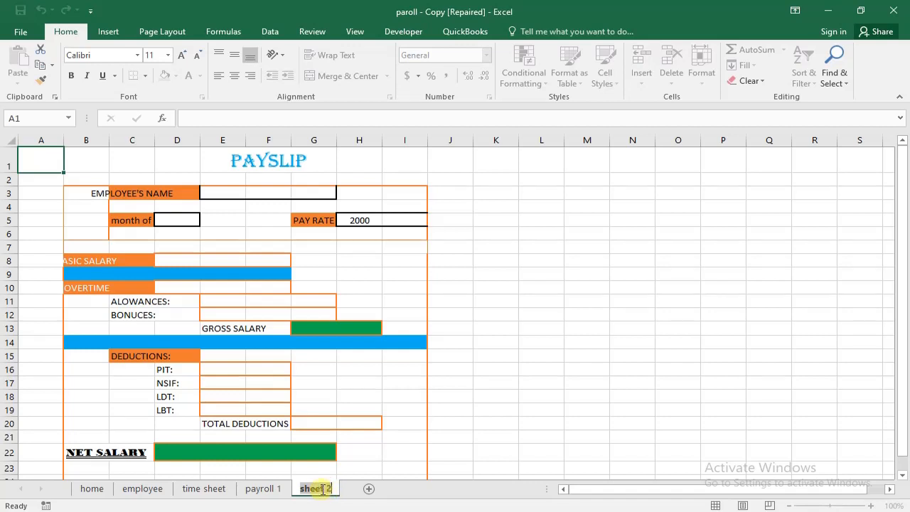
text(payslip)
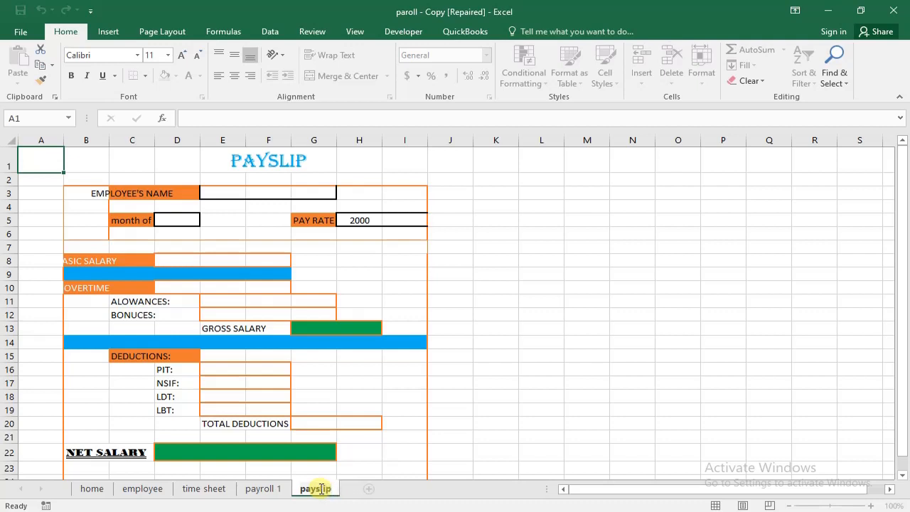
key(Return)
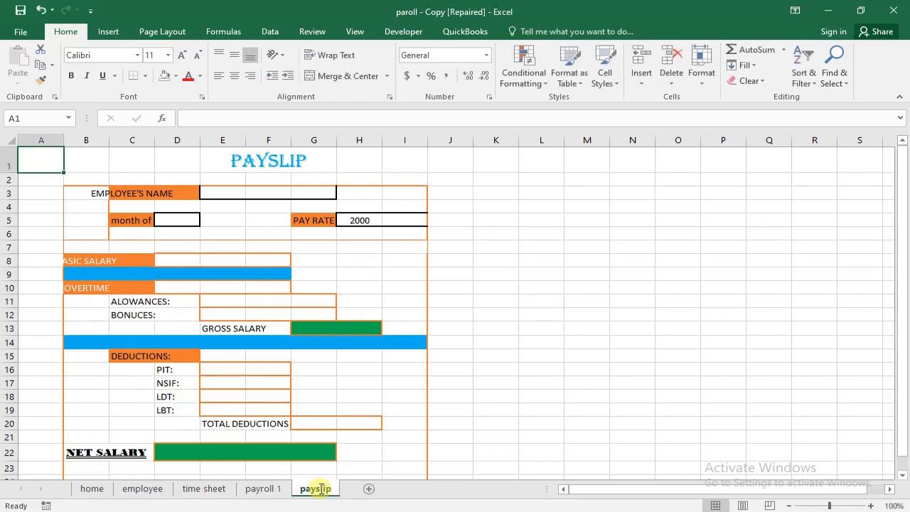
- Hide the gridlines on the payslip sheet
click(95, 192)
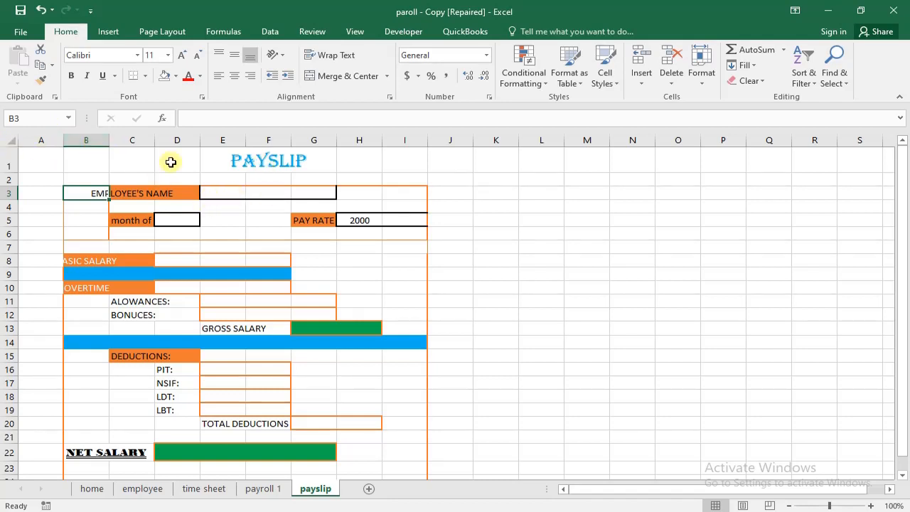
click(354, 32)
click(157, 76)
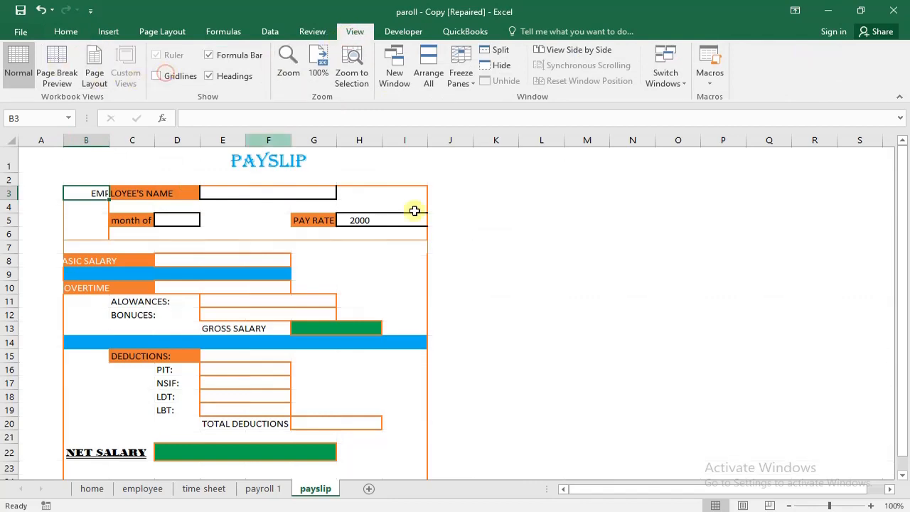
click(600, 299)
- Merge and center cells E3 to G3 beside EMPLOYEE'S NAME on the payslip
click(250, 194)
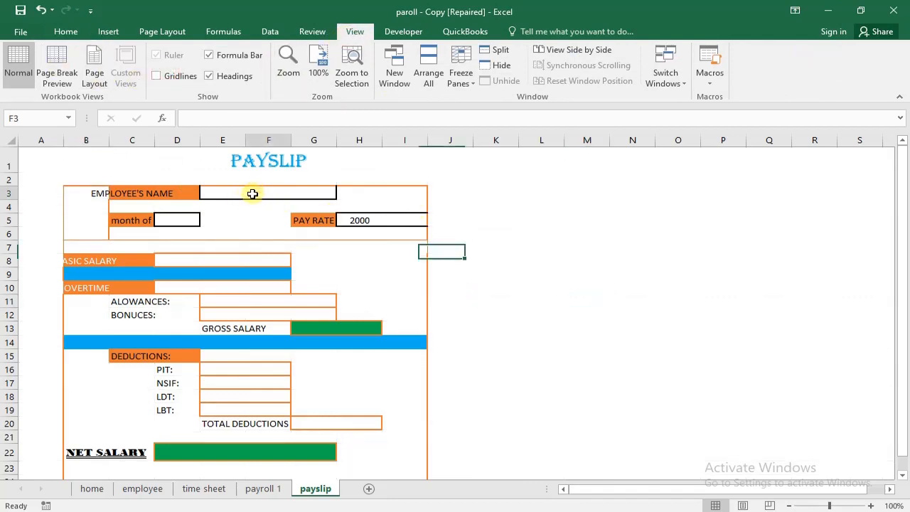
click(234, 193)
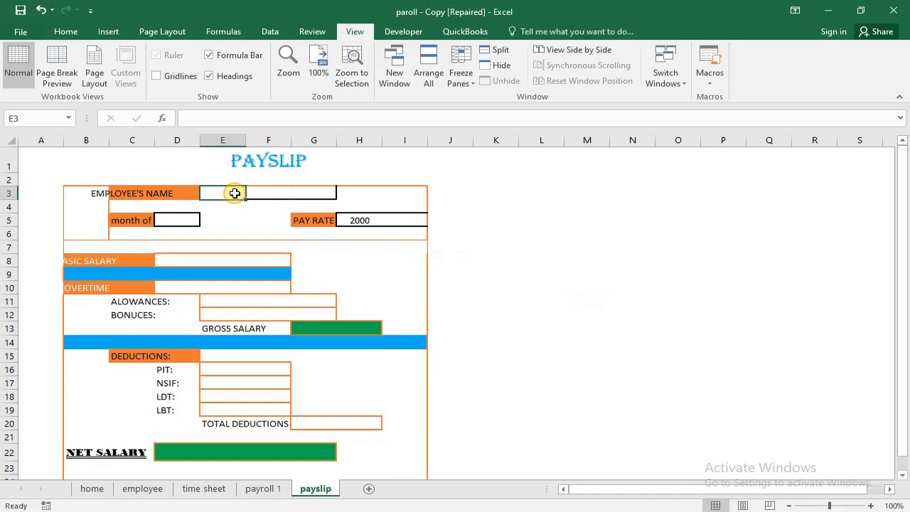
drag(235, 193, 313, 197)
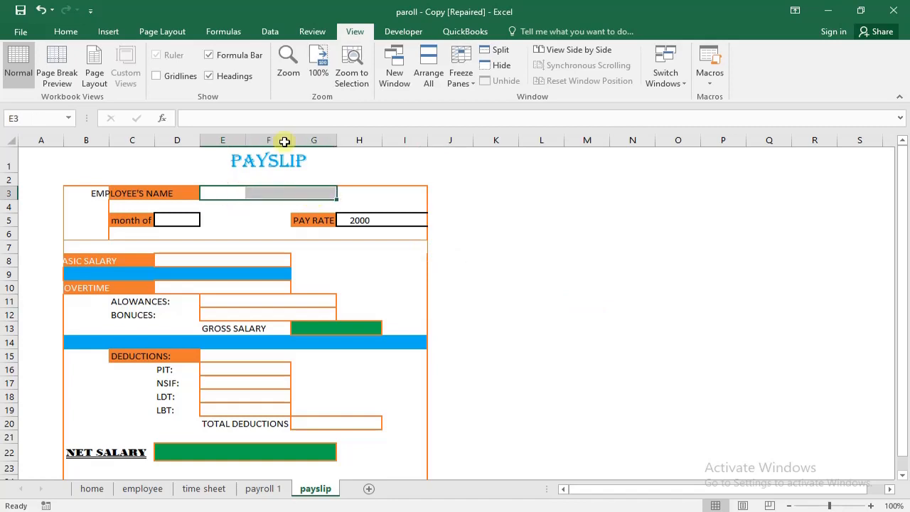
drag(237, 192, 321, 192)
click(67, 31)
click(354, 78)
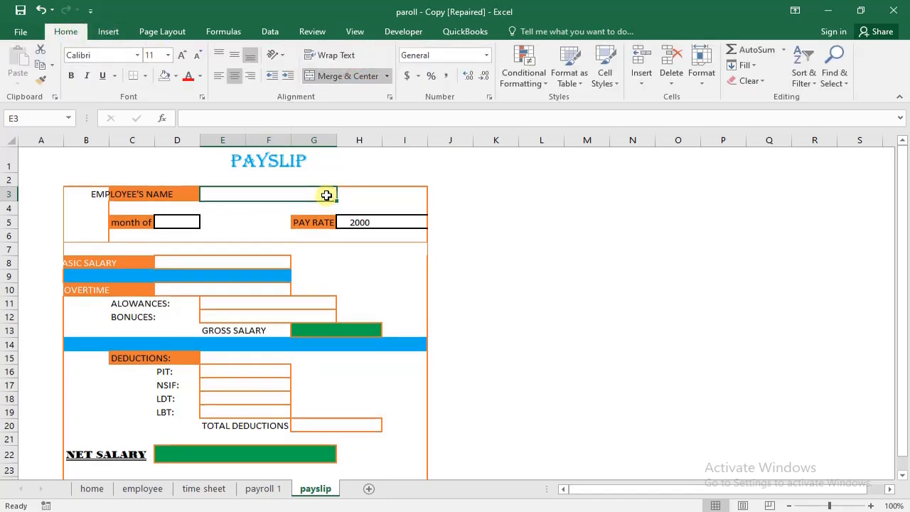
- Add list data validation to the employee's name cell E3, using the named range employee as the source
click(270, 31)
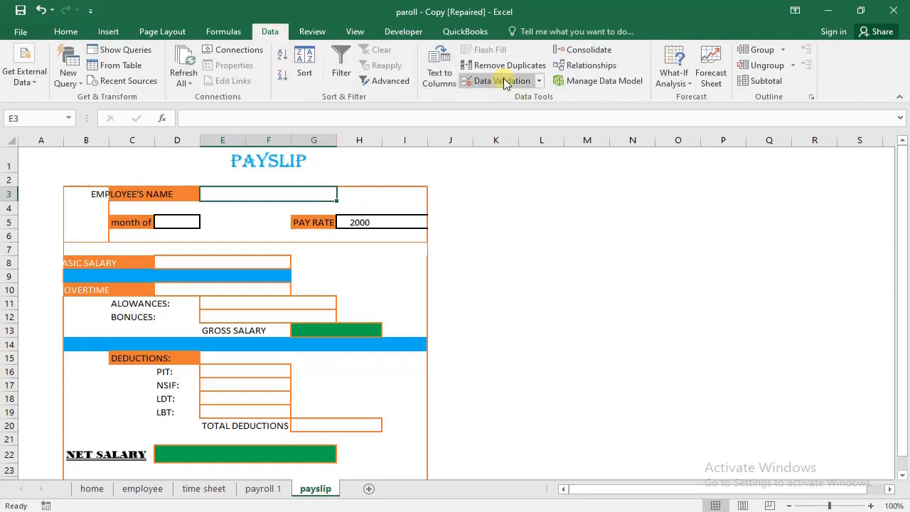
click(497, 80)
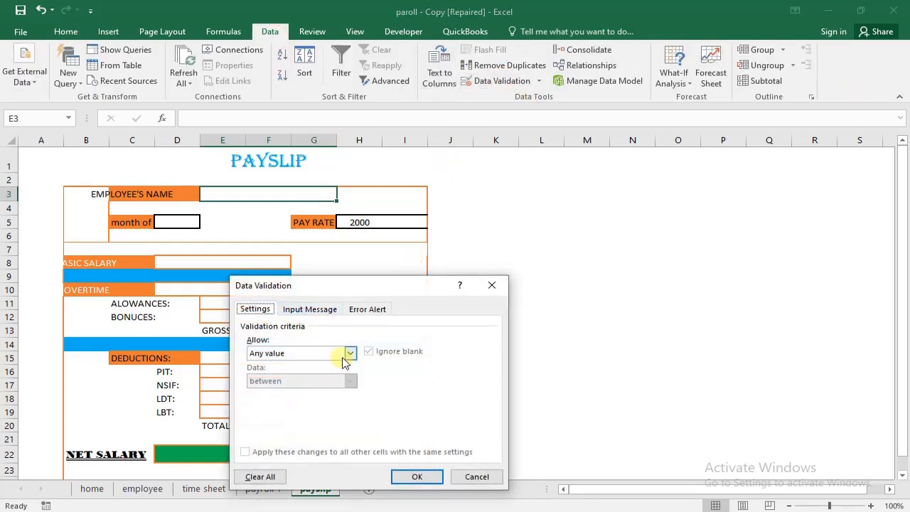
click(349, 353)
click(313, 393)
click(308, 409)
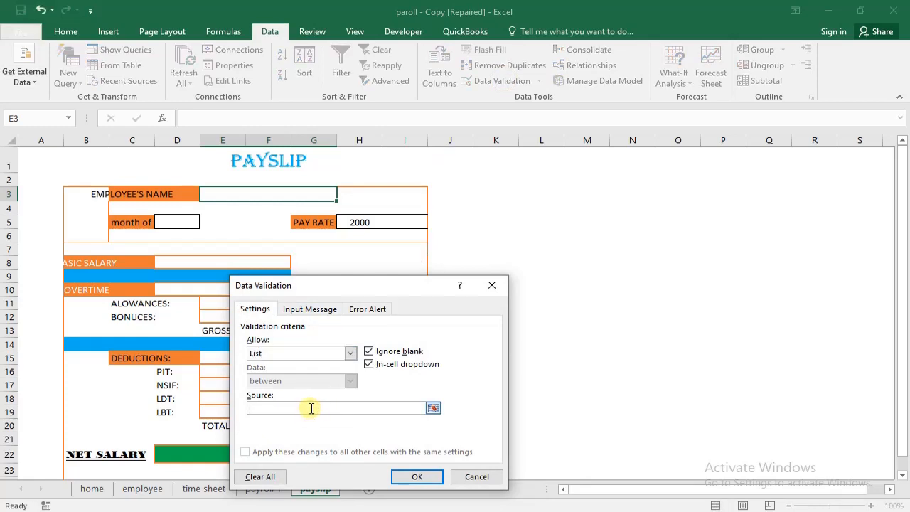
key(F3)
click(326, 356)
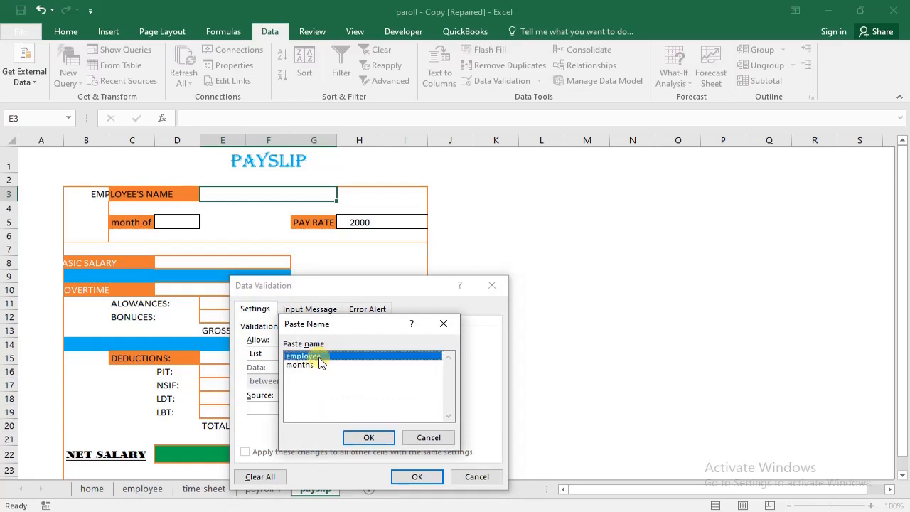
double_click(317, 355)
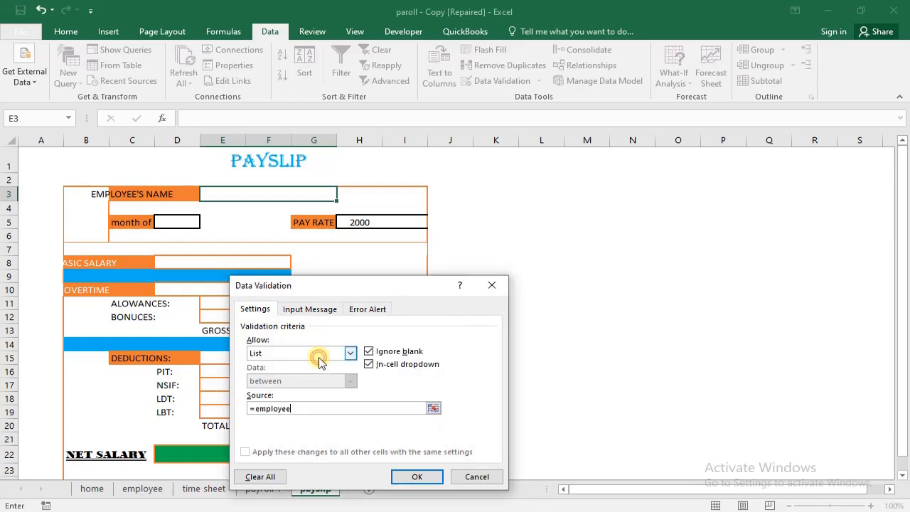
click(417, 476)
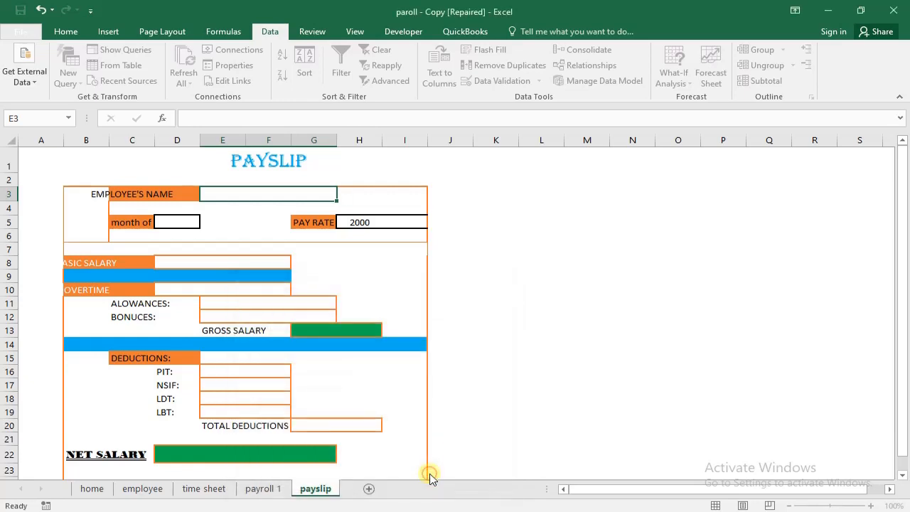
- Set the month in E3 of the payroll 1 sheet to july
click(178, 223)
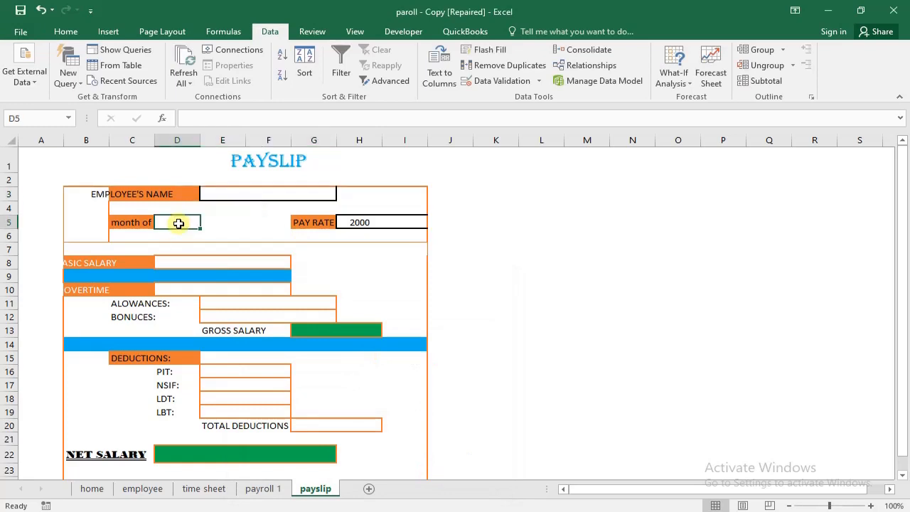
click(268, 493)
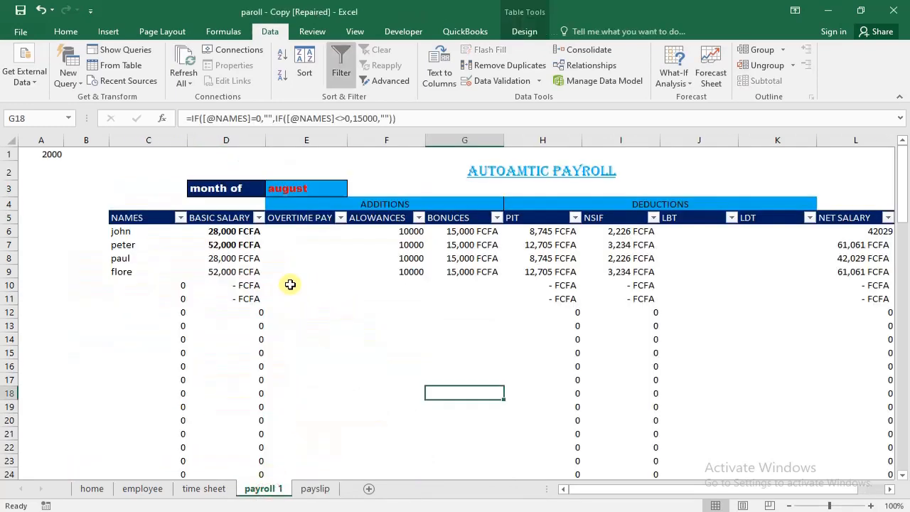
click(324, 186)
click(352, 189)
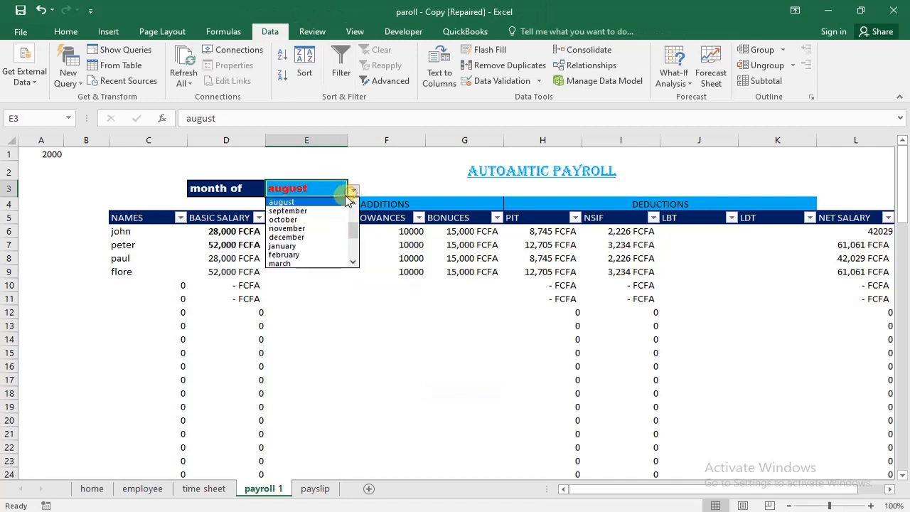
click(352, 202)
click(330, 202)
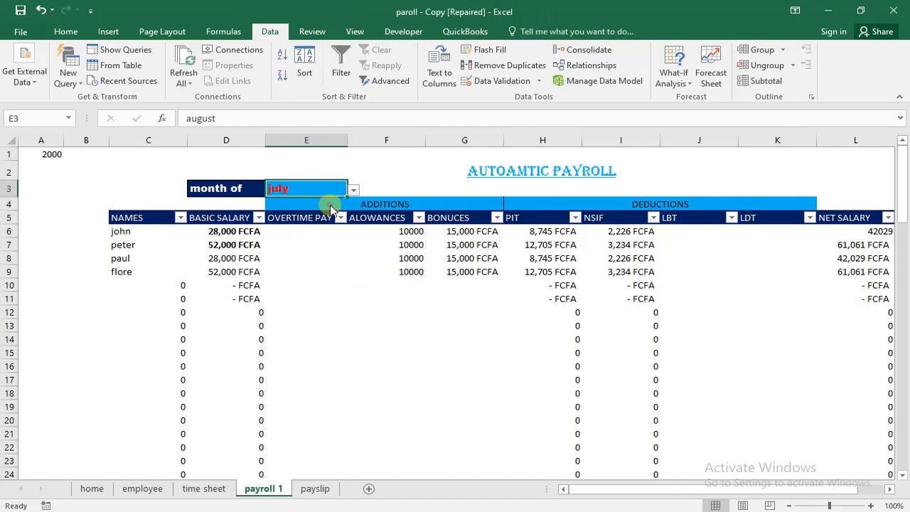
- Link the payslip's month cell D5 to the month in E3 of payroll 1 with ='payroll 1'!E3
click(315, 489)
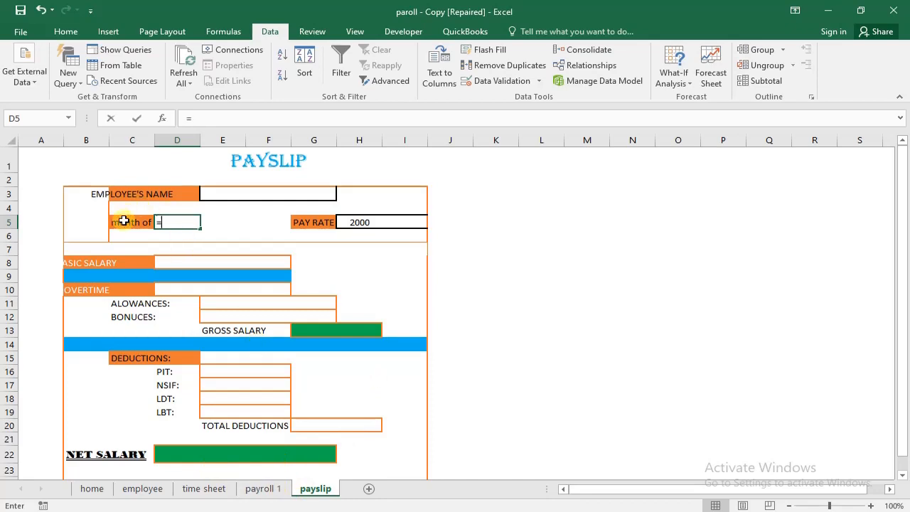
click(274, 490)
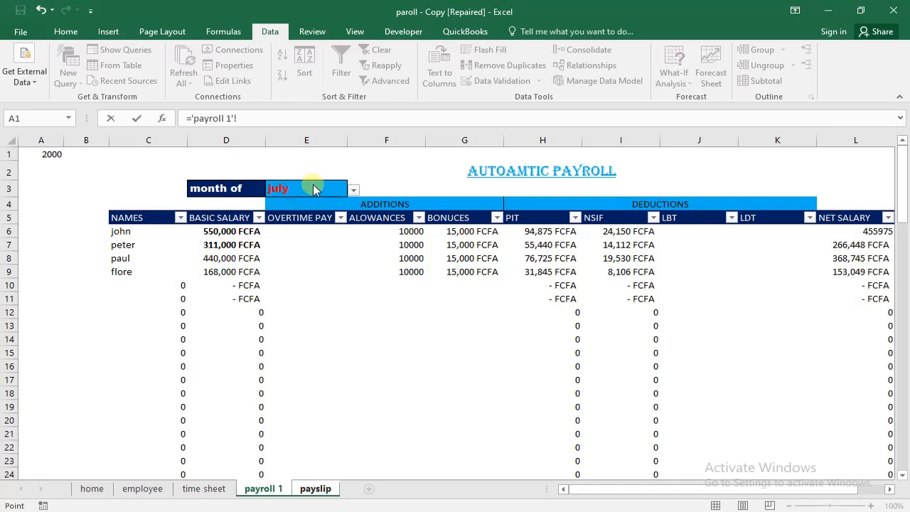
click(315, 489)
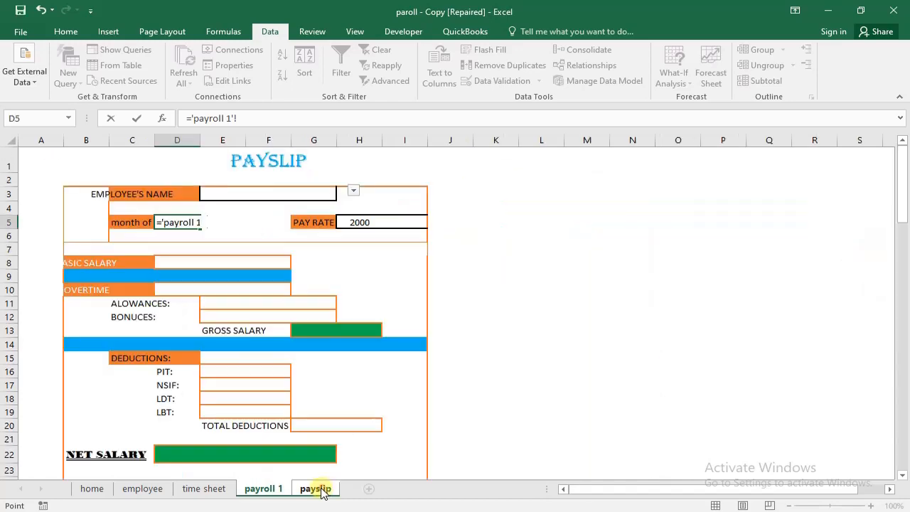
click(262, 489)
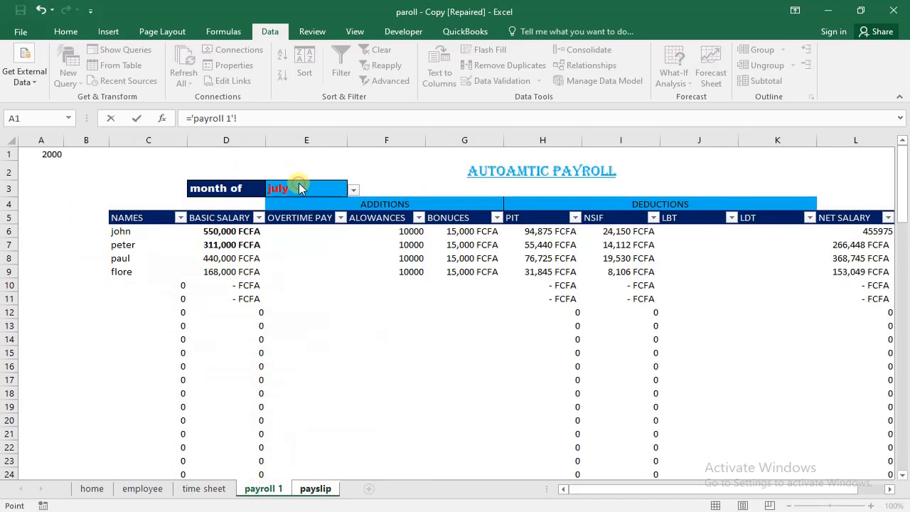
click(304, 218)
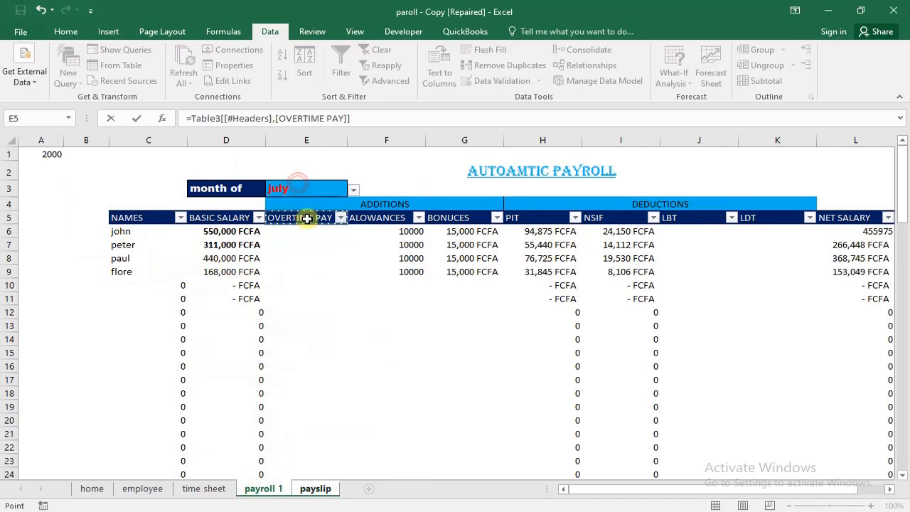
click(315, 194)
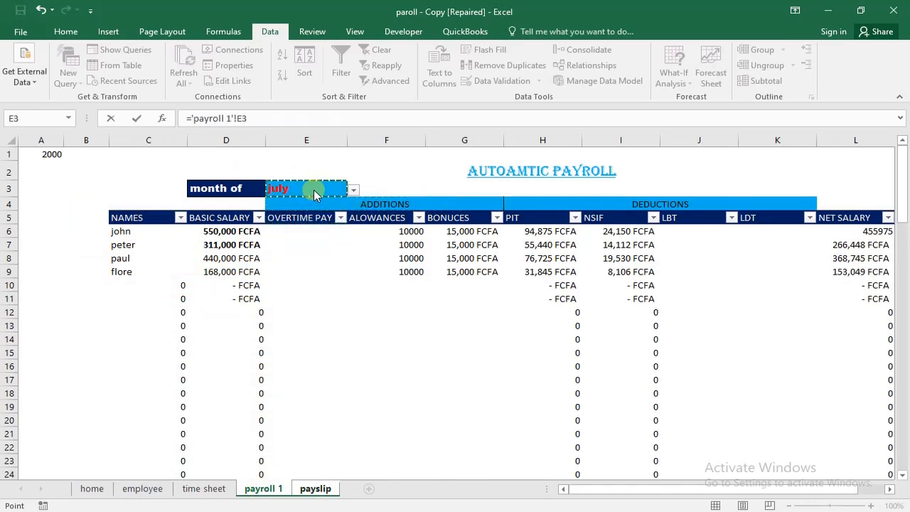
key(Return)
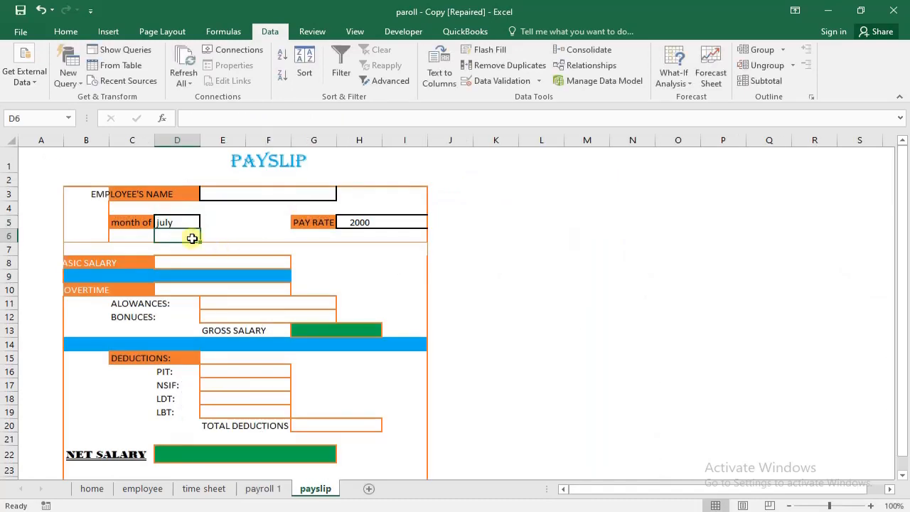
- Set the month in E3 of the payroll 1 sheet to august and check the linked month on the payslip
click(269, 489)
click(351, 186)
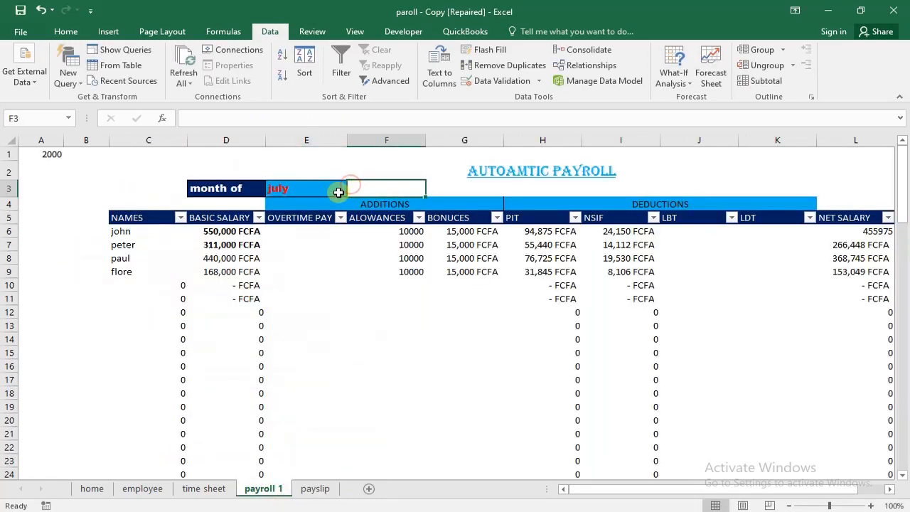
click(324, 190)
click(353, 190)
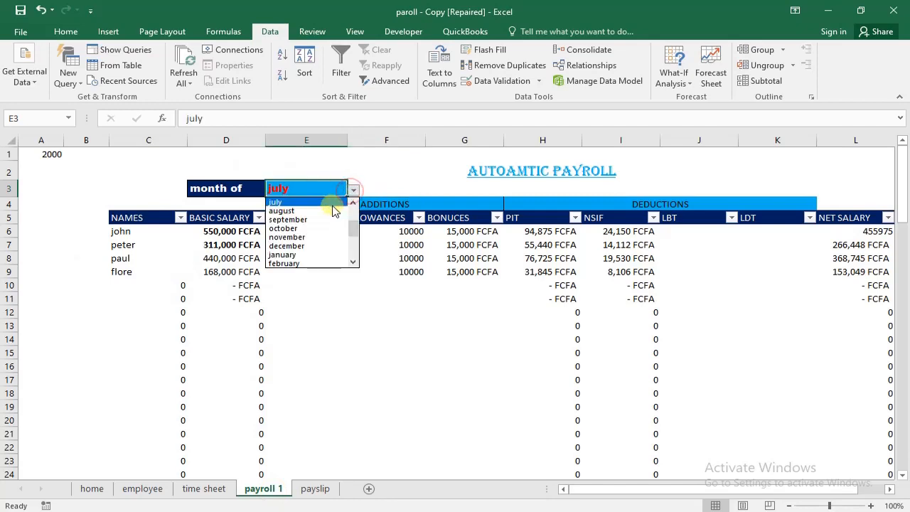
click(333, 211)
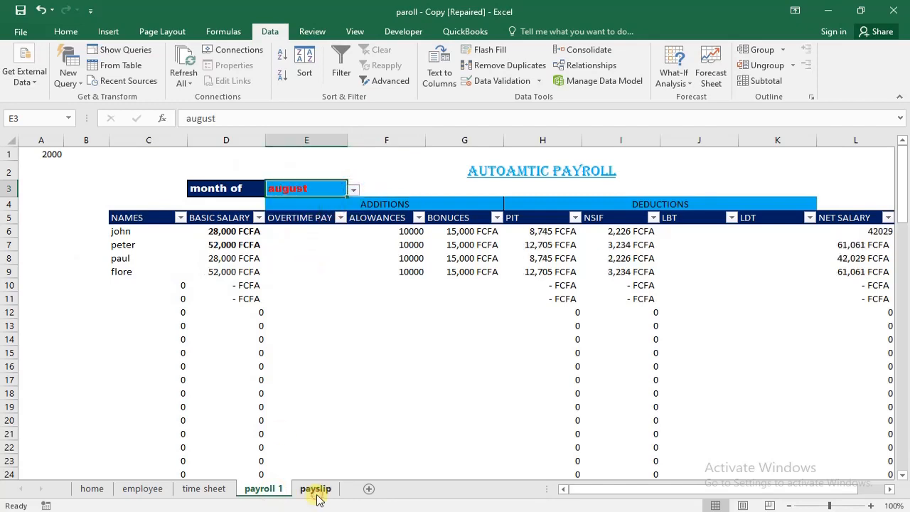
click(315, 489)
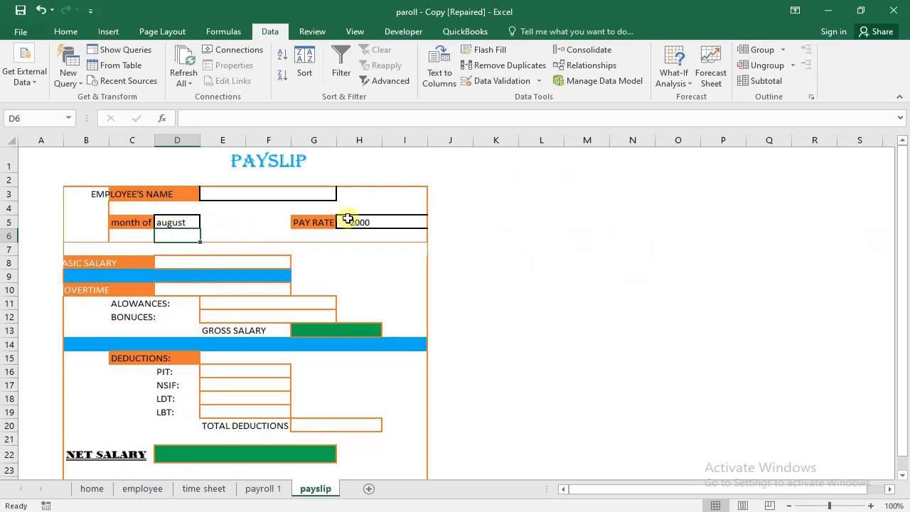
click(371, 224)
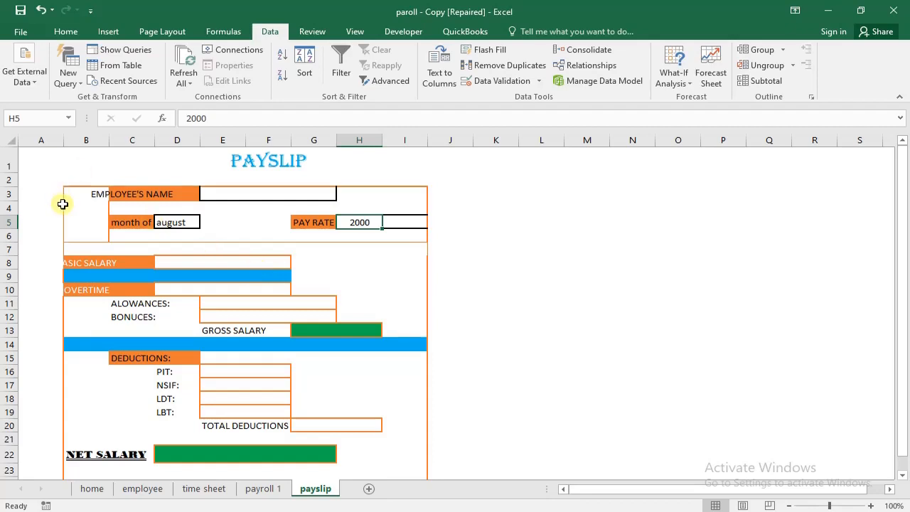
click(84, 258)
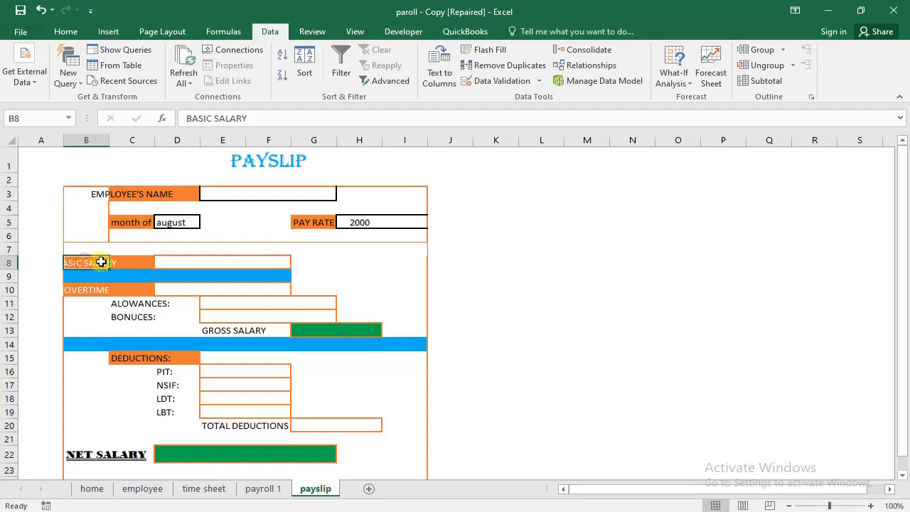
click(274, 262)
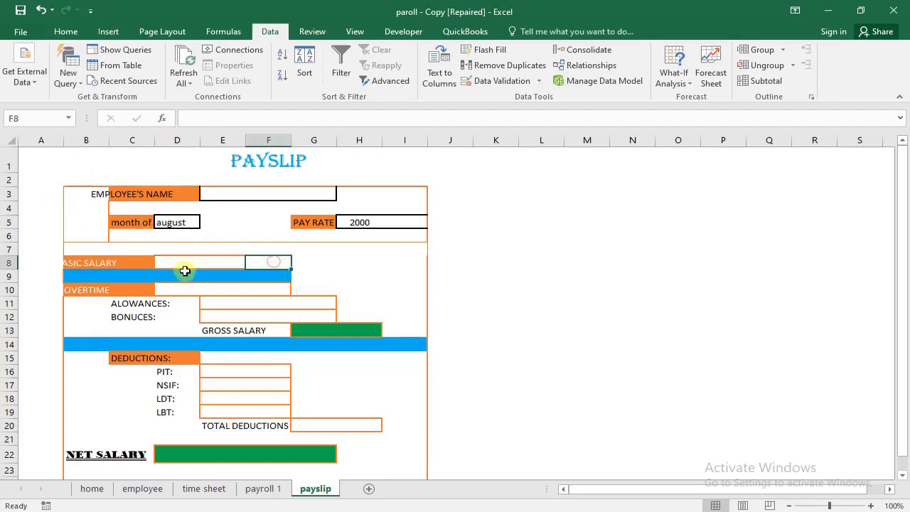
click(98, 263)
double_click(90, 263)
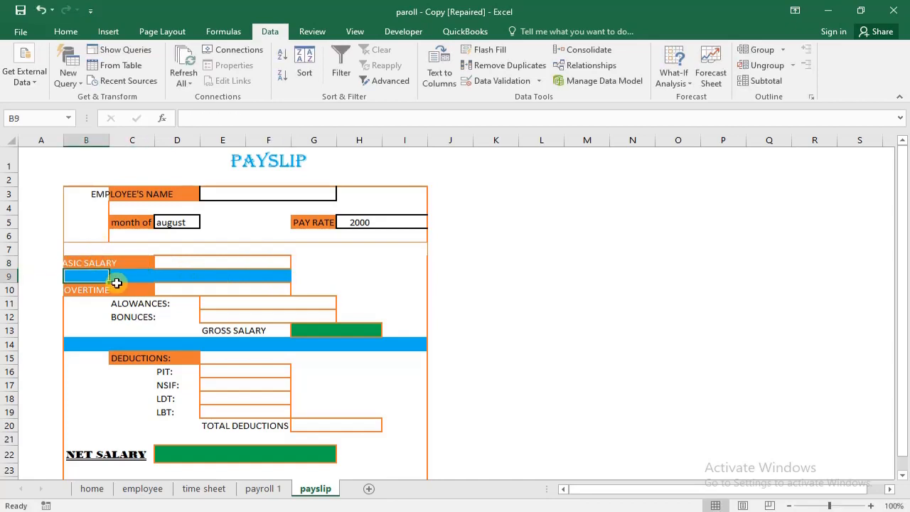
- Merge and center cells D8 to F8 beside BASIC SALARY and D10 to F10 beside OVERTIME on the payslip
click(171, 263)
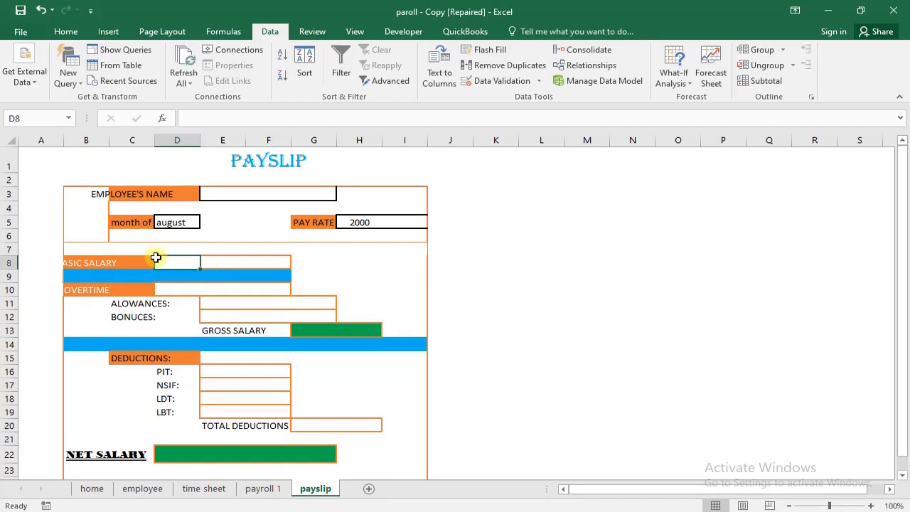
click(236, 263)
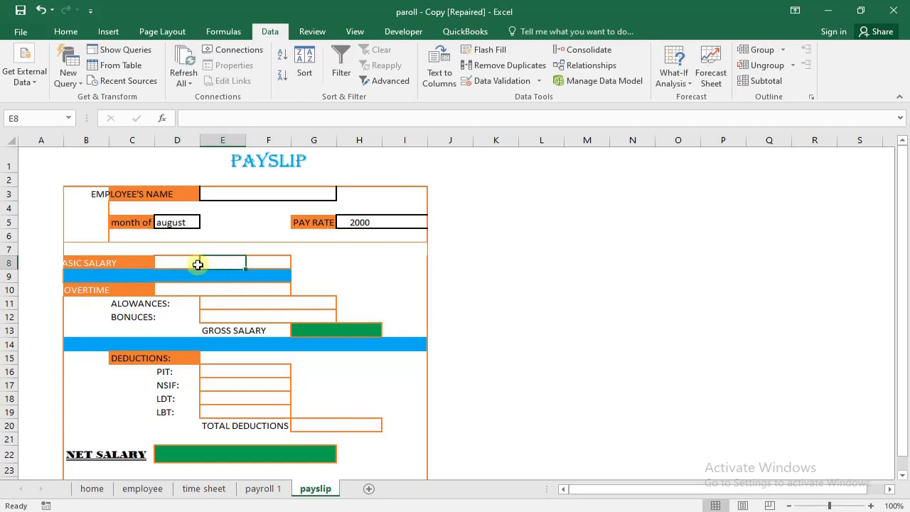
drag(177, 261, 286, 260)
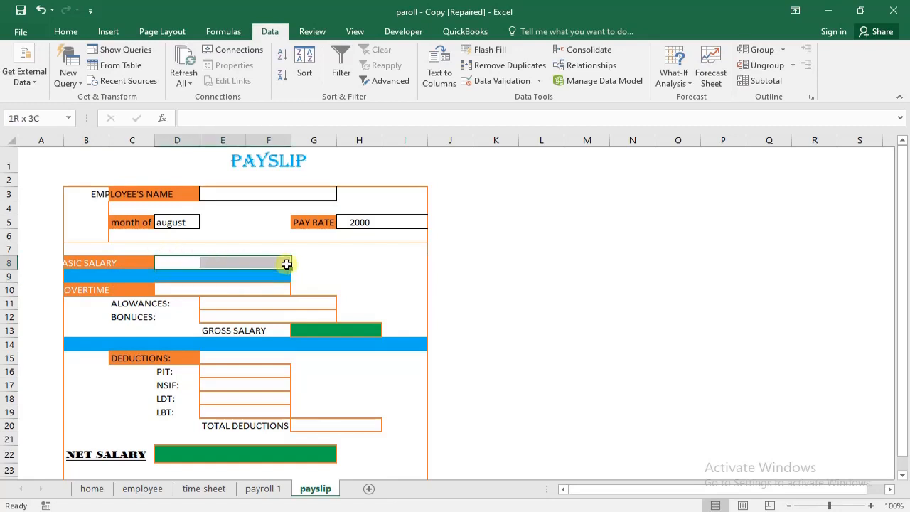
click(66, 31)
click(340, 75)
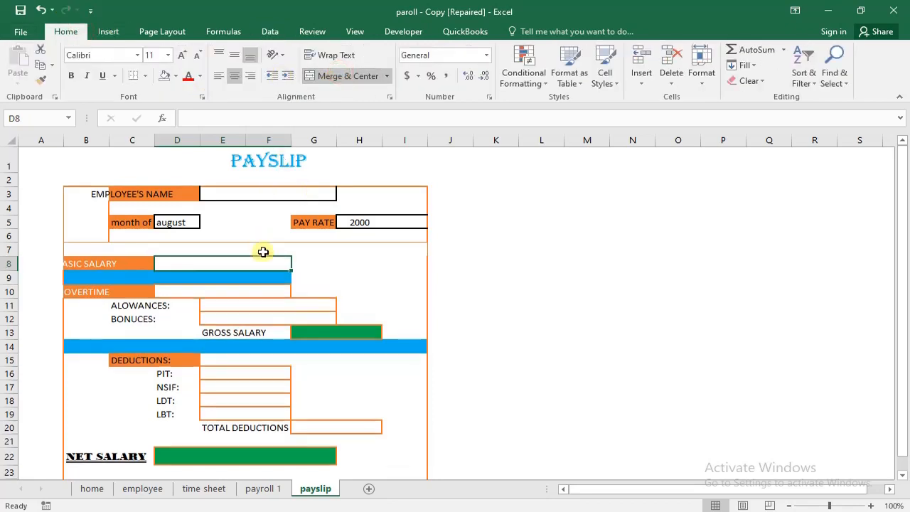
click(249, 280)
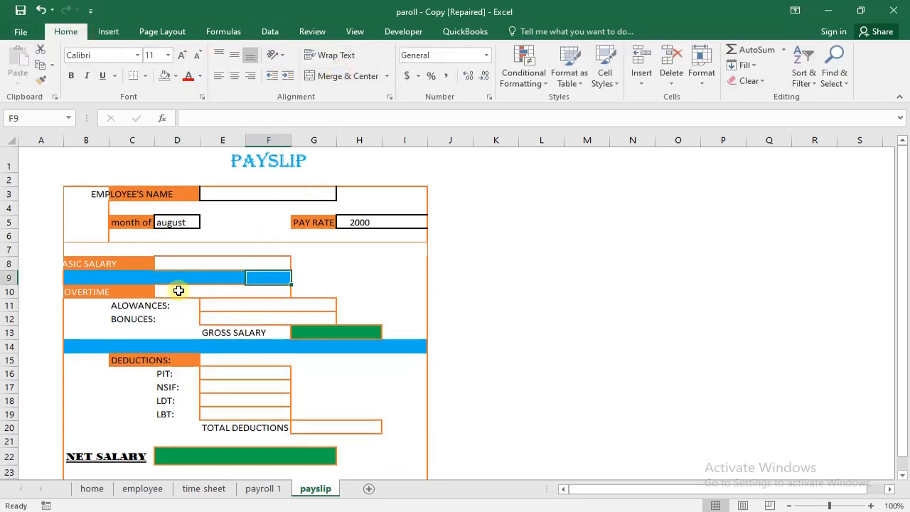
drag(178, 290, 264, 290)
click(338, 76)
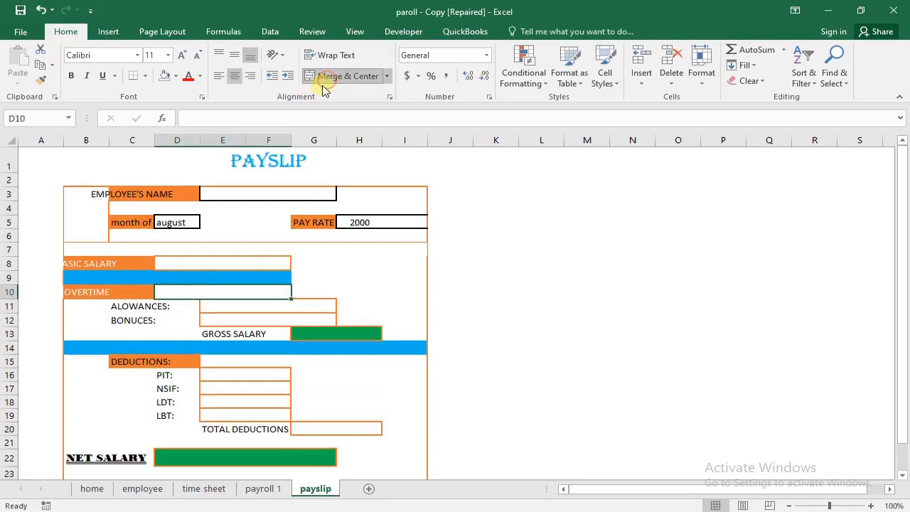
- Reduce the heights of rows 9 and 14 so the blue bands become thin separator lines
drag(65, 278, 267, 278)
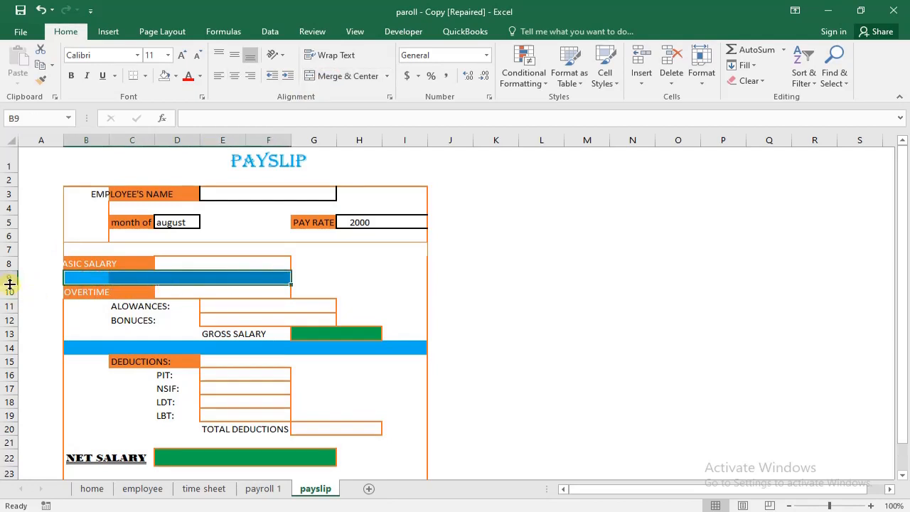
drag(10, 285, 10, 274)
click(169, 296)
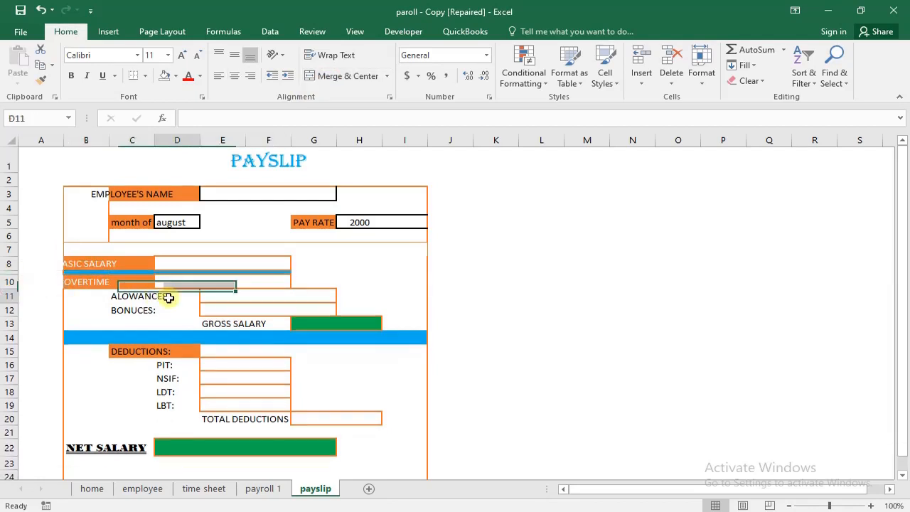
click(153, 341)
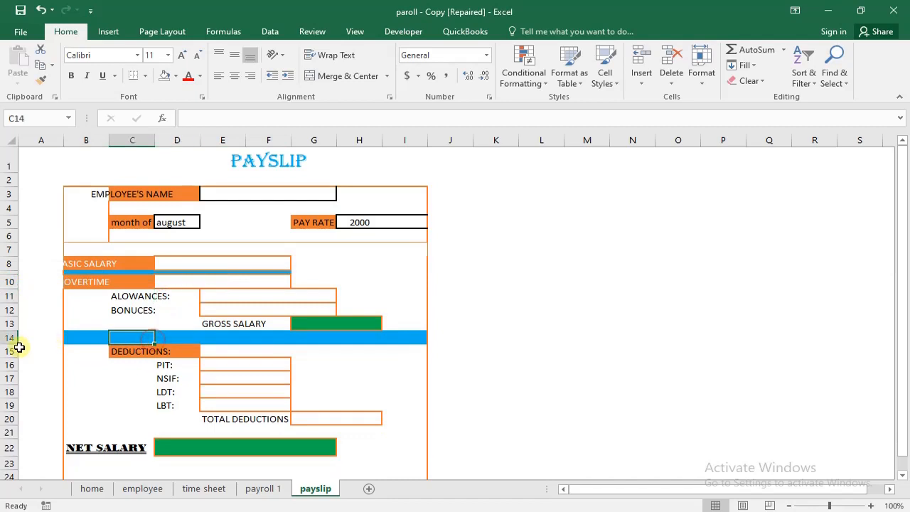
drag(16, 345, 12, 333)
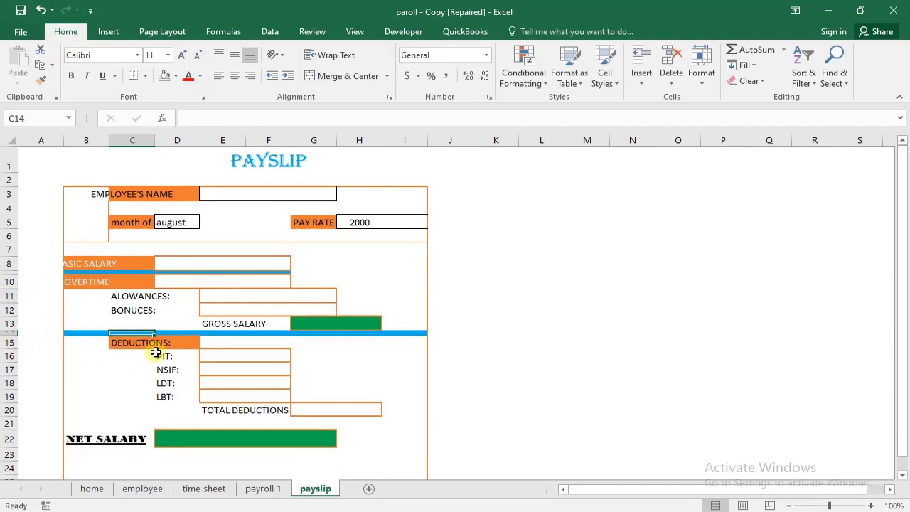
click(315, 368)
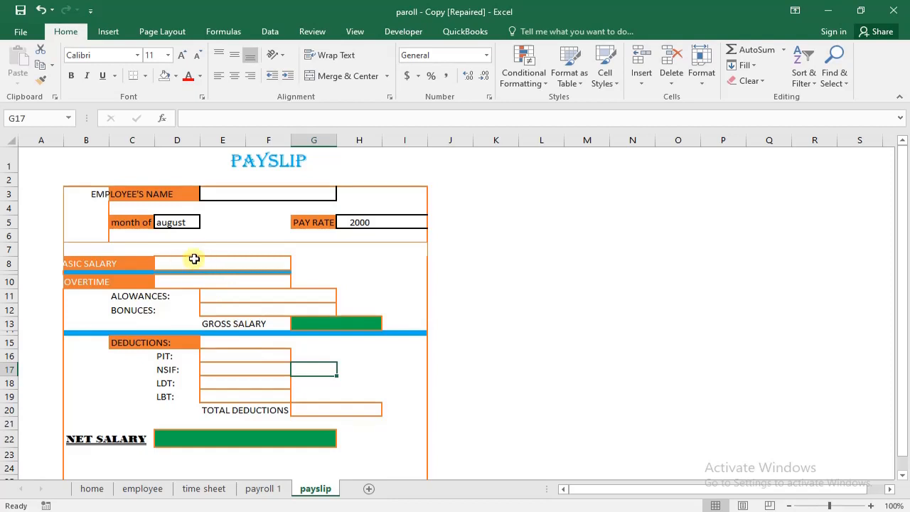
- Choose the first employee from the drop-down list in the payslip's employee name cell E3
click(294, 193)
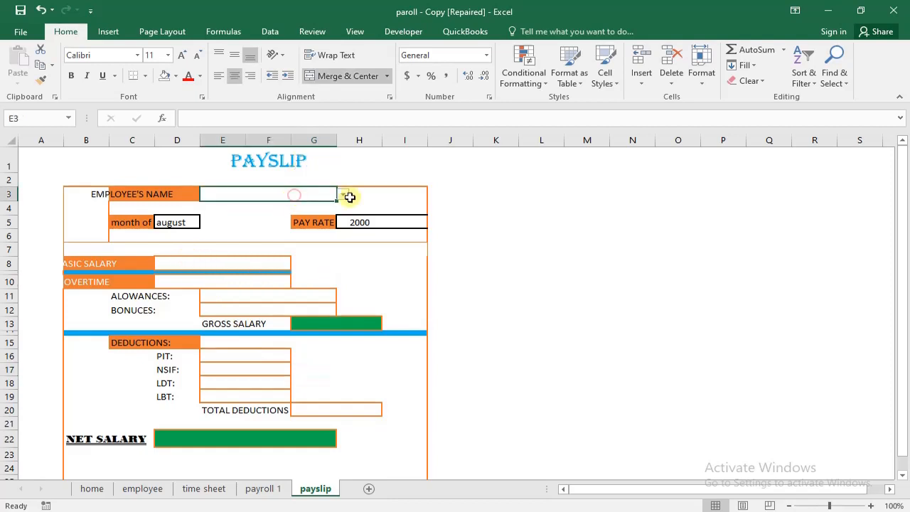
click(342, 197)
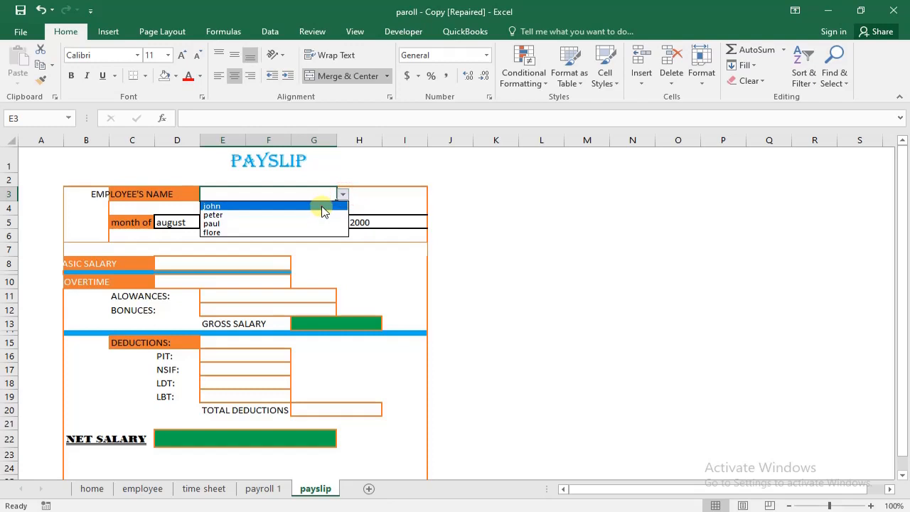
click(322, 207)
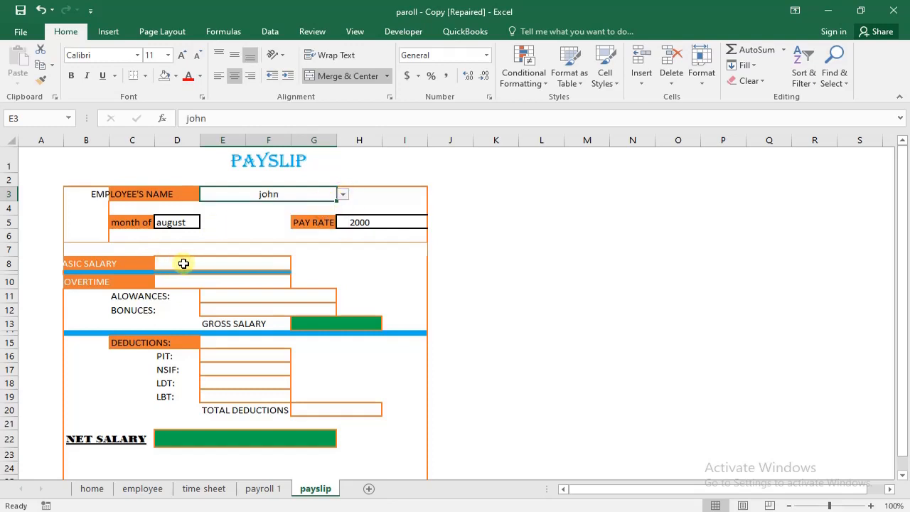
- Start a VLOOKUP formula in the basic salary cell D8 with the employee name cell E3 as the lookup value
click(184, 264)
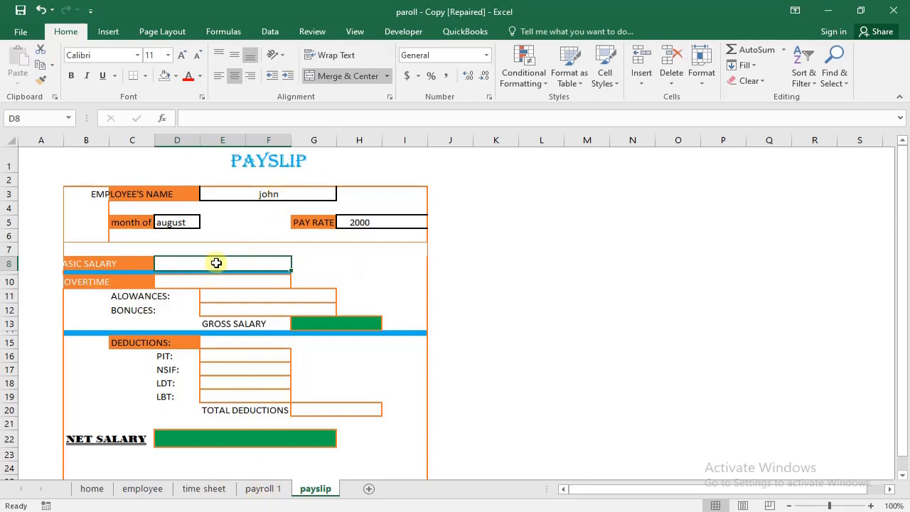
text(=)
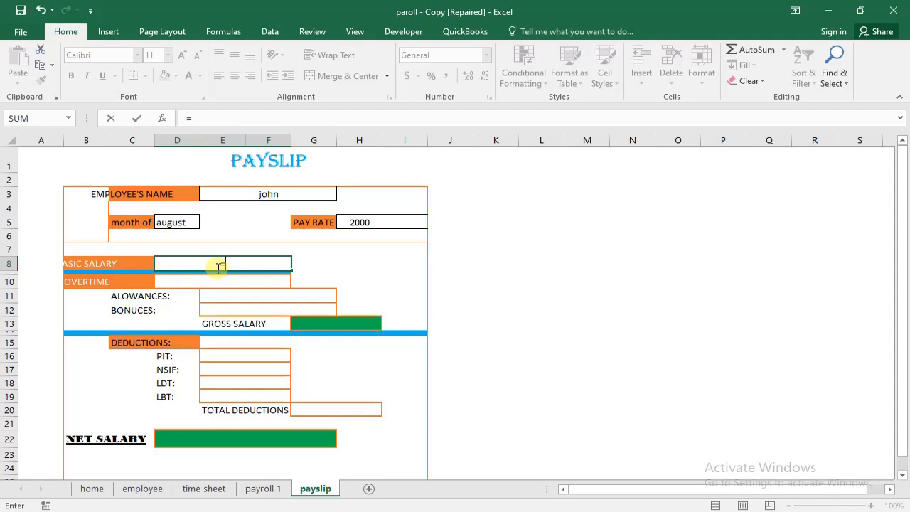
text(vllo)
key(BackSpace)
key(BackSpace)
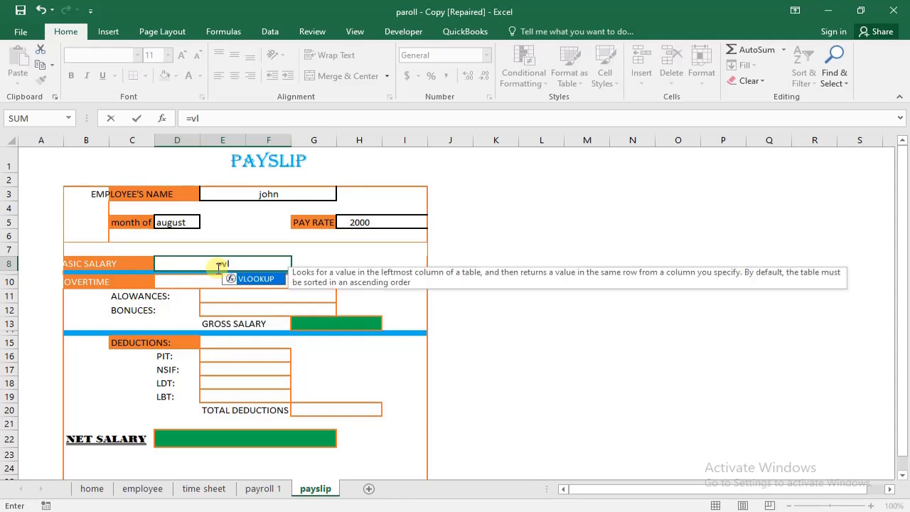
key(Tab)
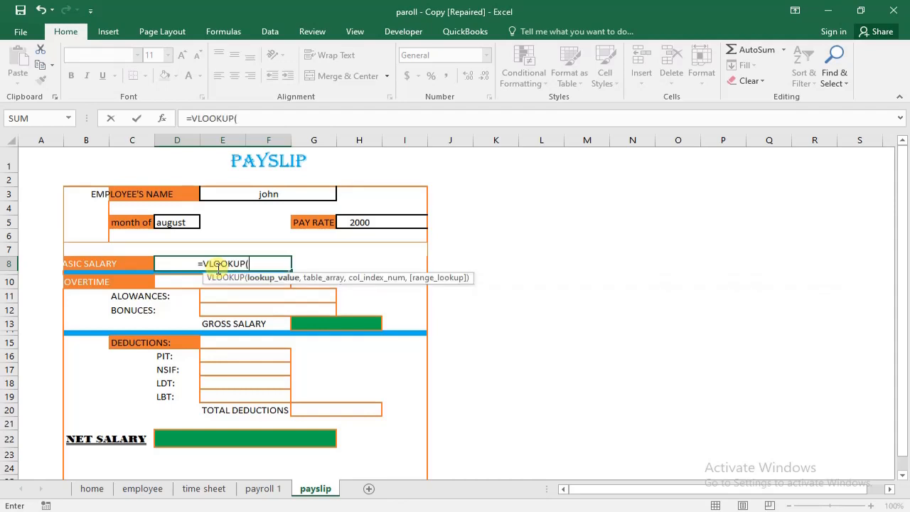
click(271, 196)
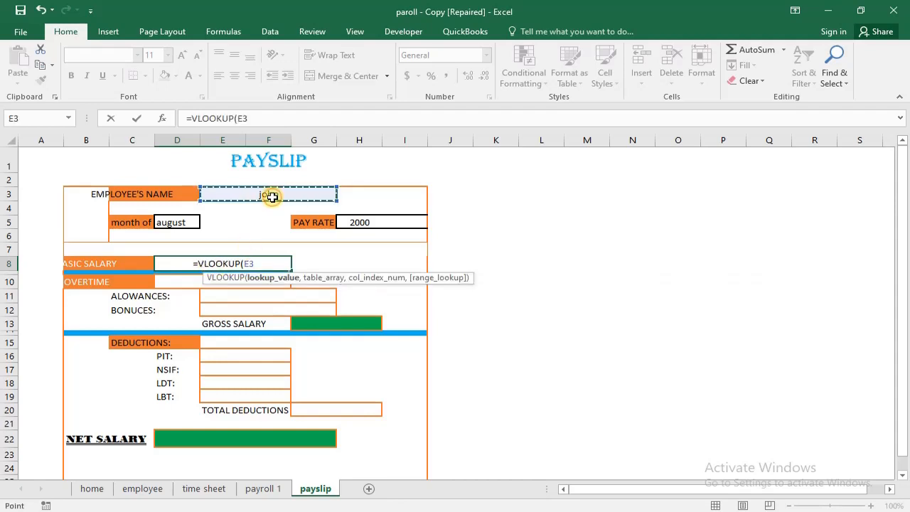
text(,)
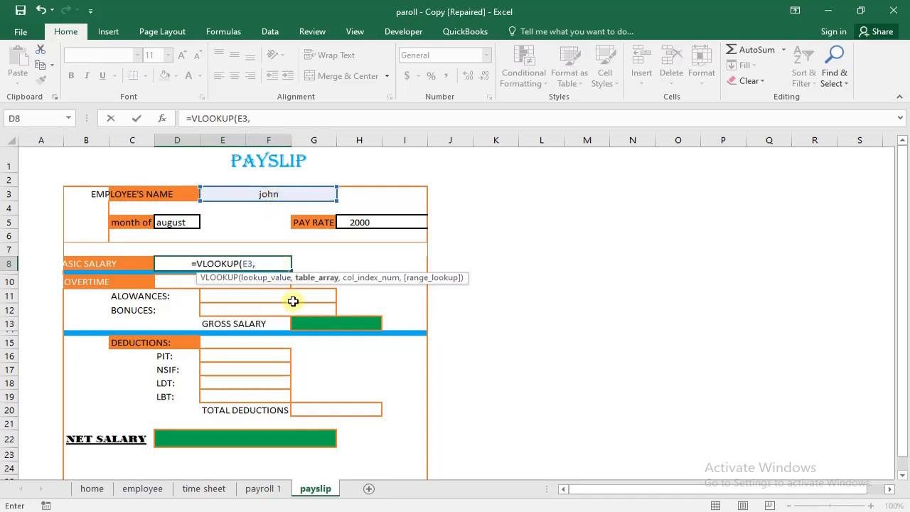
- Set the basic salary VLOOKUP's table array to C6:L100 on the payroll 1 sheet
click(283, 489)
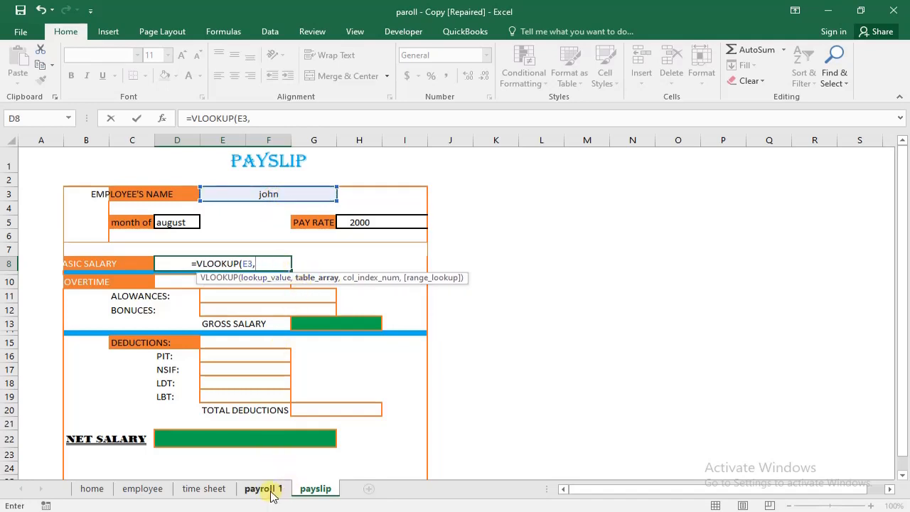
click(270, 490)
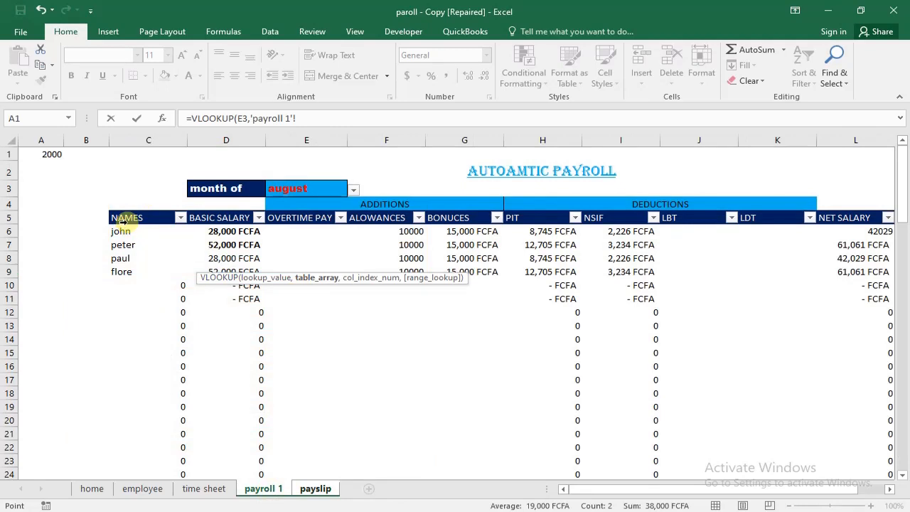
click(108, 209)
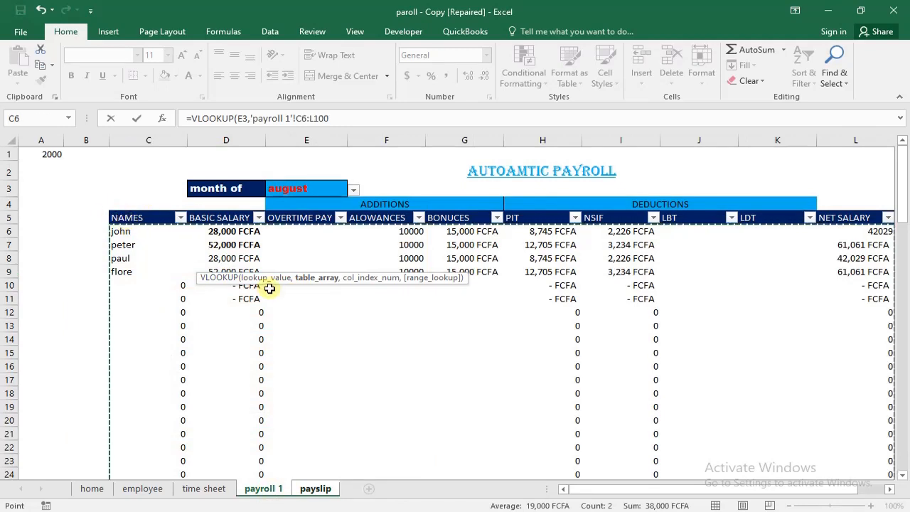
- Complete the basic salary VLOOKUP with column index 2 and exact match 0, and enter the formula
text(,2)
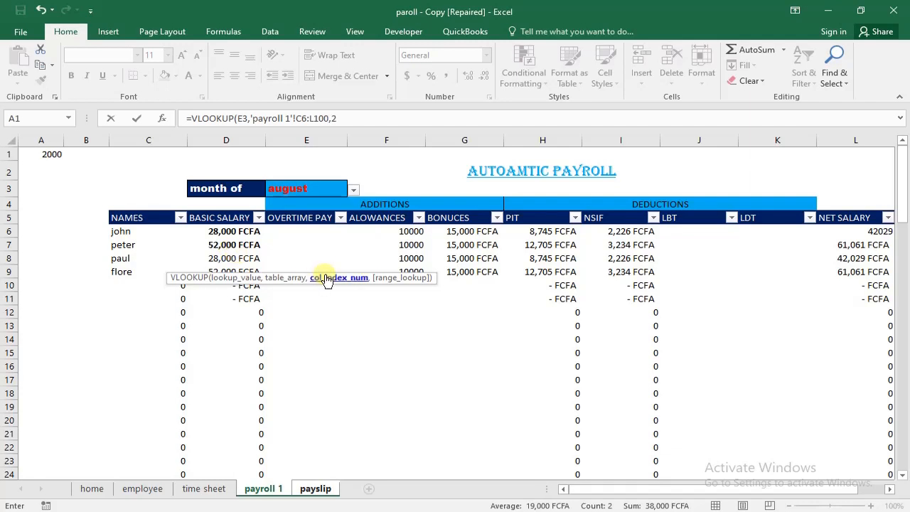
text(,)
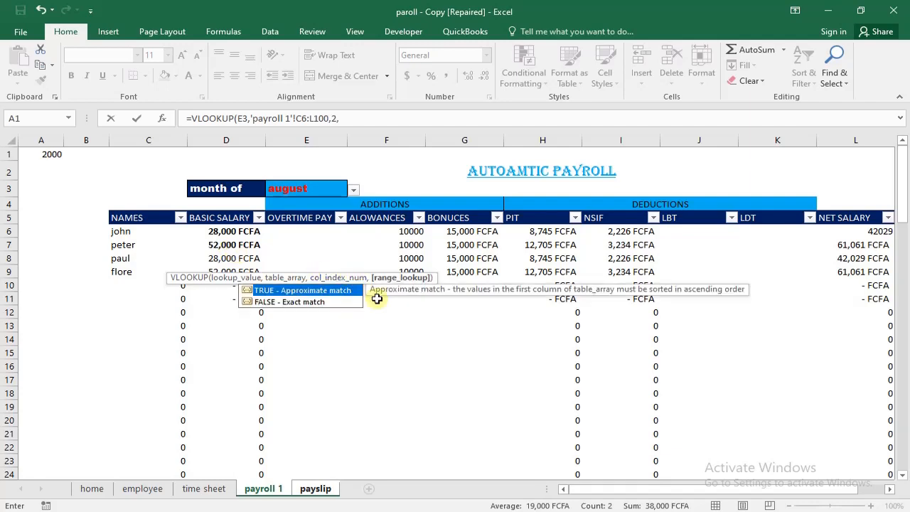
text(0)
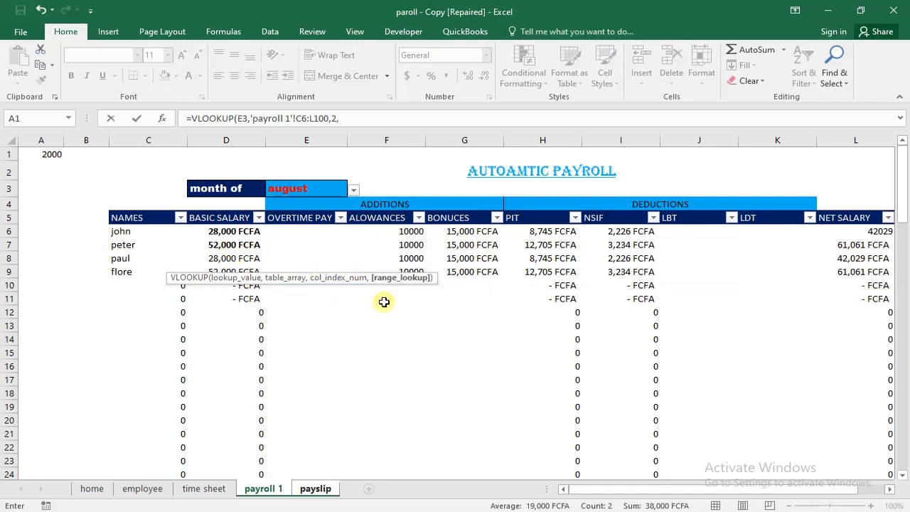
click(361, 120)
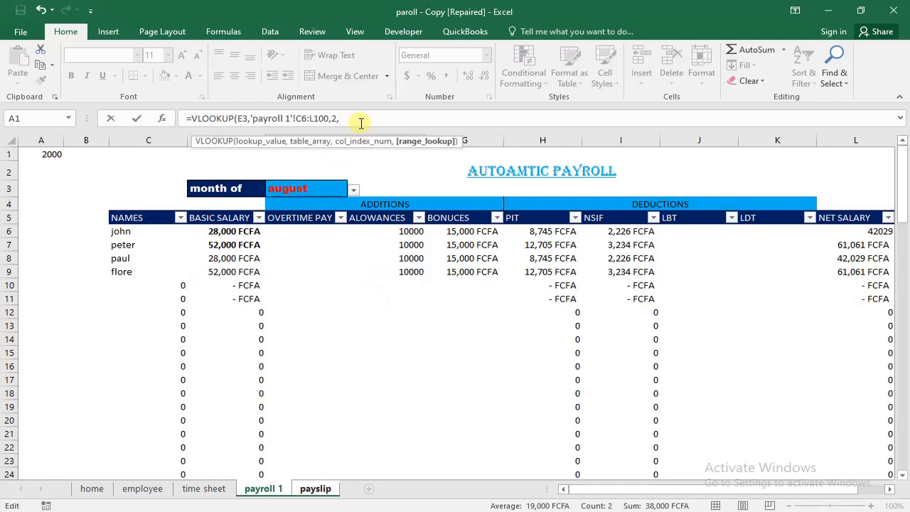
text(0)
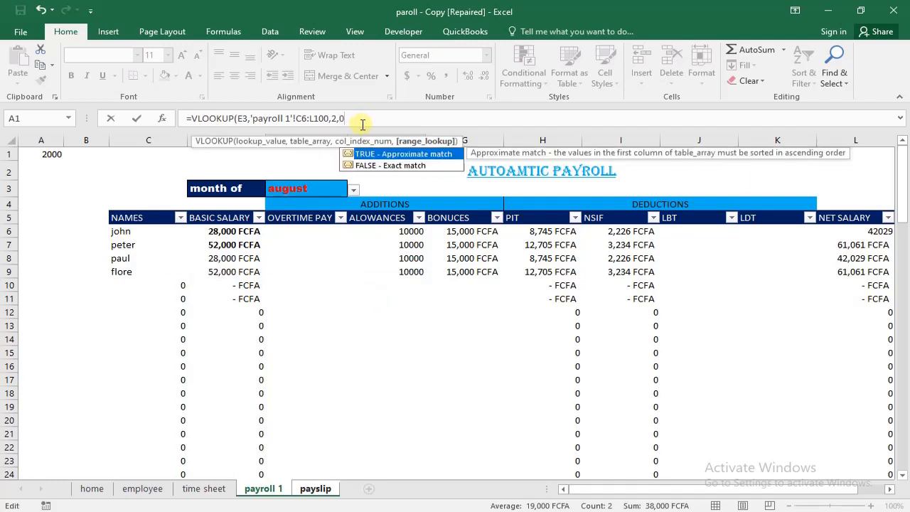
text(')
key(BackSpace)
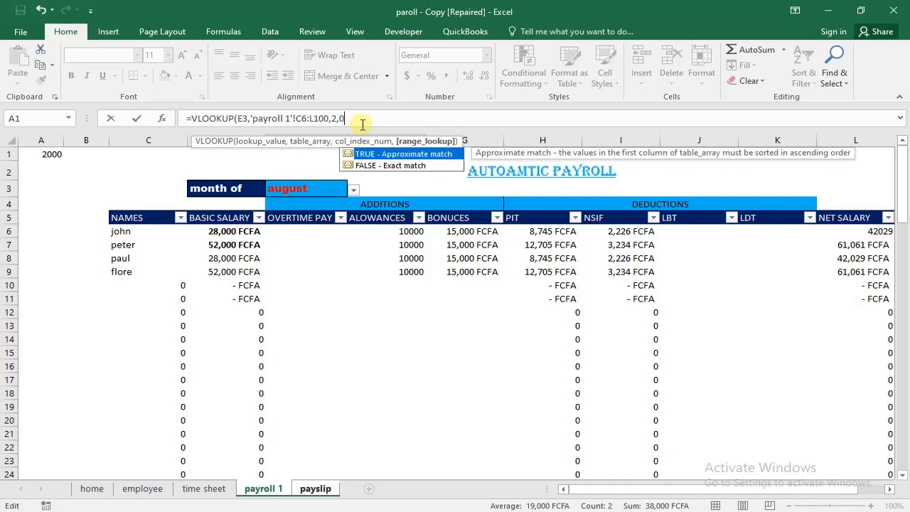
text())
key(Return)
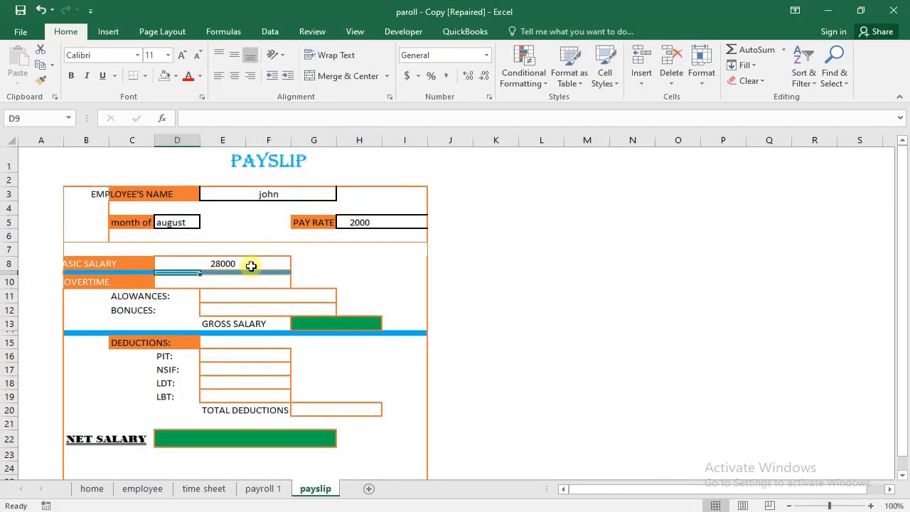
- Test the basic salary lookup by choosing the third, fourth and first employees in the payslip's employee name cell E3
click(278, 193)
click(343, 196)
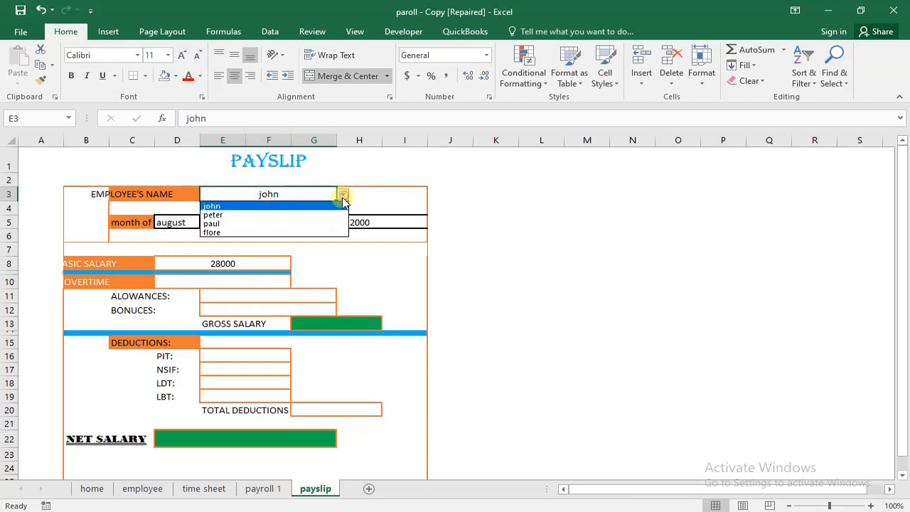
click(315, 223)
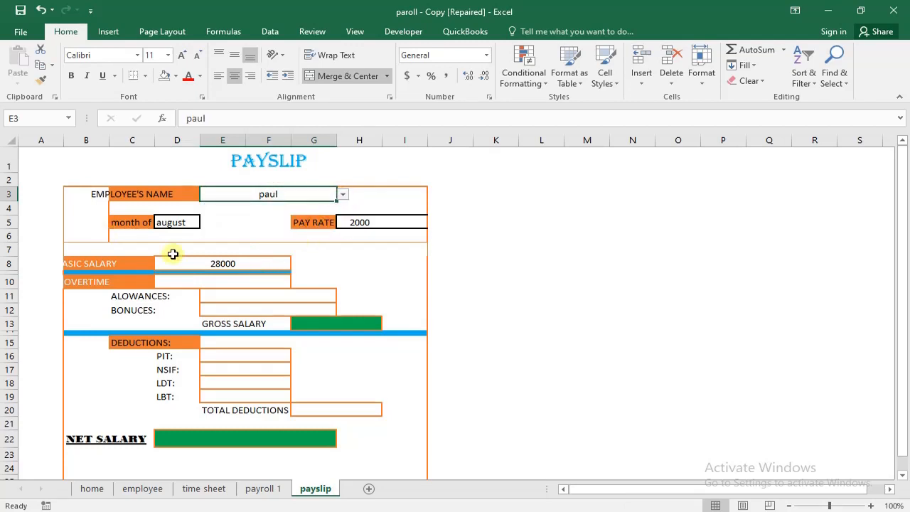
click(343, 196)
click(330, 222)
click(343, 196)
click(332, 235)
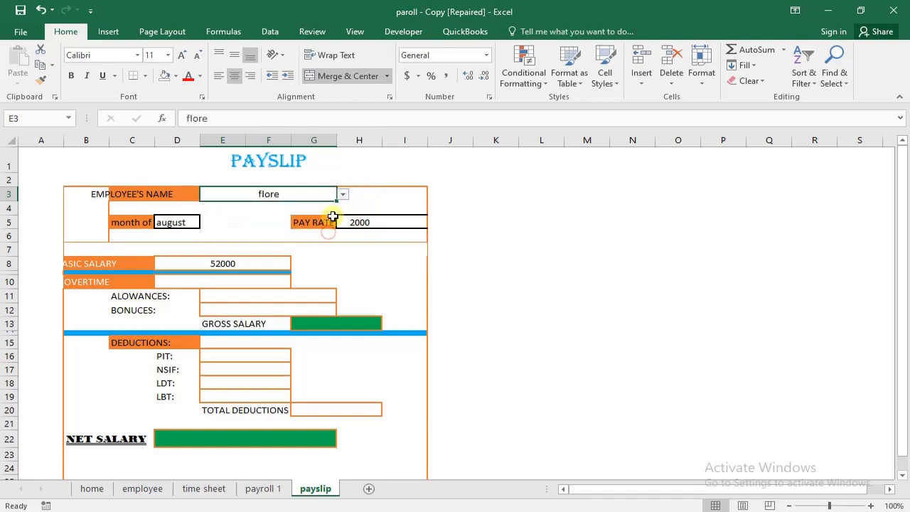
click(343, 196)
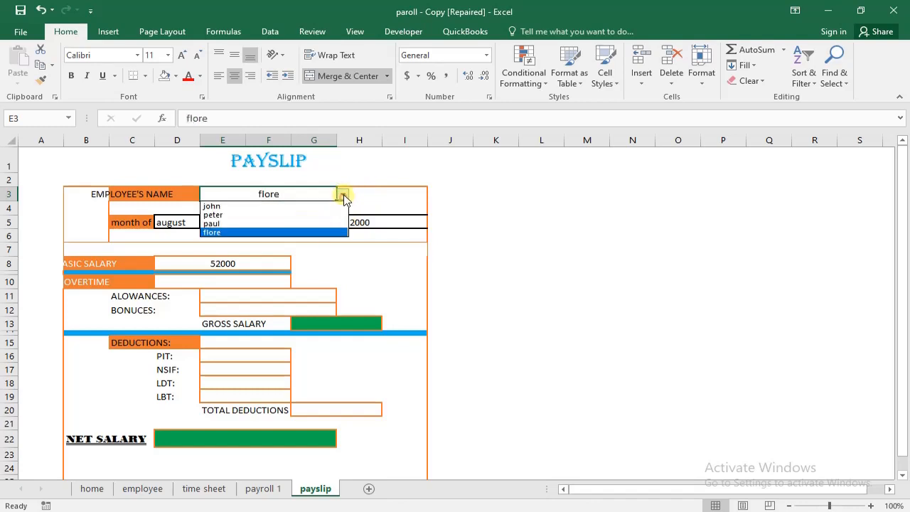
click(306, 206)
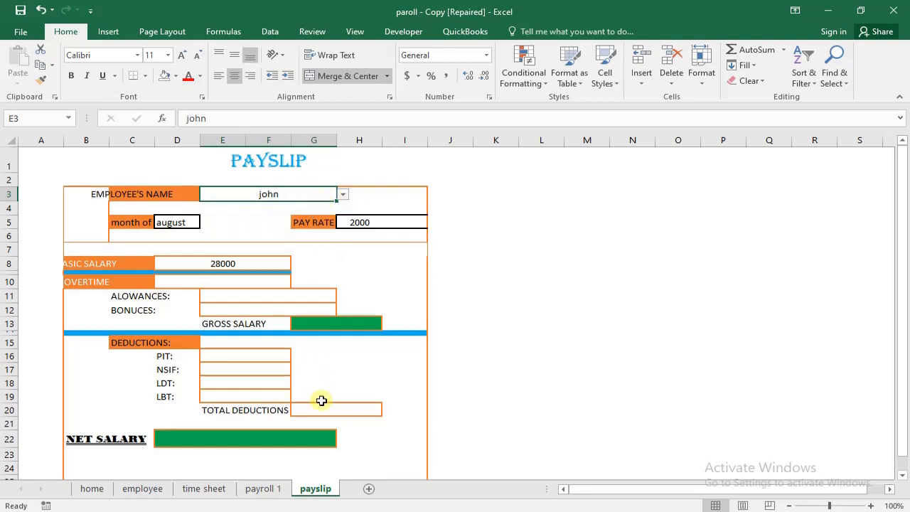
click(275, 489)
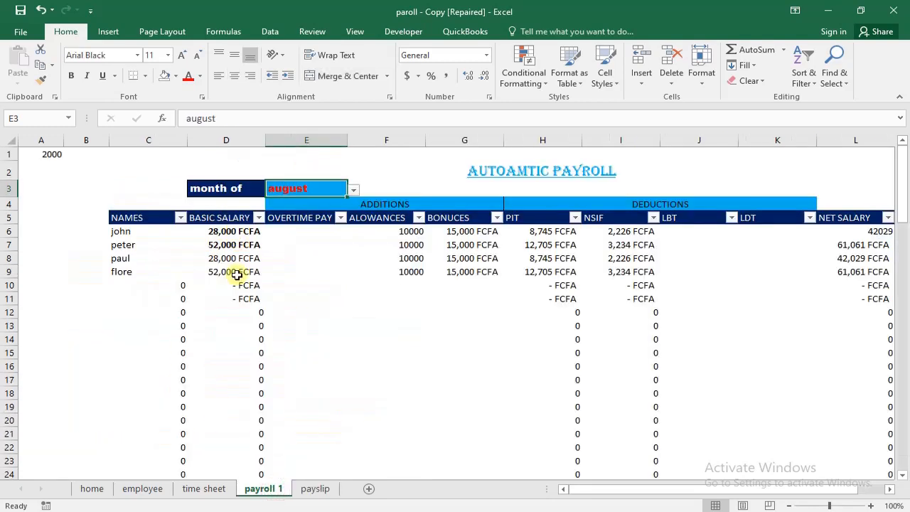
click(315, 488)
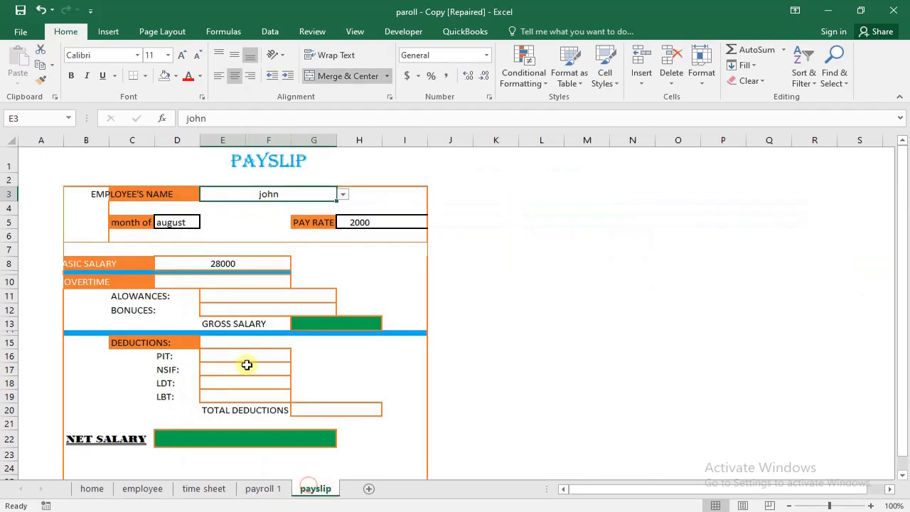
click(201, 279)
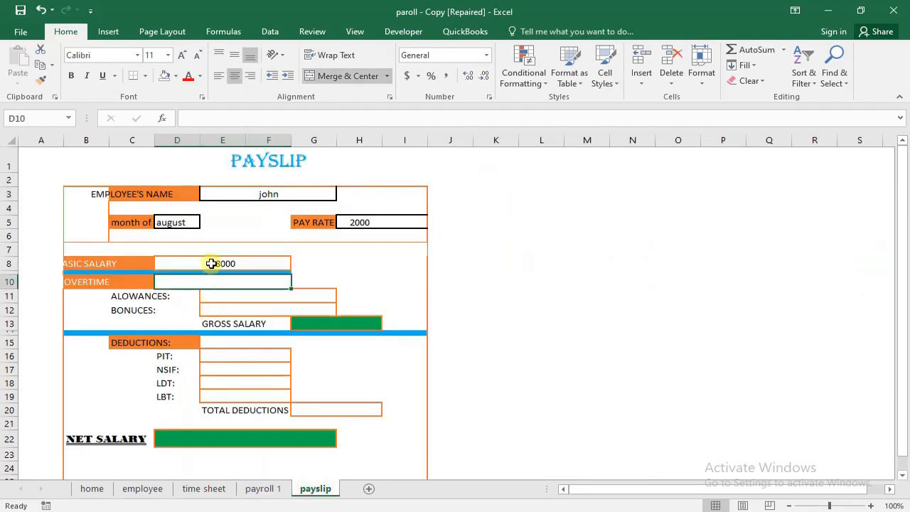
text(=)
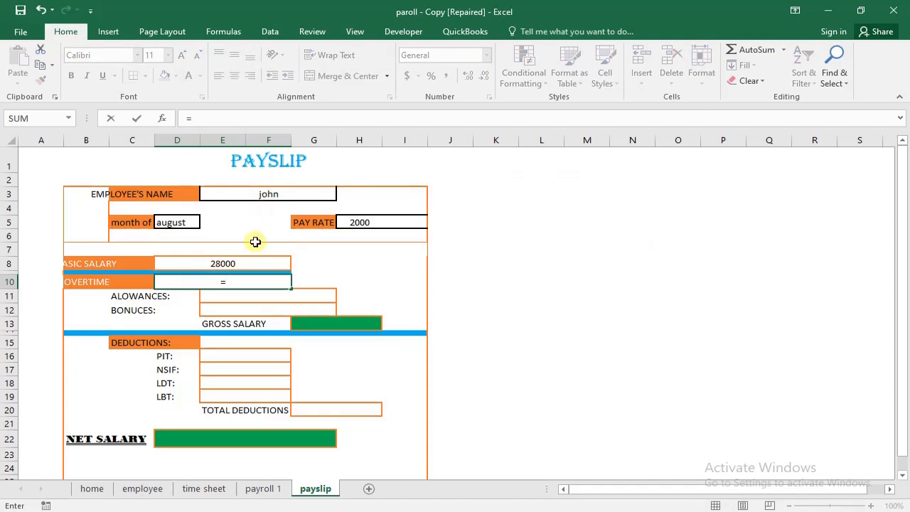
key(Escape)
click(244, 332)
- Clear the employee name from cell E3 on the payslip
click(258, 192)
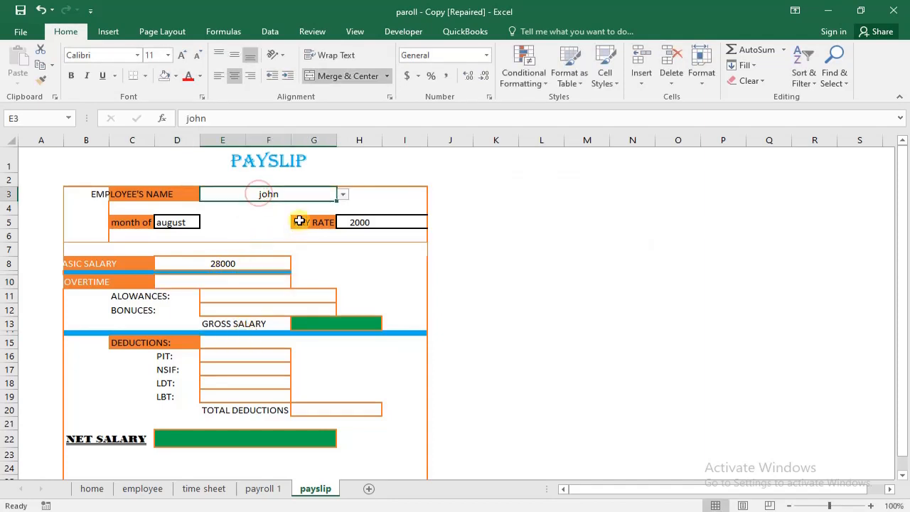
key(Delete)
click(310, 267)
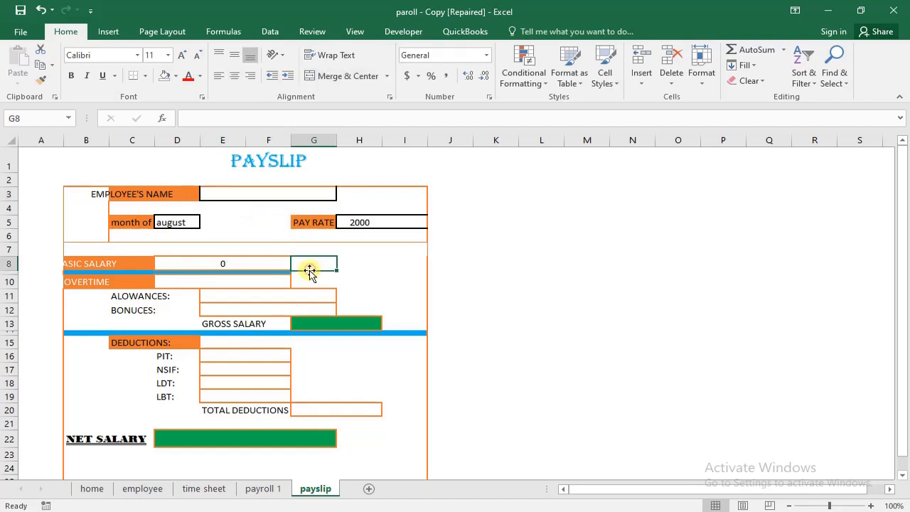
- Start a VLOOKUP formula in the payslip's overtime cell D10
click(229, 283)
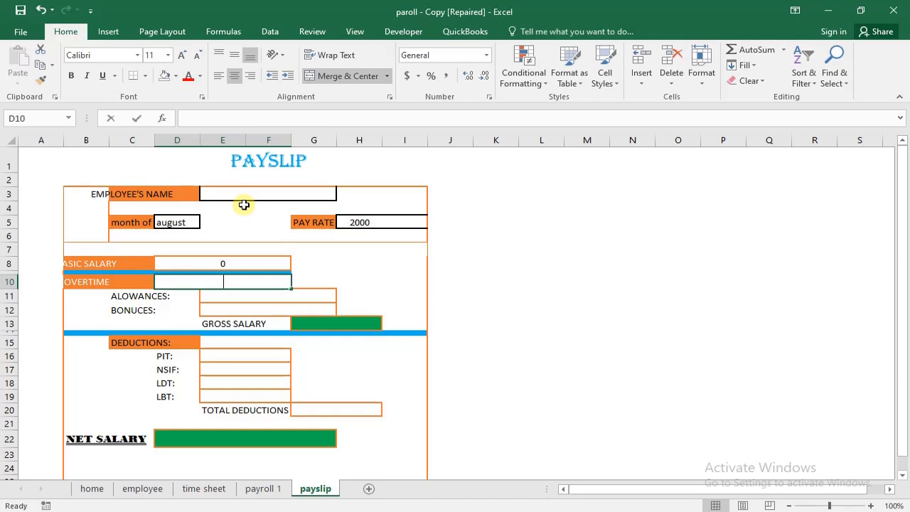
text(=)
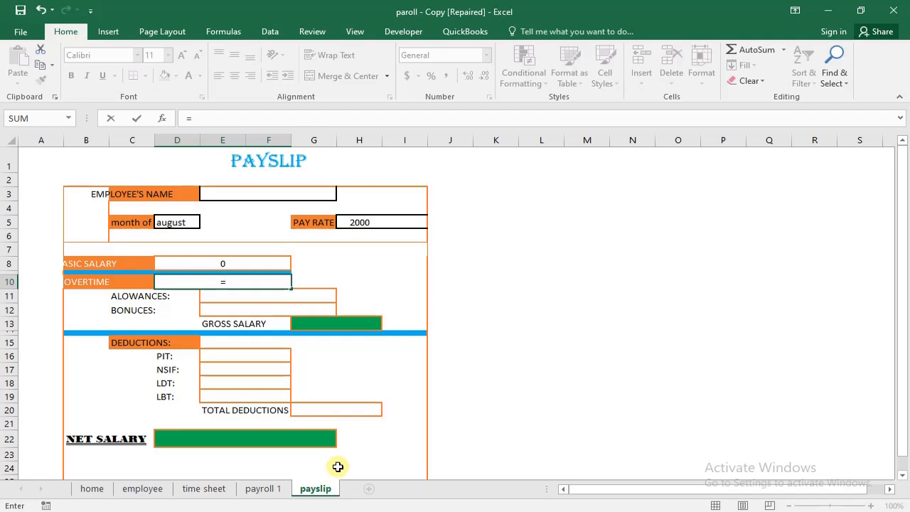
text(v)
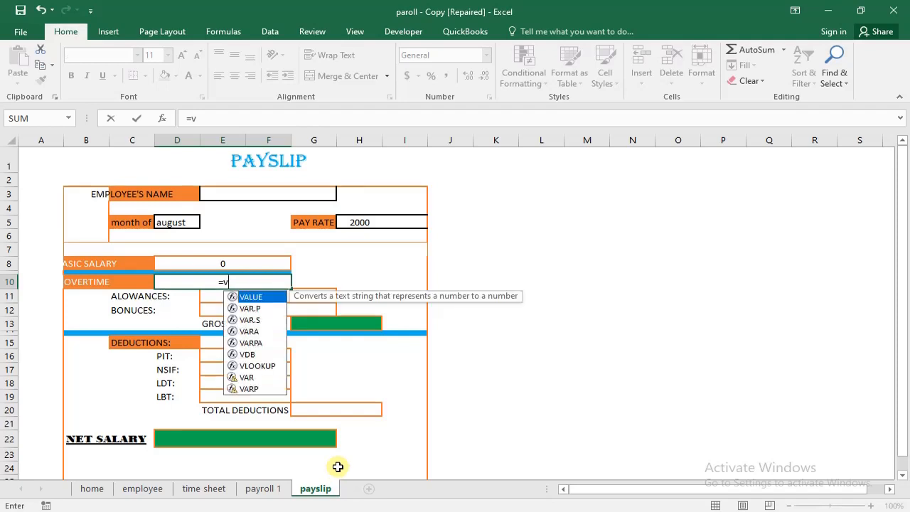
text(l)
key(Tab)
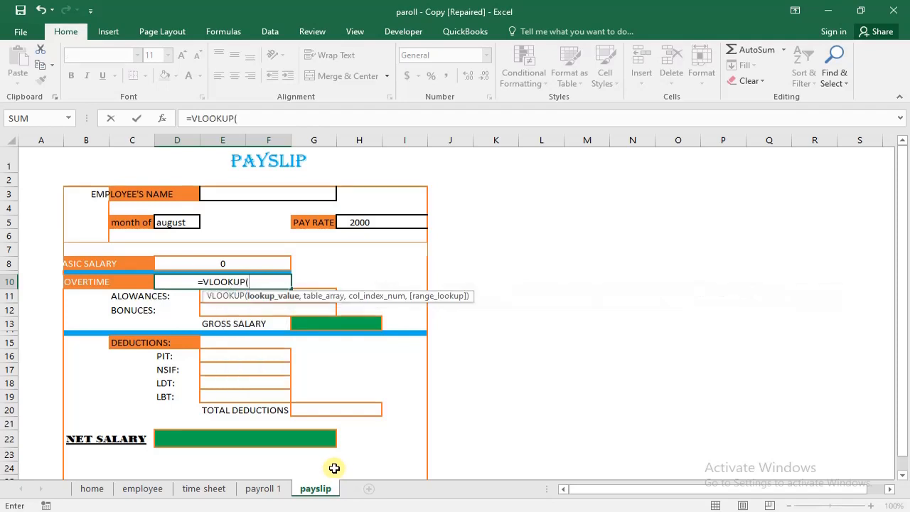
- Set the overtime VLOOKUP's lookup value to the employee name cell as payslip!E3
click(276, 190)
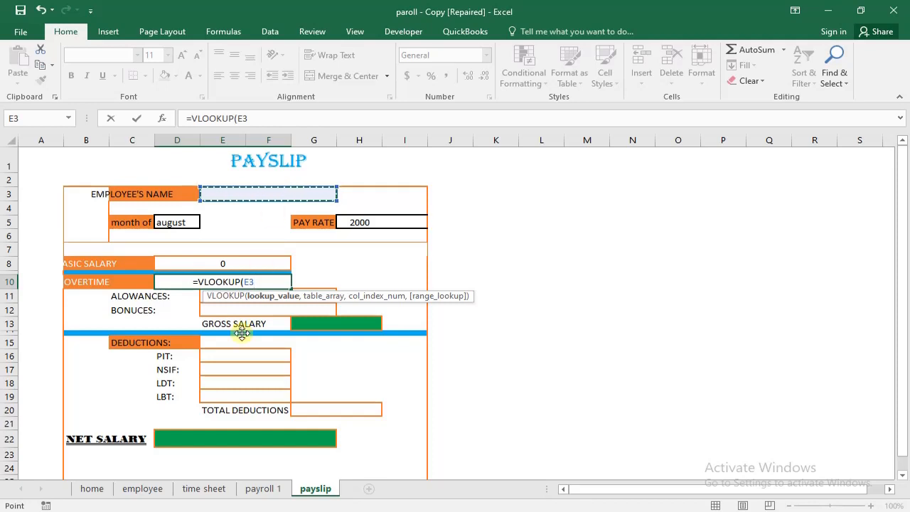
click(262, 489)
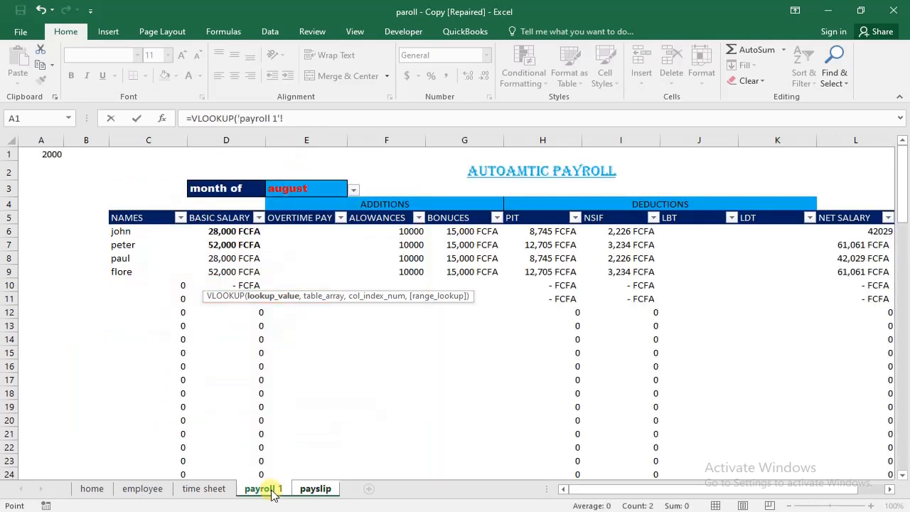
click(320, 492)
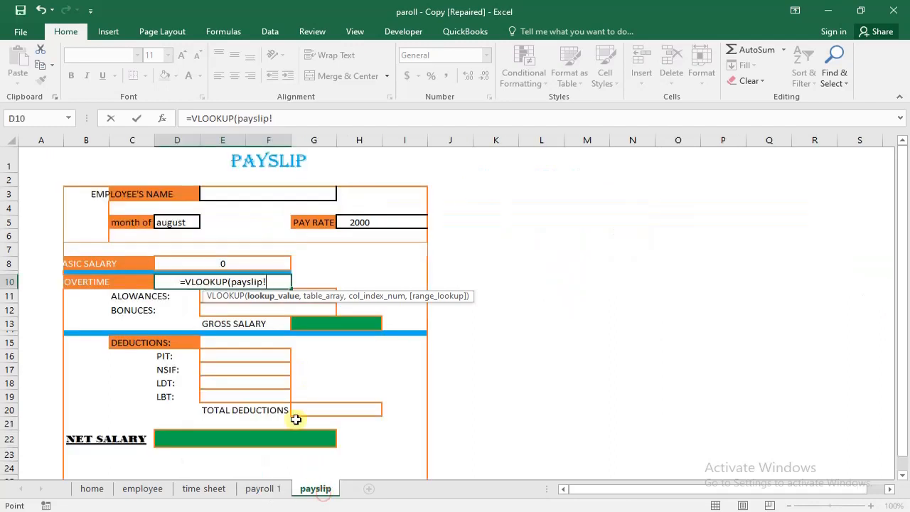
click(253, 196)
text(;,)
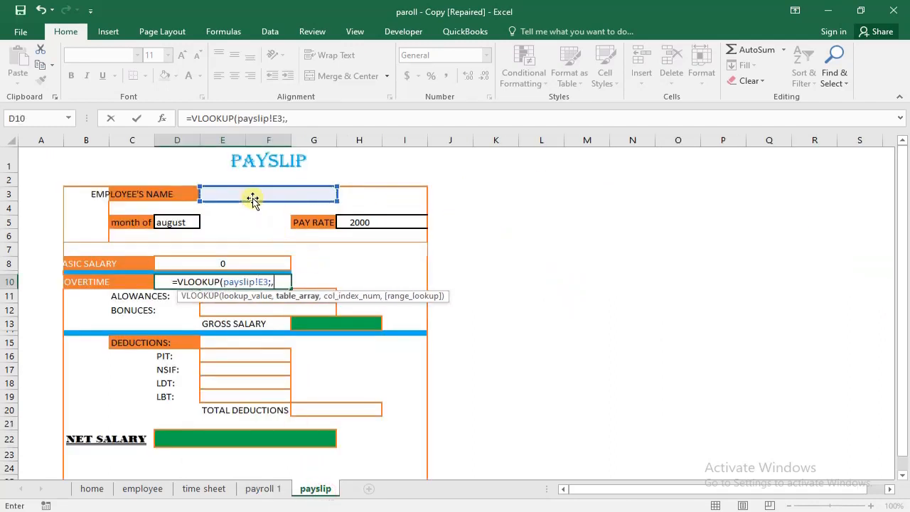
key(BackSpace)
key(BackSpace)
text(,)
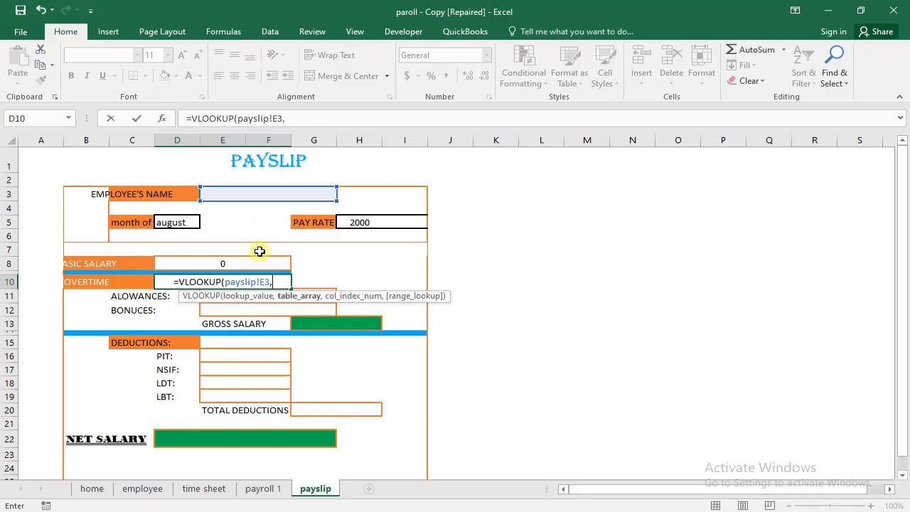
- Complete the overtime VLOOKUP with table array 'payroll 1'!C6:L100, column index 3 and exact match 0
click(274, 490)
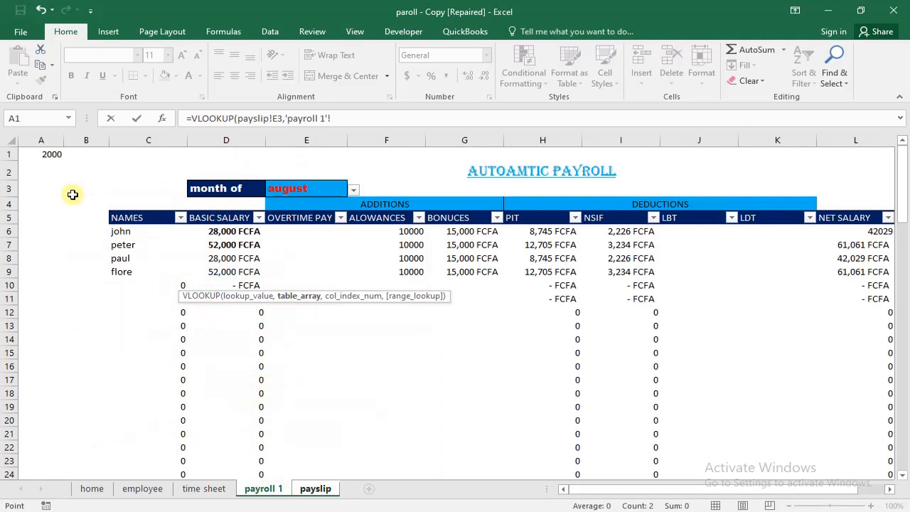
click(108, 211)
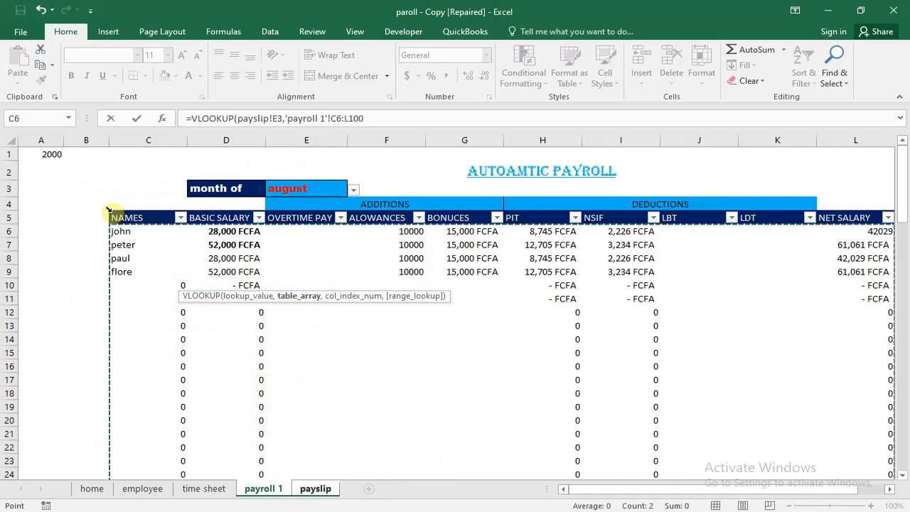
text(,)
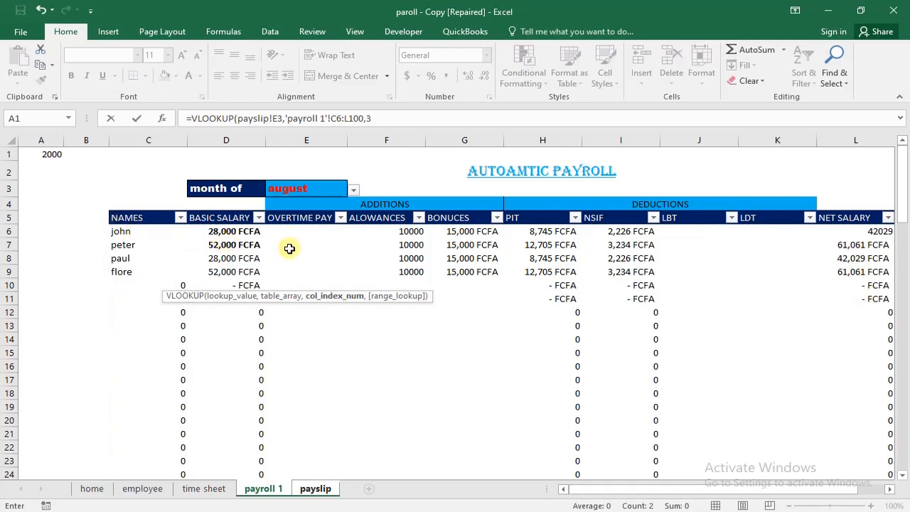
text(3,)
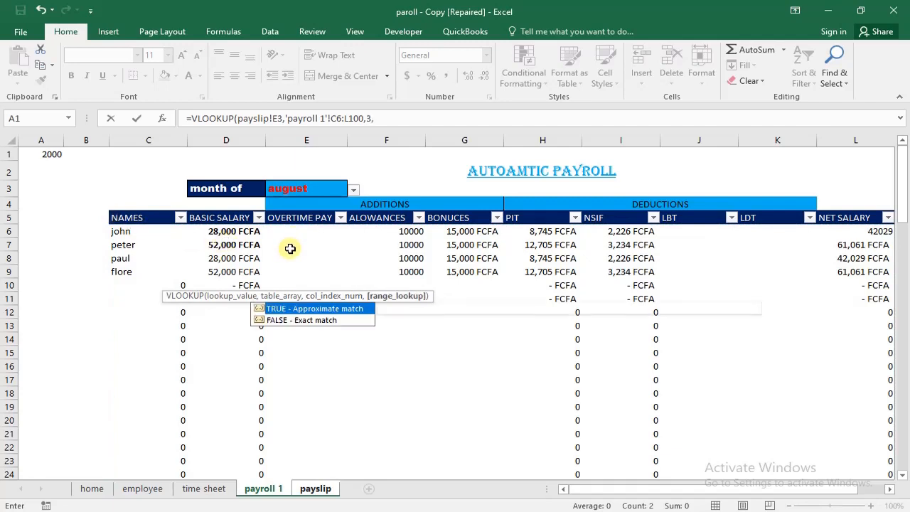
text(0)
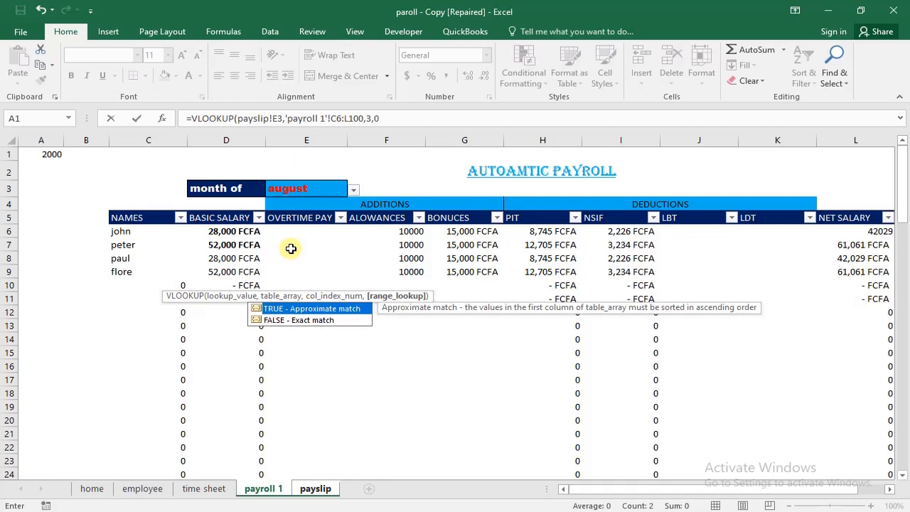
text())
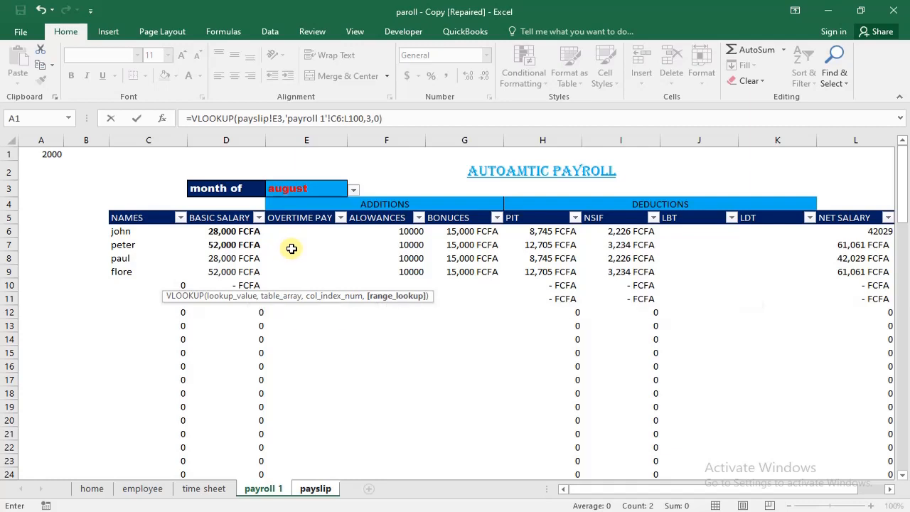
key(Return)
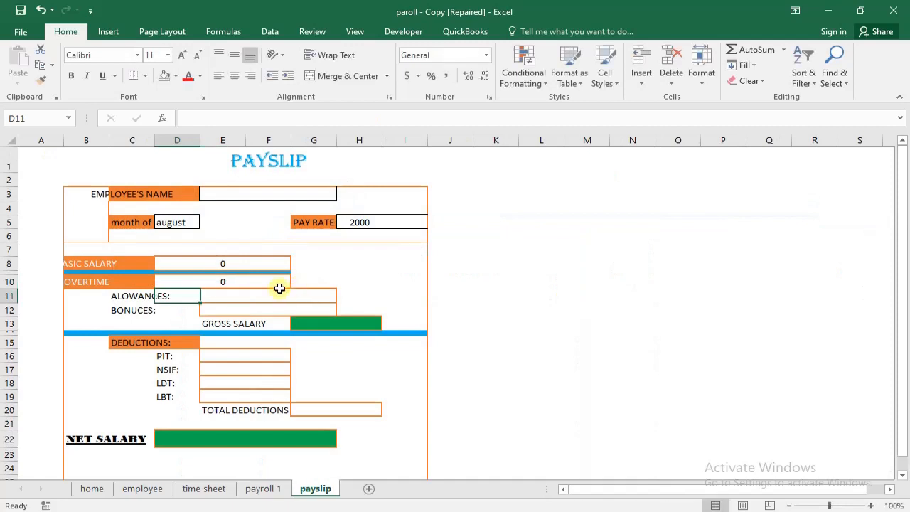
- Test the overtime lookup by choosing the second employee in the payslip's employee name cell E3
click(308, 189)
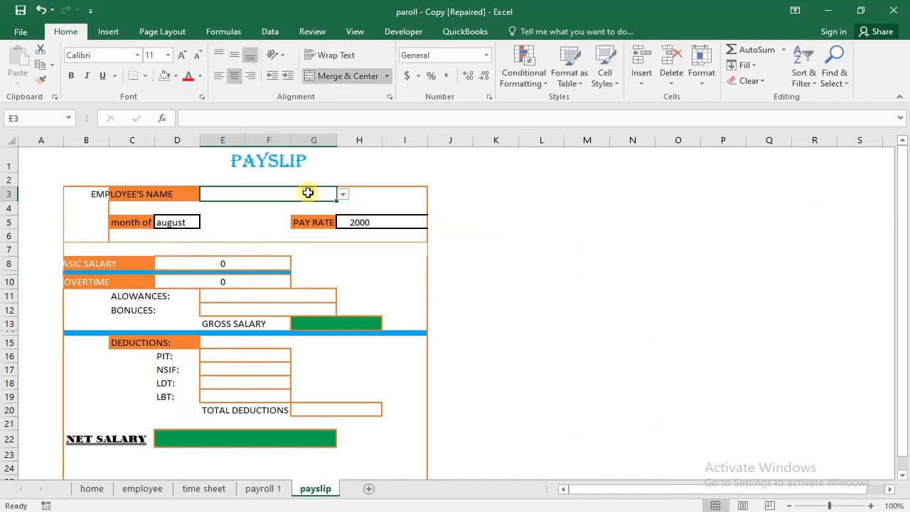
click(342, 194)
click(321, 211)
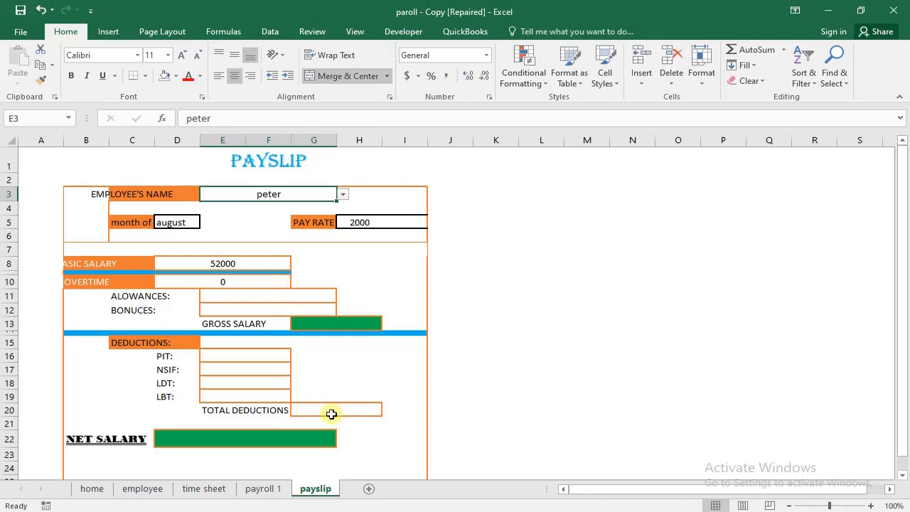
- Enter 2000 as the second employee's overtime pay in cell E7 of the payroll 1 sheet
click(271, 489)
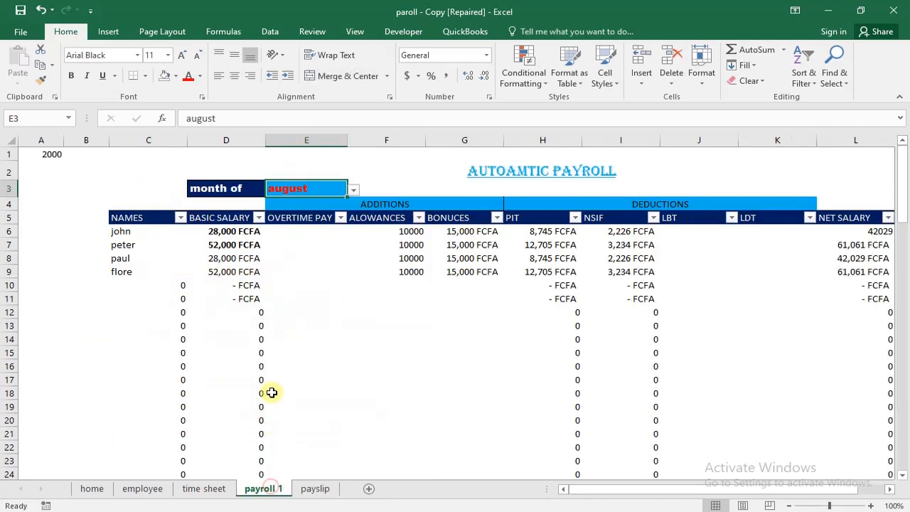
click(313, 243)
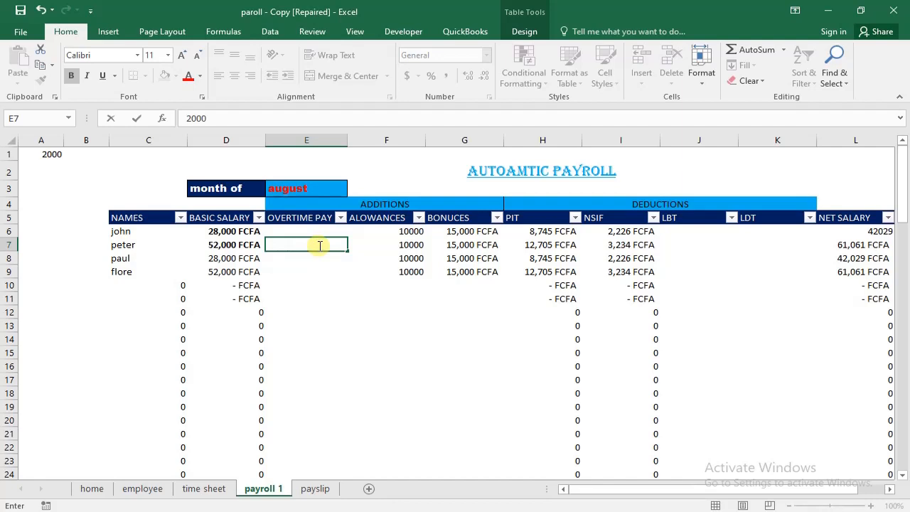
key(Return)
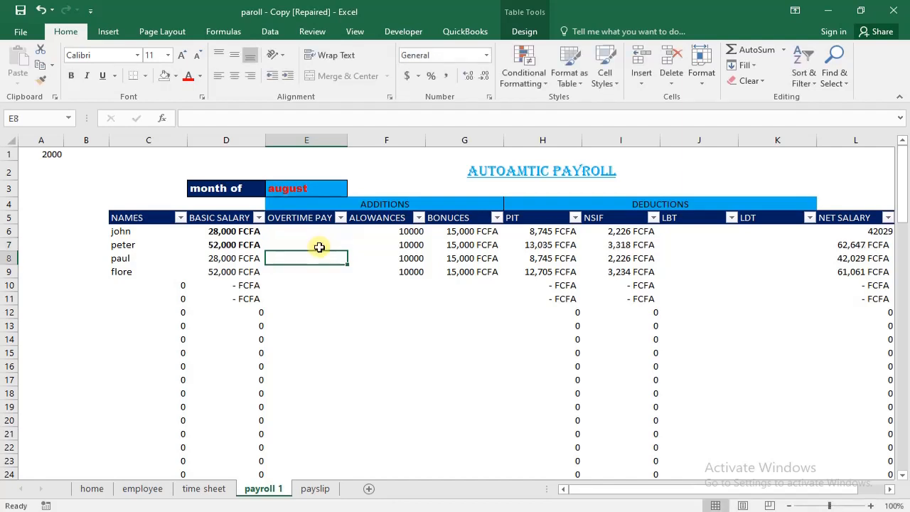
- Change the font color of the OVERTIME PAY column's data cells on the payroll 1 sheet to black
click(320, 245)
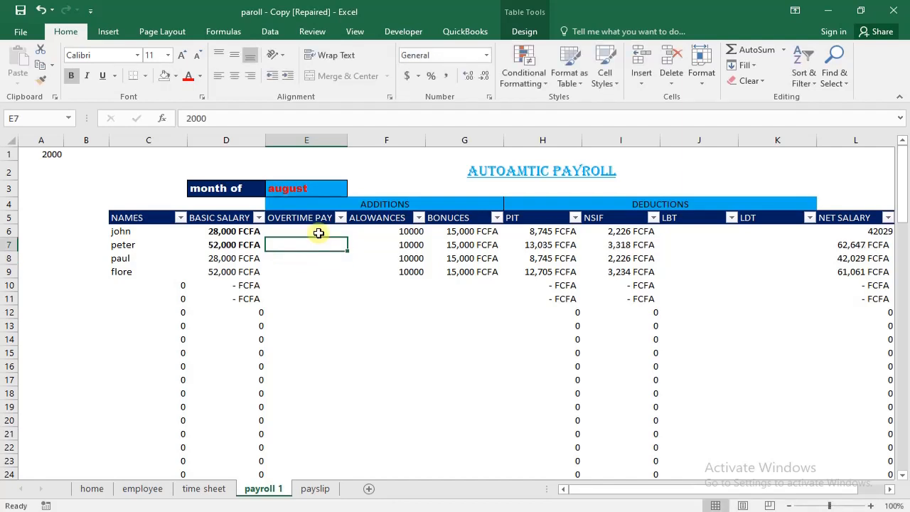
click(318, 229)
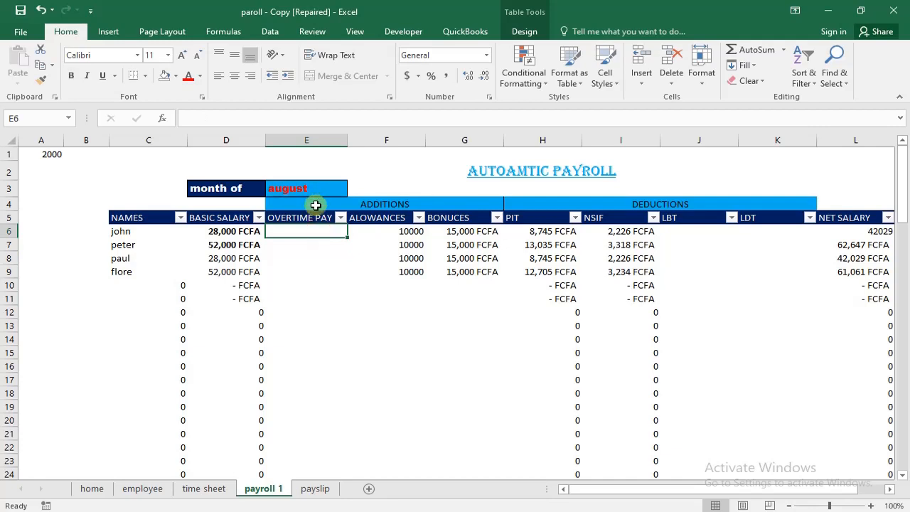
click(319, 213)
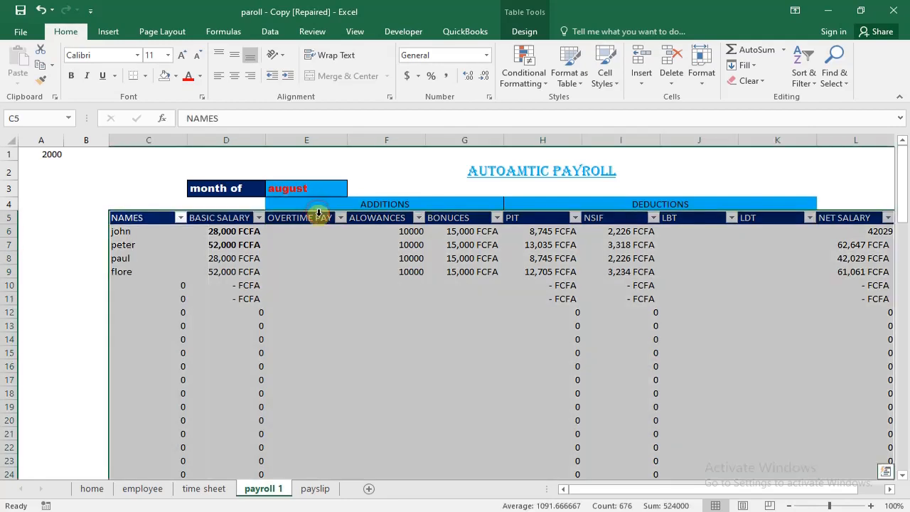
click(320, 218)
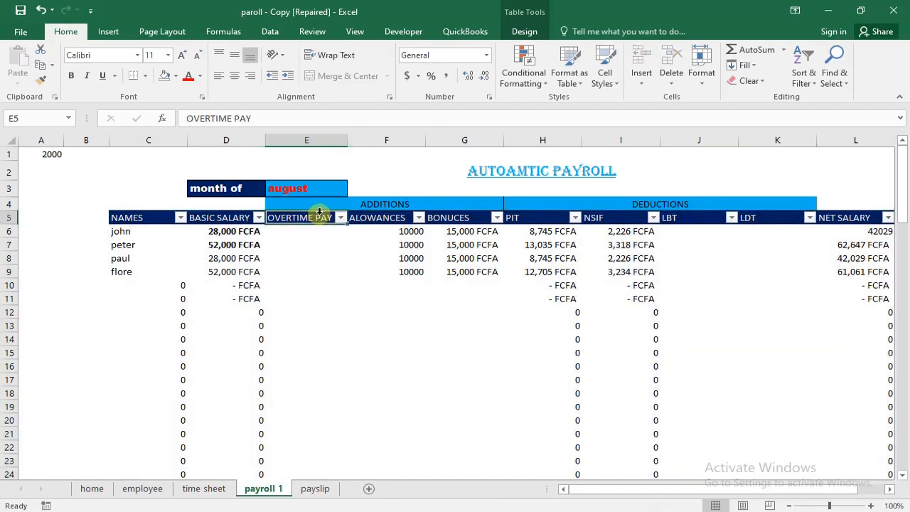
click(319, 213)
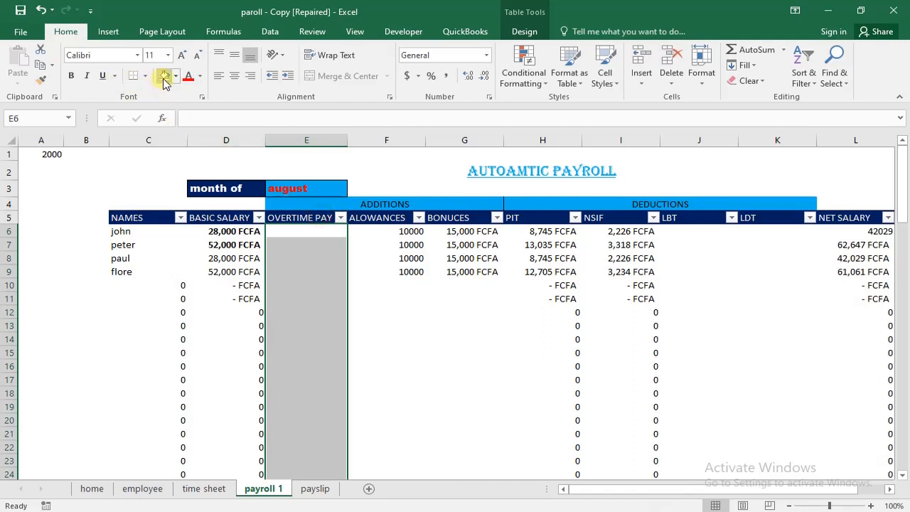
click(202, 78)
click(201, 90)
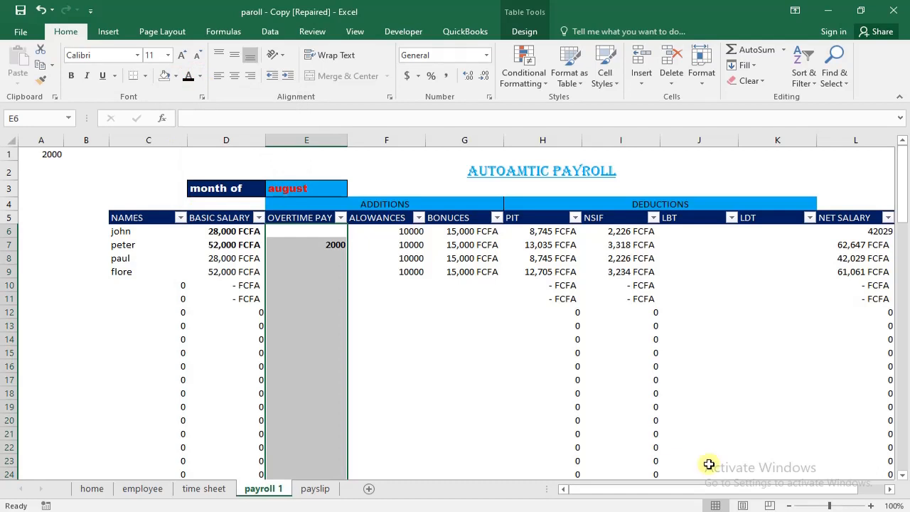
click(530, 407)
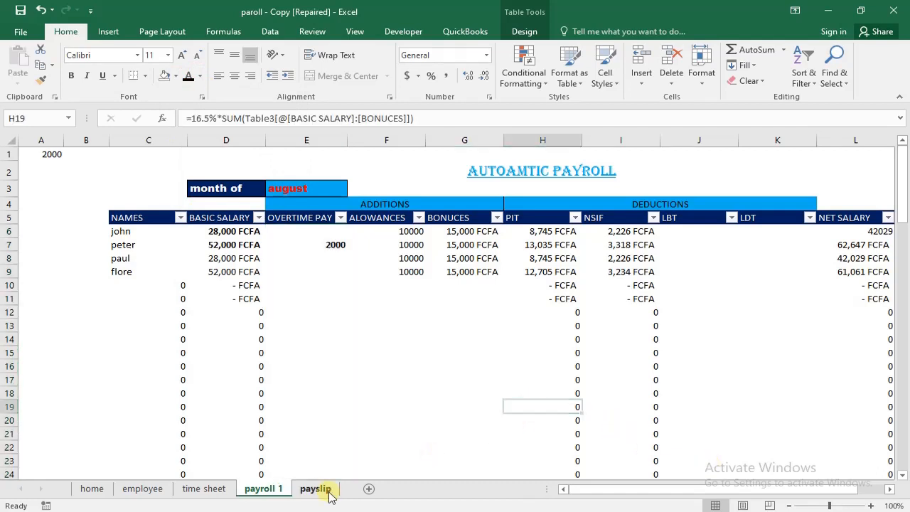
- Check the overtime lookup on the payslip sheet, switching the employee name in E3 to the first employee
click(316, 489)
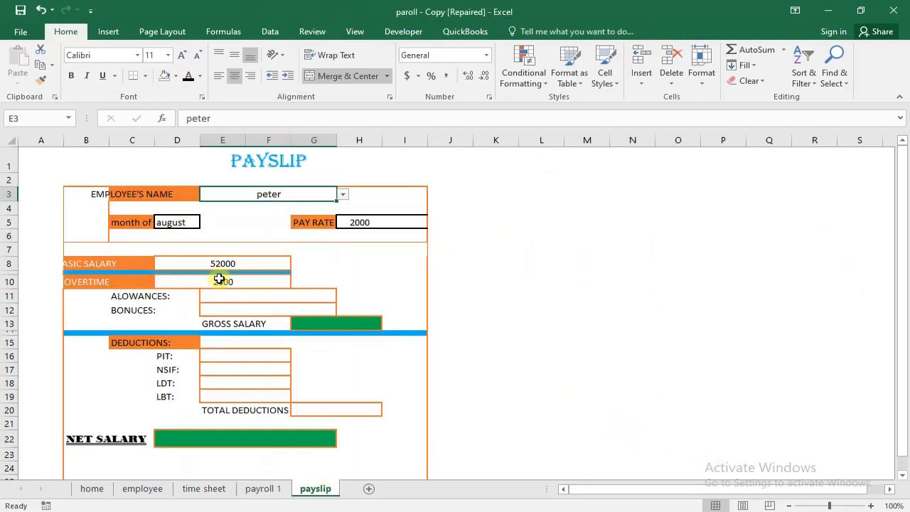
click(343, 194)
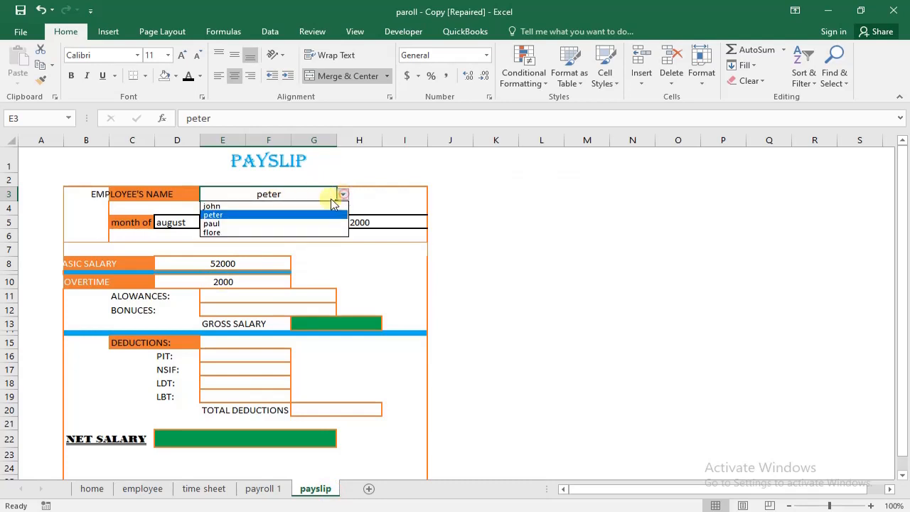
click(333, 206)
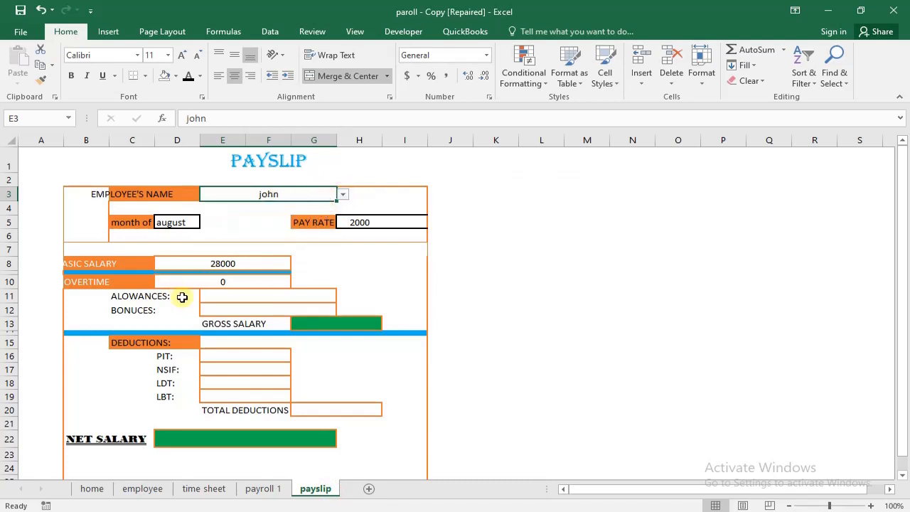
- Merge and center cells E11:G11 beside the payslip's allowances label
click(250, 299)
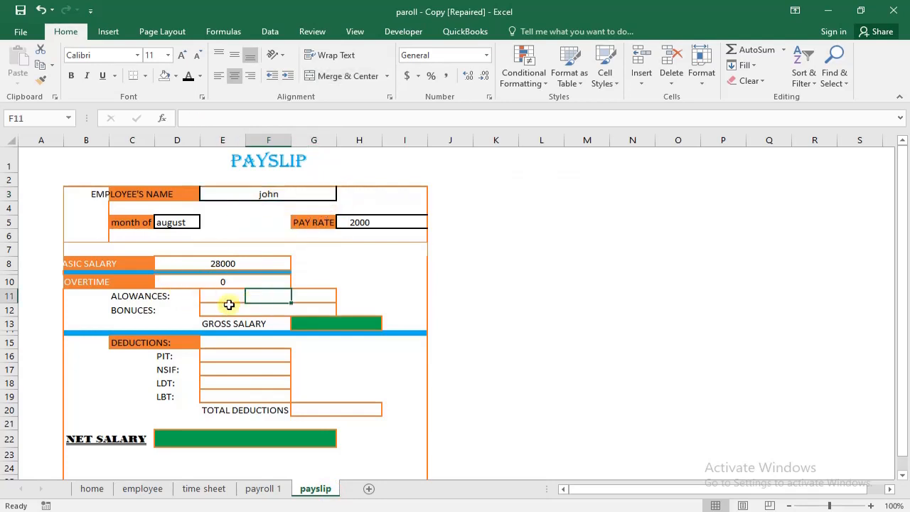
drag(227, 303, 304, 294)
click(317, 76)
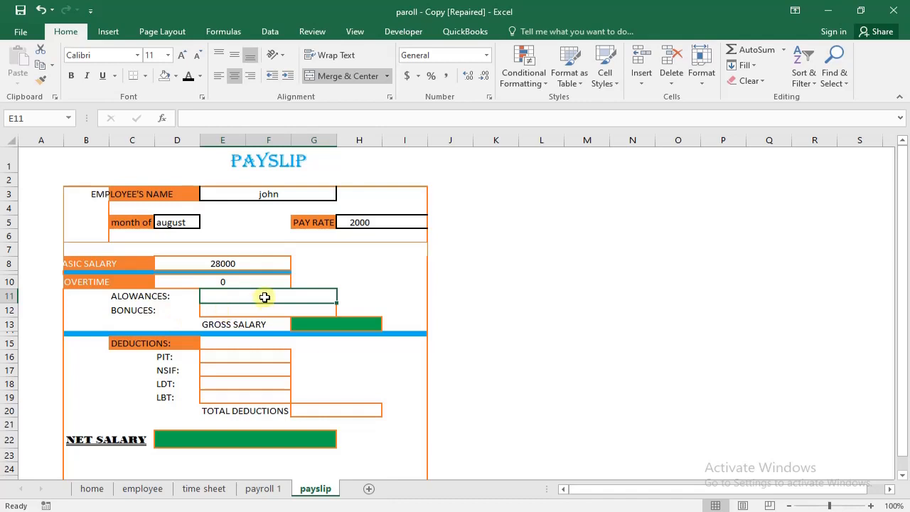
- Enter the allowances formula =VLOOKUP(E3,'payroll 1'!C6:L100,4,0) in the payslip's cell E11
text(=)
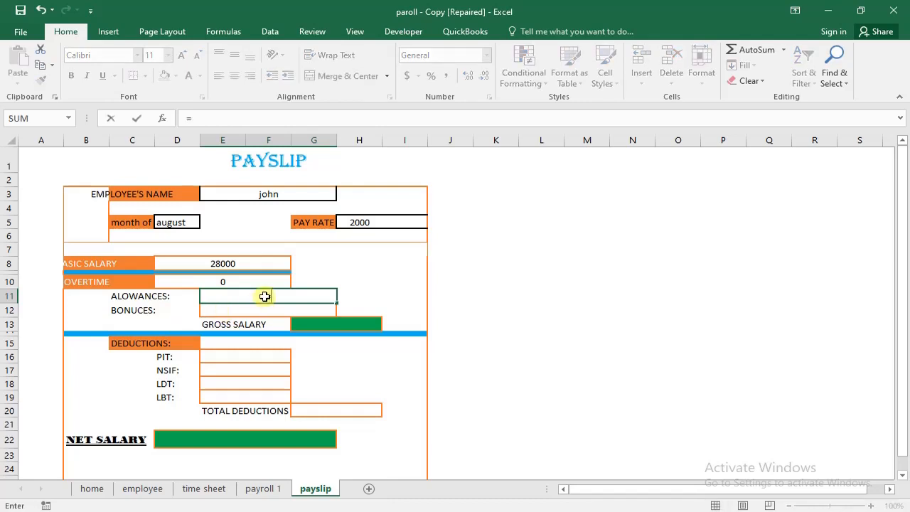
text(vl)
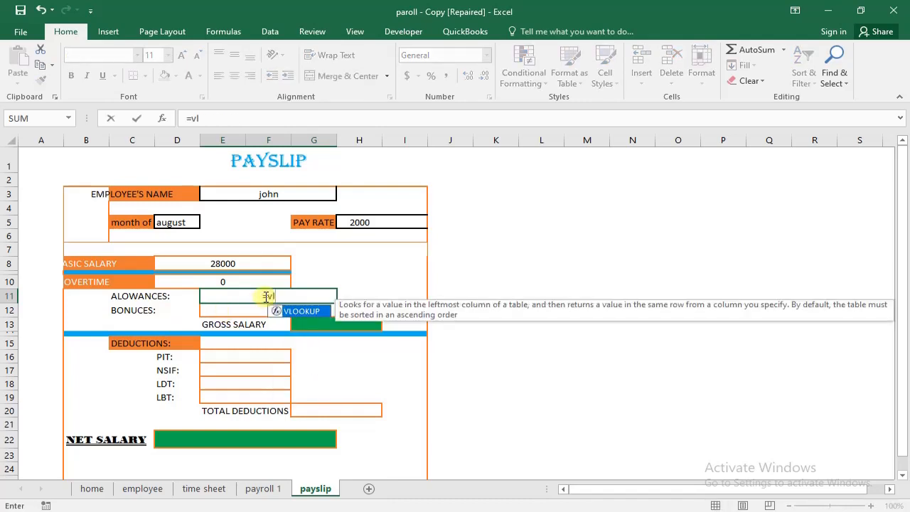
key(Tab)
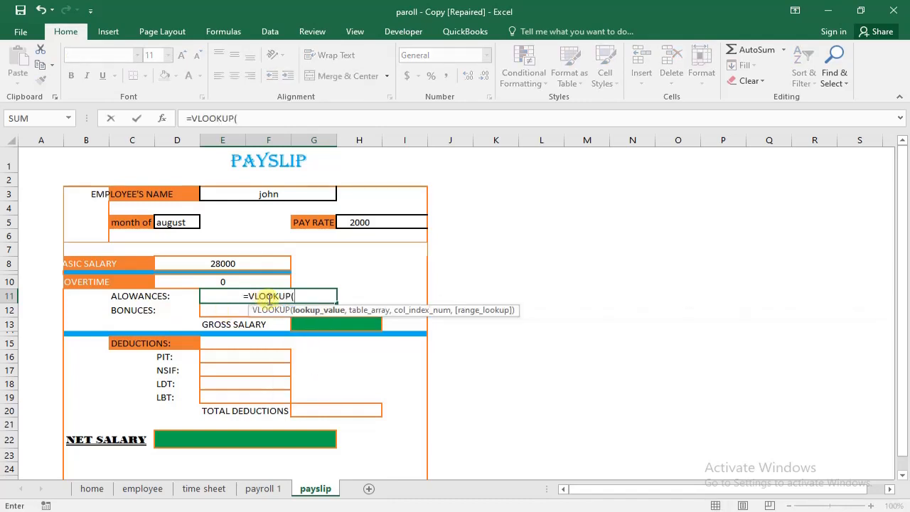
click(294, 197)
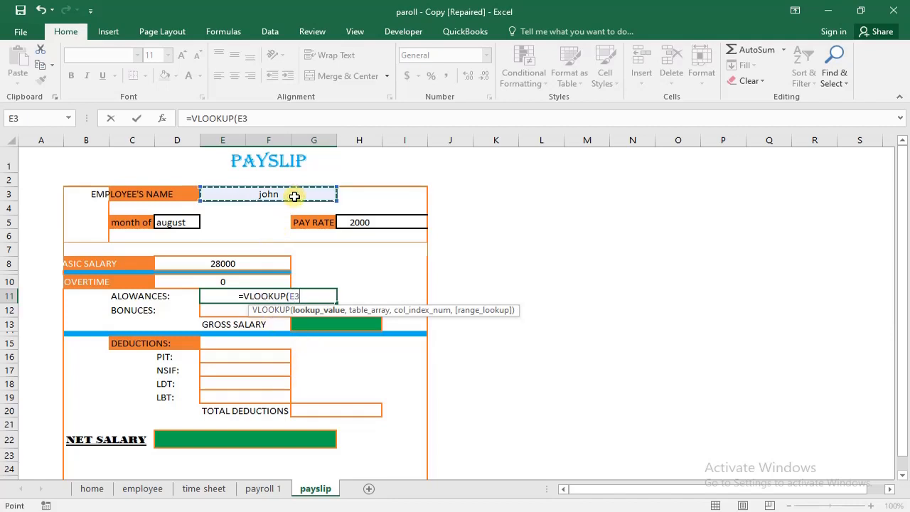
text(,)
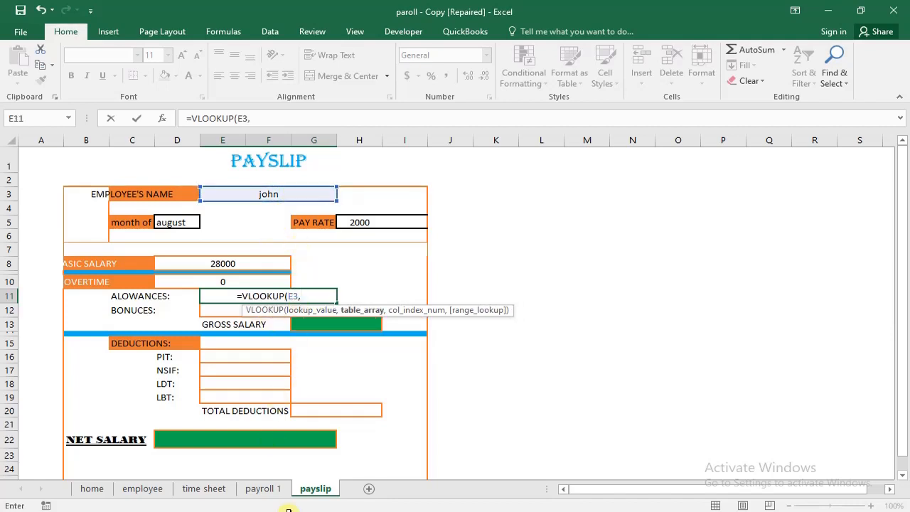
click(264, 488)
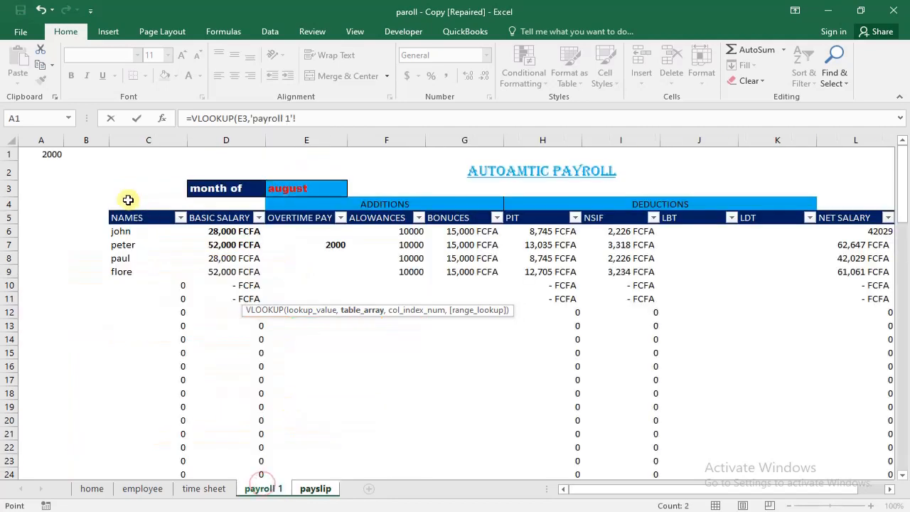
click(113, 208)
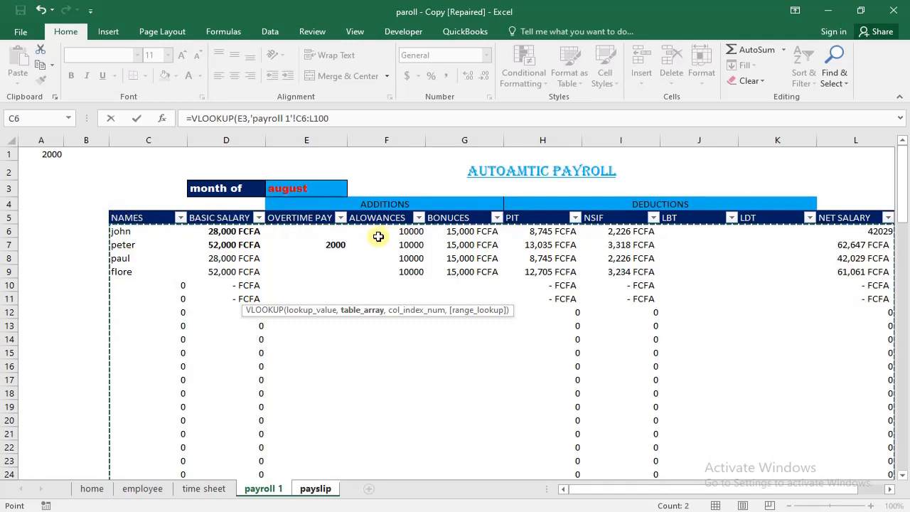
text(,)
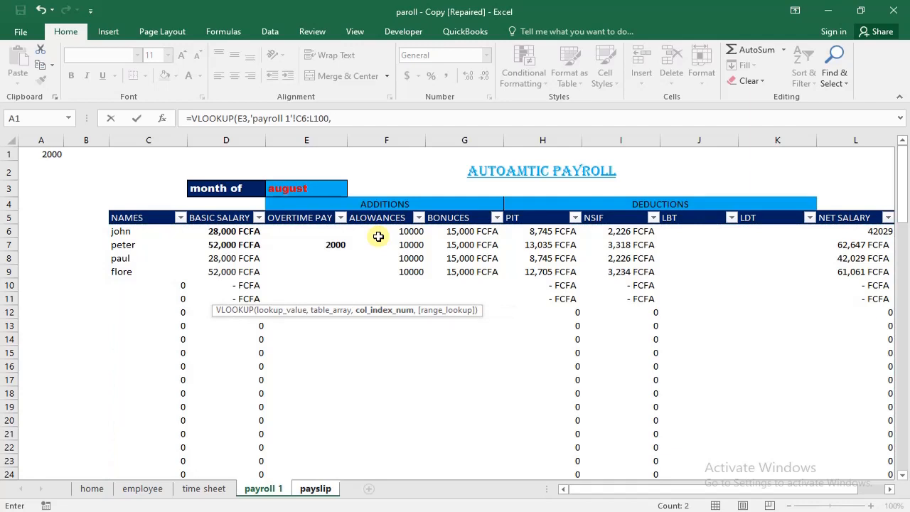
text(4,0))
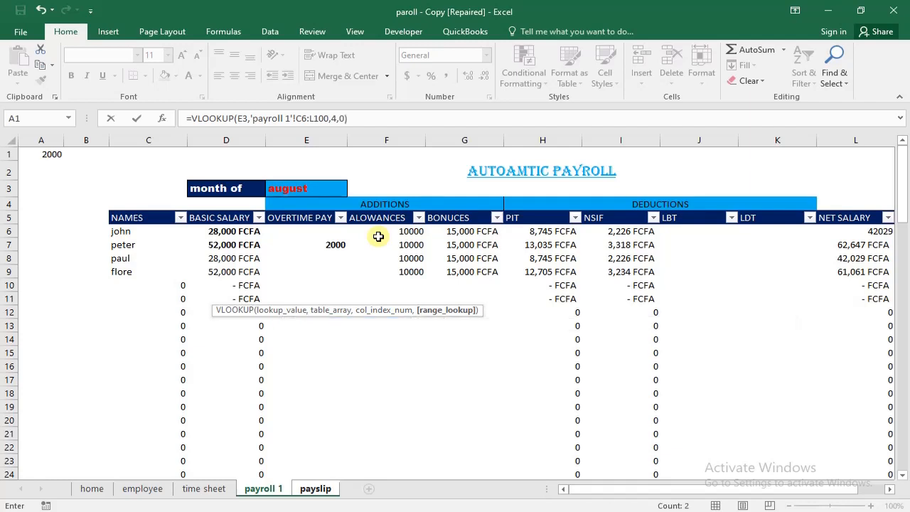
key(Return)
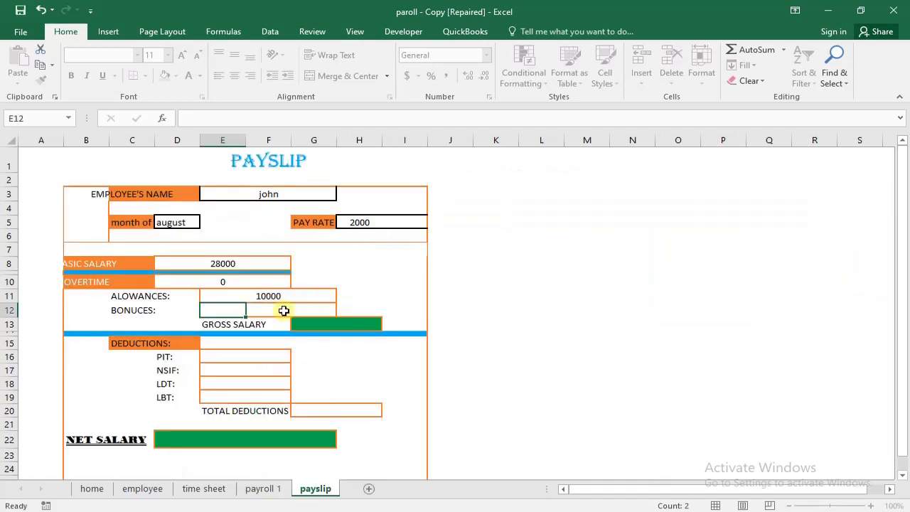
- Merge and center cells E12:G12 beside the bonuses label and begin a VLOOKUP formula there with payslip!E3 as the lookup value
drag(252, 313, 315, 311)
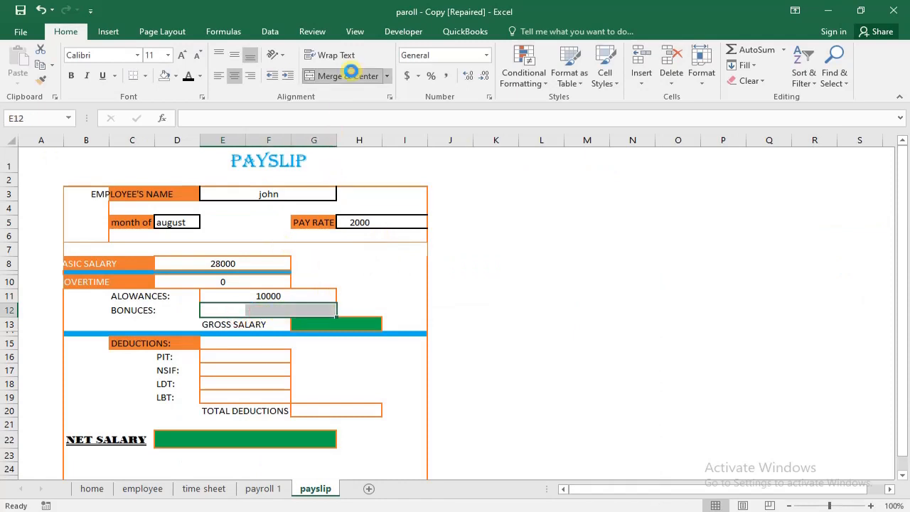
click(350, 76)
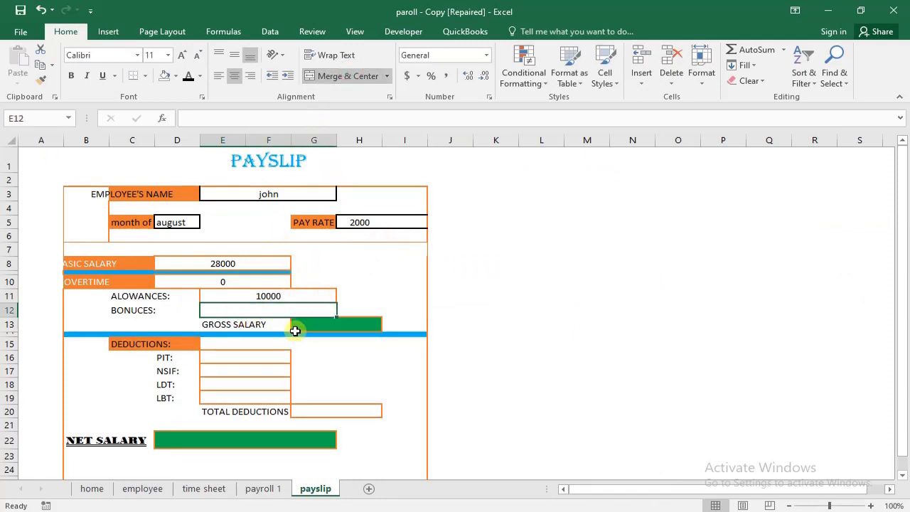
text(vl)
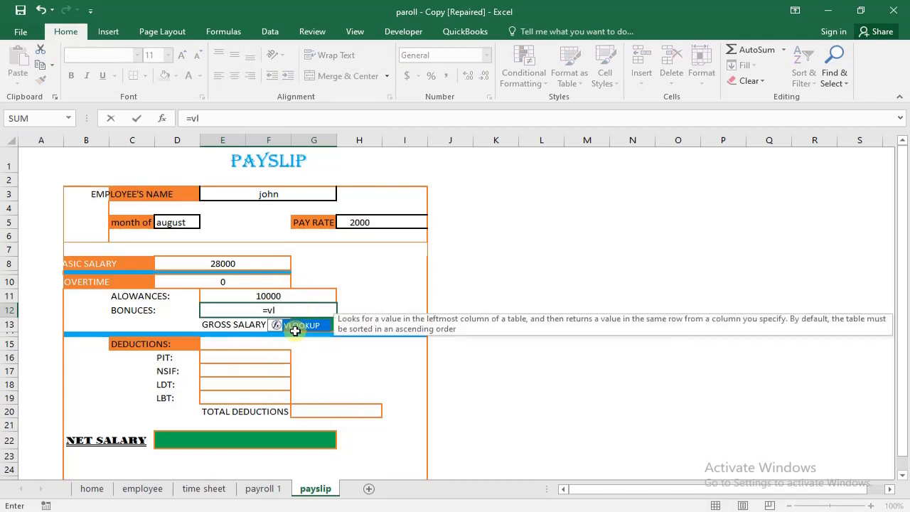
double_click(296, 329)
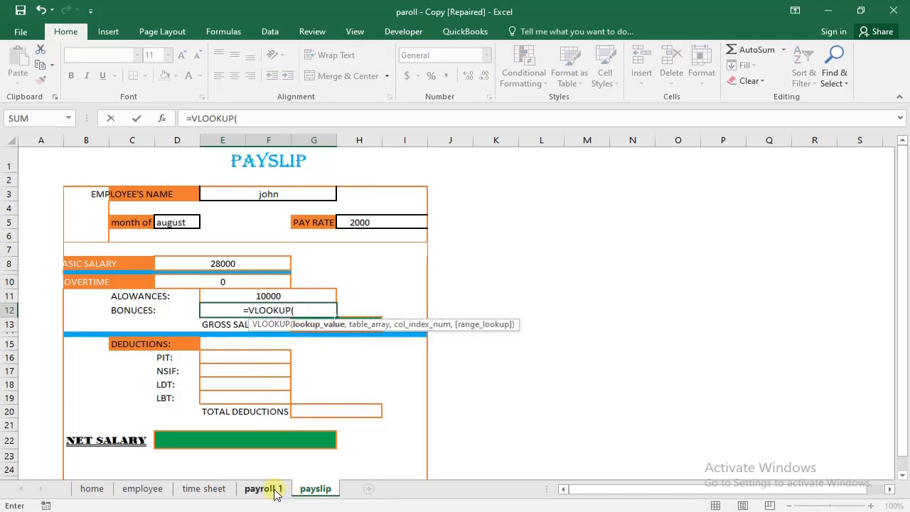
click(263, 488)
click(306, 490)
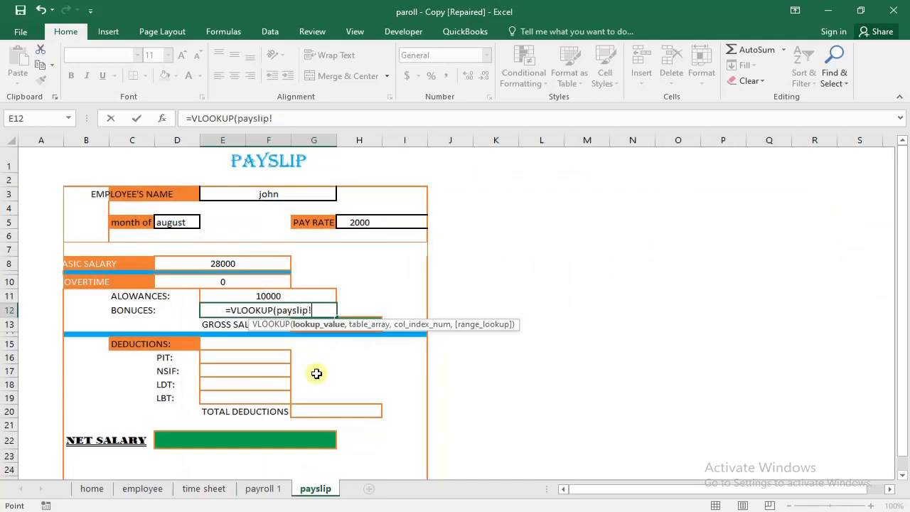
click(284, 190)
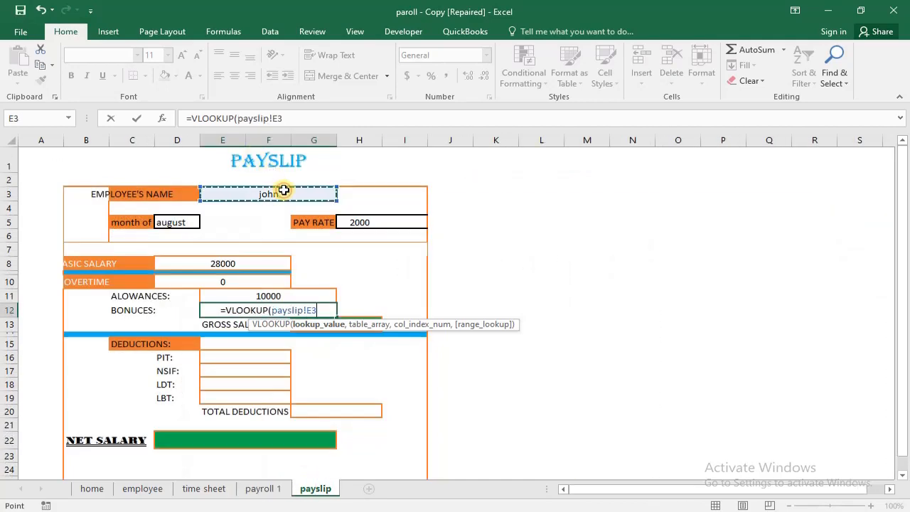
drag(298, 121, 235, 121)
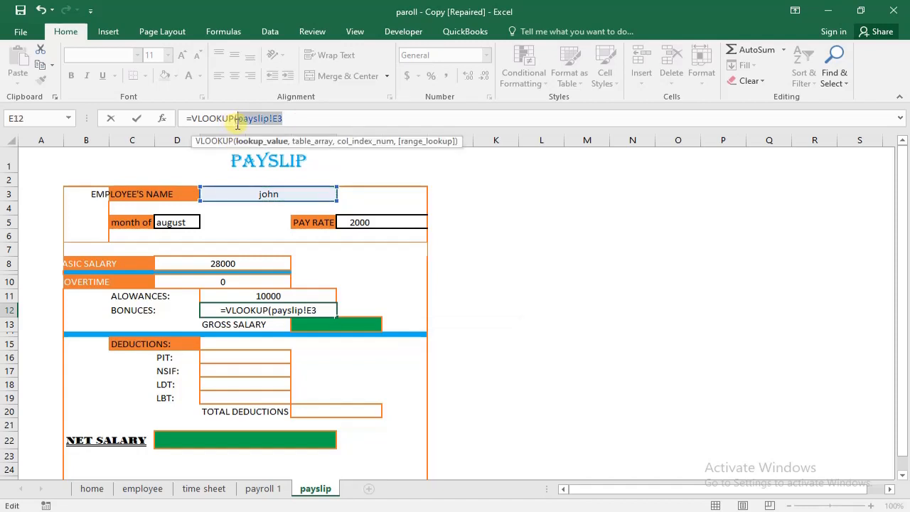
key(BackSpace)
click(269, 195)
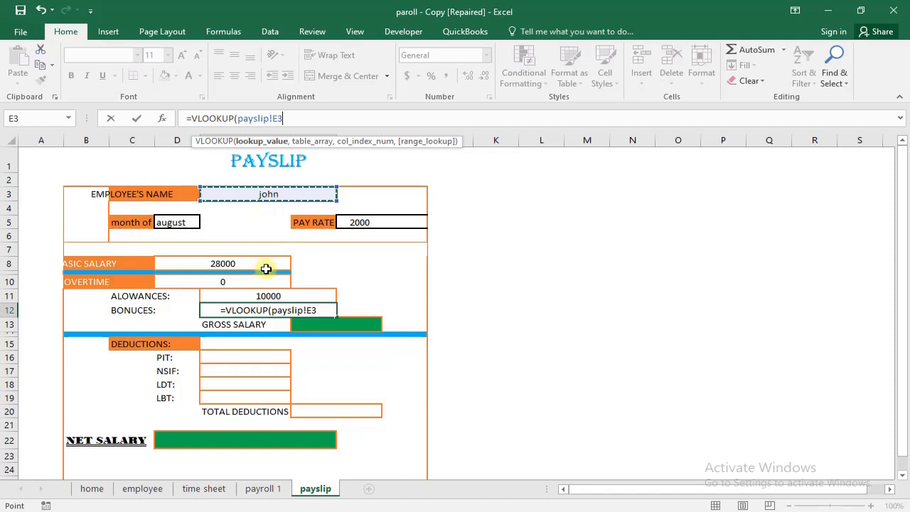
- Complete the bonuses VLOOKUP in E12 with table array 'payroll 1'!C6:L100, column index 5 and range lookup 0
text(,)
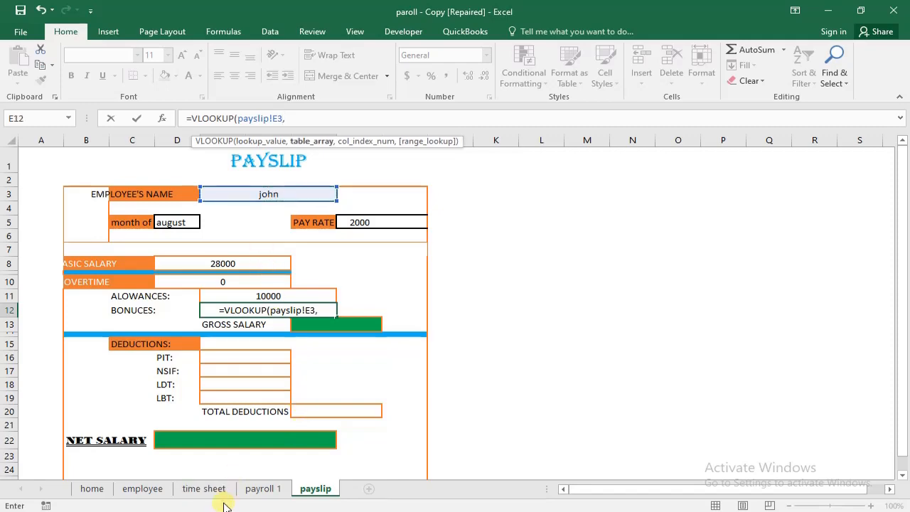
click(205, 489)
click(263, 488)
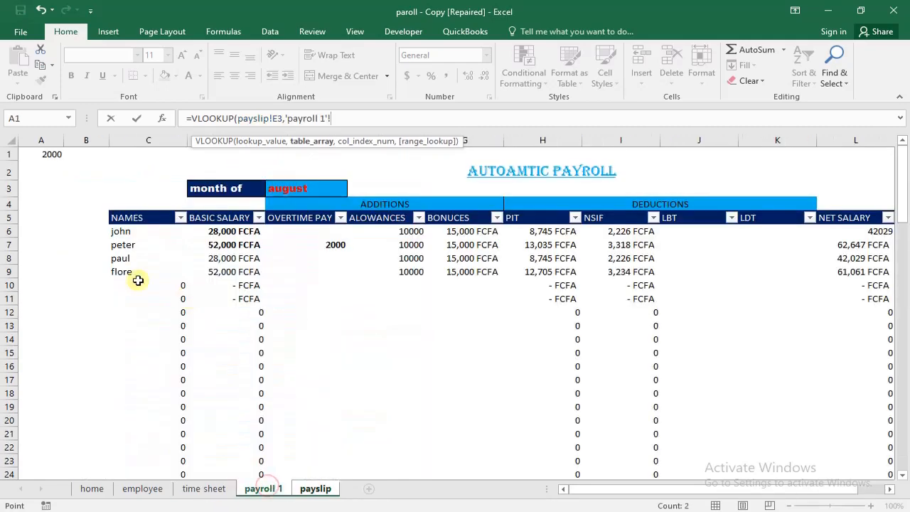
click(109, 214)
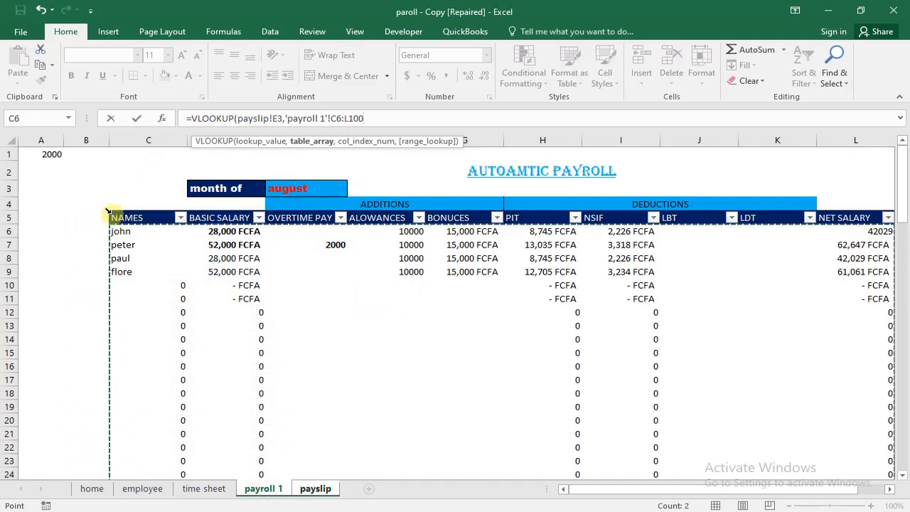
text(,)
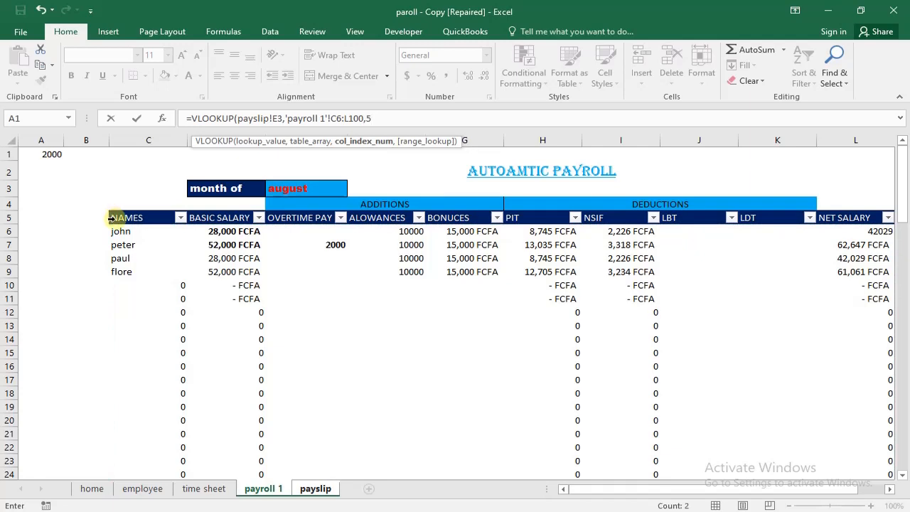
text(5,0°)
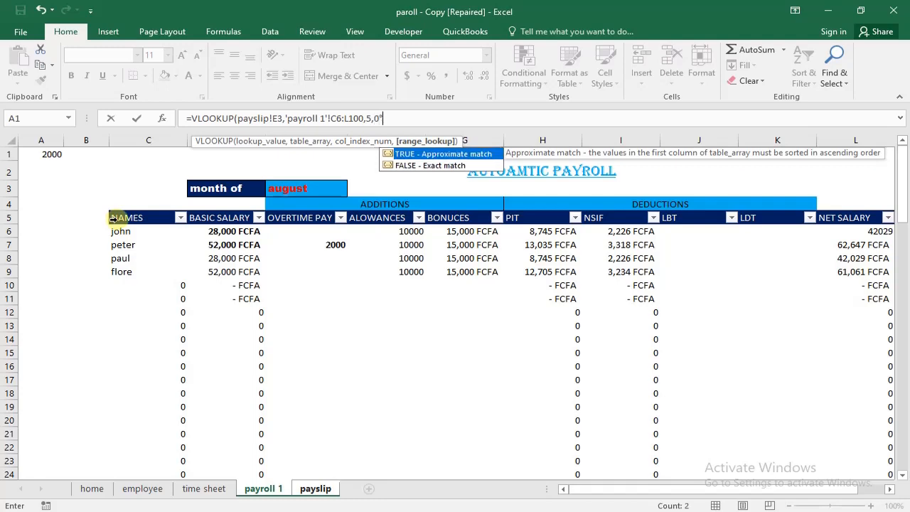
key(BackSpace)
text())
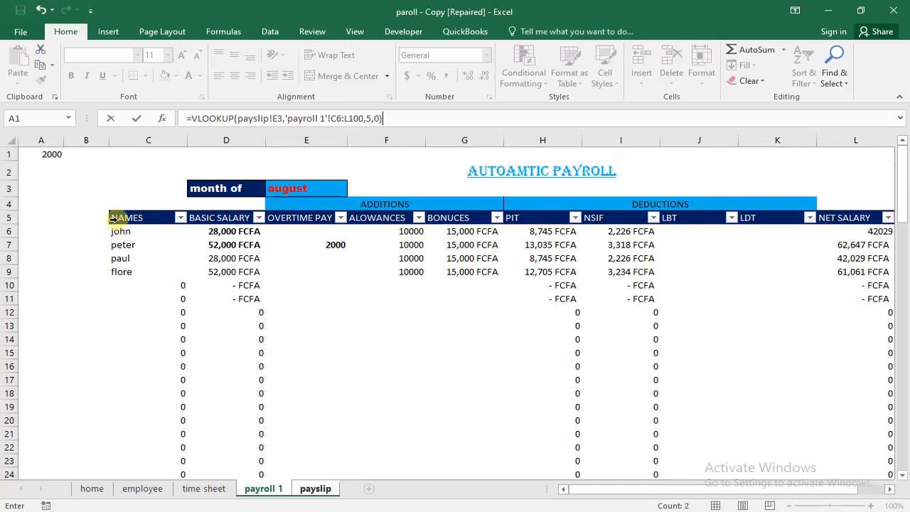
key(Return)
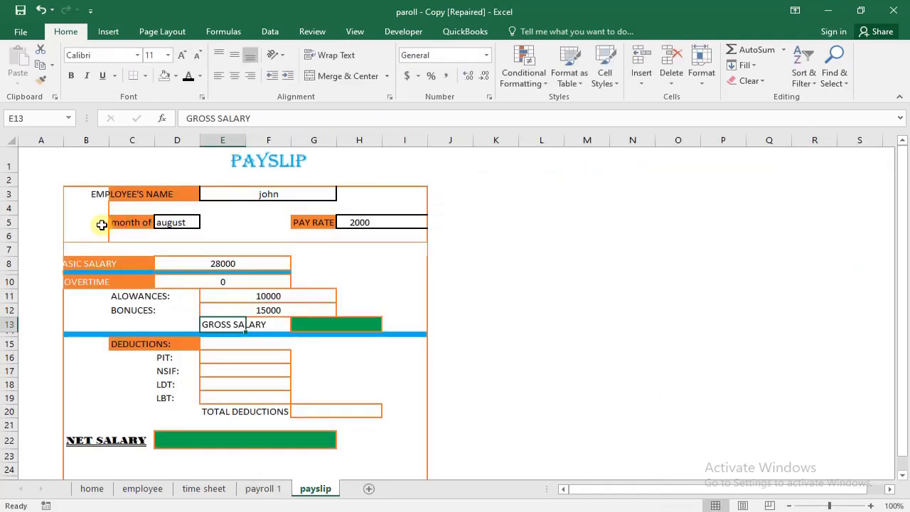
- Merge and center the green cells G13:H13 beside the gross salary label
click(337, 327)
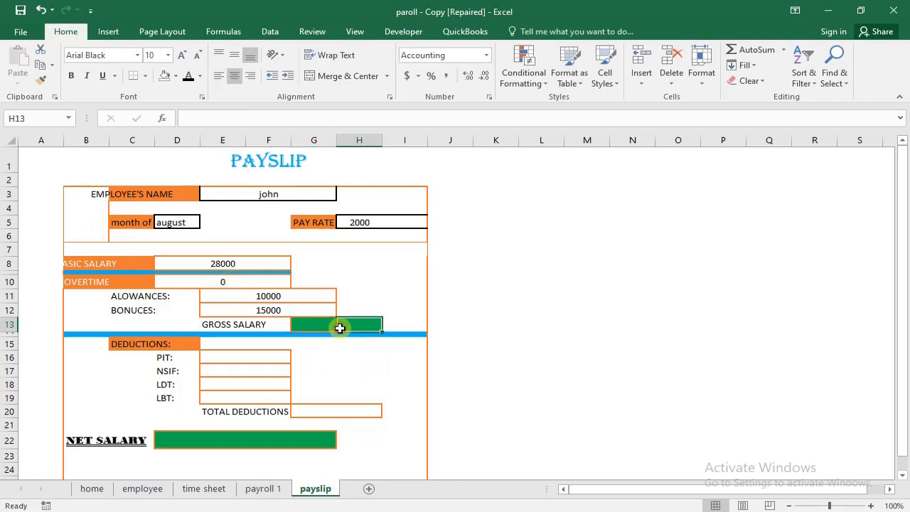
drag(337, 326, 355, 321)
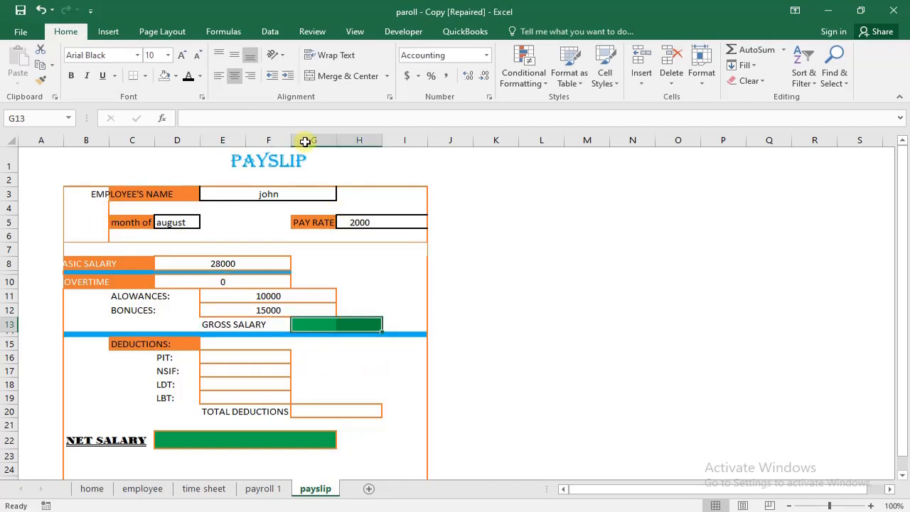
click(321, 79)
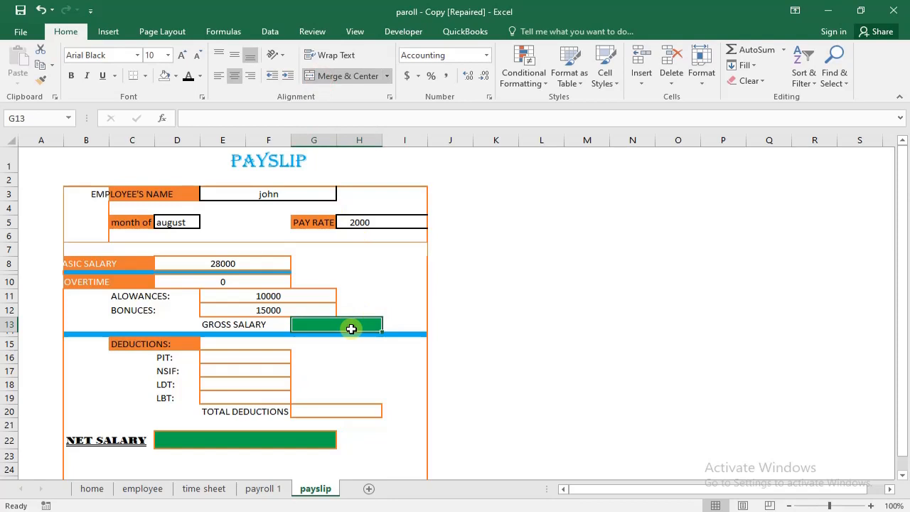
- Enter the gross salary formula =D8+D10+E11+E12 in the payslip's merged cell G13
text(=)
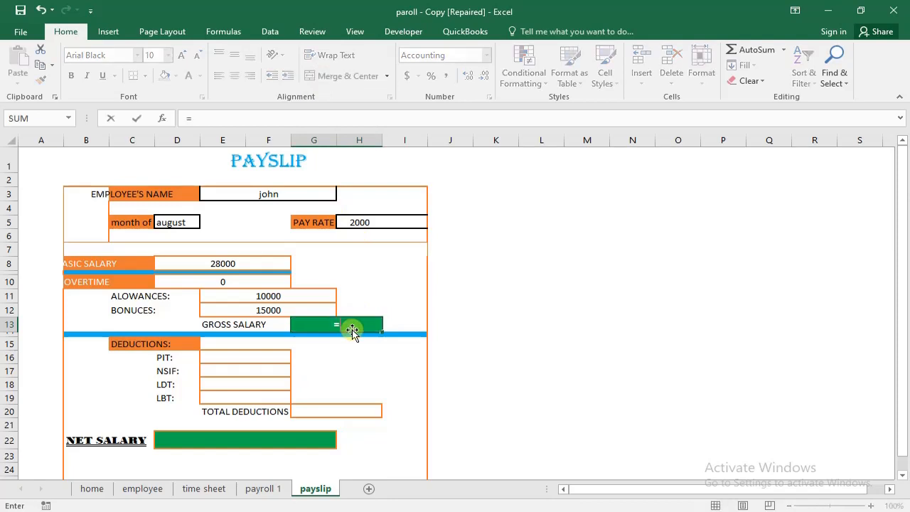
click(242, 266)
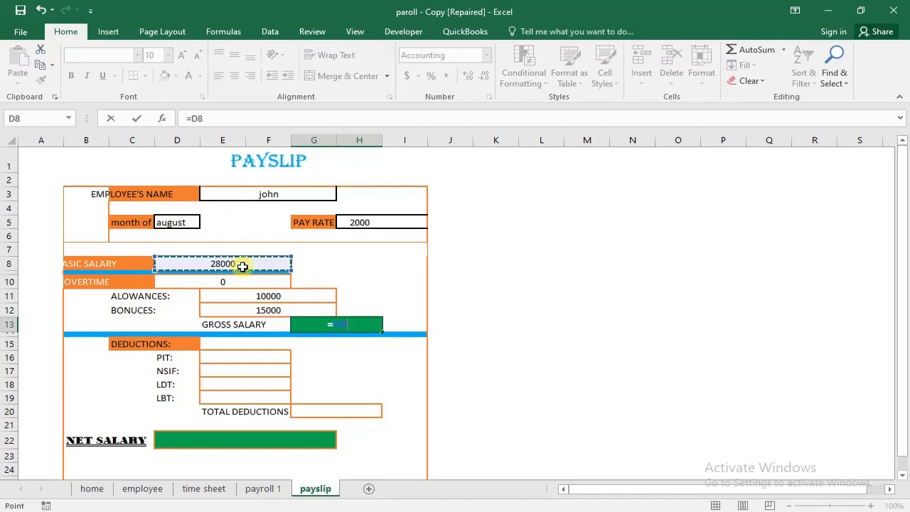
text(=D8+)
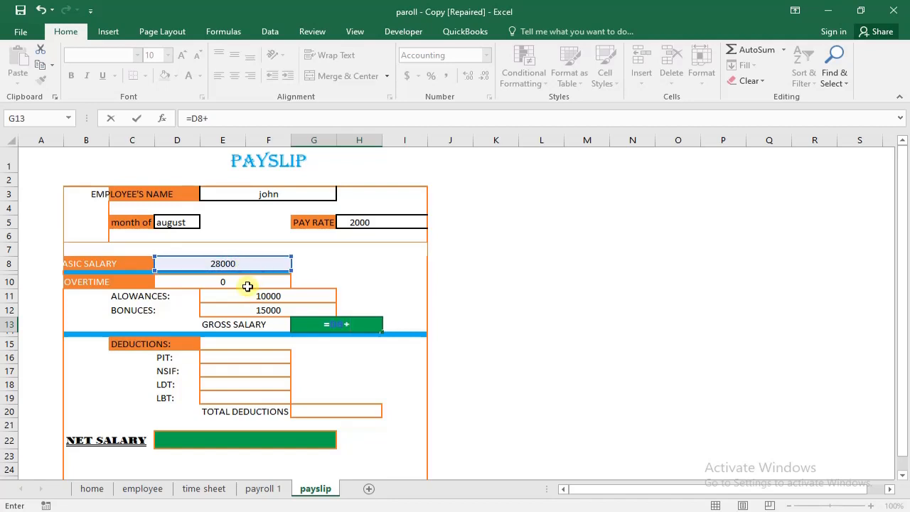
click(249, 282)
text(+)
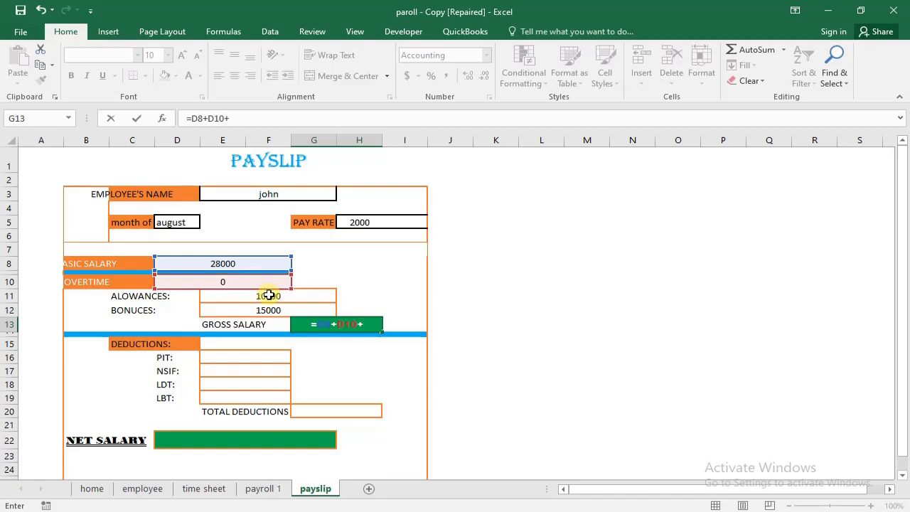
click(267, 295)
text(+)
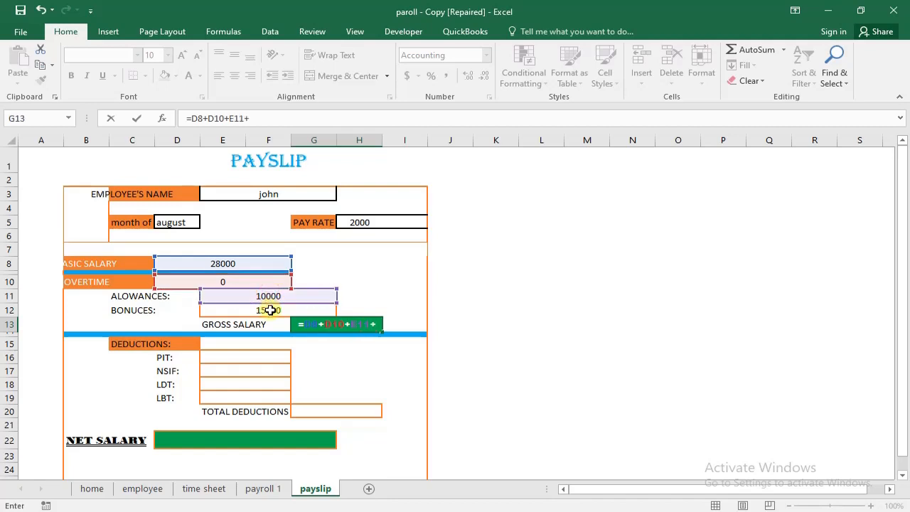
click(270, 310)
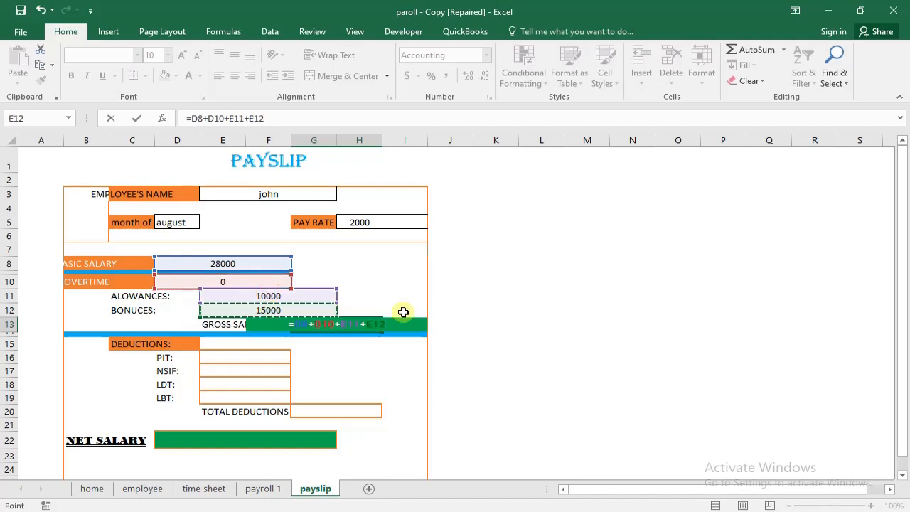
key(Return)
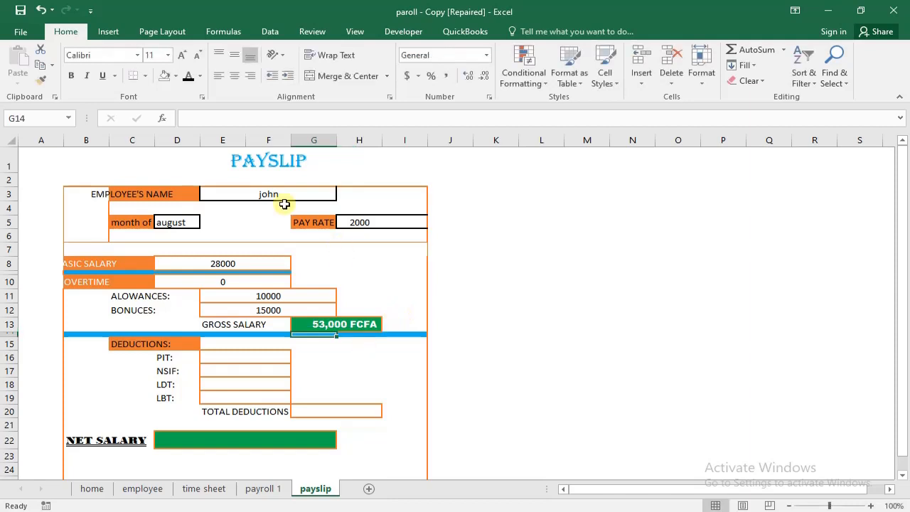
- Clear the employee's name from cell E3 to test the payslip formulas with no employee selected
click(273, 193)
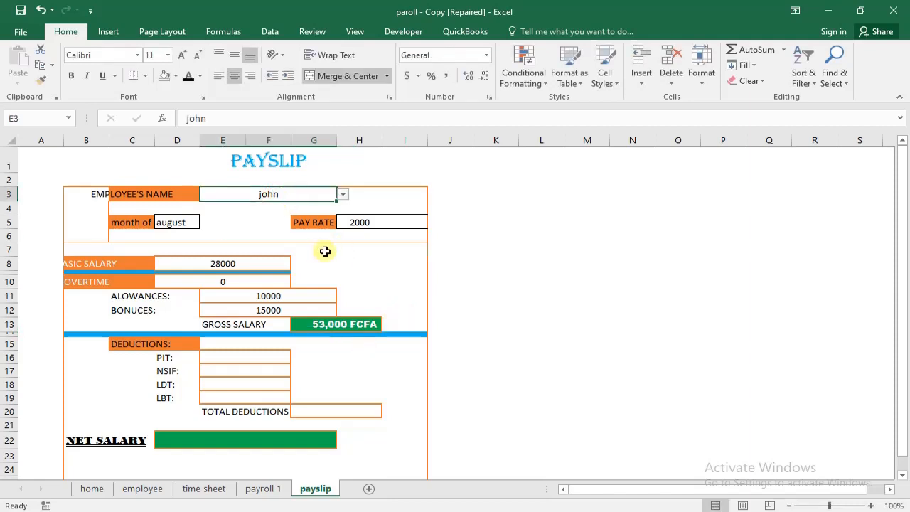
key(Delete)
click(370, 353)
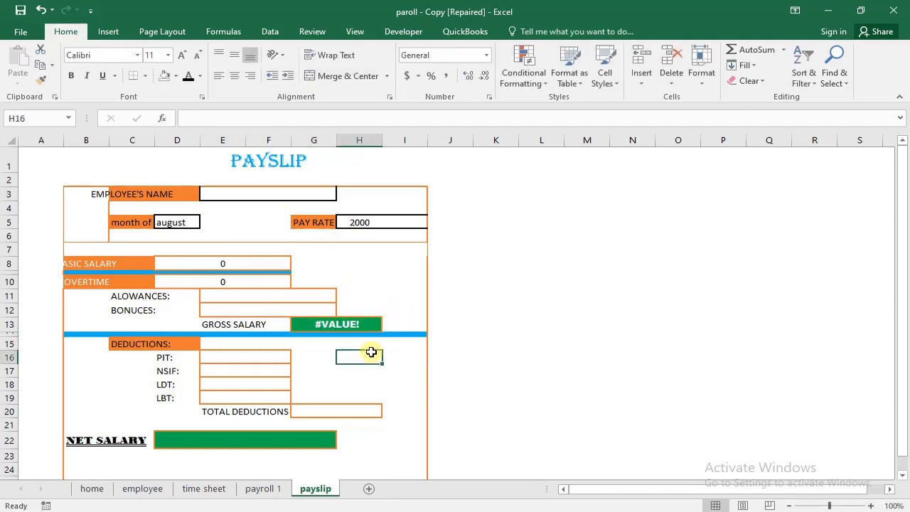
- Wrap the gross salary formula in G13 with IFERROR so it reads =IFERROR(D8+D10+E11+E12,"")
click(335, 329)
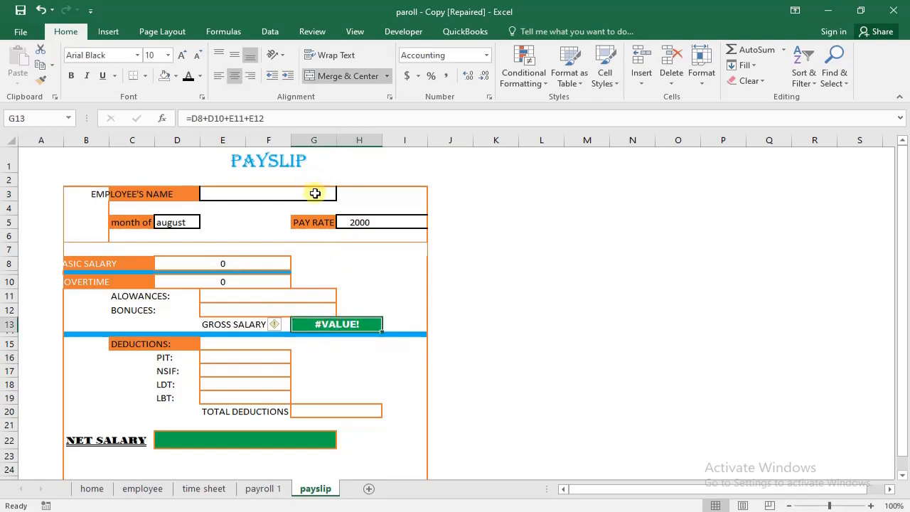
click(192, 120)
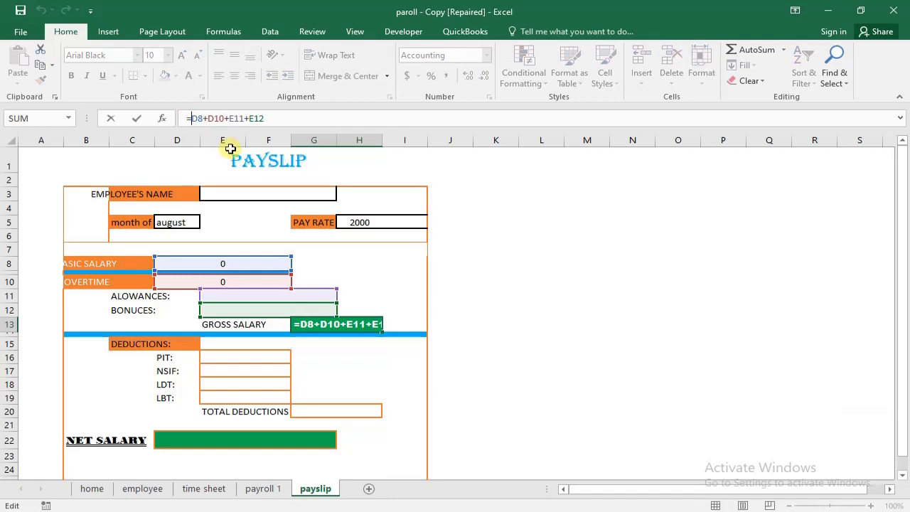
text(IFE)
double_click(231, 148)
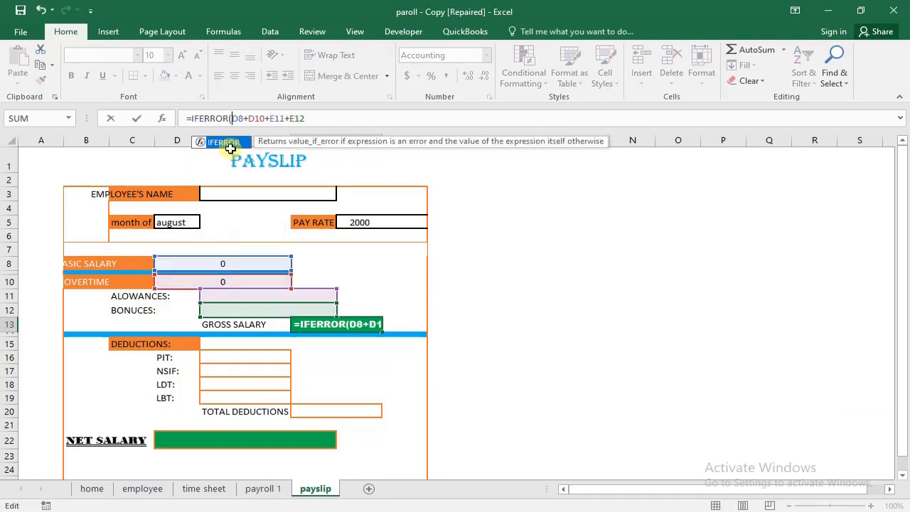
text(?33')
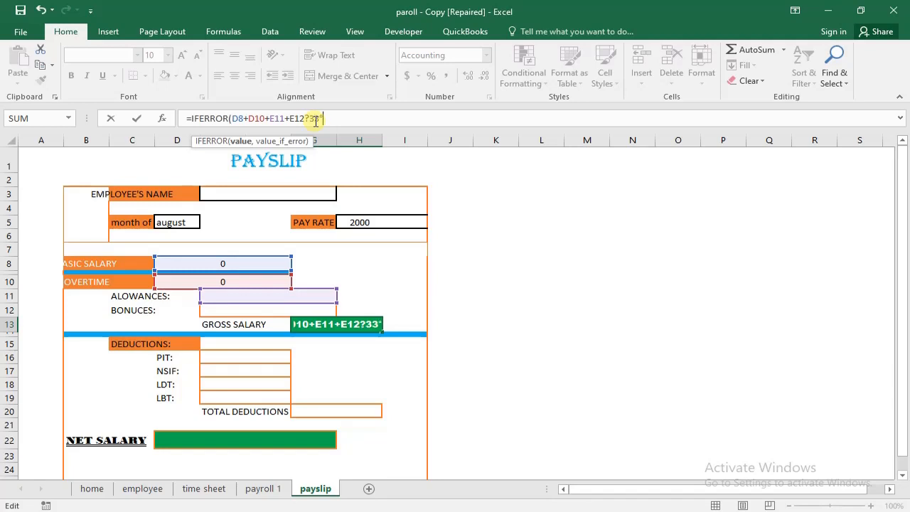
key(BackSpace)
key(BackSpace)
key(BackSpace)
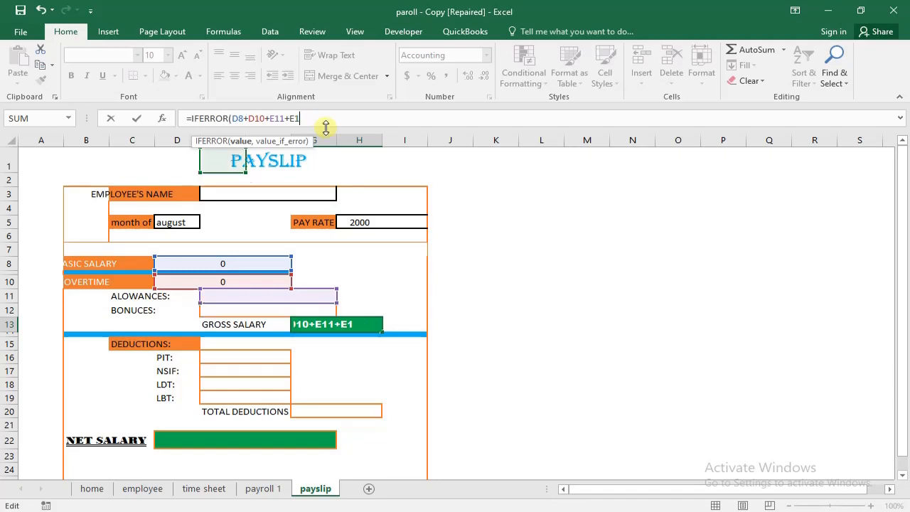
text(2,")
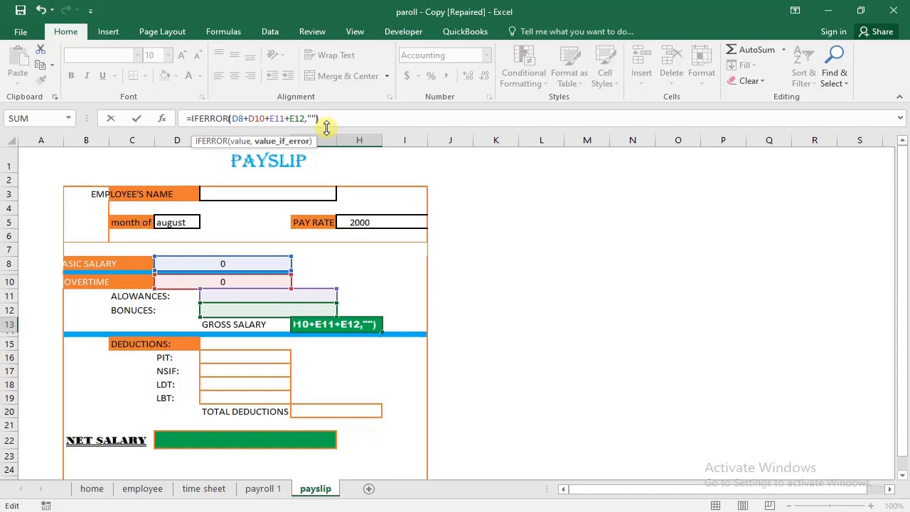
key(Return)
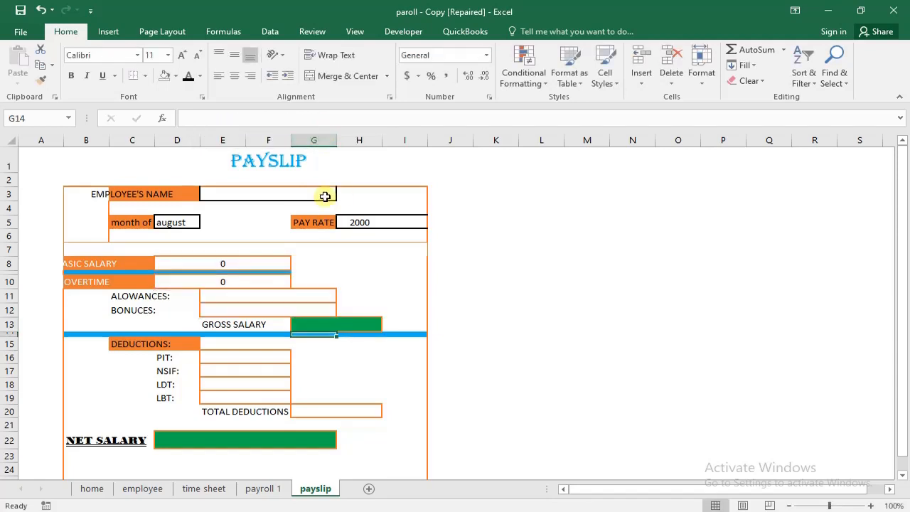
- Choose the first employee of payroll 1 in the payslip's employee name cell E3
click(325, 197)
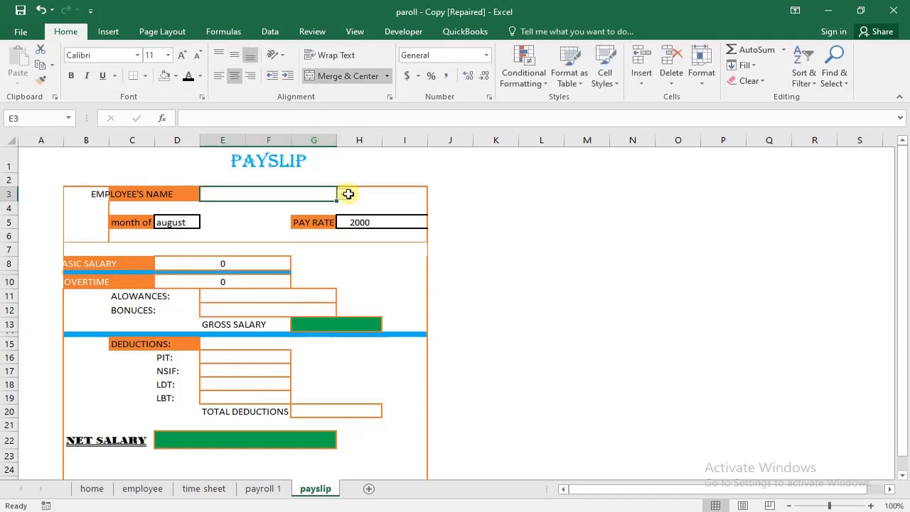
click(343, 194)
click(330, 206)
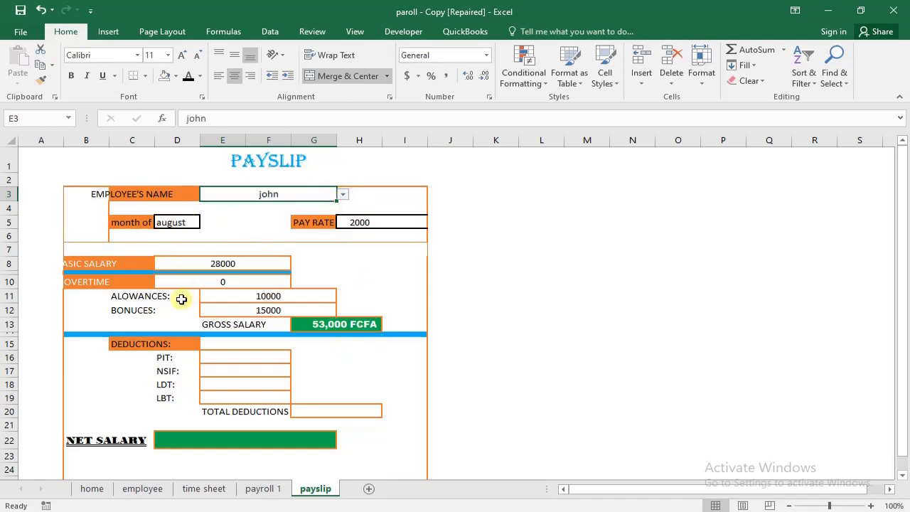
- Merge and center the PIT cells E16:F16 and extend the merged format down through row 19 for the other deductions
click(235, 359)
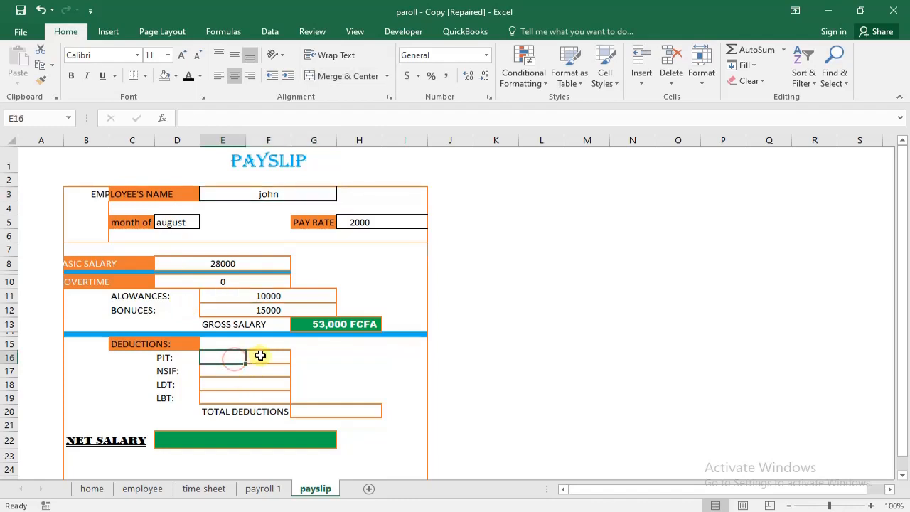
drag(238, 356, 286, 355)
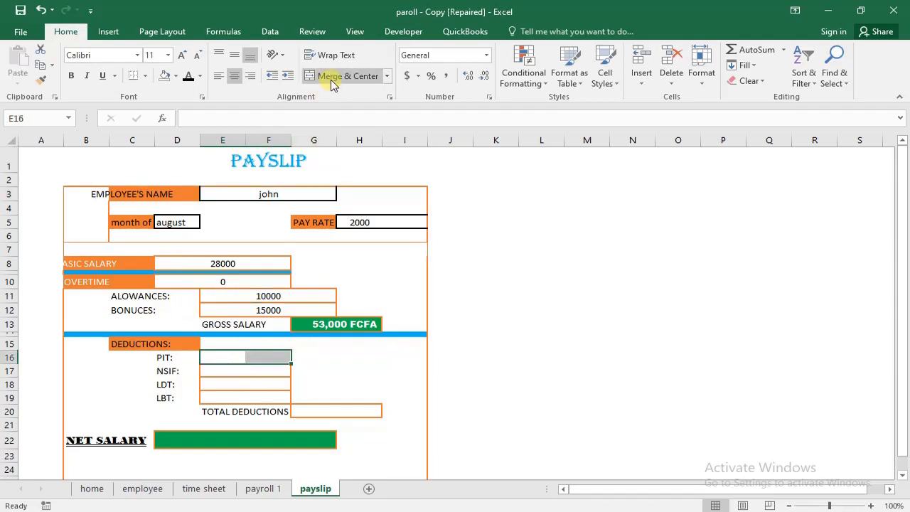
click(358, 77)
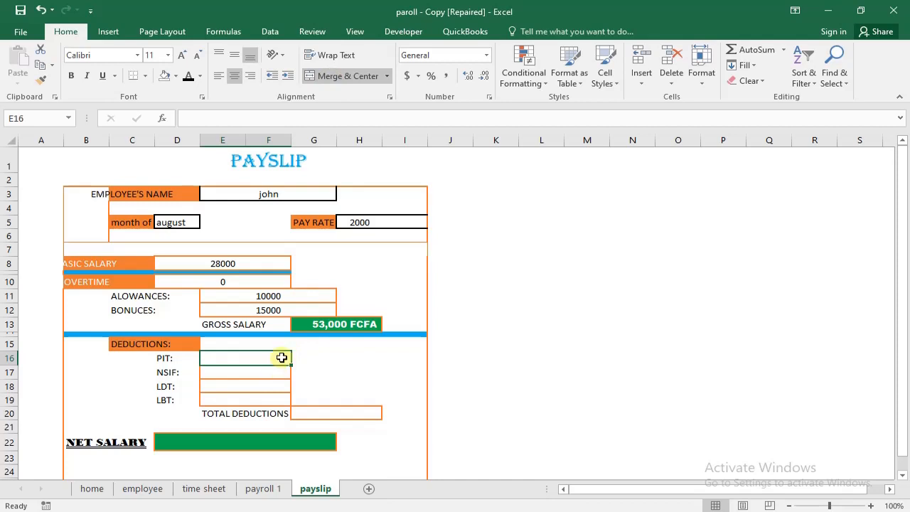
drag(290, 364, 283, 405)
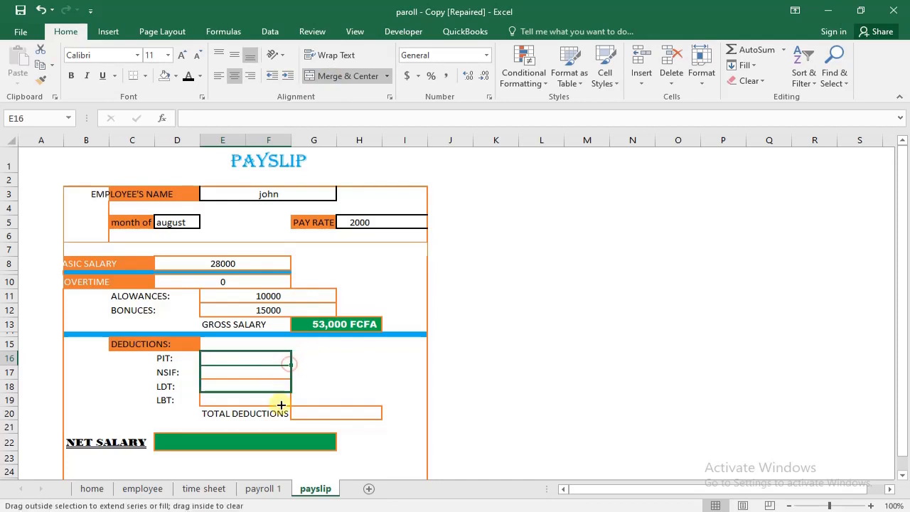
click(331, 382)
click(263, 382)
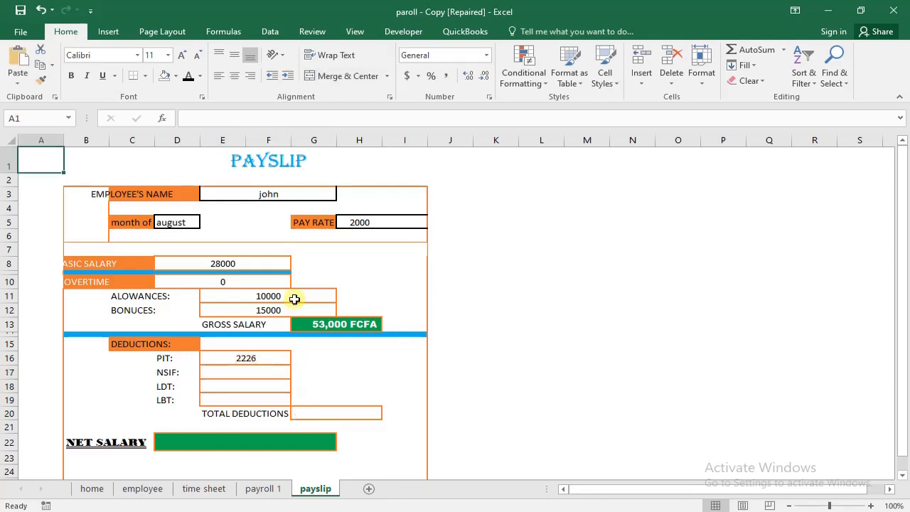
- Copy the bonuses lookup formula from E12 into the NSIF cell E17 with column index 7: =VLOOKUP(payslip!E3,'payroll 1'!C6:L100,7,0)
click(287, 309)
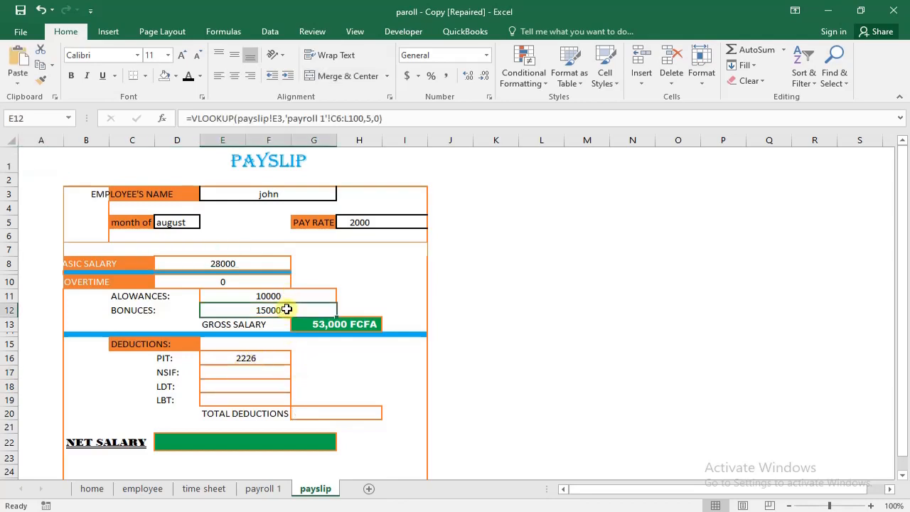
drag(399, 117, 165, 99)
key(ctrl+c)
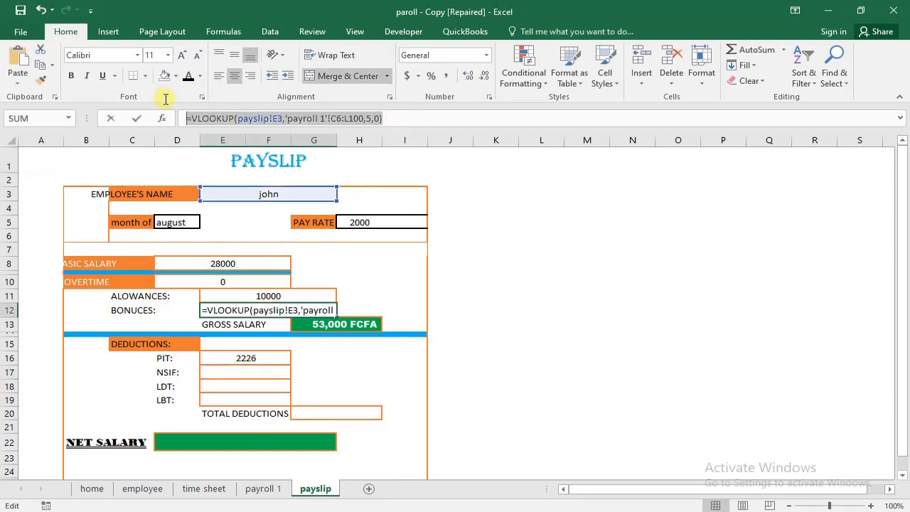
key(Return)
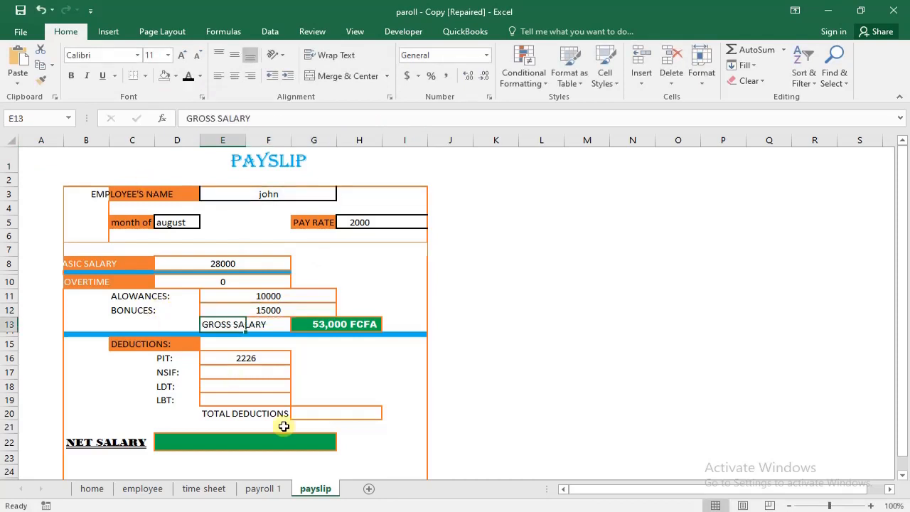
click(257, 374)
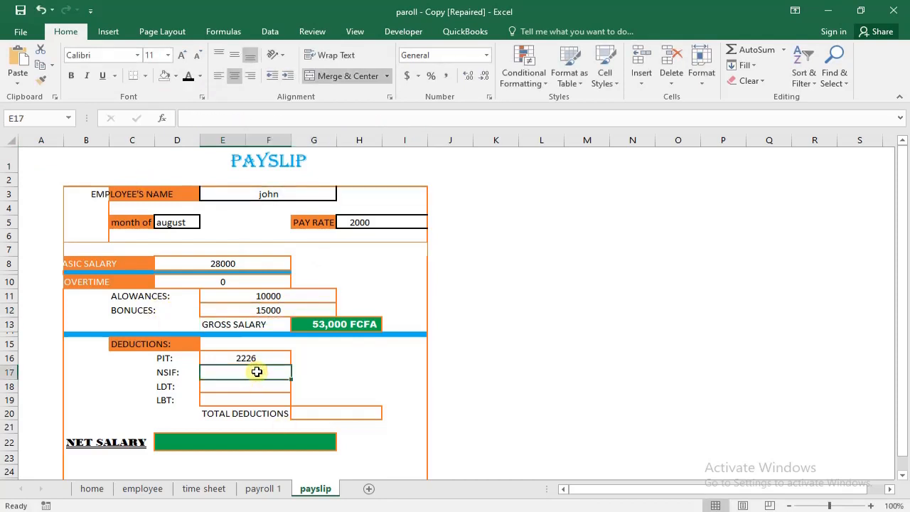
double_click(257, 372)
key(ctrl+v)
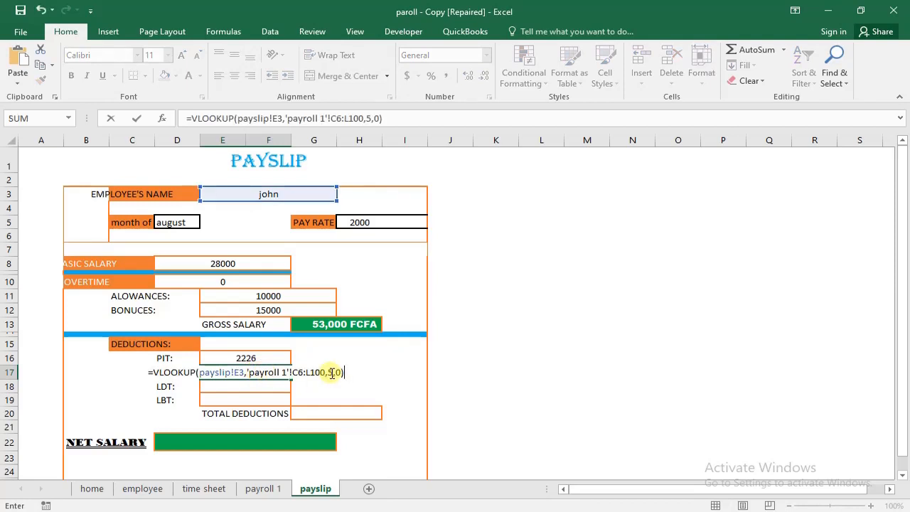
click(331, 373)
key(BackSpace)
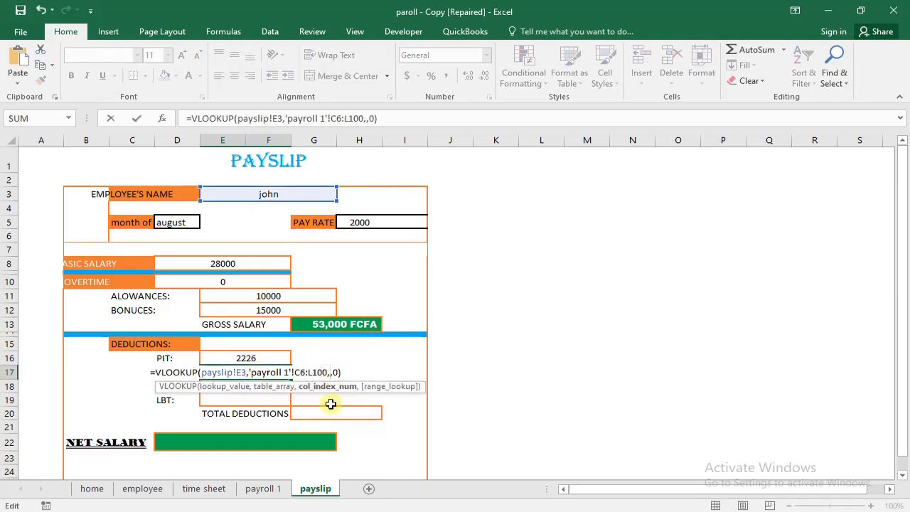
text(7)
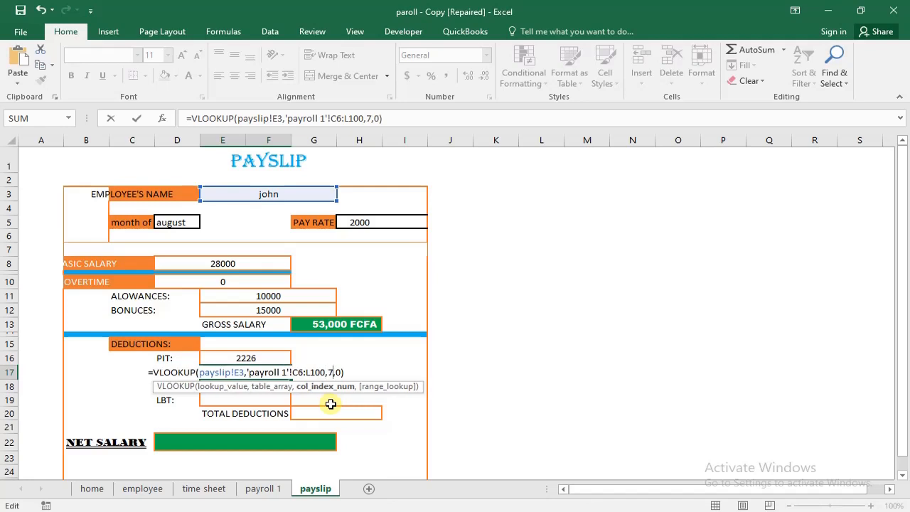
key(Return)
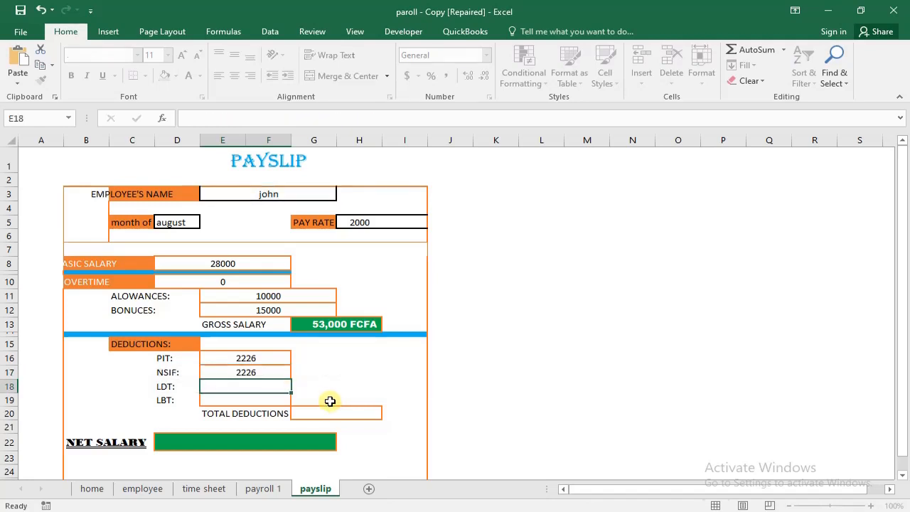
- Check the NSIF result against the payroll 1 sheet and set the column index in the PIT lookup in E16 to 6
click(257, 373)
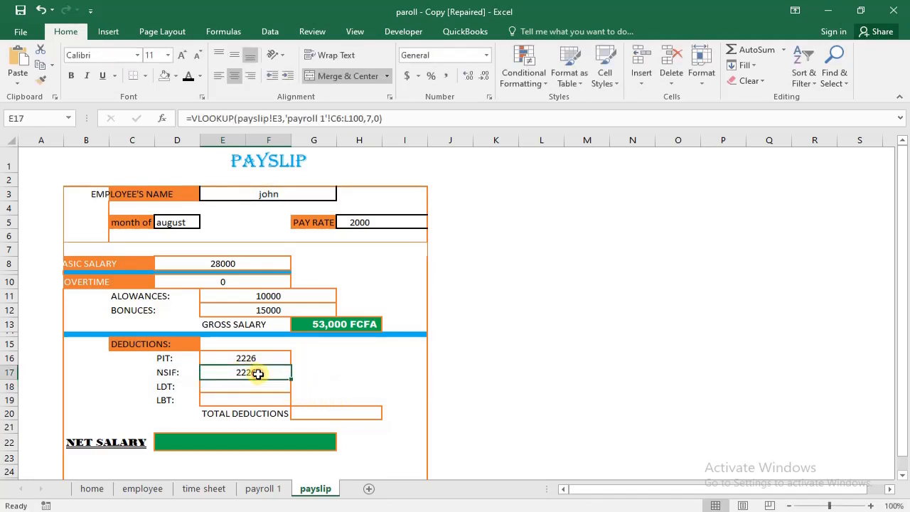
click(261, 491)
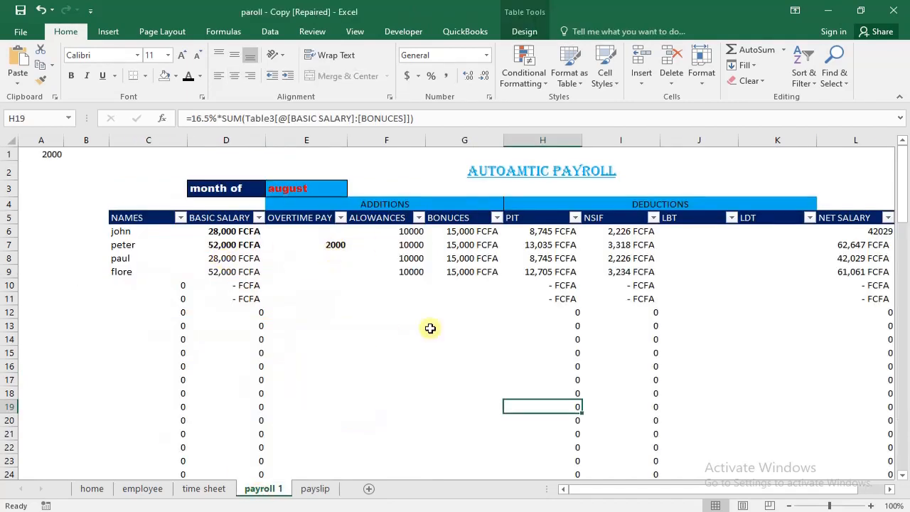
click(306, 489)
click(246, 357)
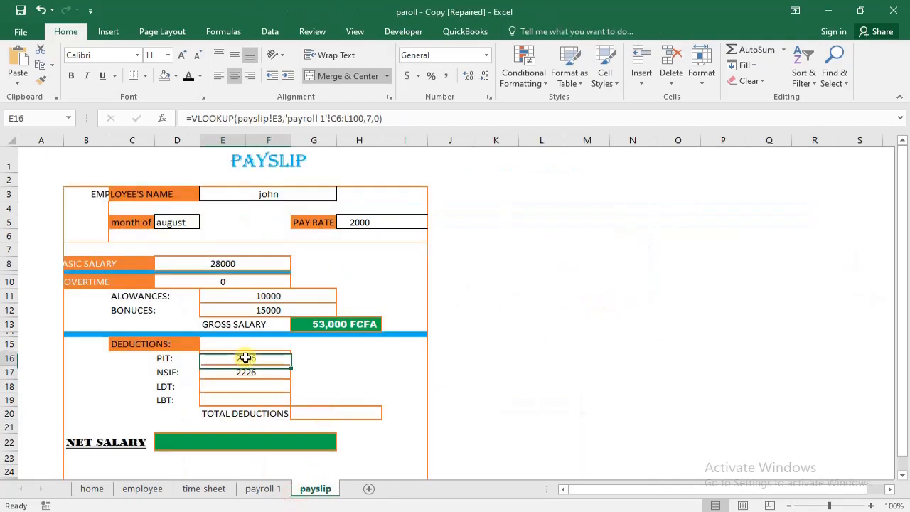
click(372, 119)
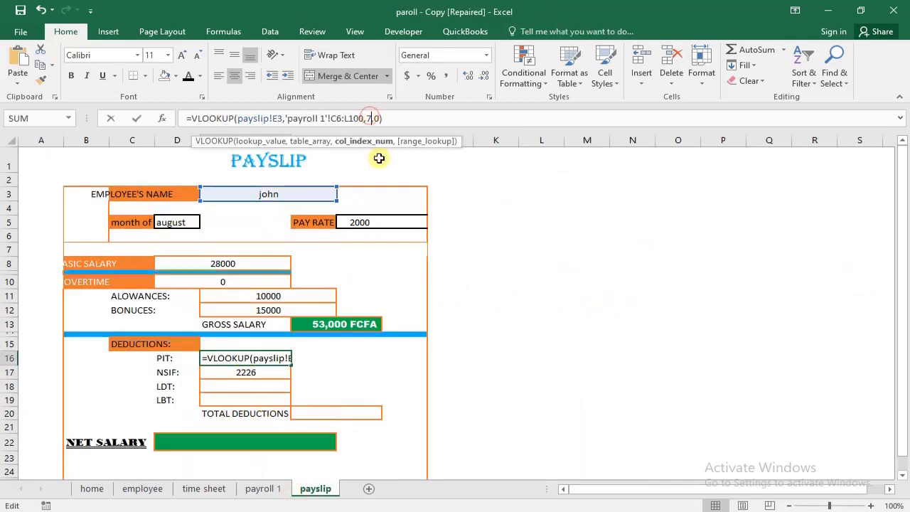
key(BackSpace)
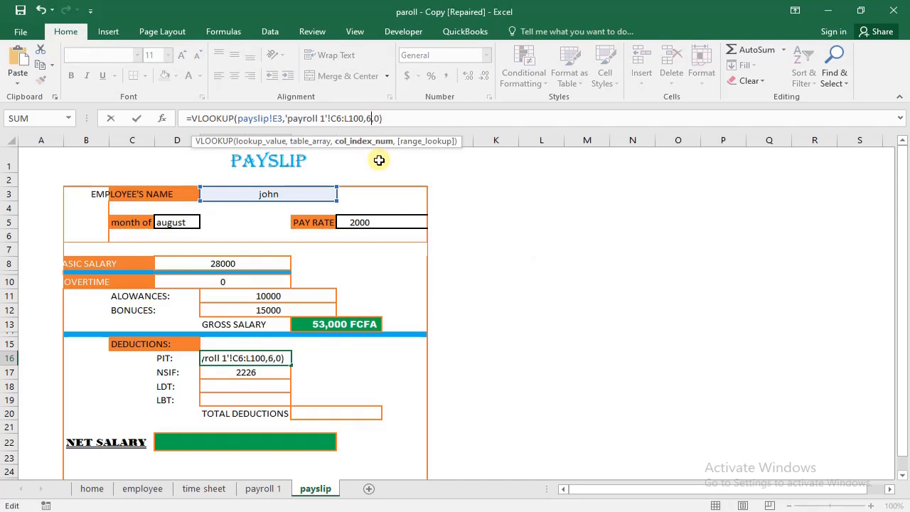
text(6)
key(Return)
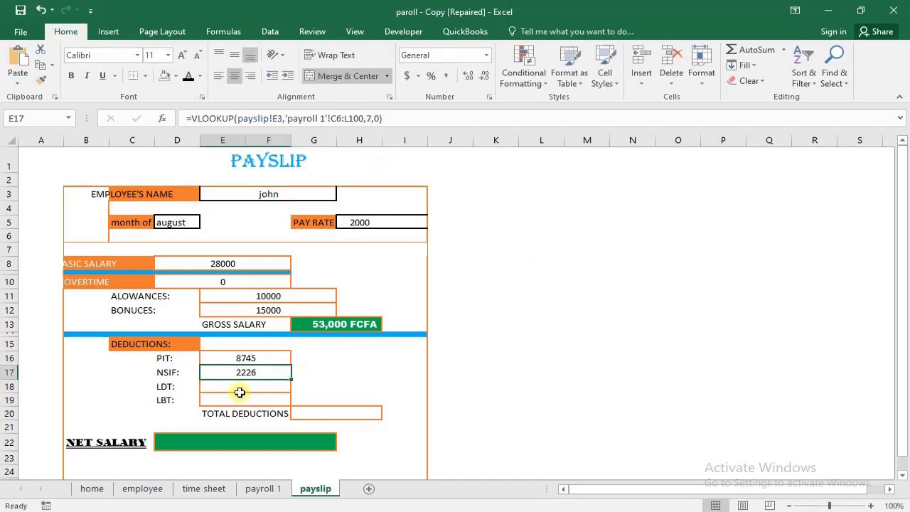
click(243, 389)
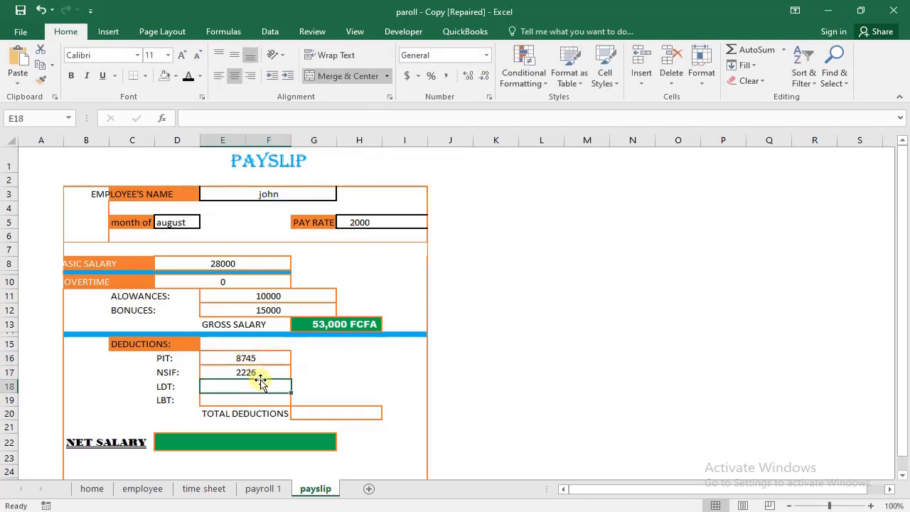
key(ctrl+v)
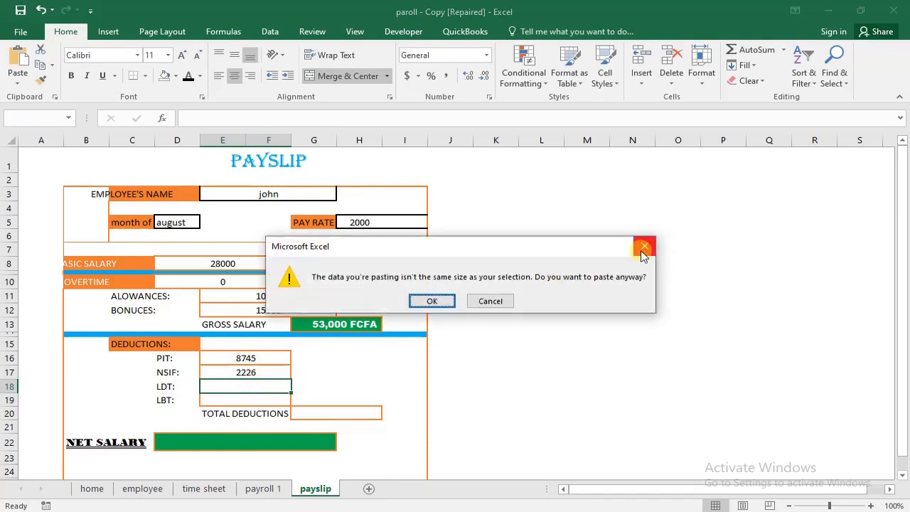
click(645, 248)
- Enter the lookup formula =VLOOKUP(payslip!E3,'payroll 1'!C6:L100,8,0) in the payslip's LDT cell E18
double_click(267, 386)
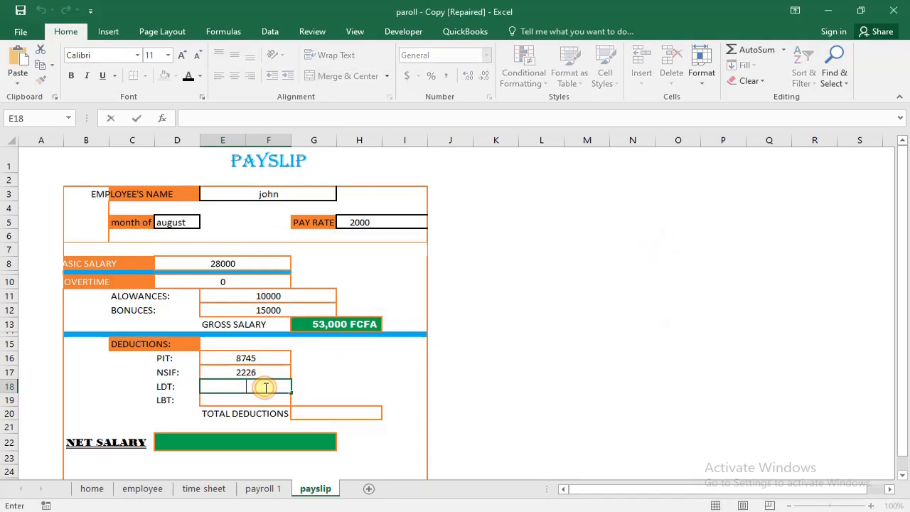
key(ctrl+v)
click(332, 386)
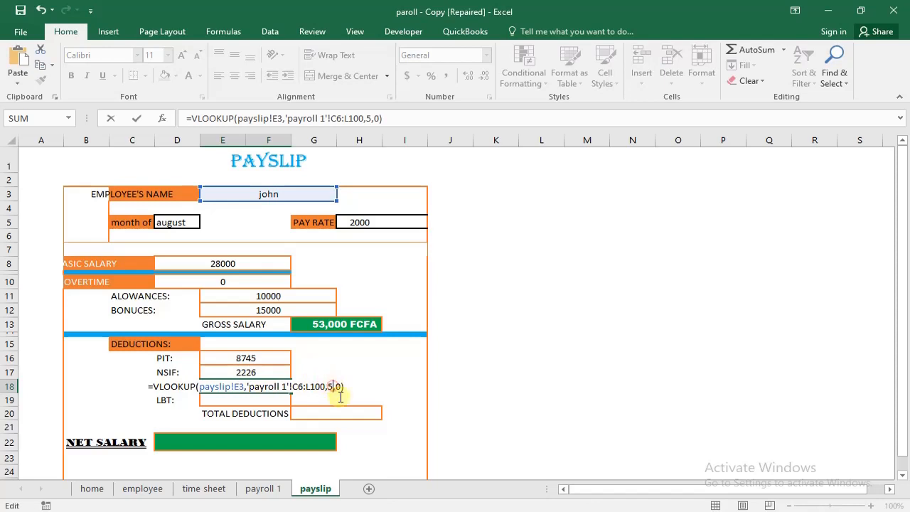
key(BackSpace)
text(8)
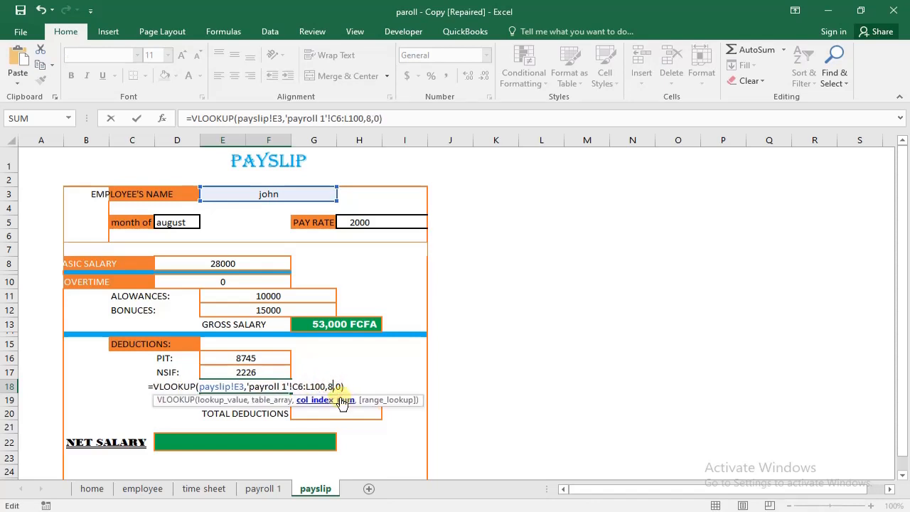
key(Return)
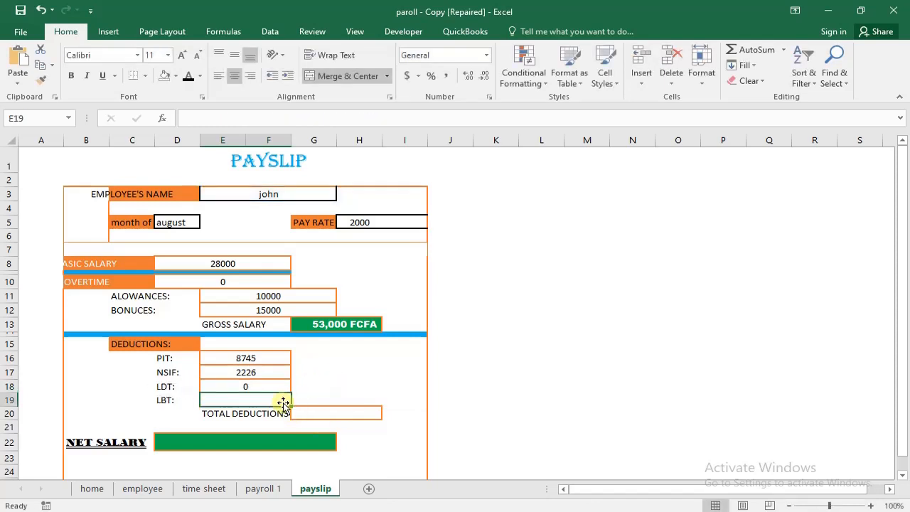
- Enter the lookup formula =VLOOKUP(payslip!E3,'payroll 1'!C6:L100,9,0) in the payslip's LBT cell E19
double_click(280, 401)
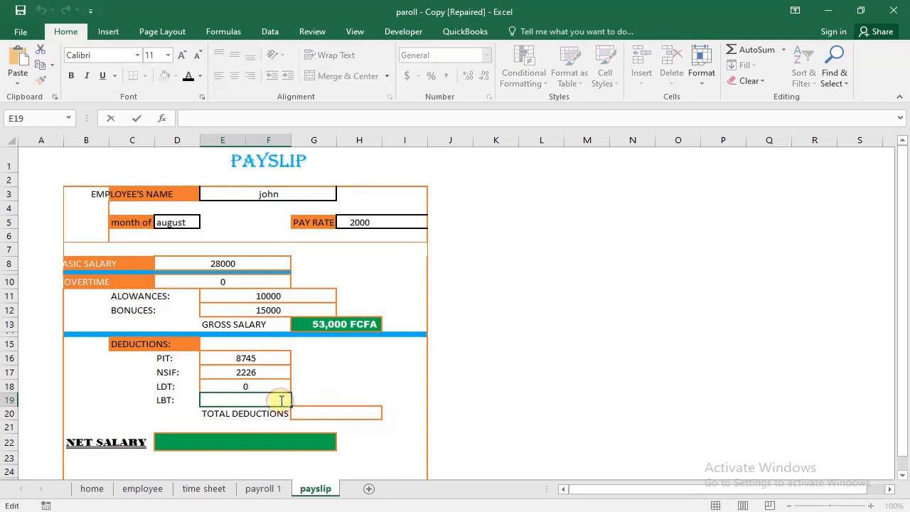
text(=VLOOKUP(payslip!E3,'payroll 1'!C6:L100,5,0))
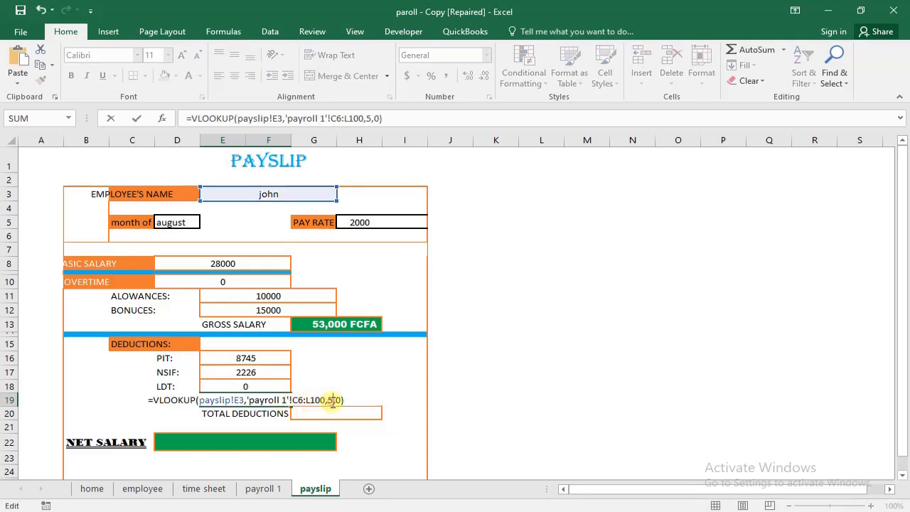
click(333, 401)
key(BackSpace)
text(9)
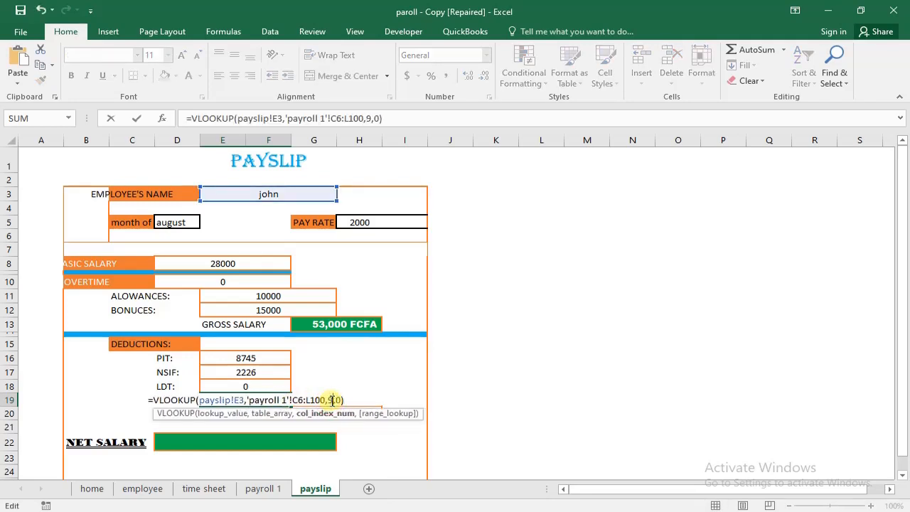
key(Return)
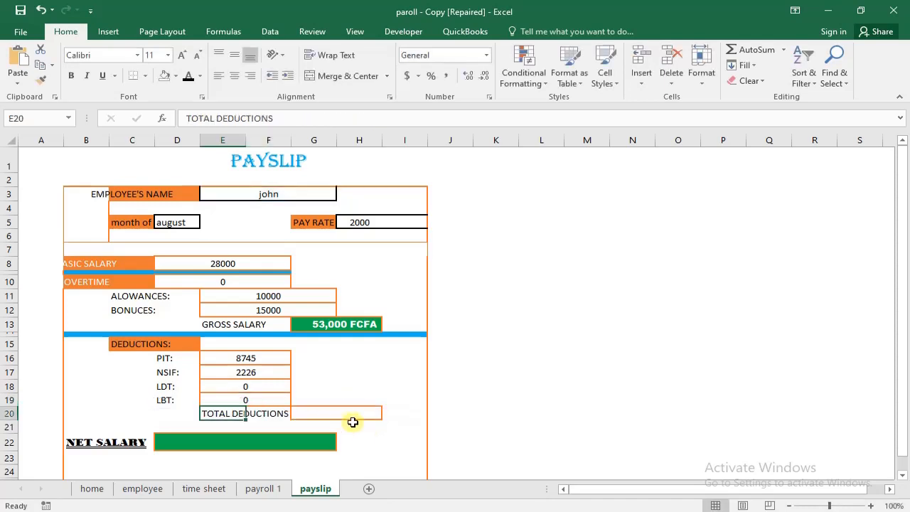
click(330, 416)
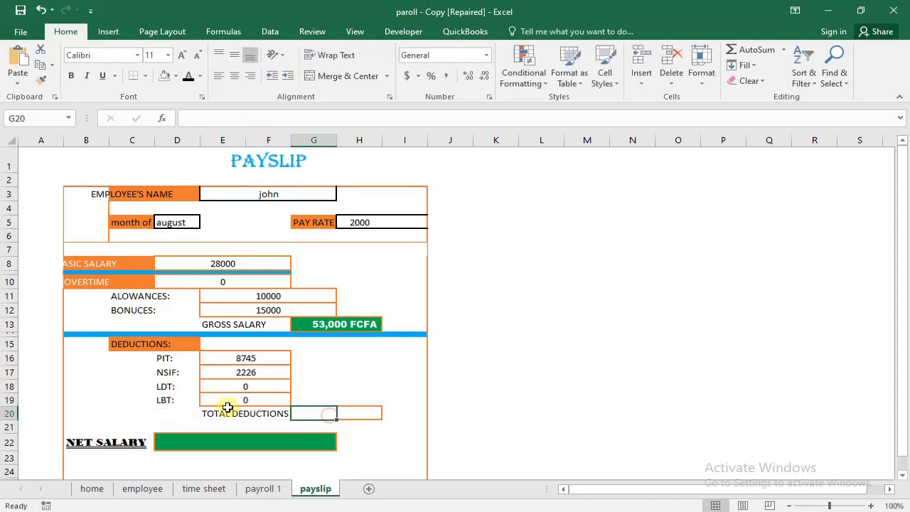
drag(313, 410, 346, 413)
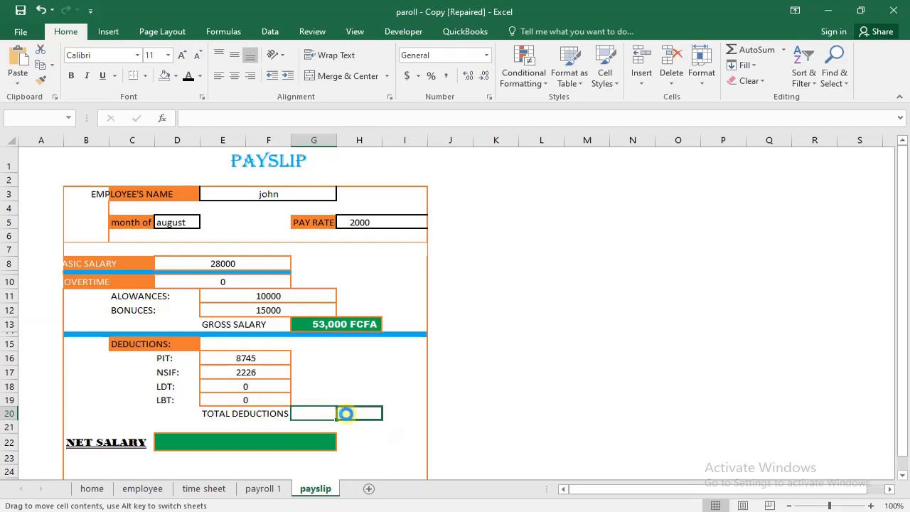
click(37, 10)
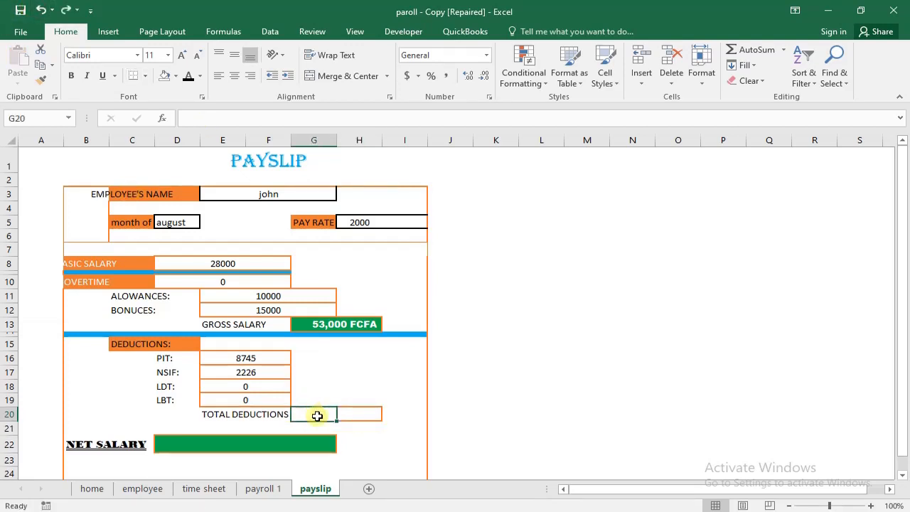
- Merge and center cells G20:H20 beside the TOTAL DEDUCTIONS label on the payslip
drag(326, 412, 364, 410)
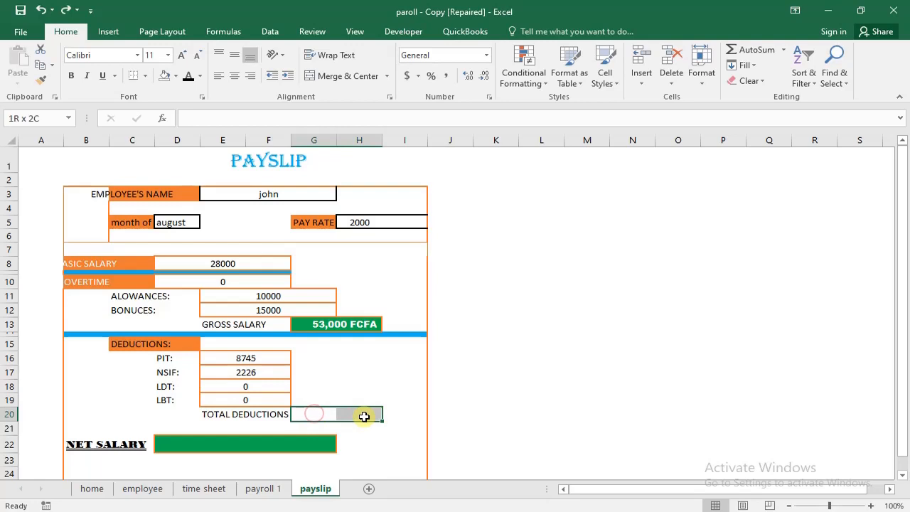
click(346, 77)
drag(366, 359, 366, 371)
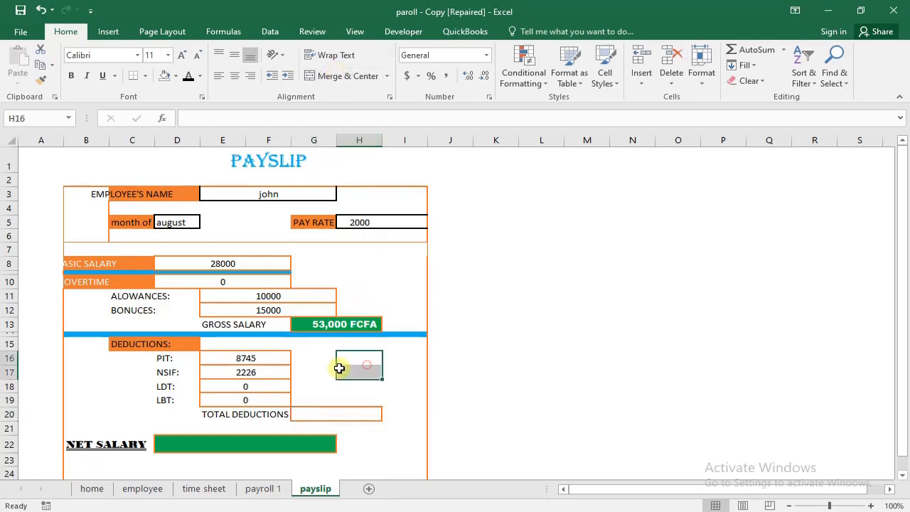
- Enter =SUM(E16:F19) in the merged total deductions cell G20 to add up PIT, NSIF, LDT and LBT
click(313, 419)
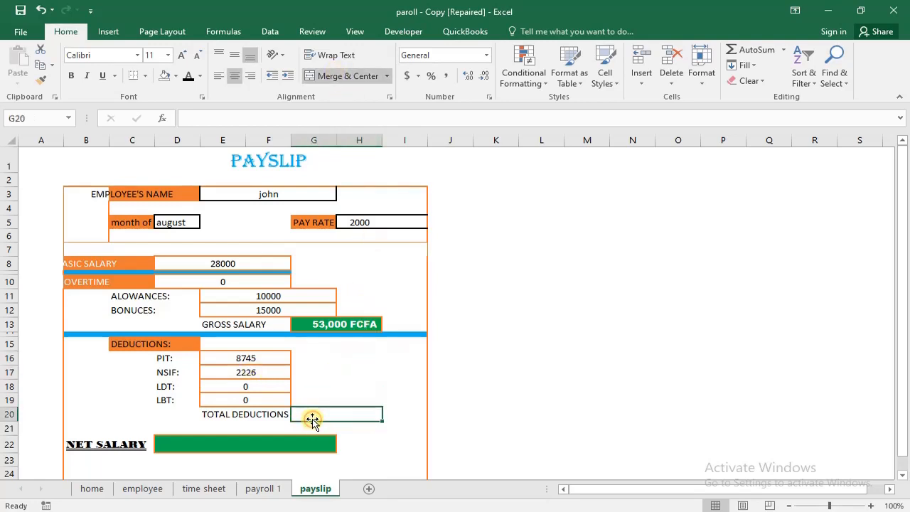
text(=sum)
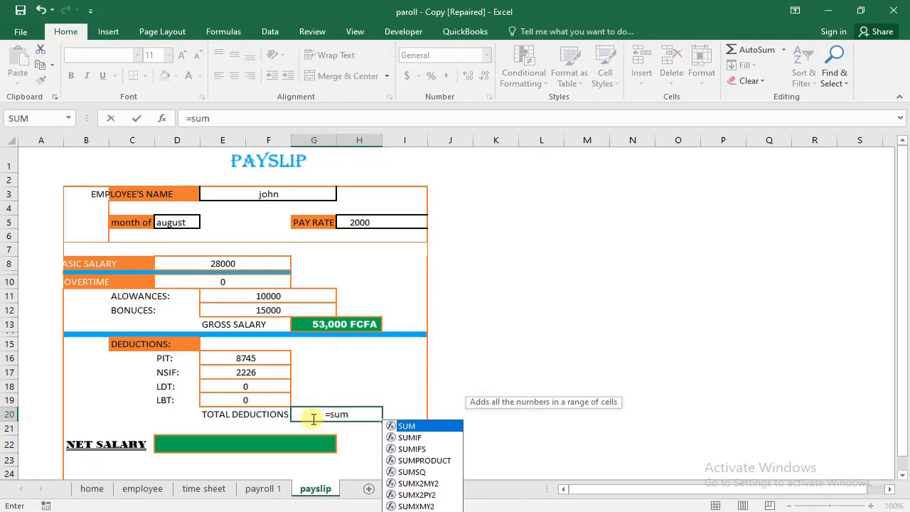
key(Tab)
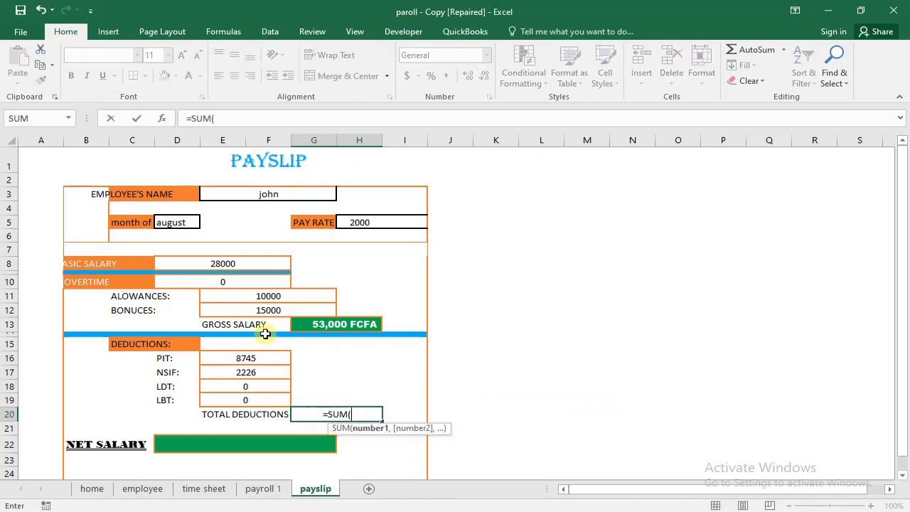
drag(267, 358, 267, 406)
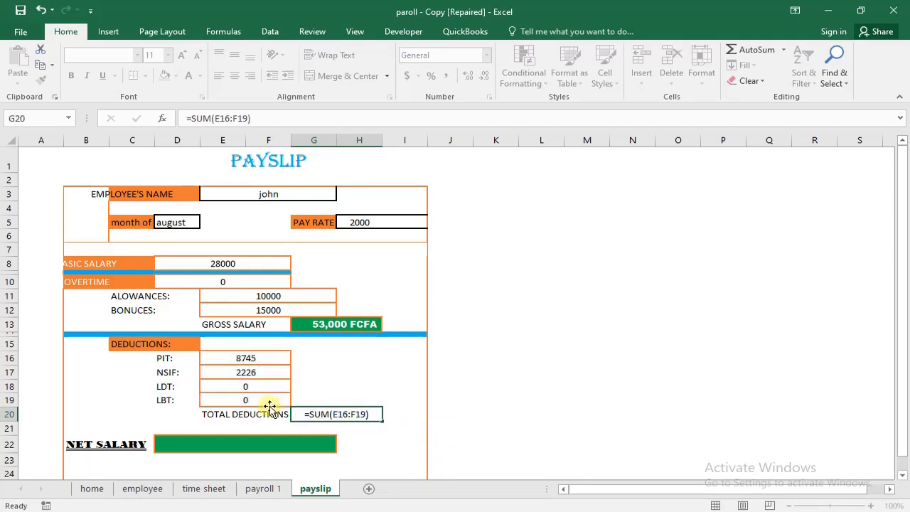
key(Return)
click(356, 414)
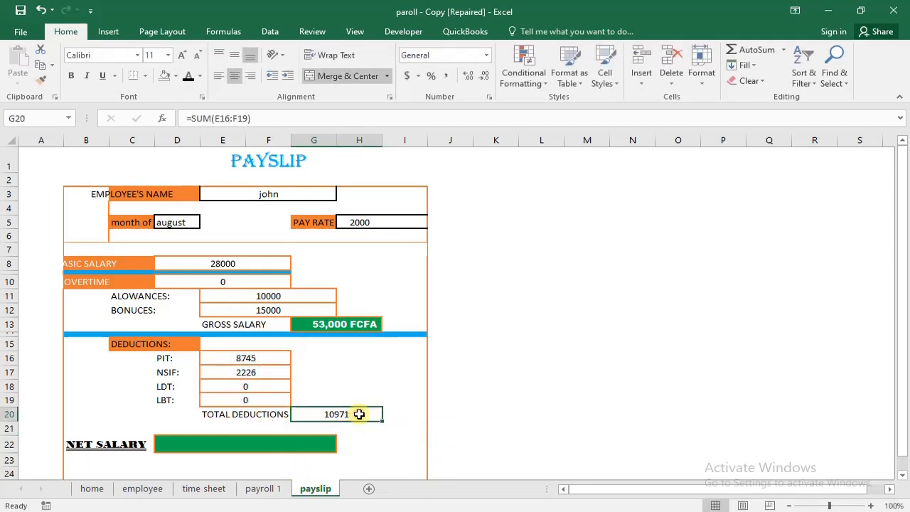
- Merge and center the green NET SALARY cells D22:G22
click(337, 441)
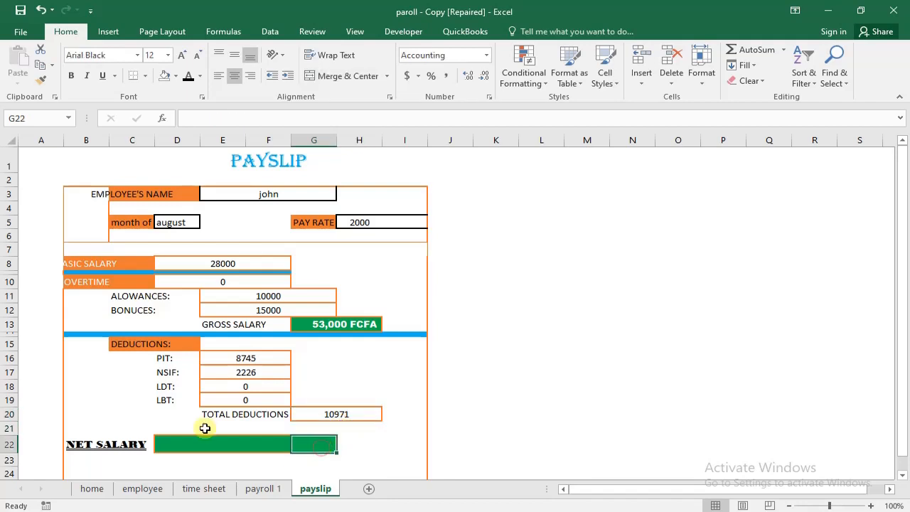
click(184, 443)
drag(282, 445, 309, 445)
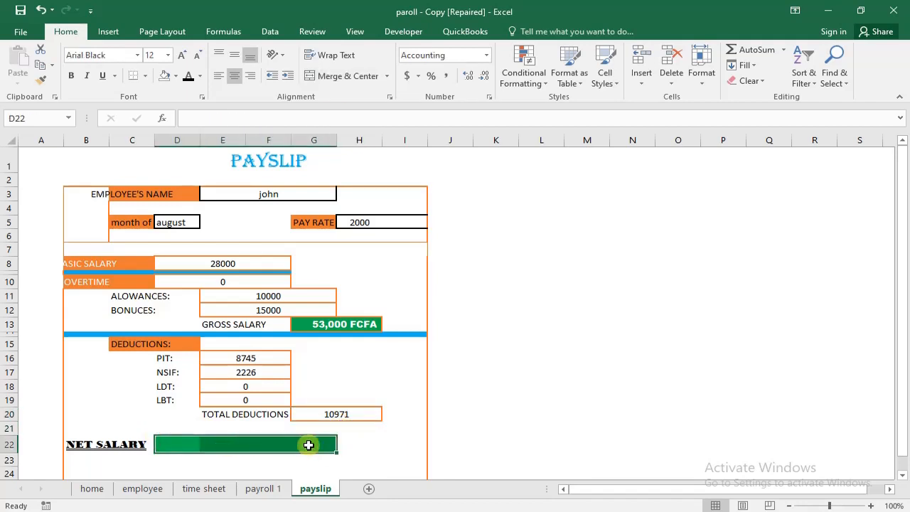
click(352, 75)
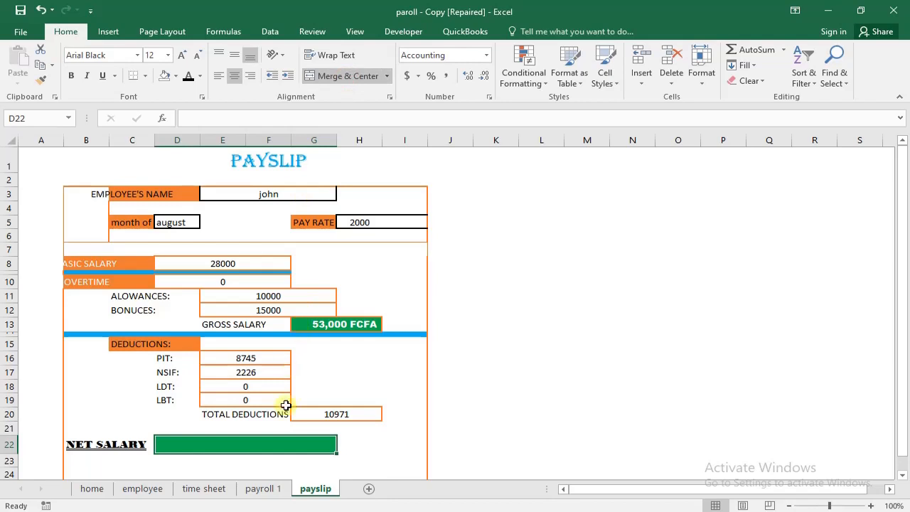
- Enter =G13-G20 in the net salary cell D22 to subtract total deductions from gross salary
text(=)
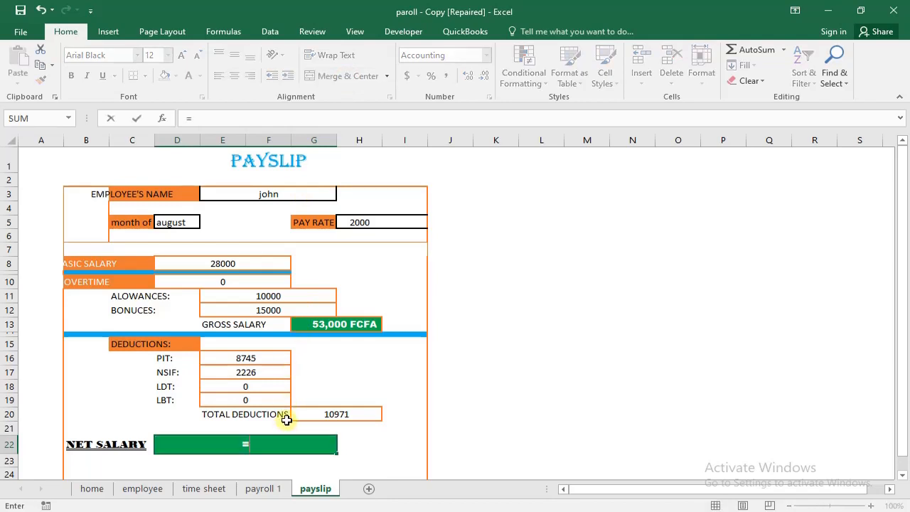
click(350, 330)
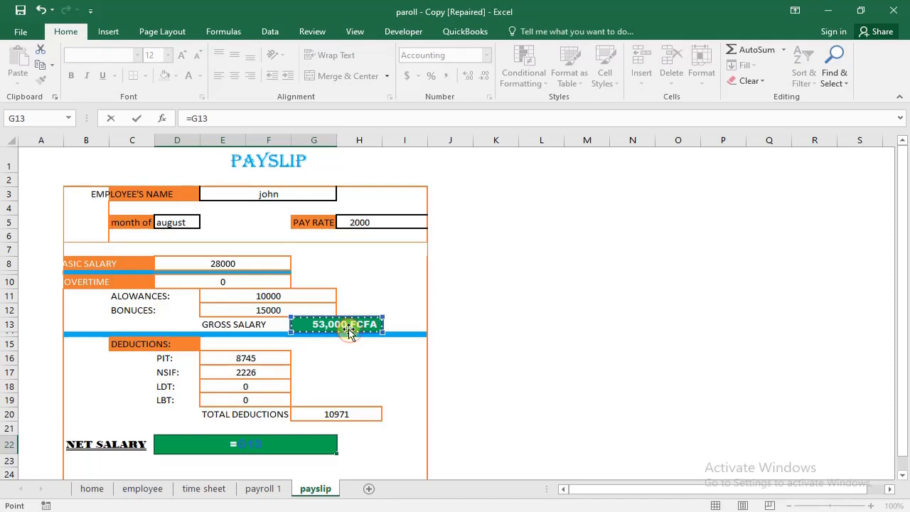
text(-)
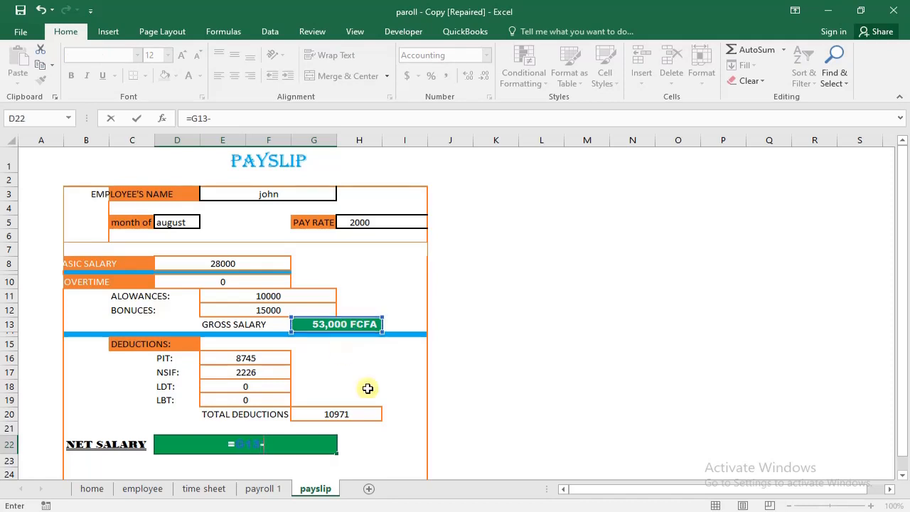
click(344, 415)
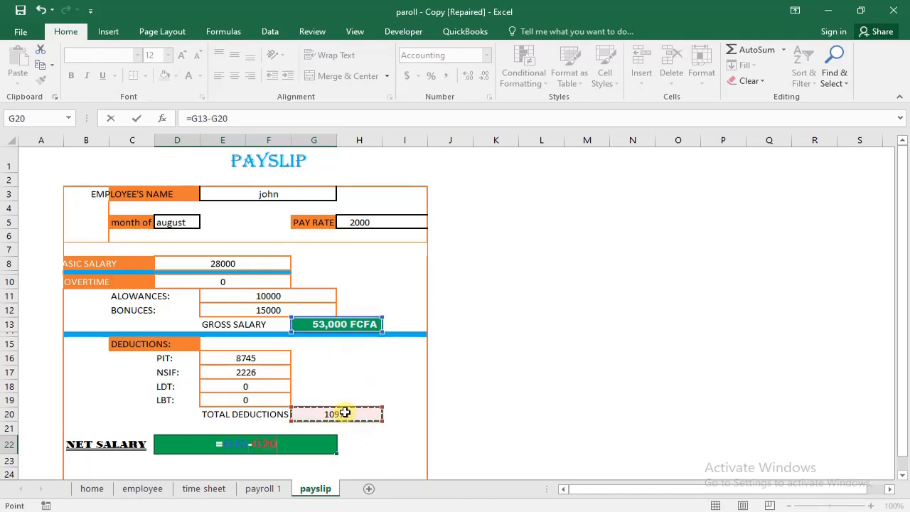
key(Return)
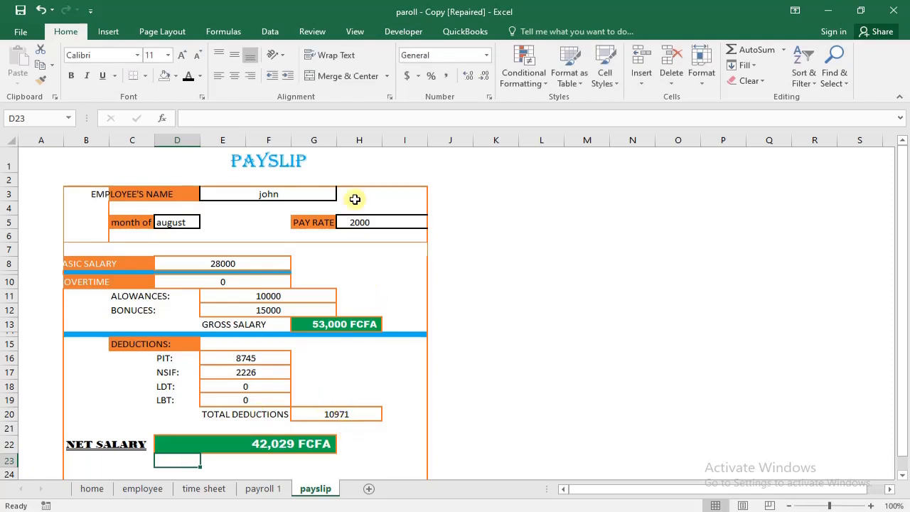
- Test the payslip by choosing the second employee for the employee's name in E3
click(313, 193)
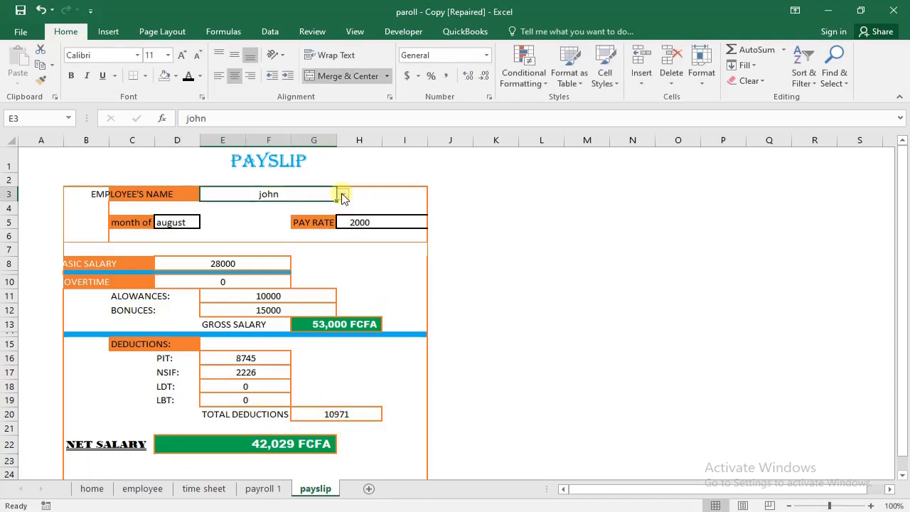
click(342, 195)
click(323, 215)
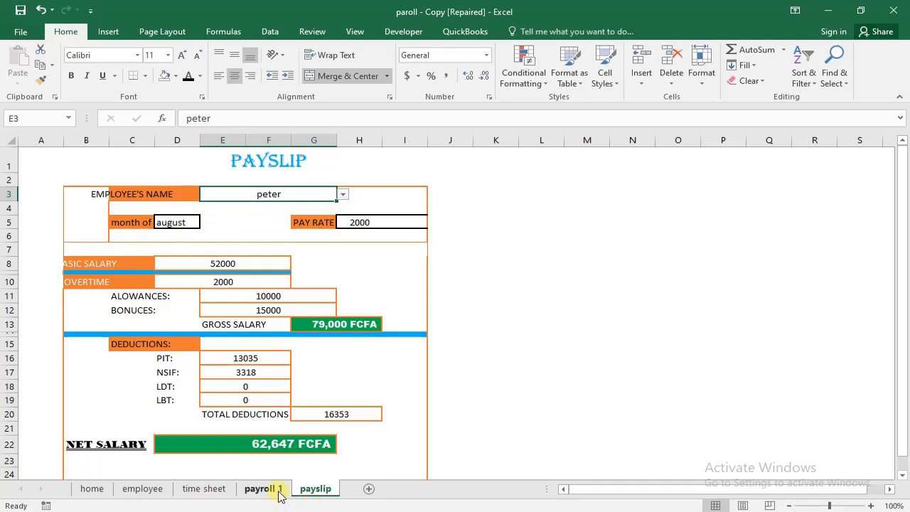
- Set the month in cell E3 of the payroll 1 sheet to july
click(262, 489)
click(329, 193)
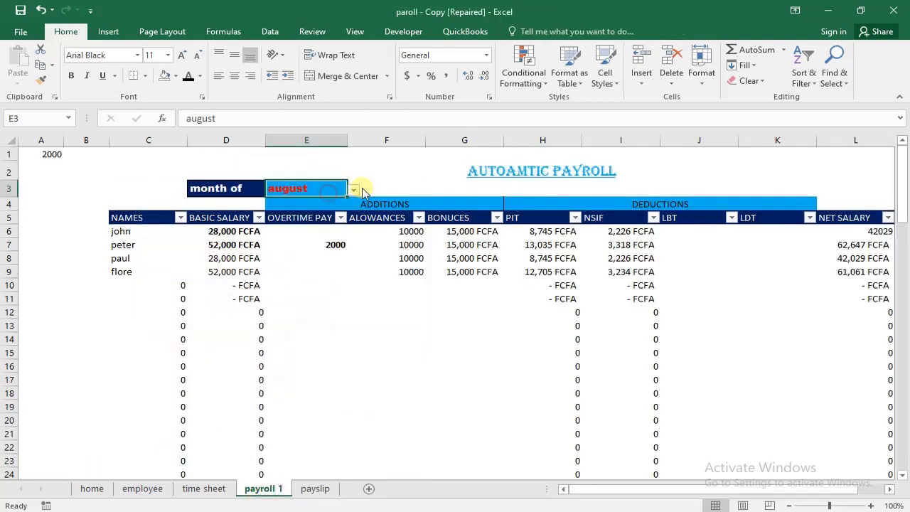
click(354, 191)
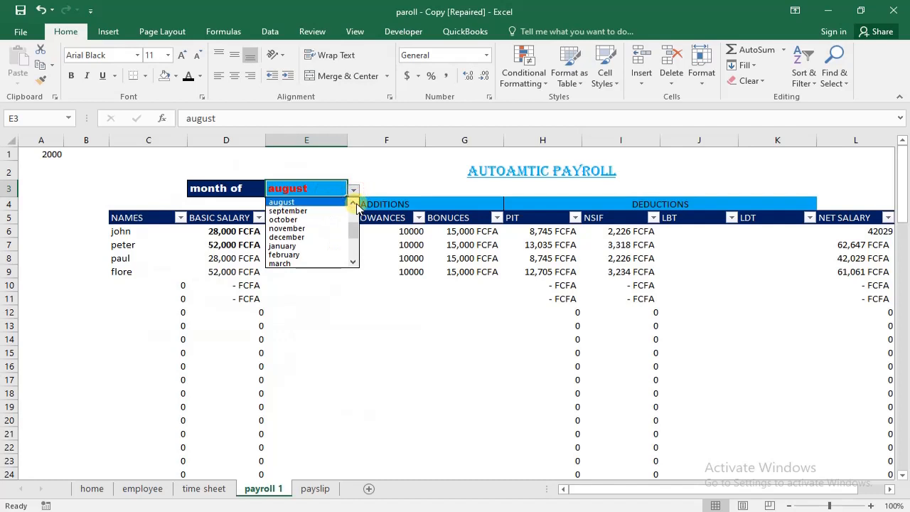
click(352, 202)
click(320, 203)
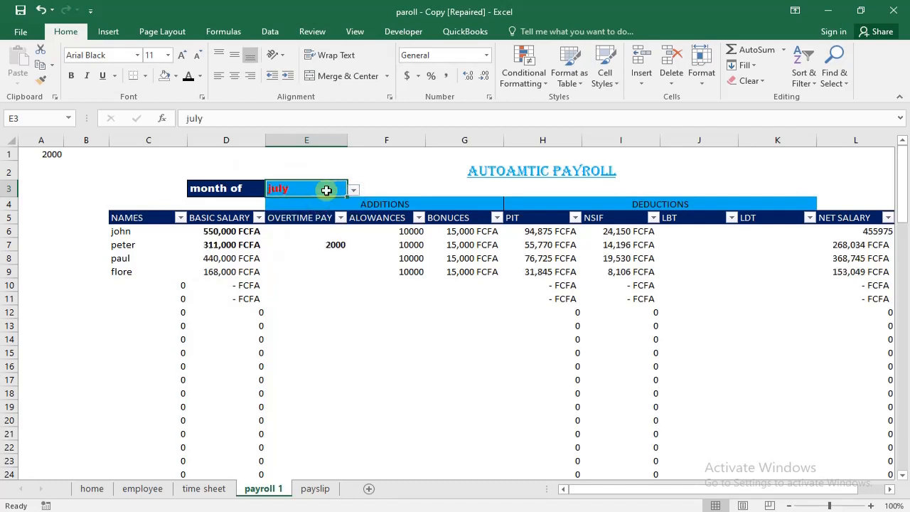
- Return to the payslip sheet and choose the first employee in the list for the employee's name
click(314, 490)
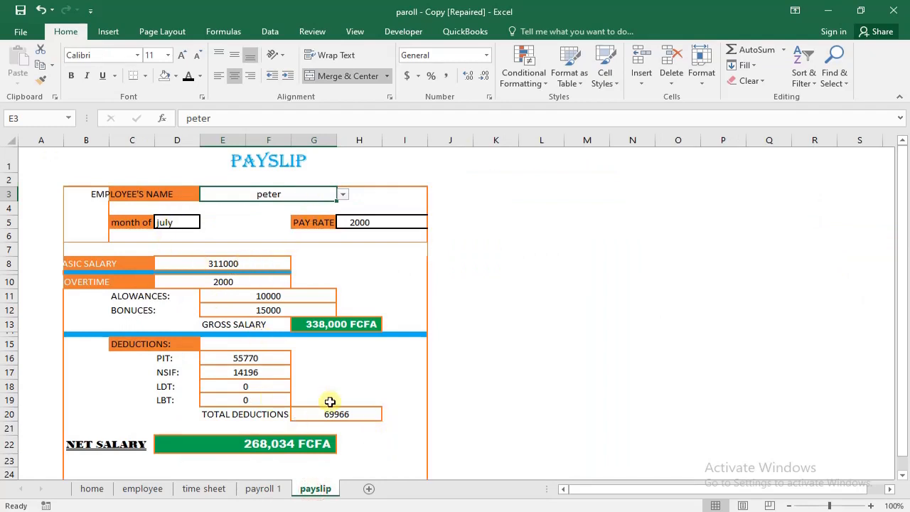
click(343, 194)
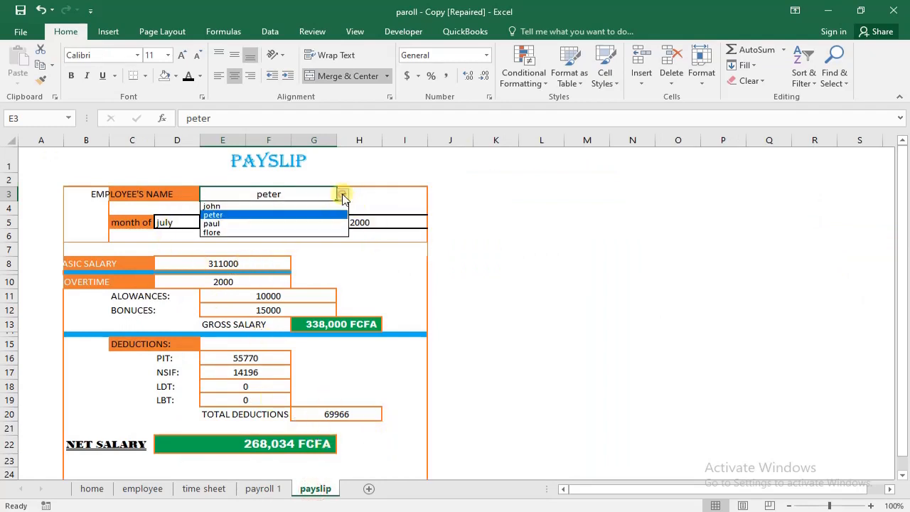
click(286, 207)
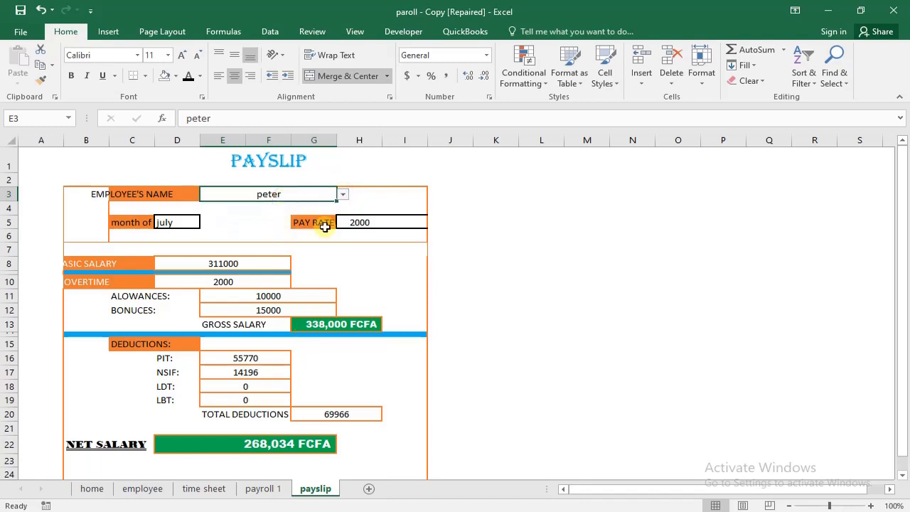
click(343, 194)
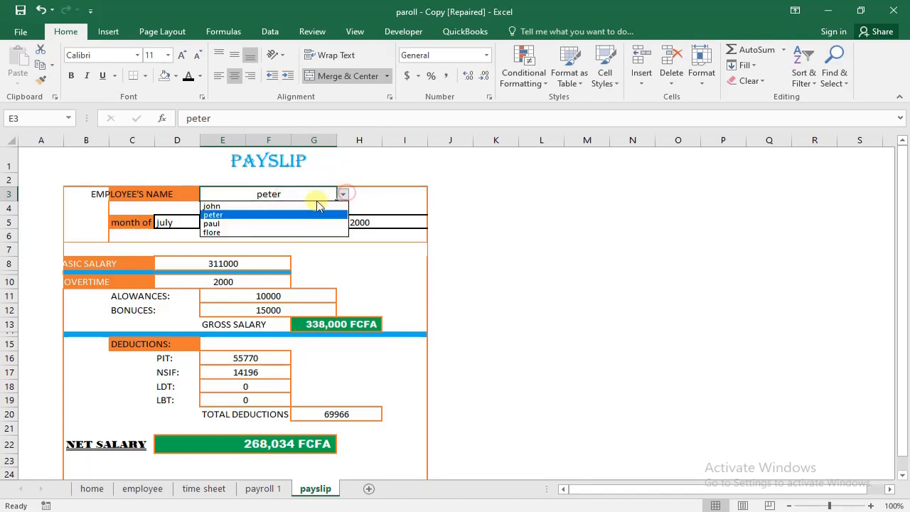
click(313, 206)
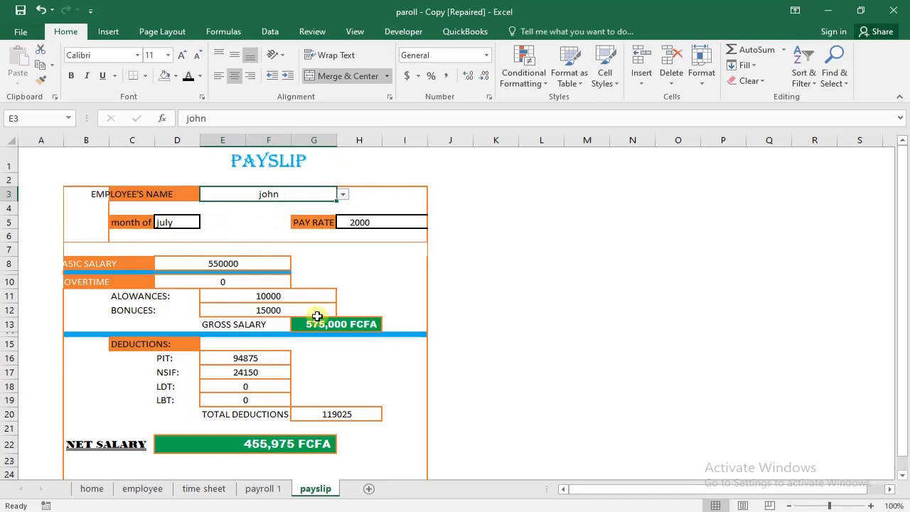
- Set the payslip range B1:I25 as the sheet's print area
click(571, 489)
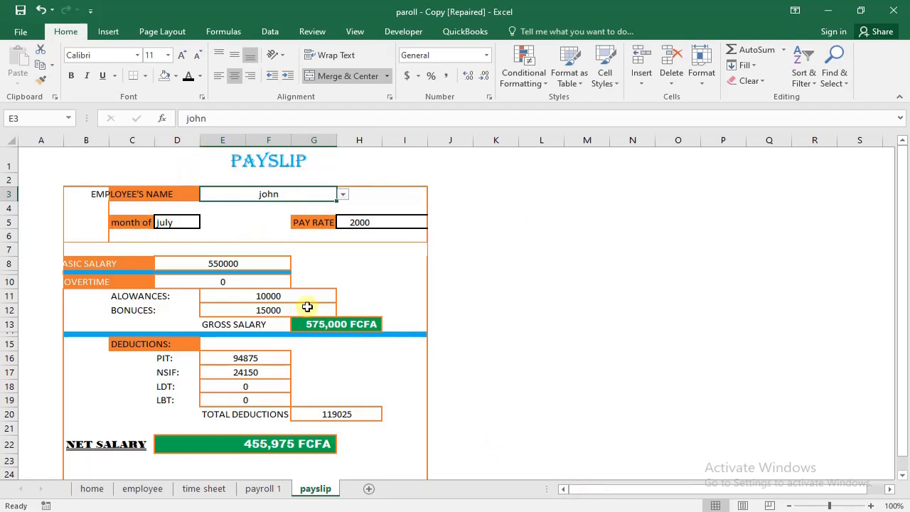
drag(905, 277, 903, 231)
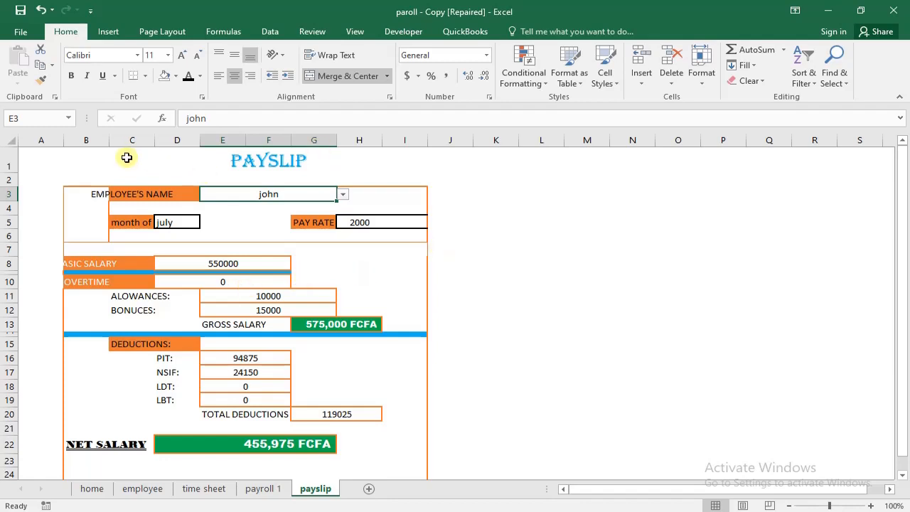
drag(107, 155, 406, 450)
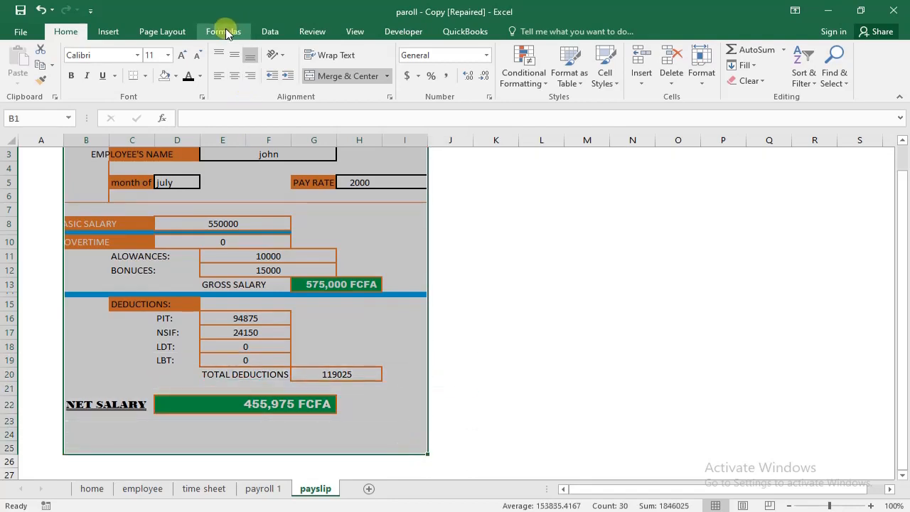
click(146, 32)
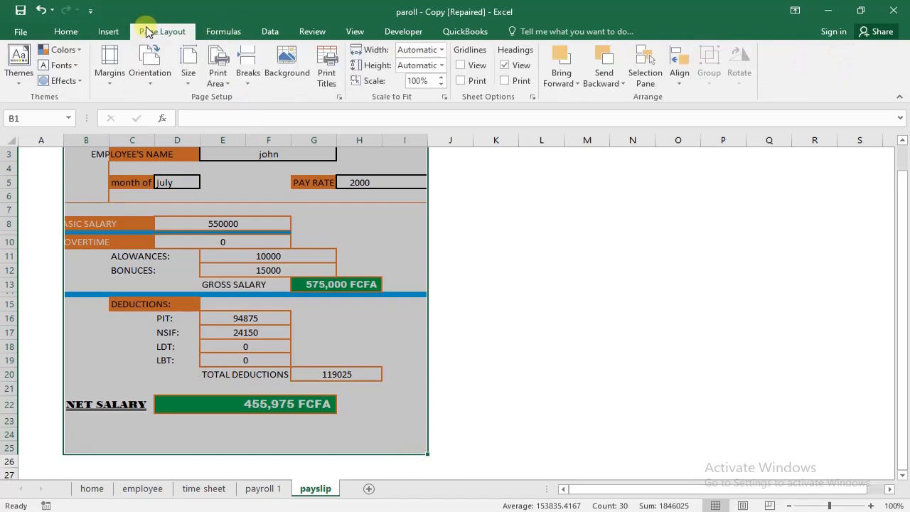
click(229, 84)
click(235, 98)
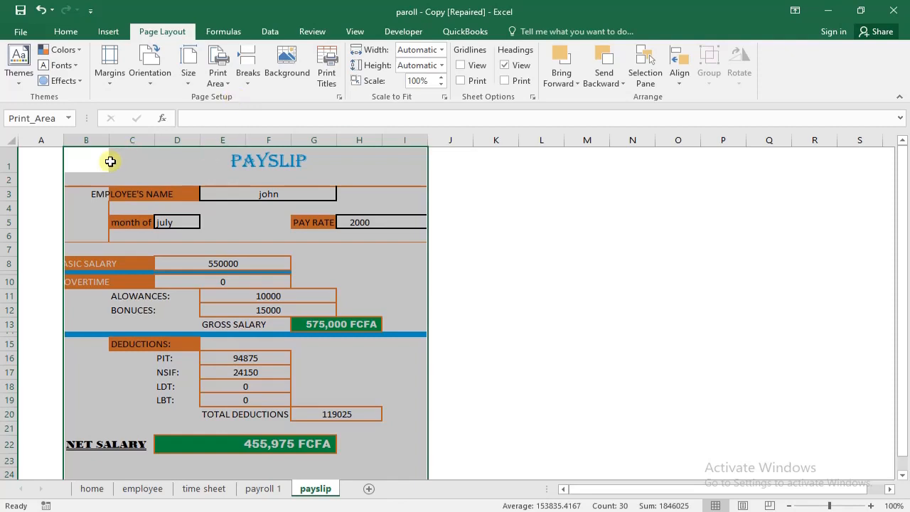
click(616, 273)
- Check the payslip in the print preview and return to the sheet without printing
drag(901, 328, 893, 271)
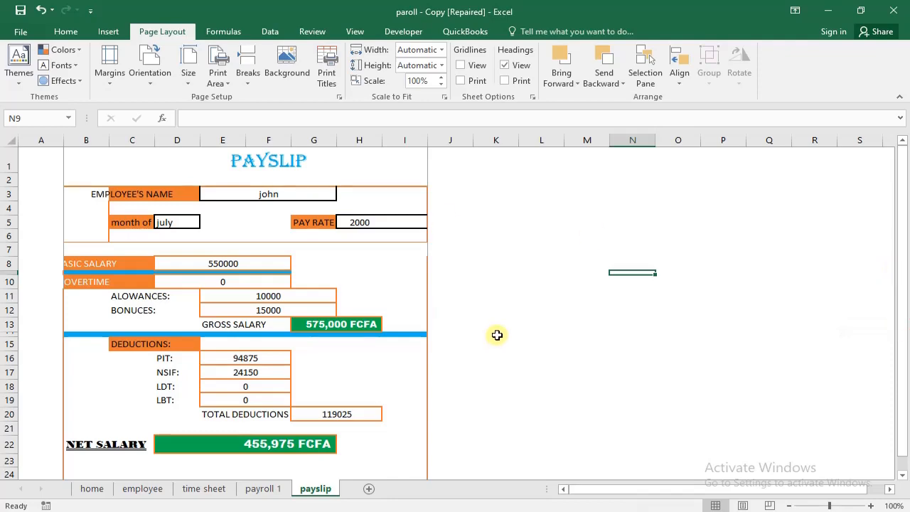
key(ctrl+p)
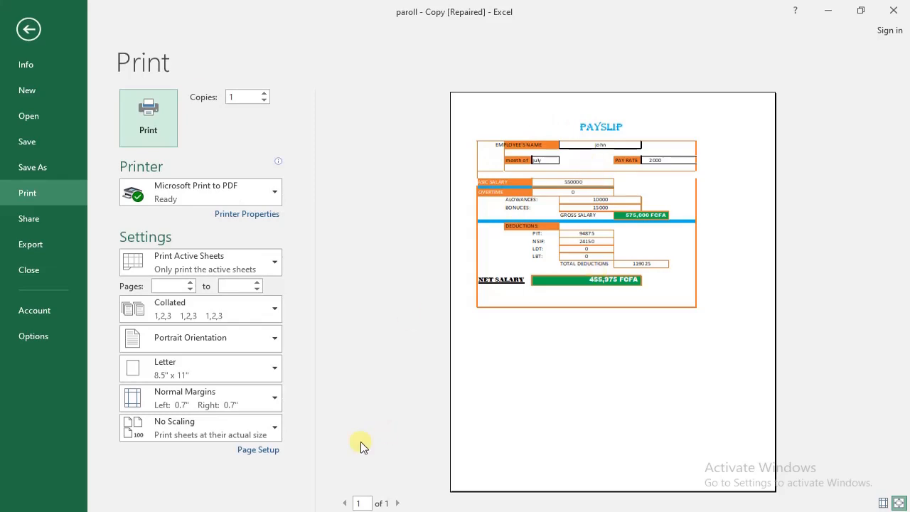
click(37, 26)
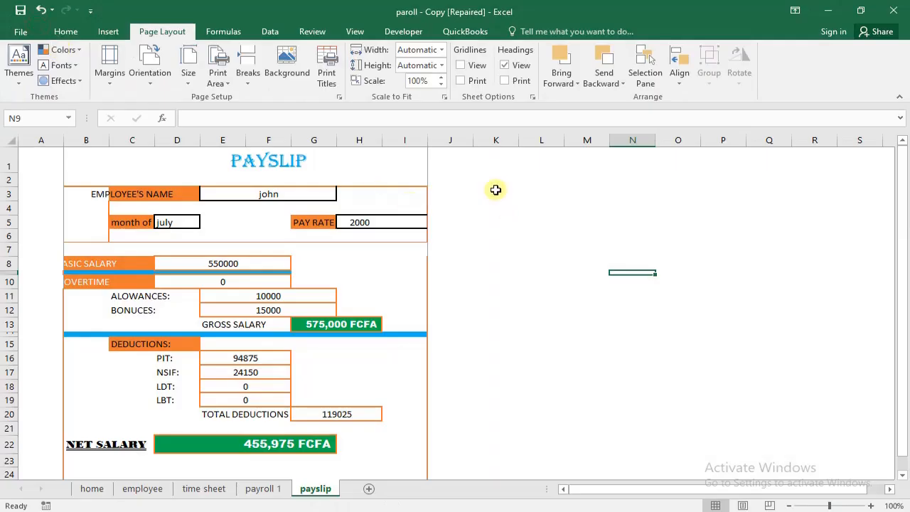
- Review the payroll 1 table and go back through the time sheet and employee sheets to the home sheet
mouse_move(496, 189)
mouse_down()
mouse_move(725, 404)
mouse_move(681, 342)
mouse_move(751, 400)
mouse_up()
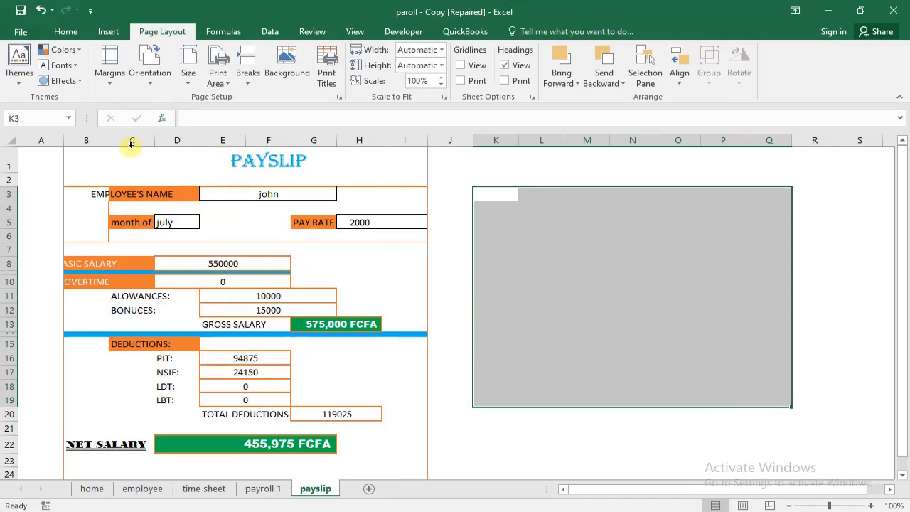
click(263, 489)
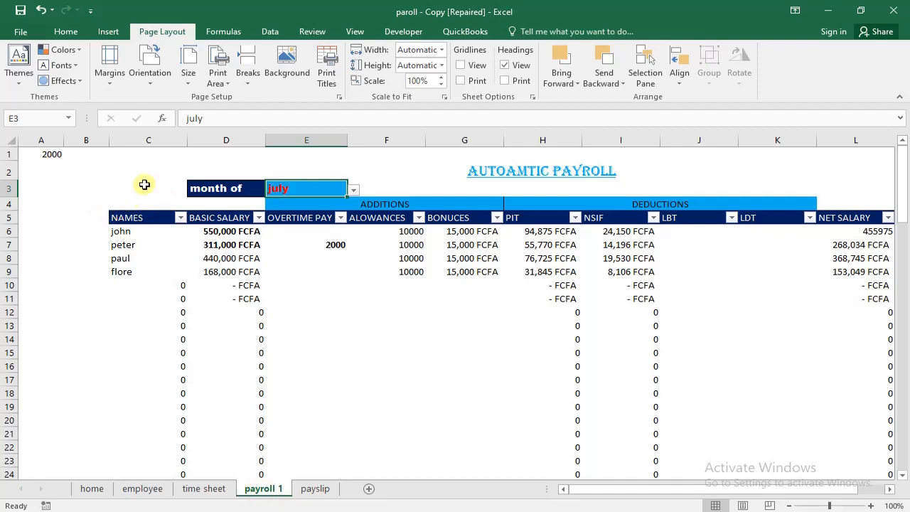
drag(142, 176, 862, 310)
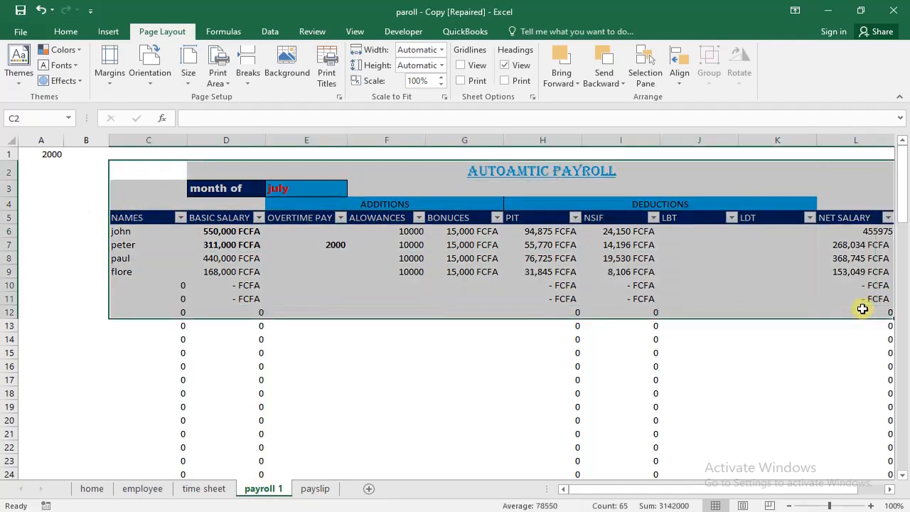
click(455, 346)
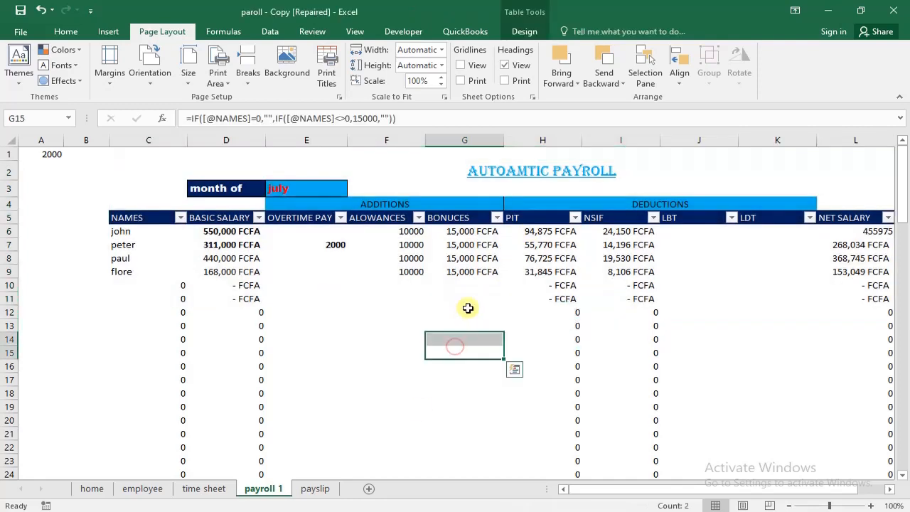
click(387, 308)
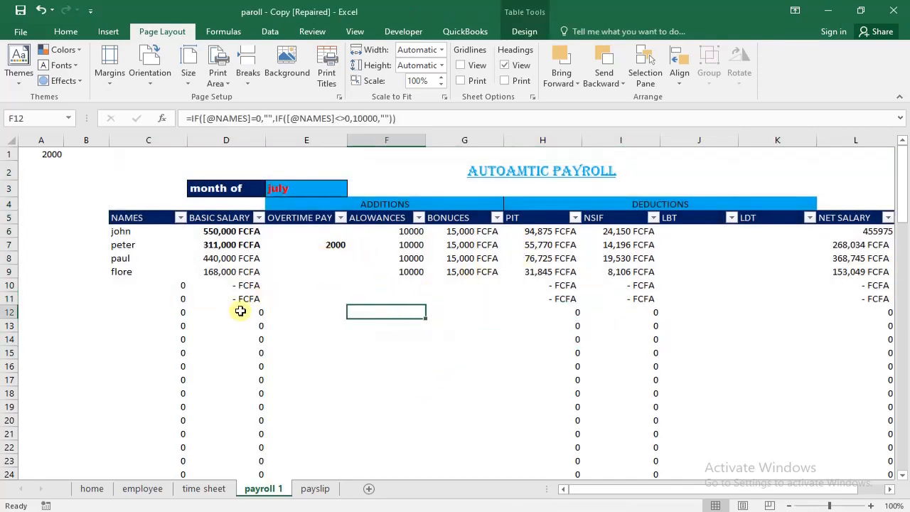
click(226, 487)
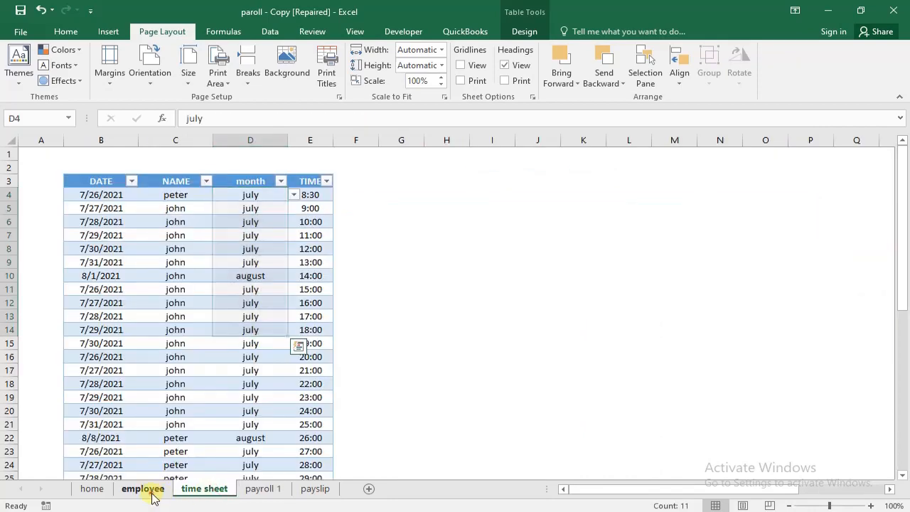
click(151, 491)
click(105, 491)
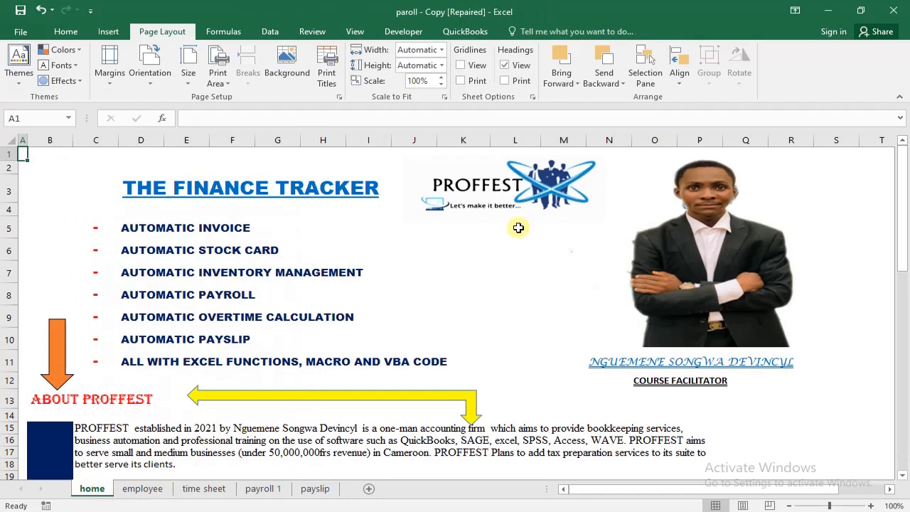
- Look through the employee, time sheet, payroll 1 and payslip sheets in order and return to the home sheet
click(151, 491)
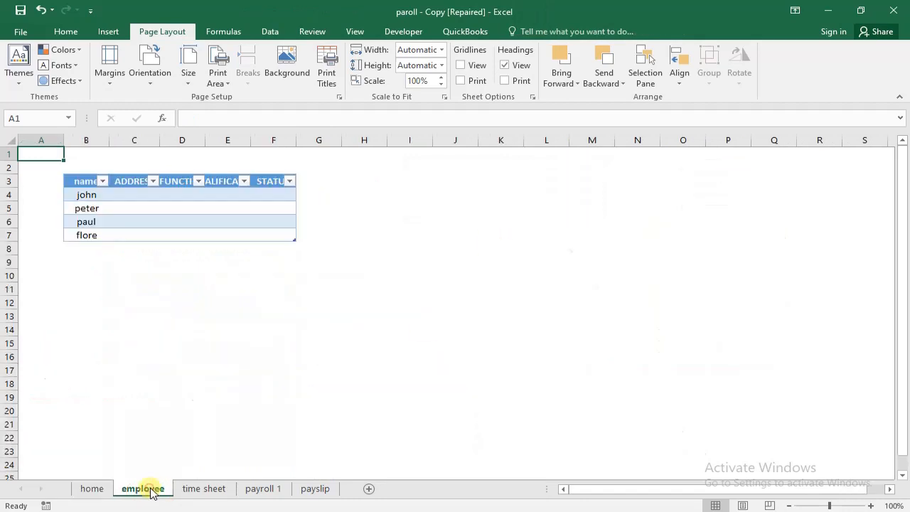
click(191, 491)
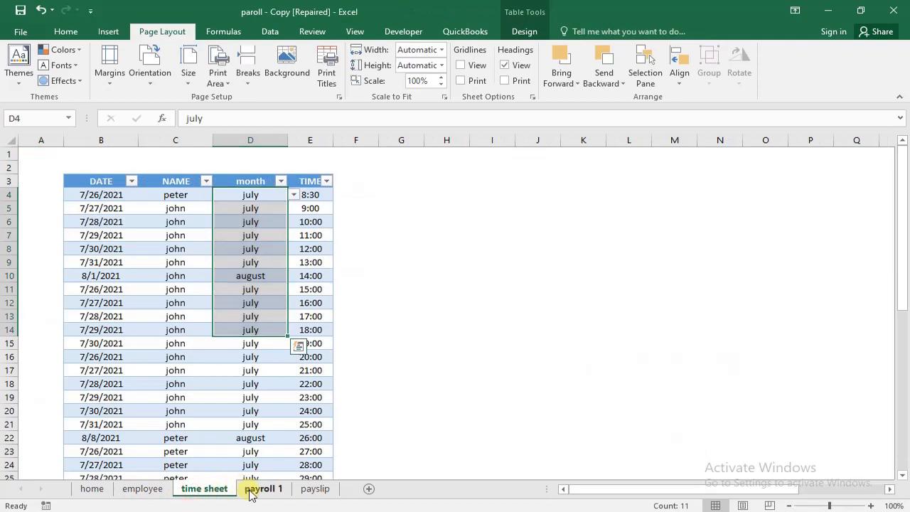
click(256, 488)
click(315, 488)
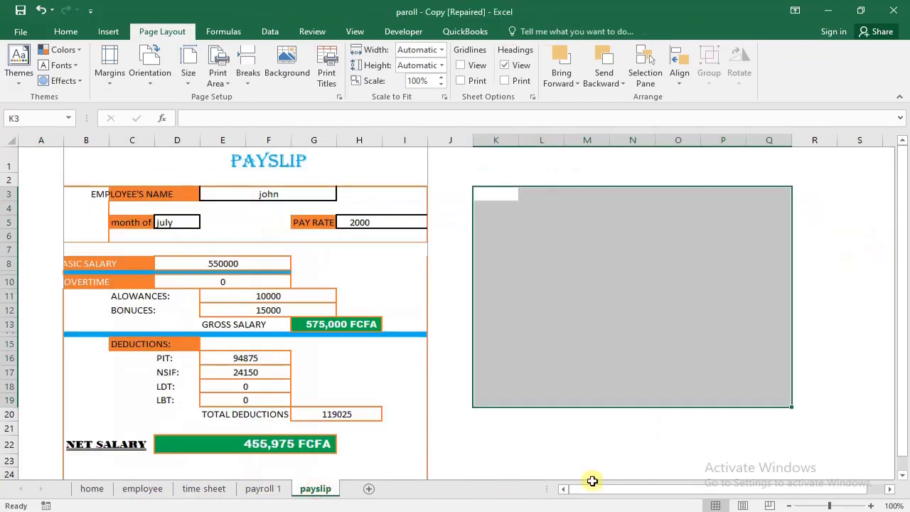
drag(591, 488, 636, 493)
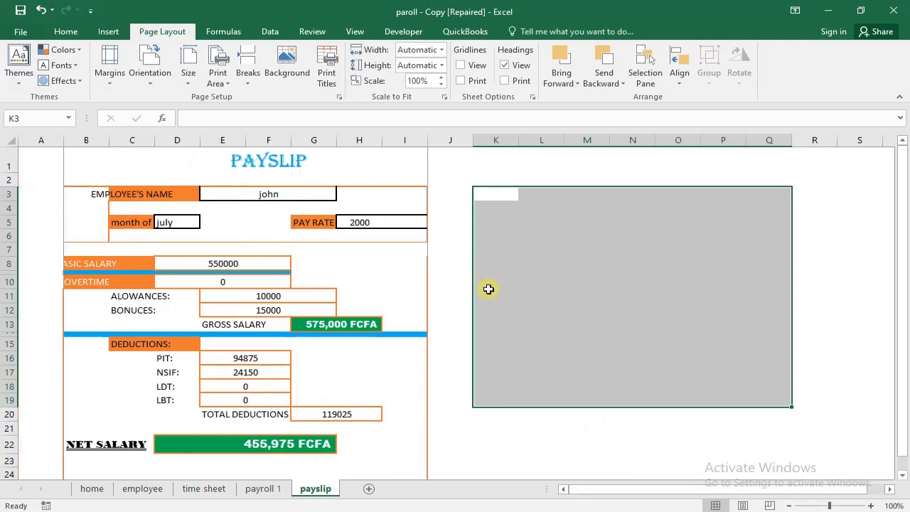
click(462, 294)
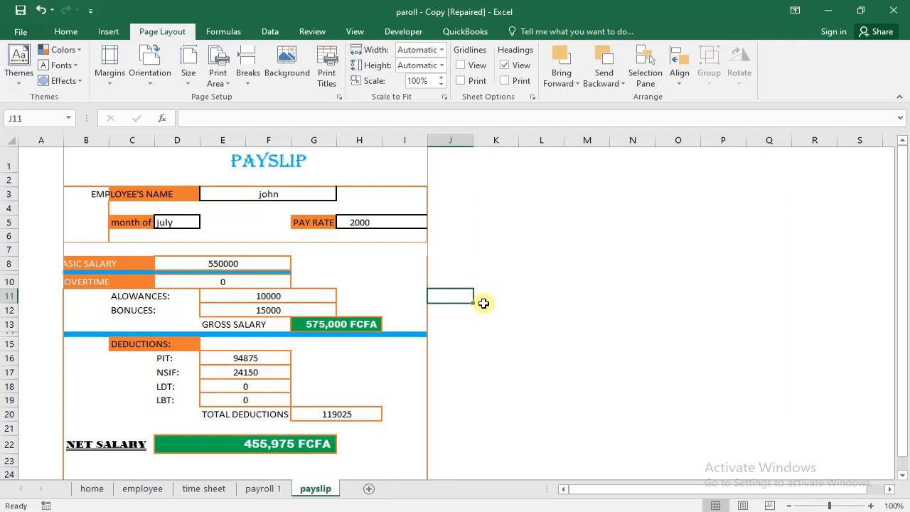
click(490, 296)
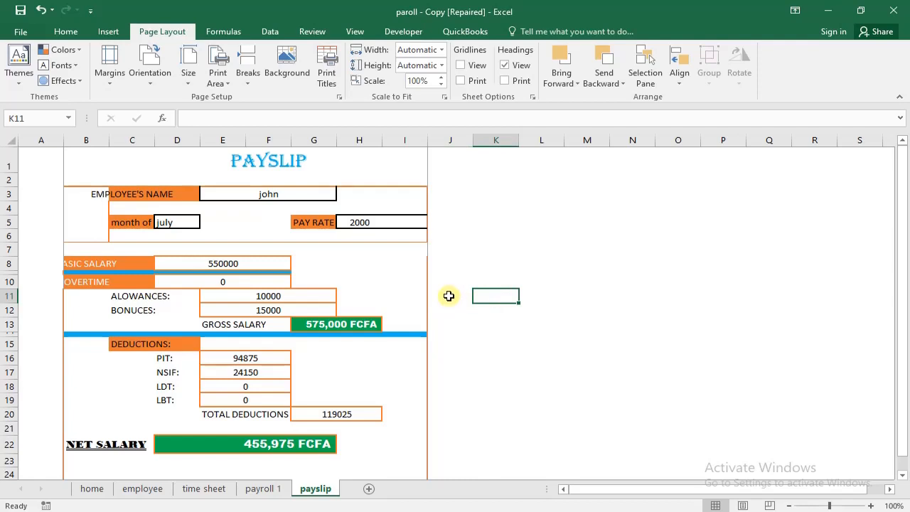
click(92, 489)
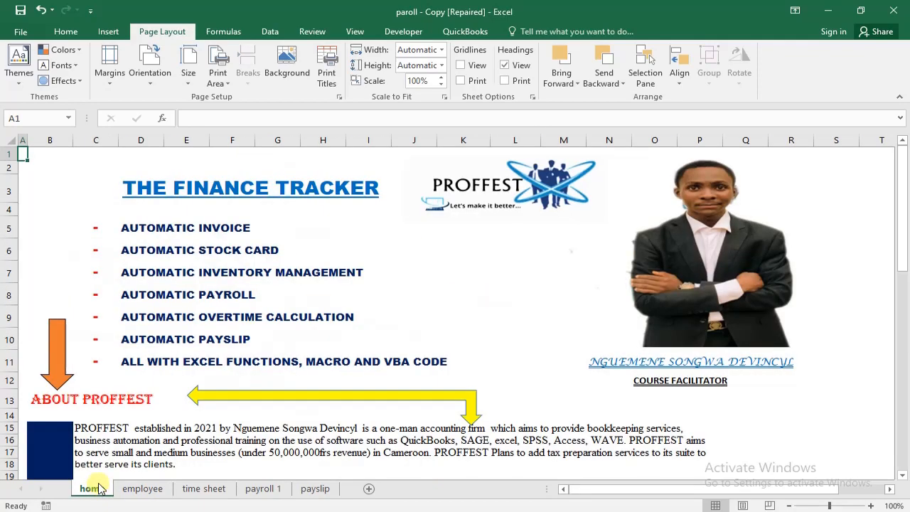